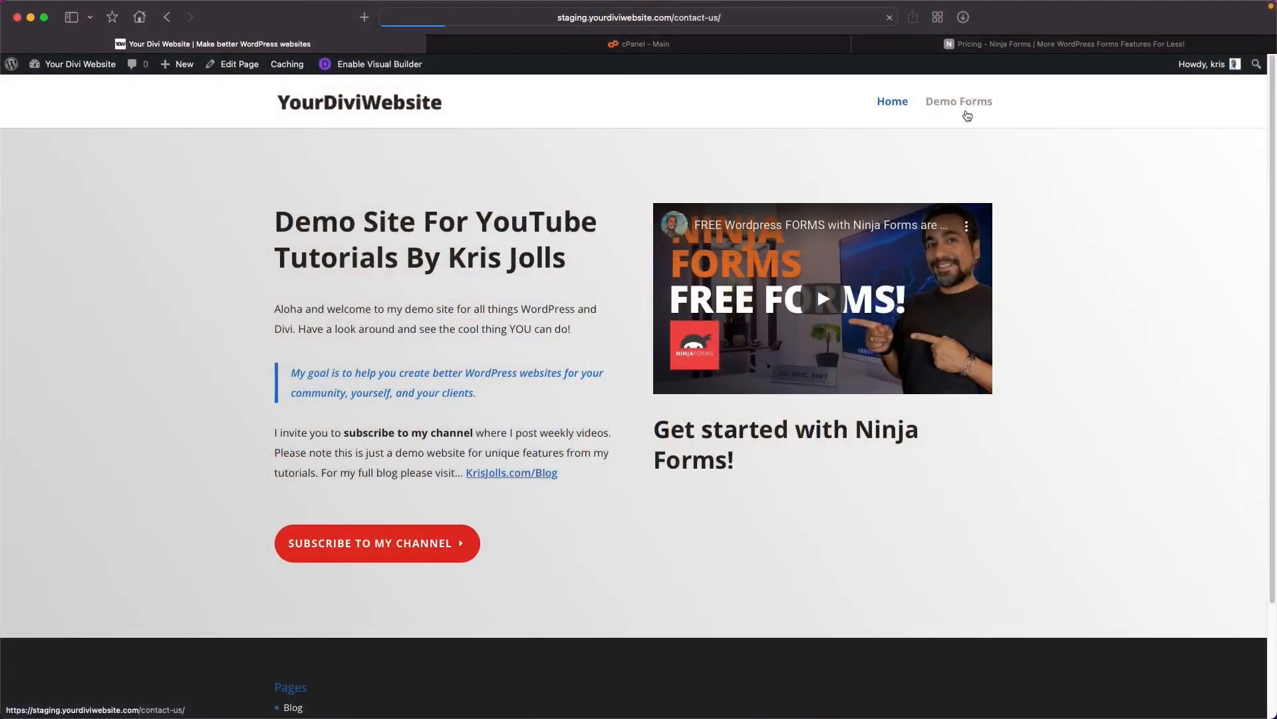
- Open the Demo Forms page, and examine the Ninja Forms pricing plans for post creation and multi-step forms
left_click(966, 103)
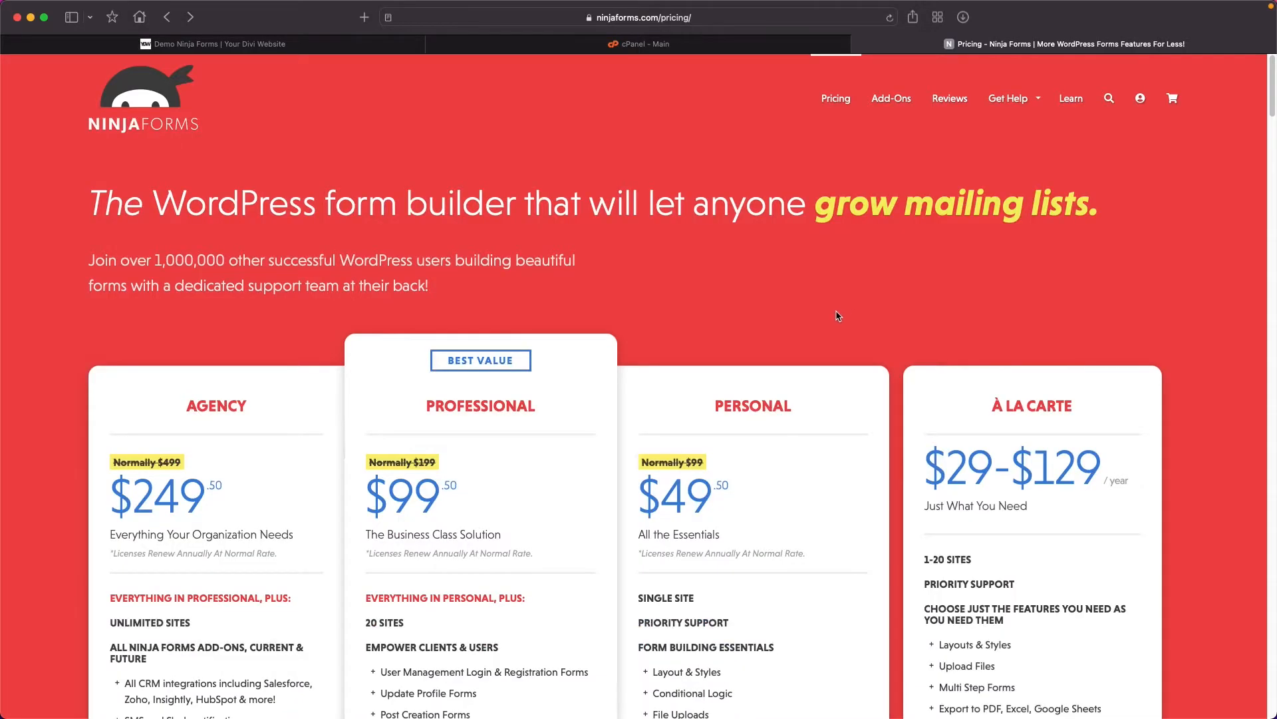
scroll(884, 348, "down", 5)
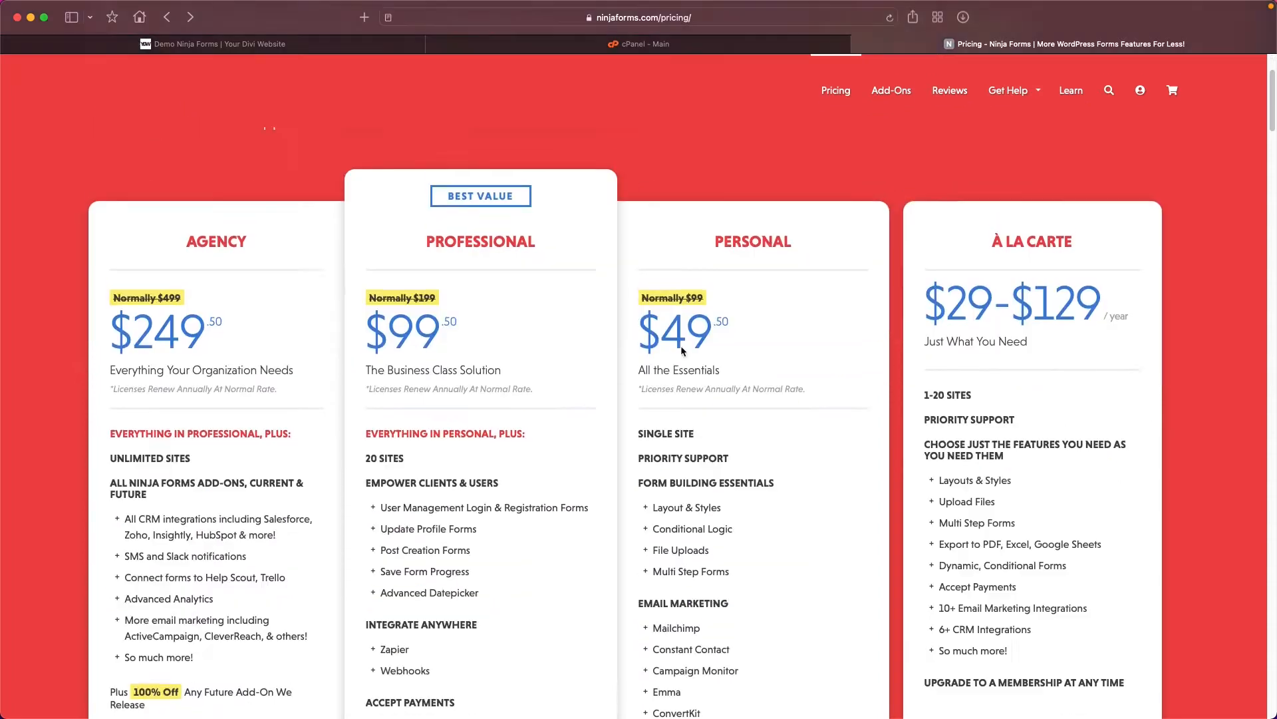
scroll(681, 347, "down", 1)
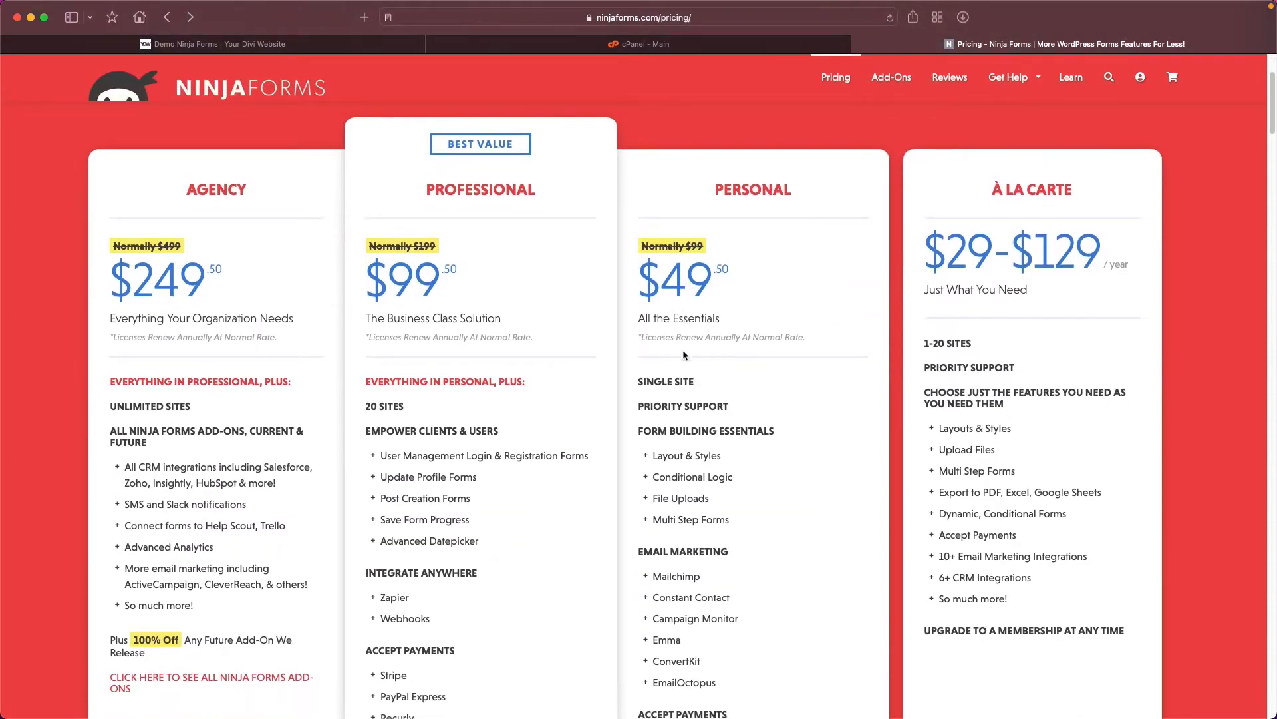
scroll(500, 564, "down", 1)
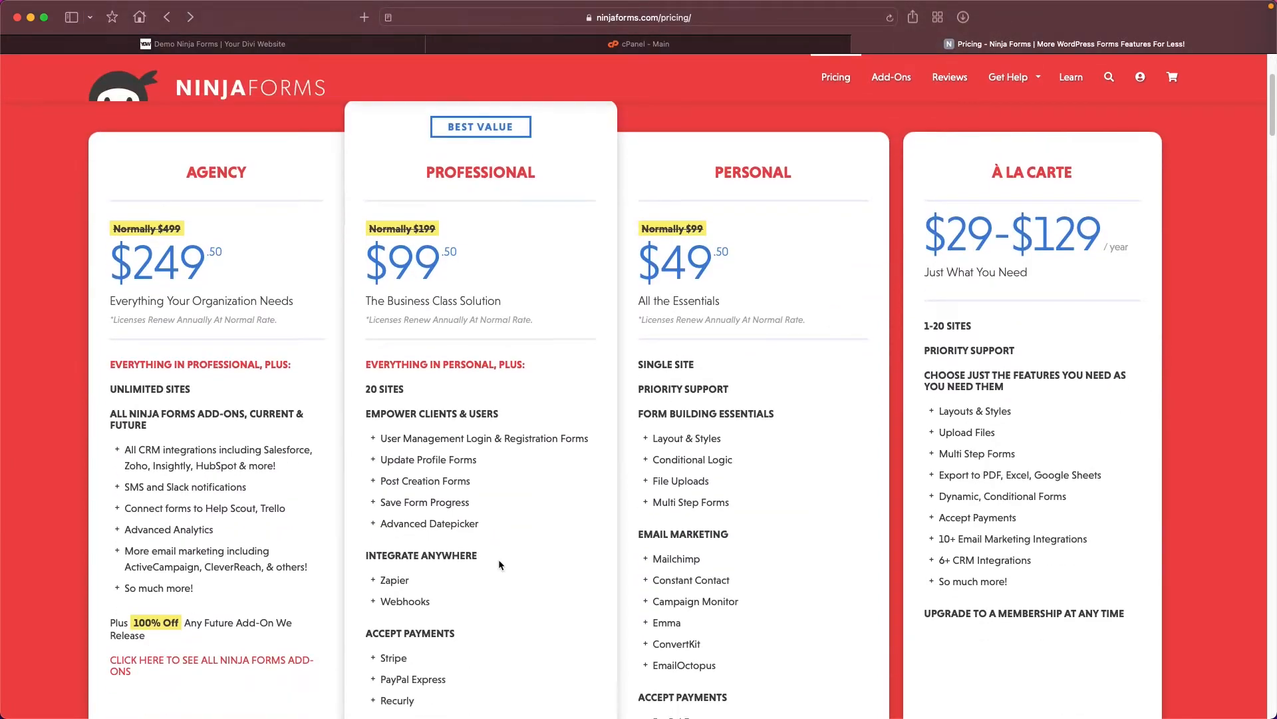
scroll(497, 556, "down", 1)
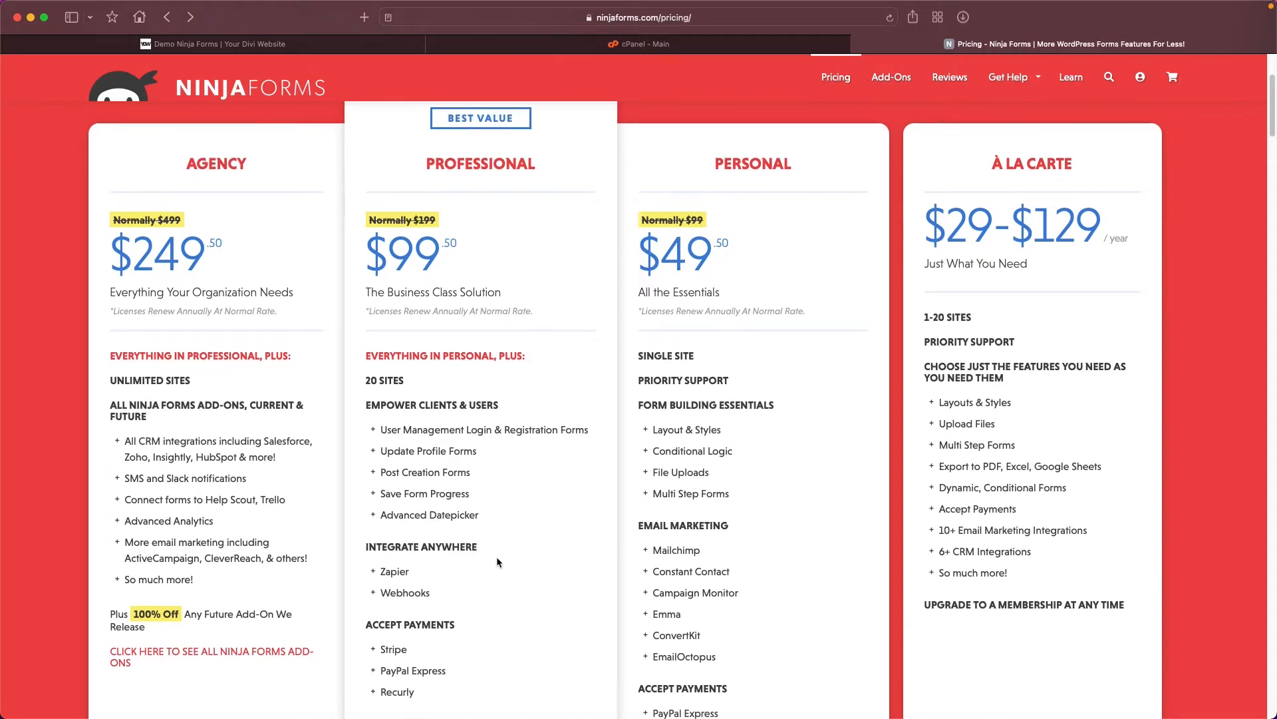
left_click_drag(380, 473, 439, 475)
left_click_drag(652, 473, 683, 473)
left_click(690, 474)
scroll(567, 376, "up", 5)
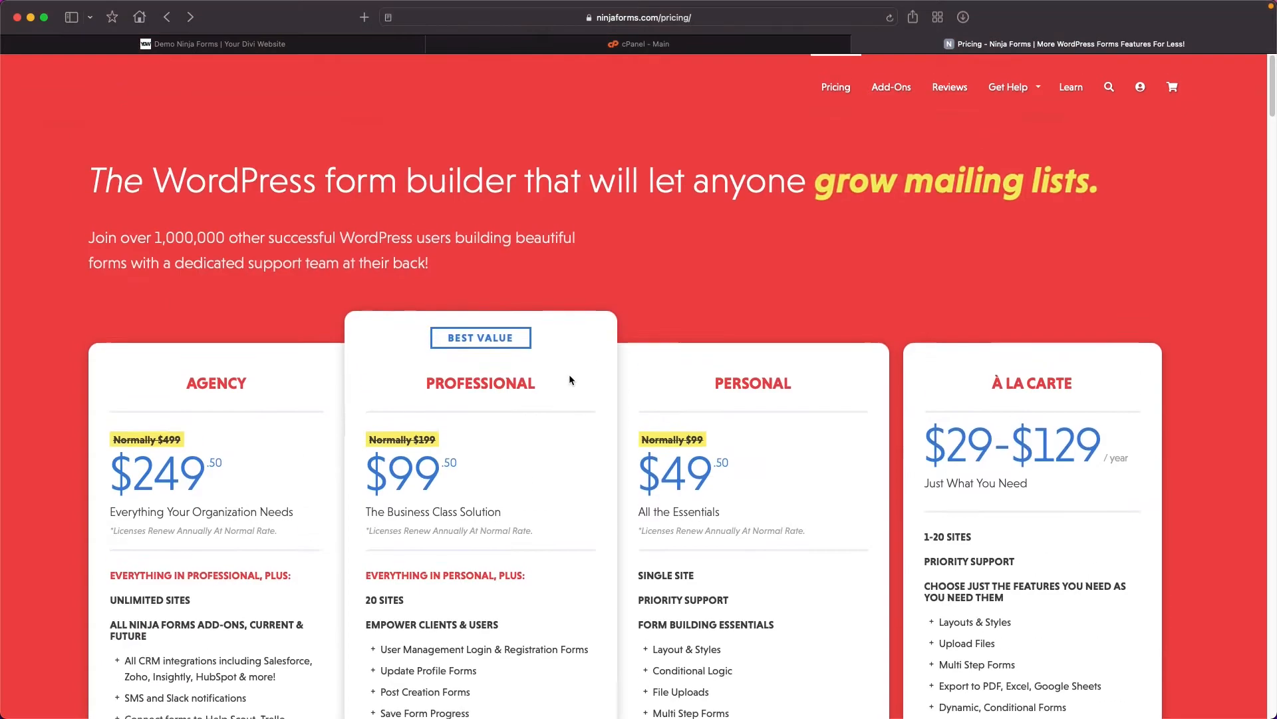
- Open the Ninja Forms account's available downloads and look through the add-on files, including Front-End Posting
left_click(1140, 98)
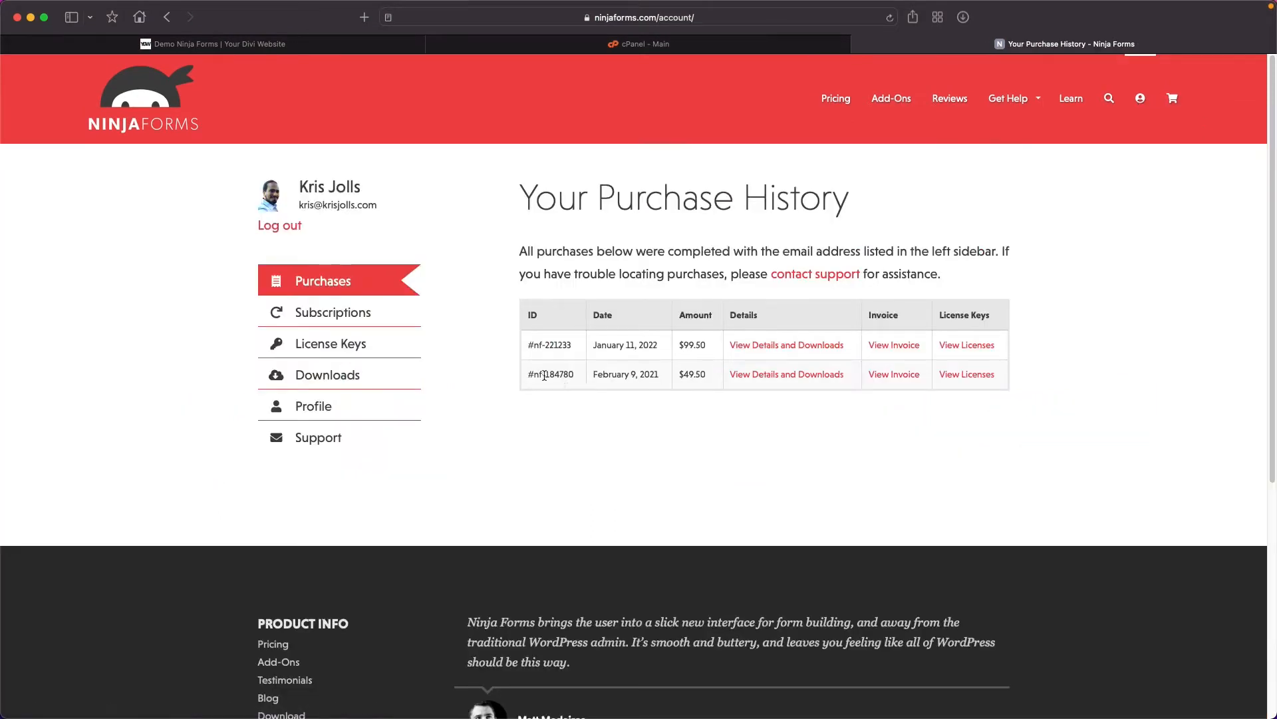
left_click(342, 379)
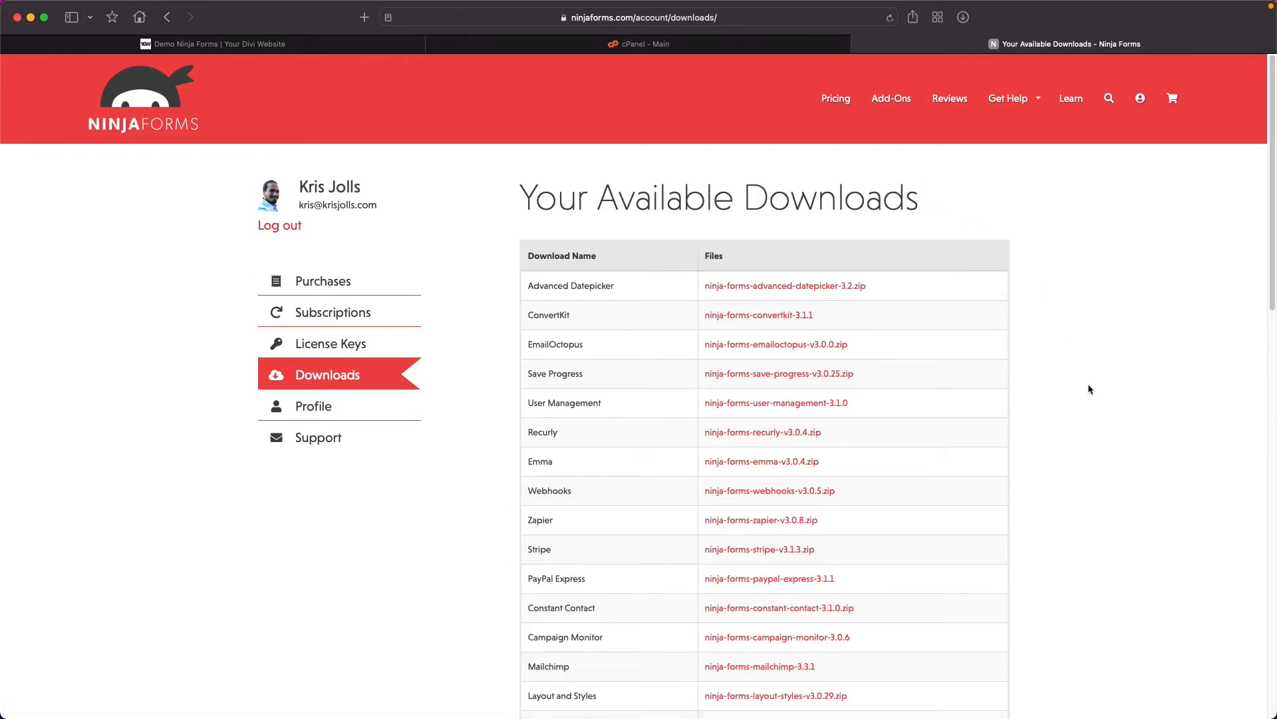
scroll(1078, 421, "down", 10)
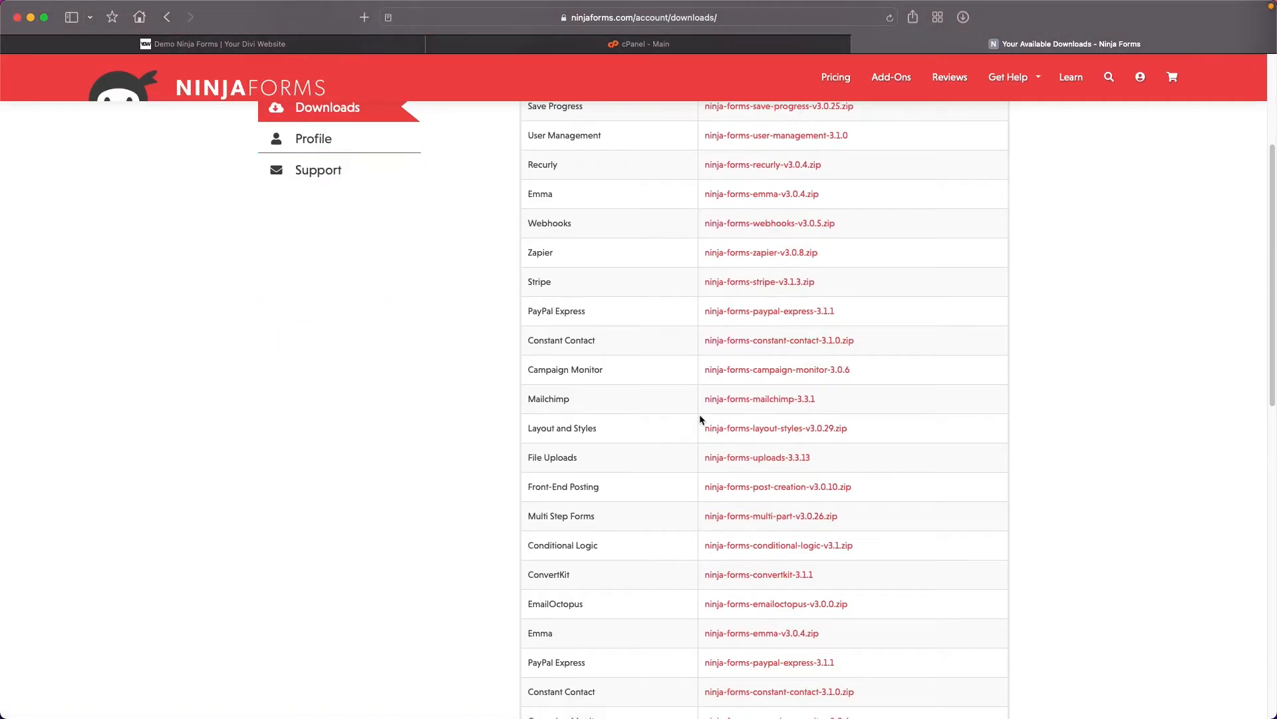
scroll(700, 415, "down", 4)
scroll(964, 430, "up", 6)
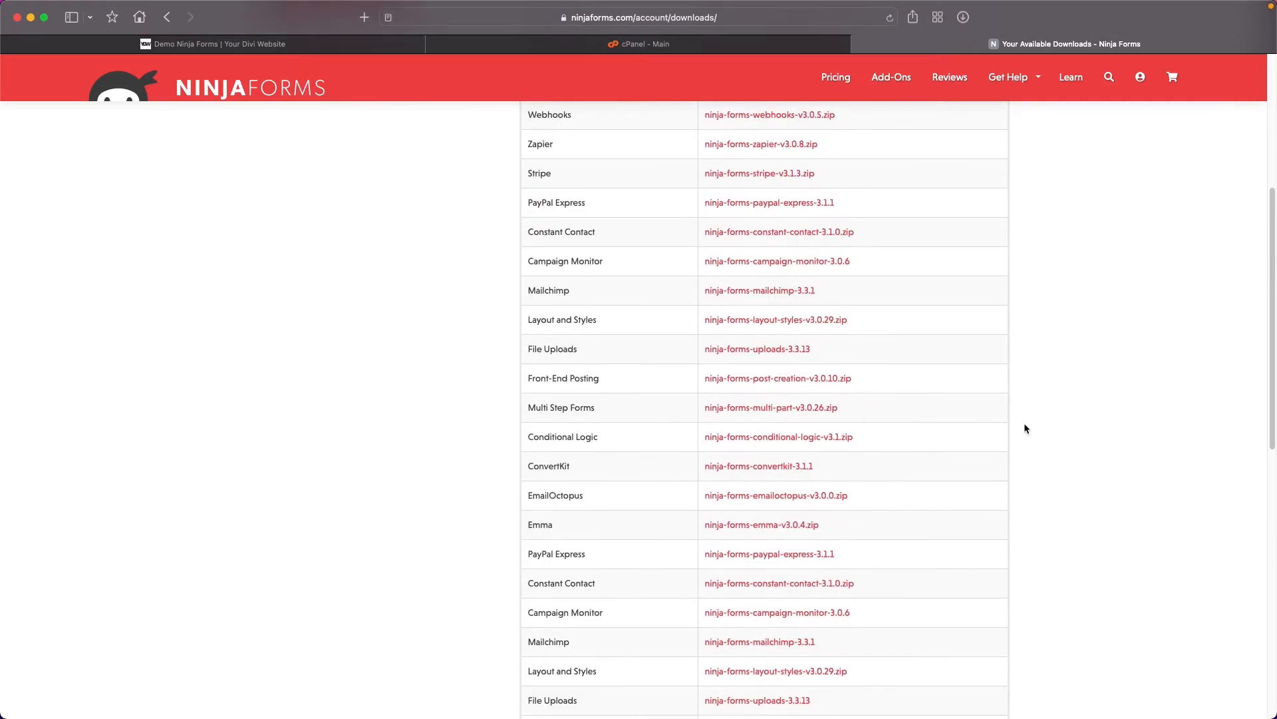
scroll(1024, 424, "up", 5)
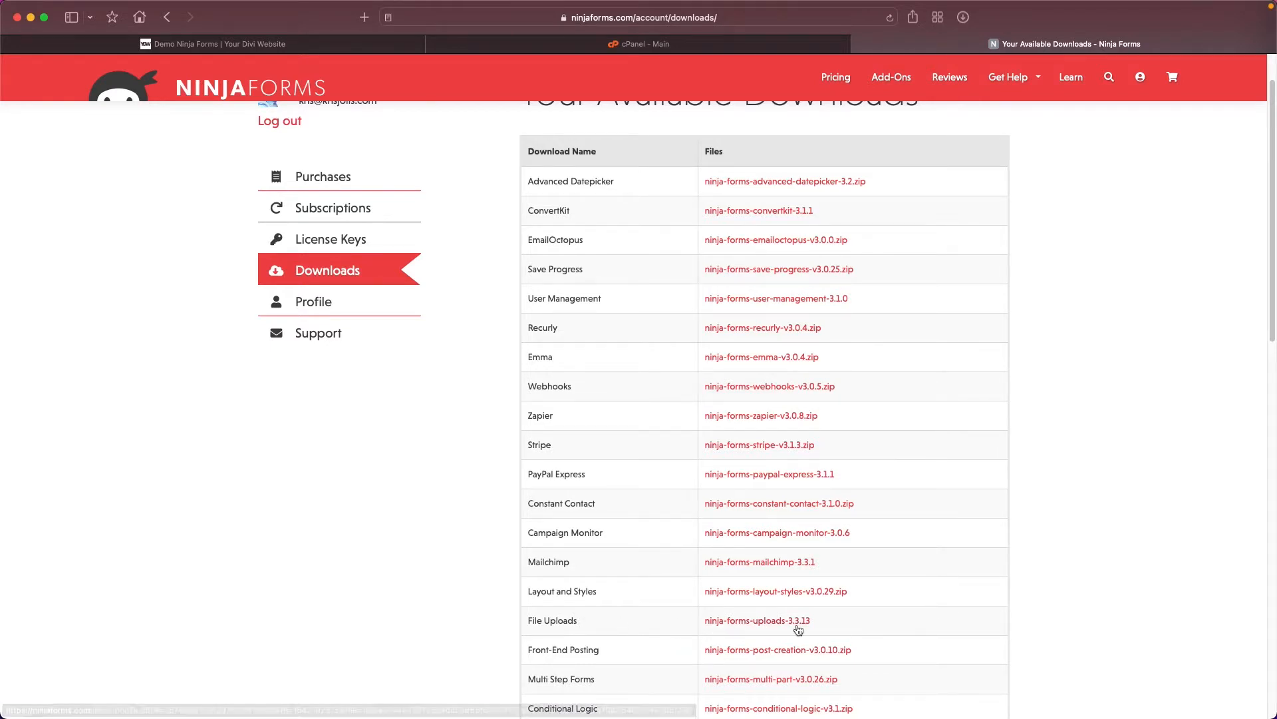
- Close the Ninja Forms site and activate the Ninja Forms - File Uploads plugin among the WordPress site's installed plugins
key("super+w")
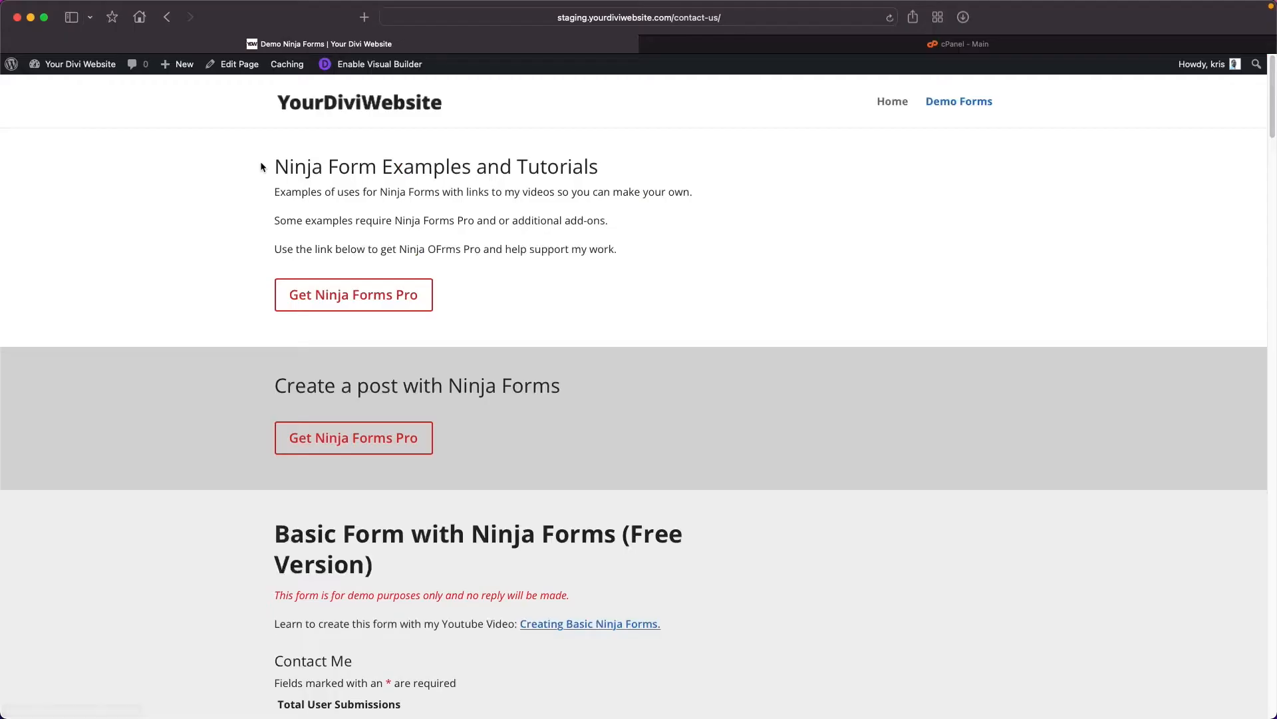
left_click(98, 65)
left_click(46, 363)
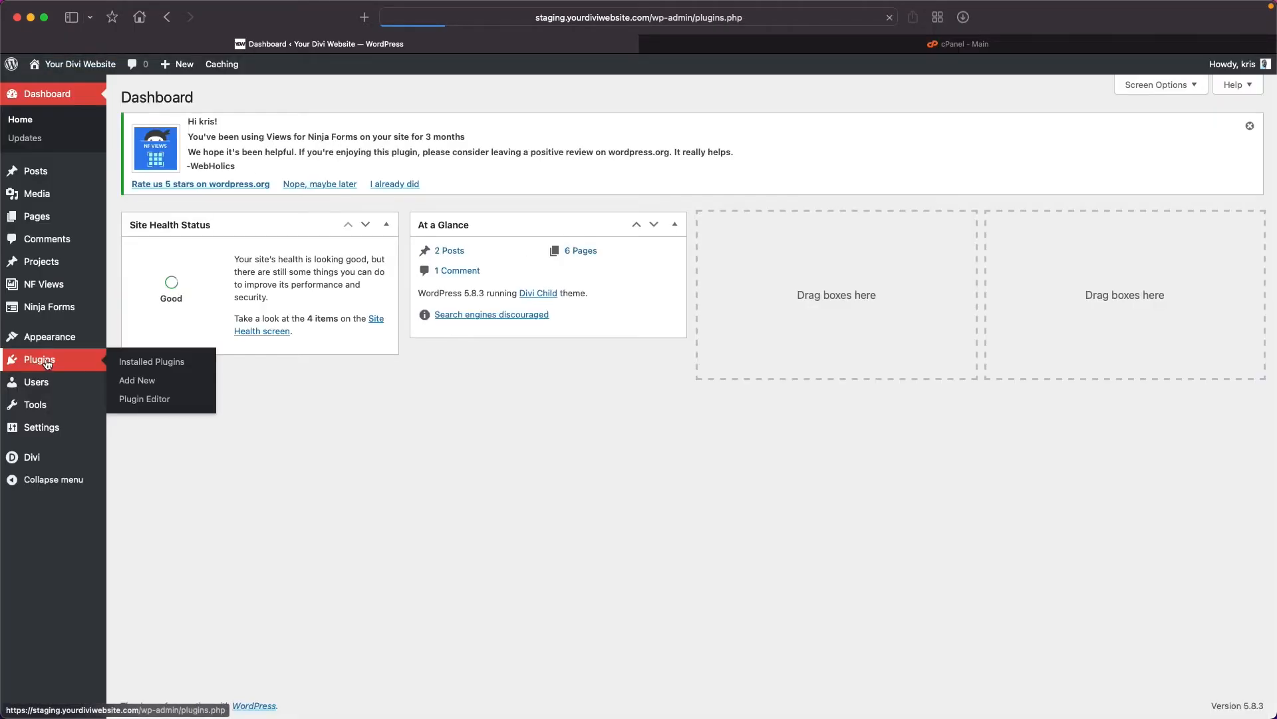
scroll(278, 470, "down", 3)
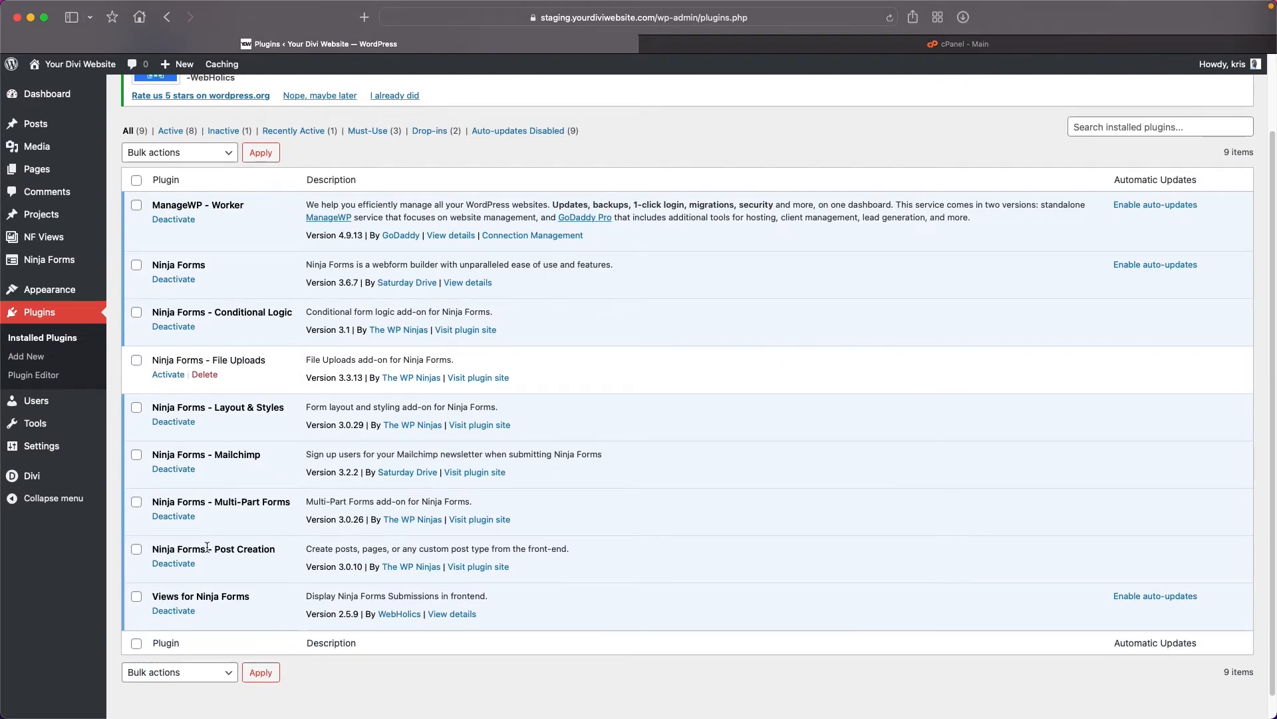
left_click(172, 375)
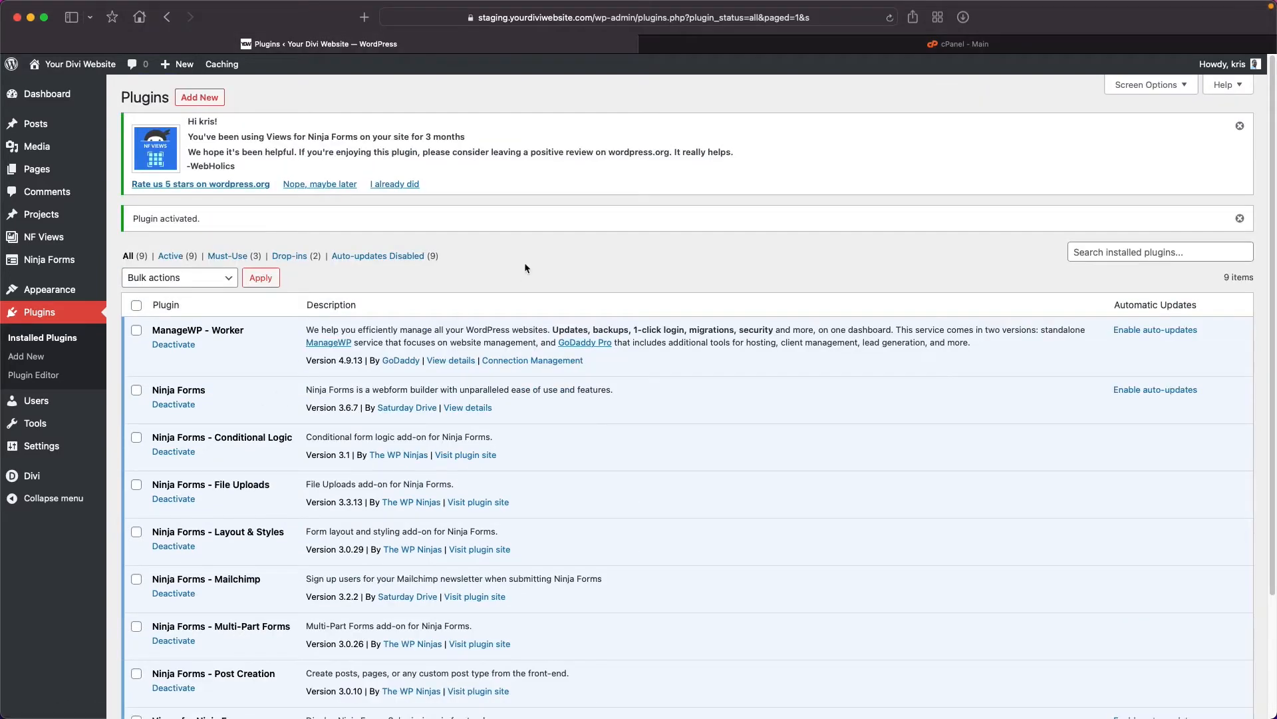
- Create a new Ninja Forms form from the Create a Post template
left_click(26, 356)
mouse_move(12, 270)
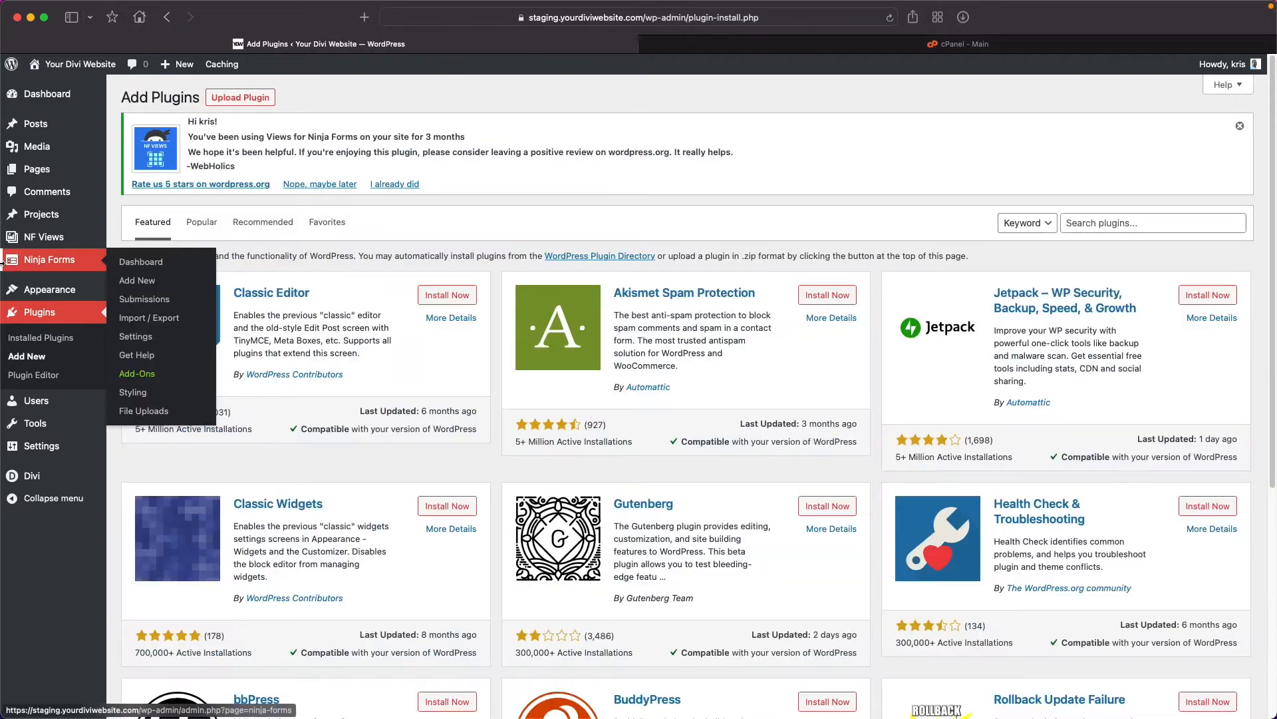
left_click(51, 263)
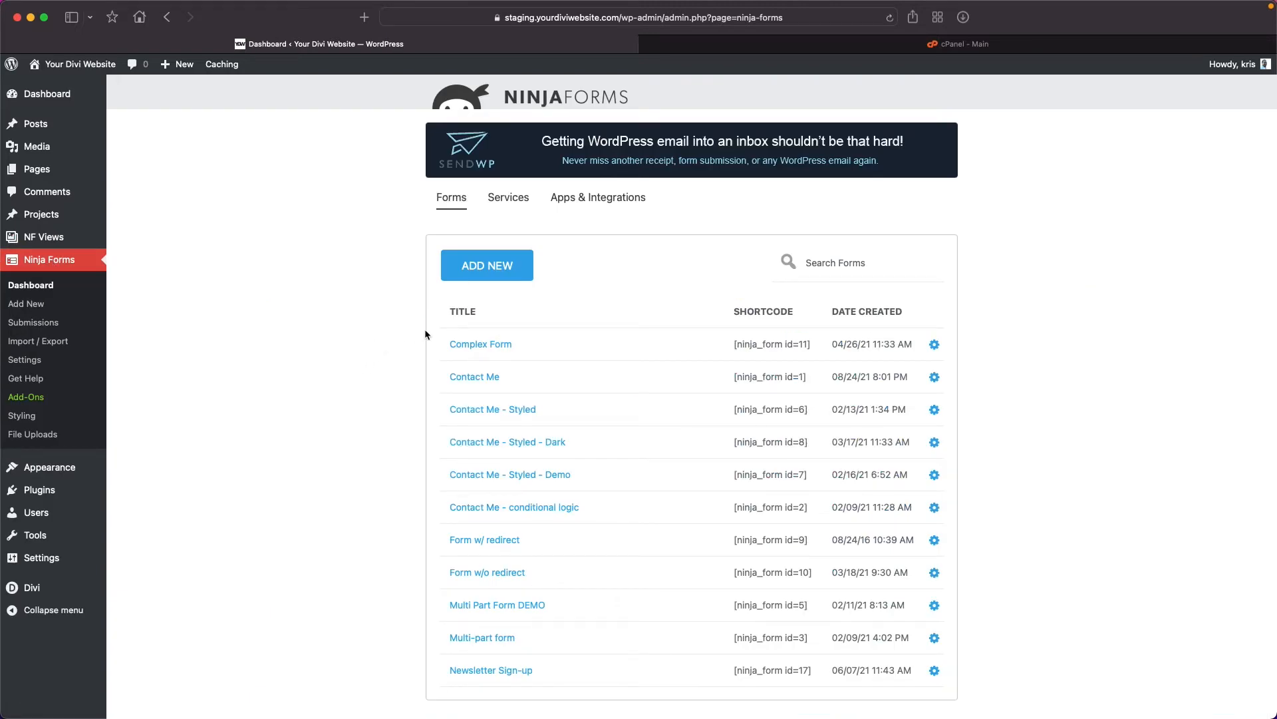
left_click(505, 270)
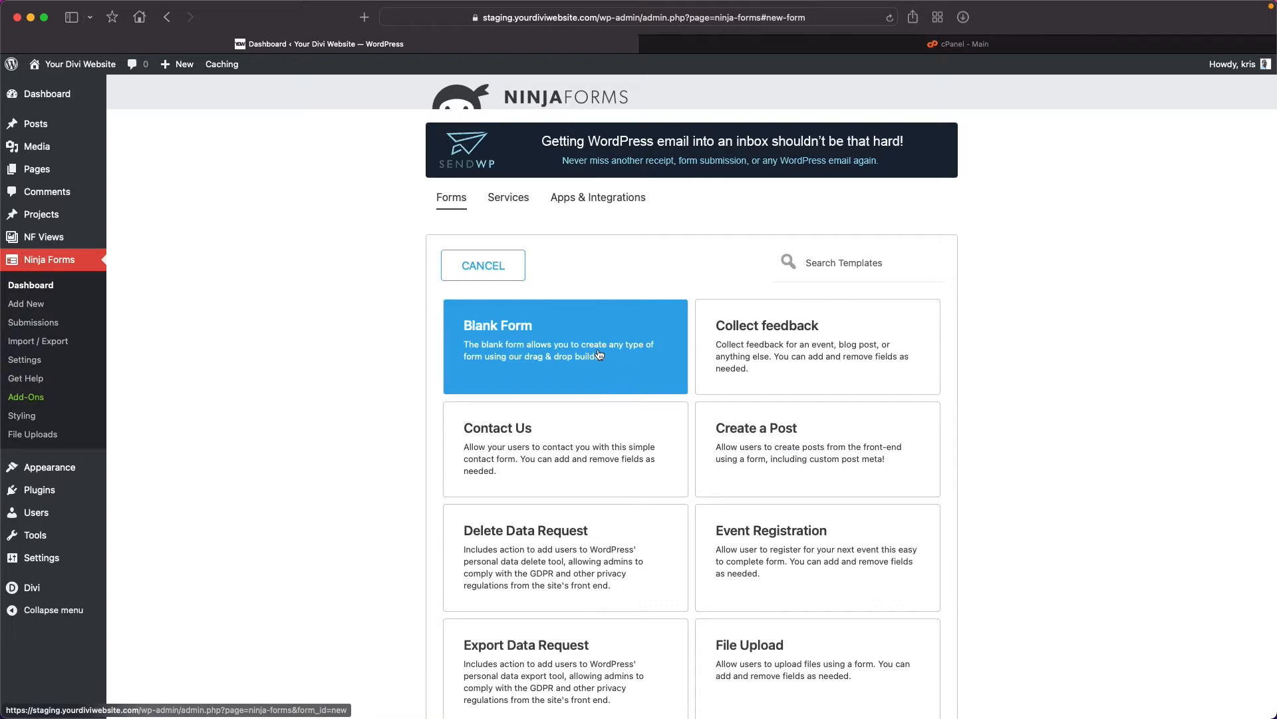
left_click(754, 443)
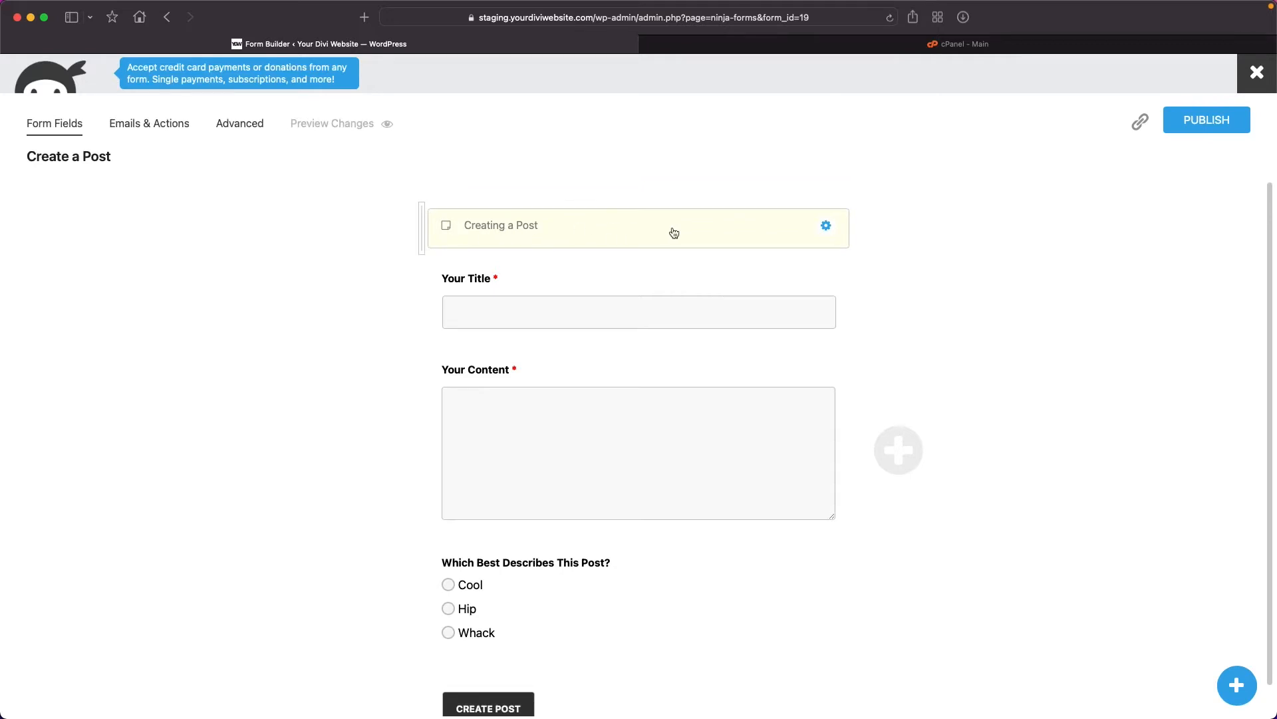
- Read the explanation in the Creating a Post note, and delete that note from the form
left_click(581, 229)
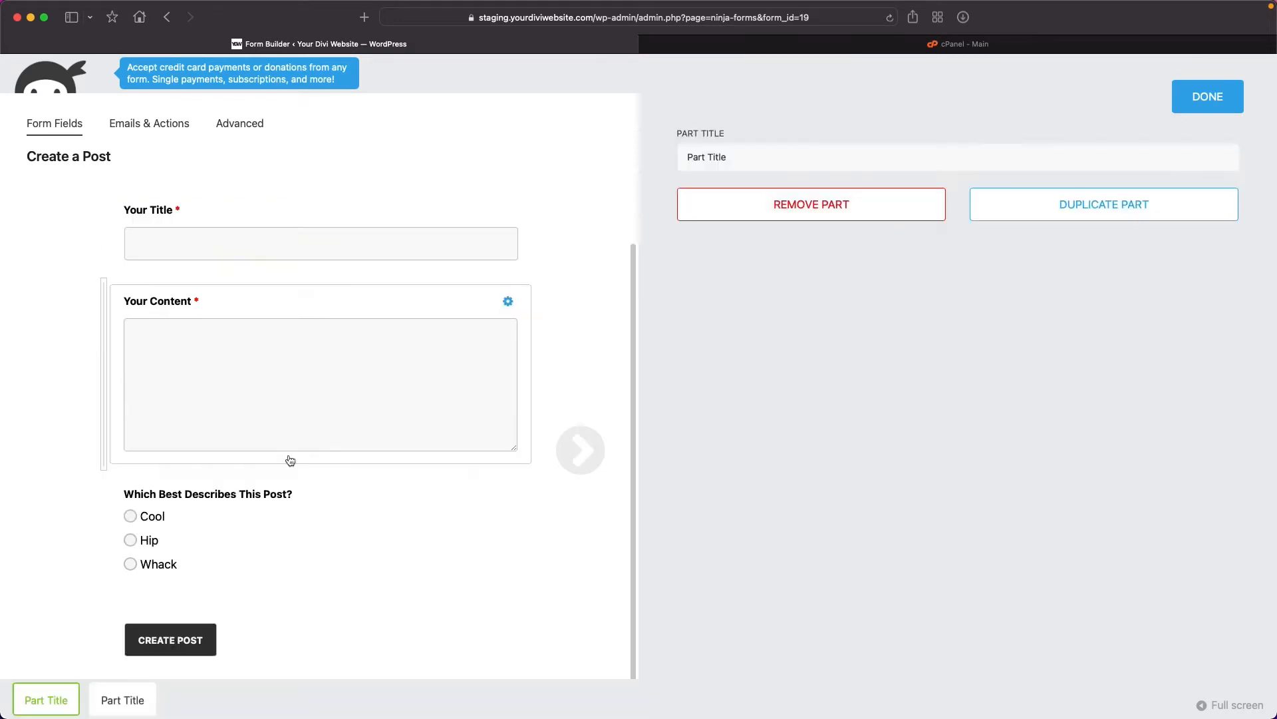
scroll(289, 460, "up", 2)
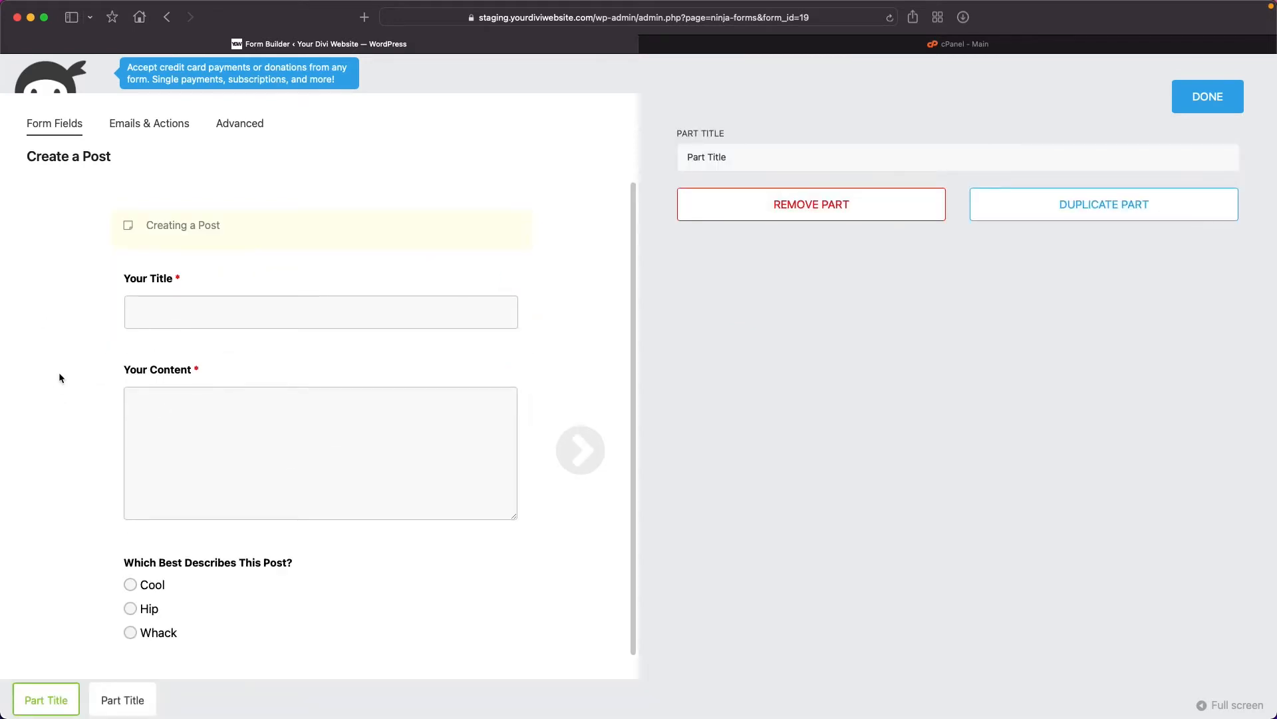
left_click(320, 228)
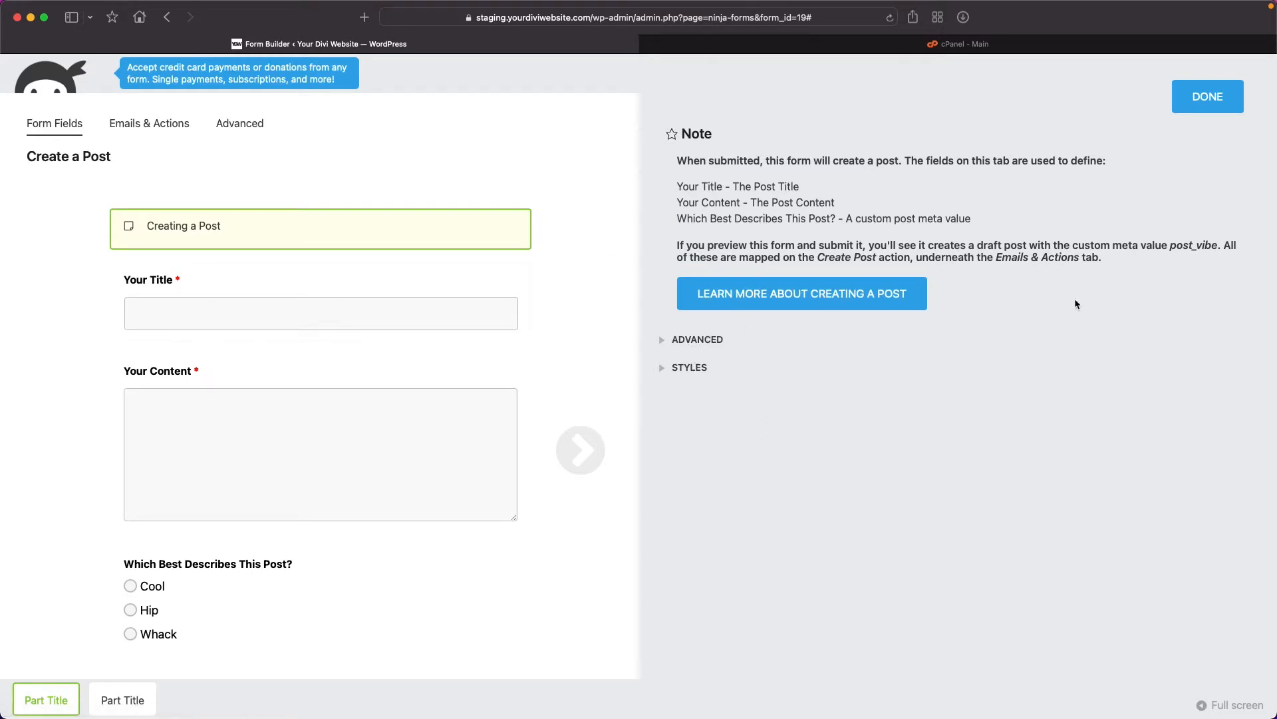
left_click(1189, 111)
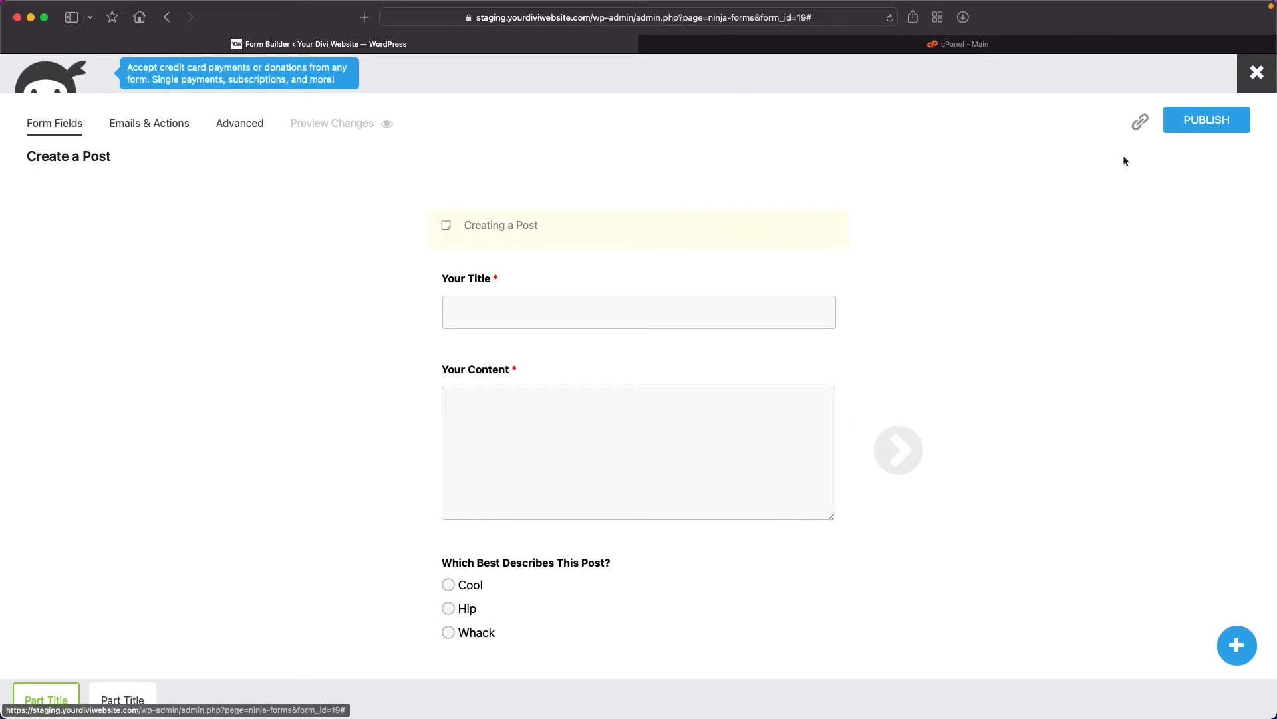
mouse_move(835, 229)
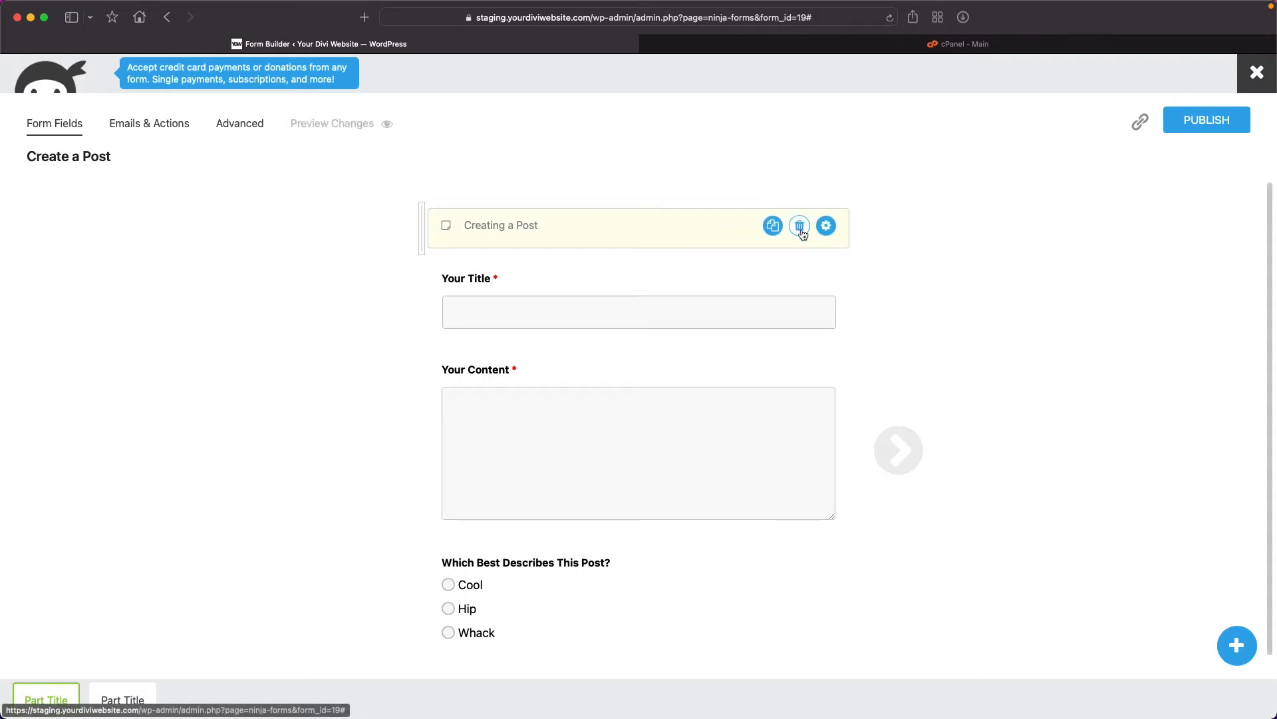
left_click(801, 227)
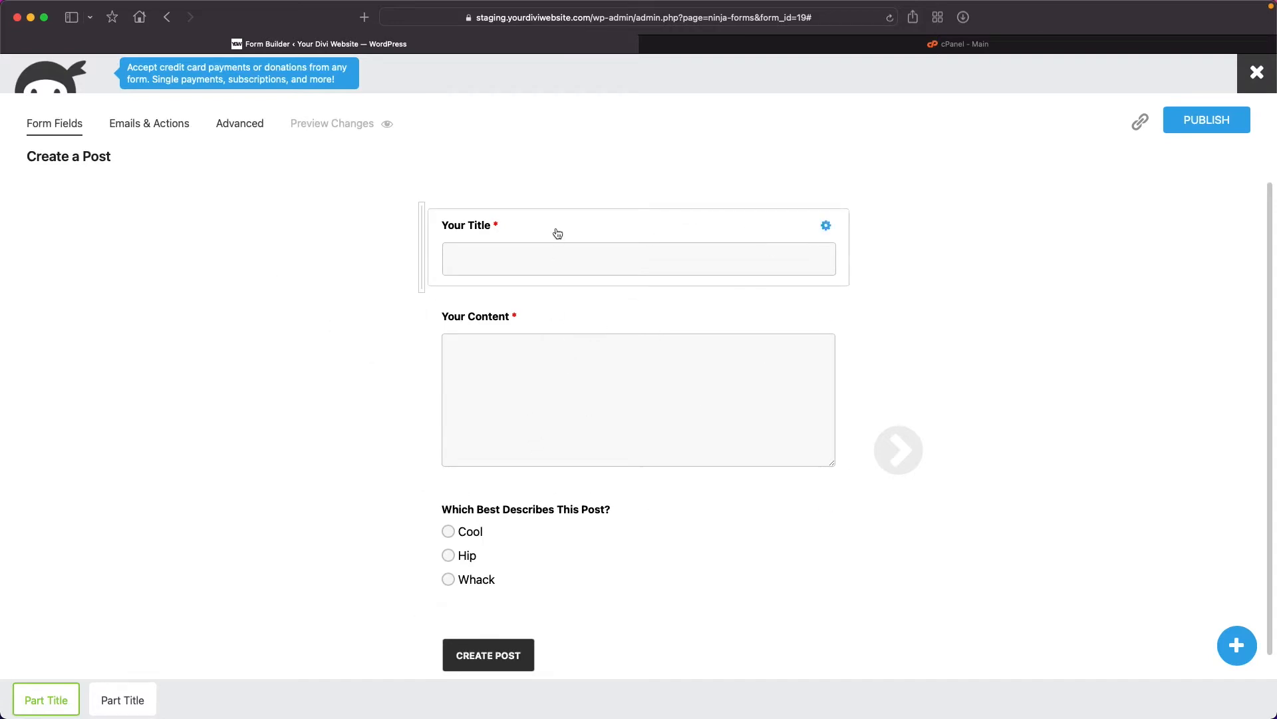
- Check the Your Title field's type and look over the field types available for the form
left_click(644, 228)
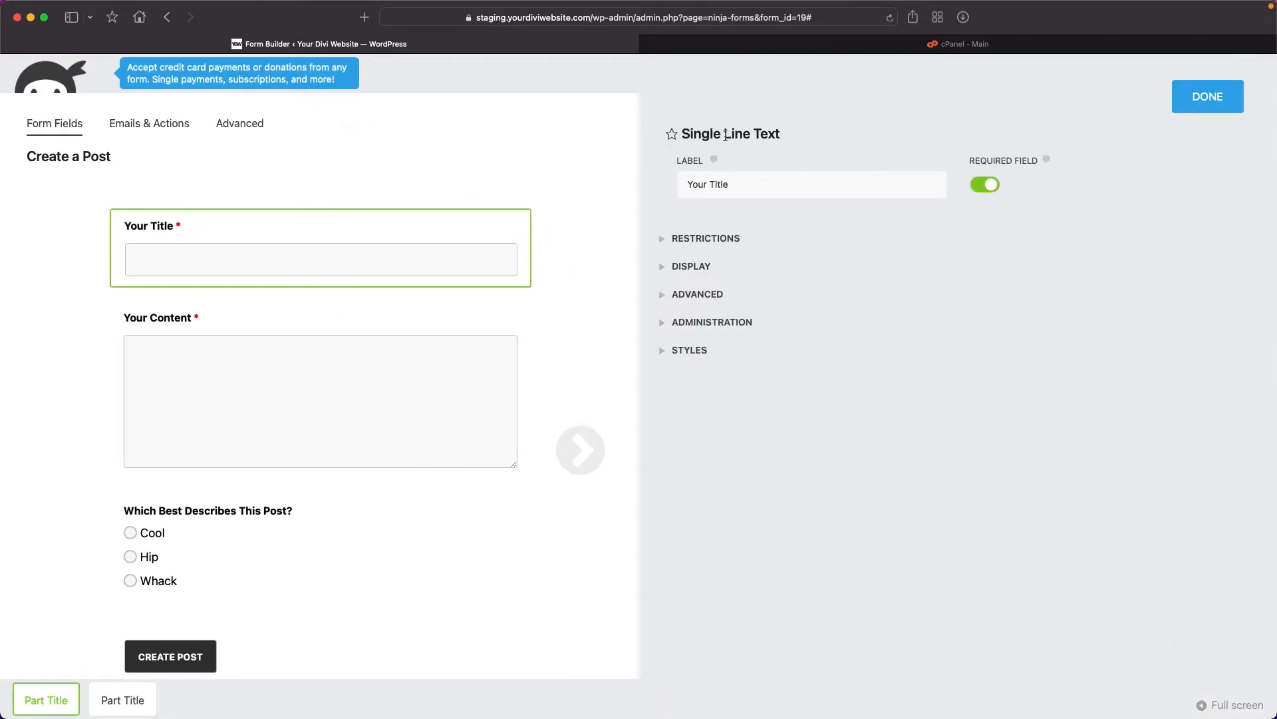
left_click(1194, 105)
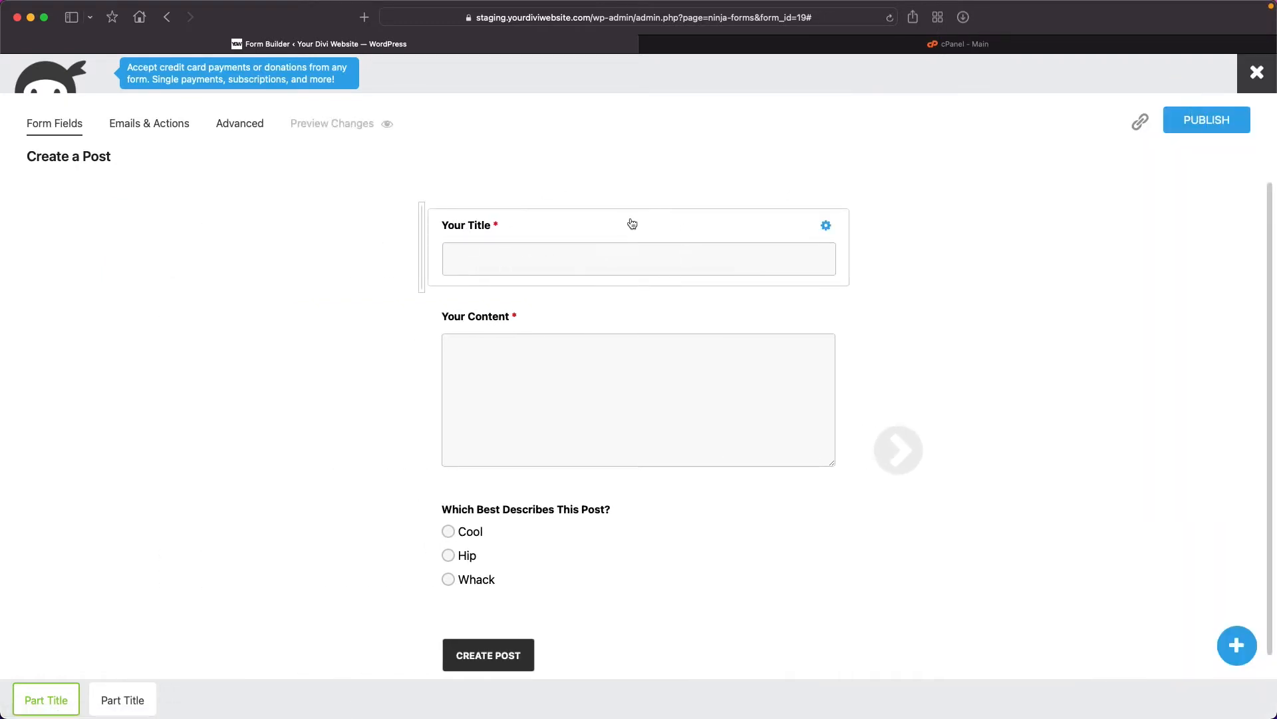
left_click(1239, 647)
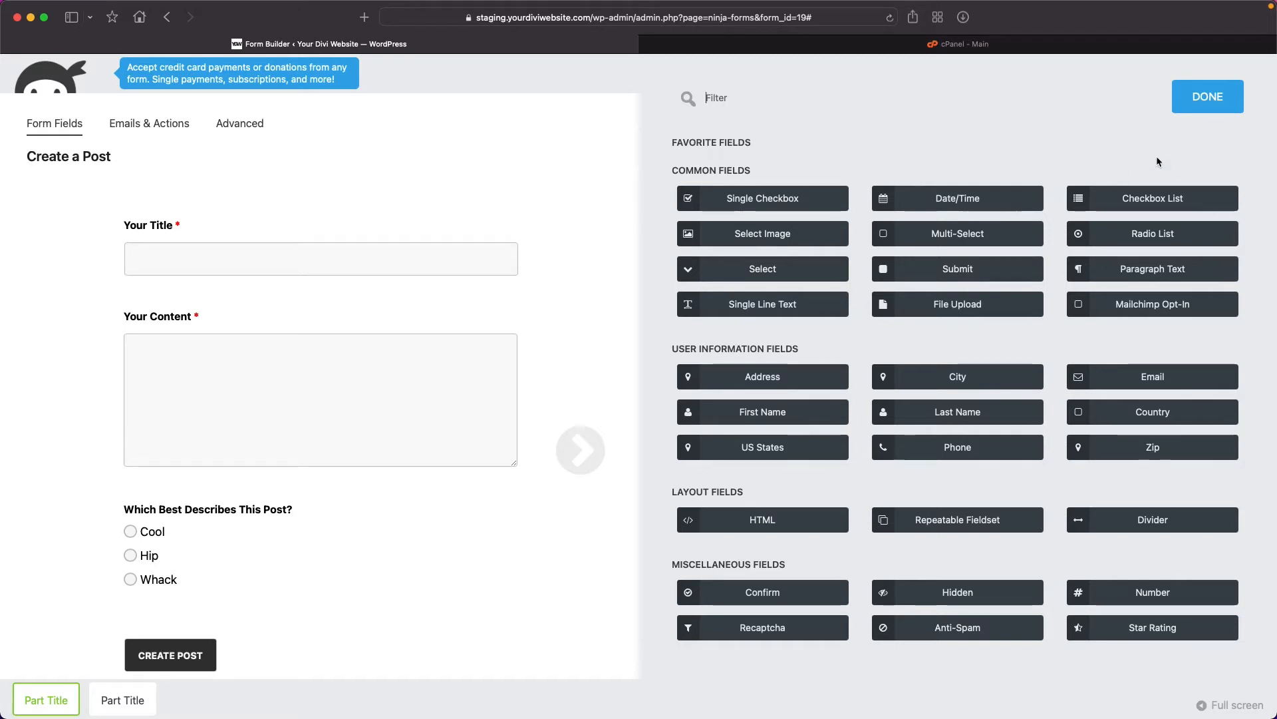
left_click(1208, 106)
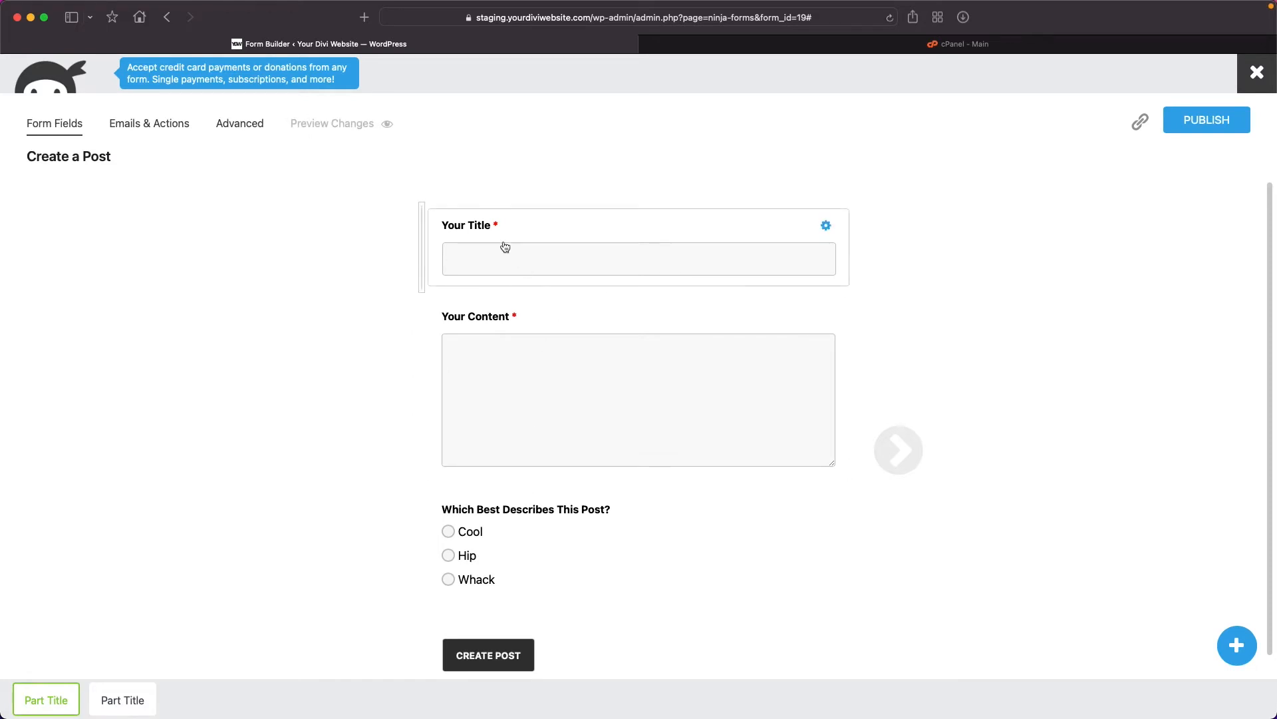
- Examine the Your Title field's label, Restrictions and Display settings
left_click(746, 227)
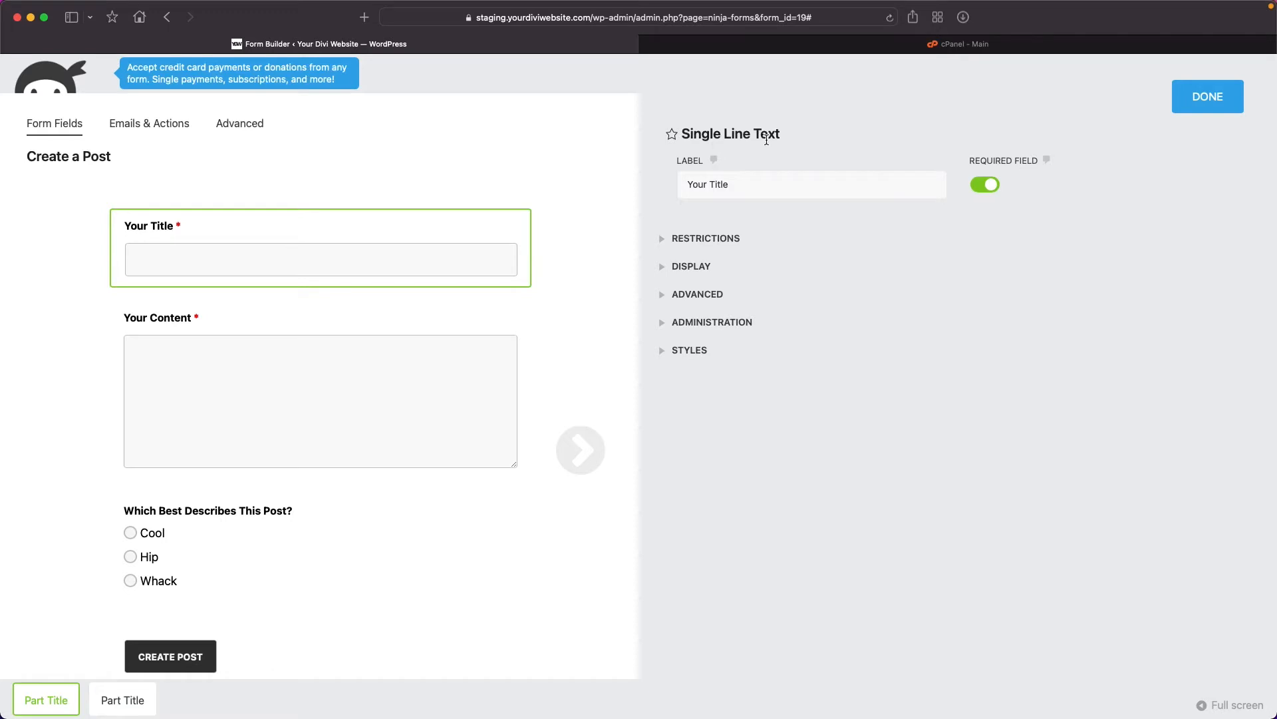
left_click_drag(686, 185, 734, 185)
left_click(735, 185)
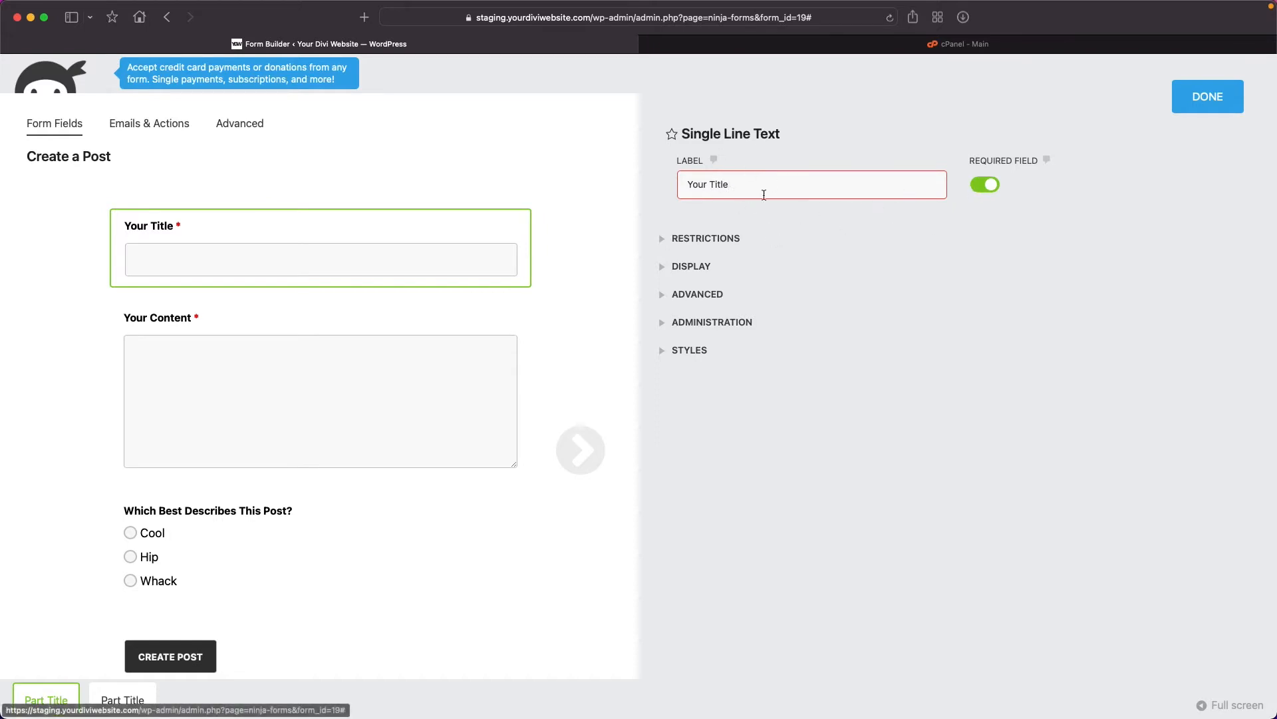
left_click(661, 239)
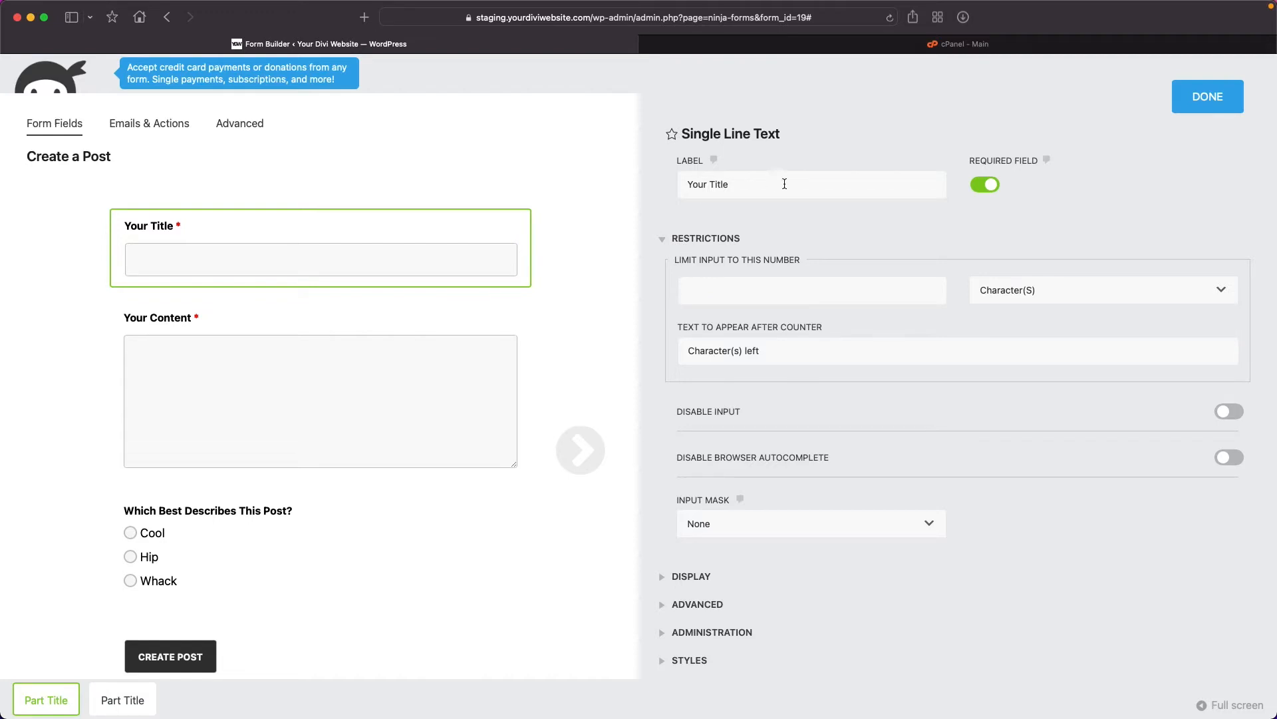
left_click(698, 240)
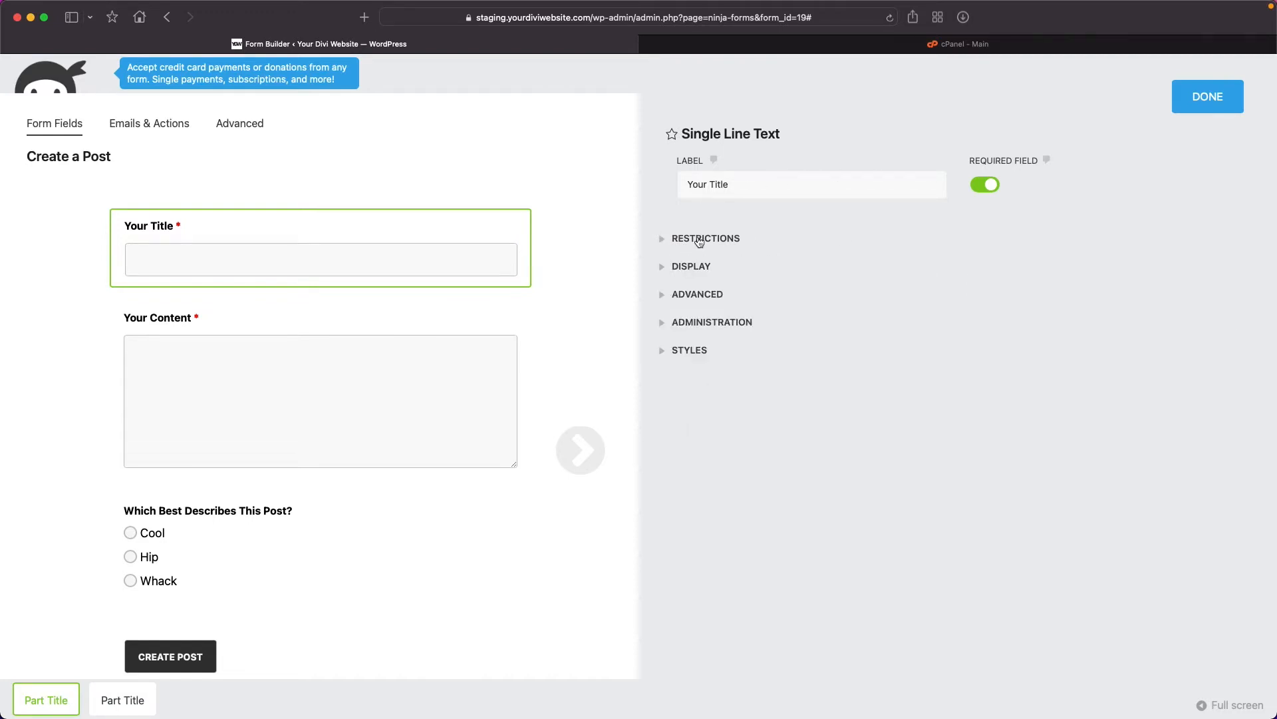
left_click(692, 267)
scroll(683, 409, "down", 5)
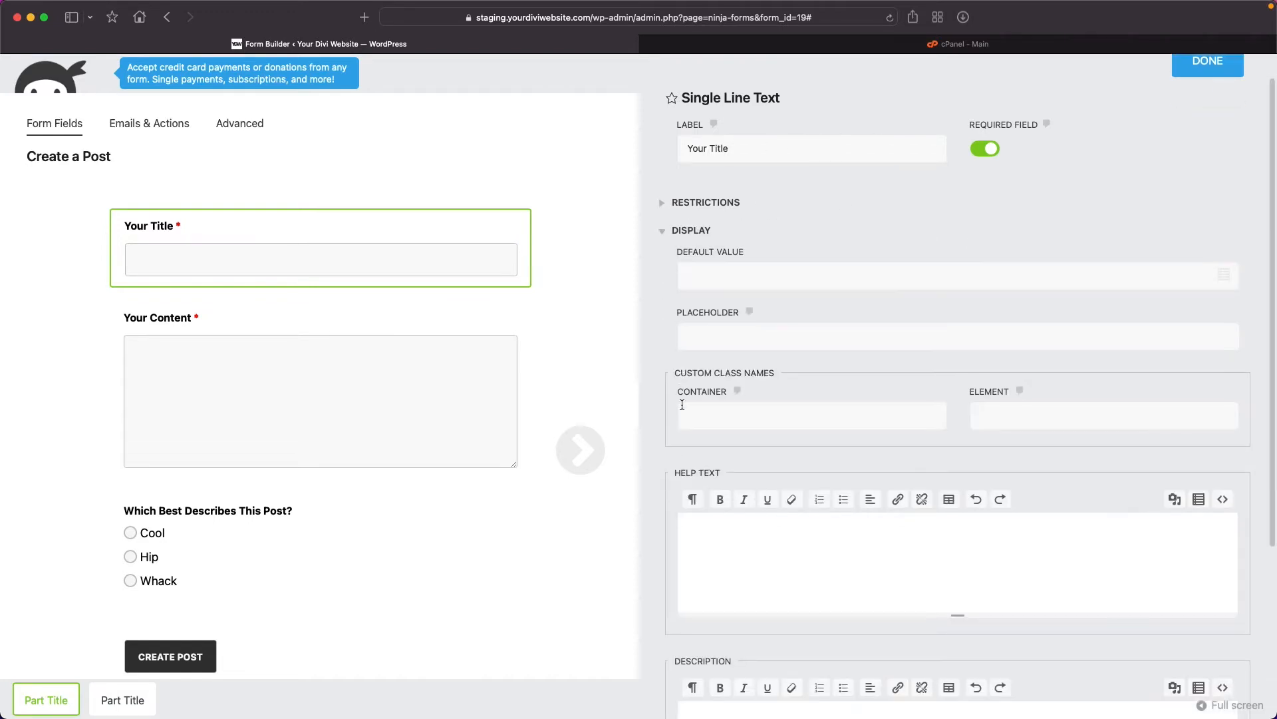
scroll(682, 408, "up", 5)
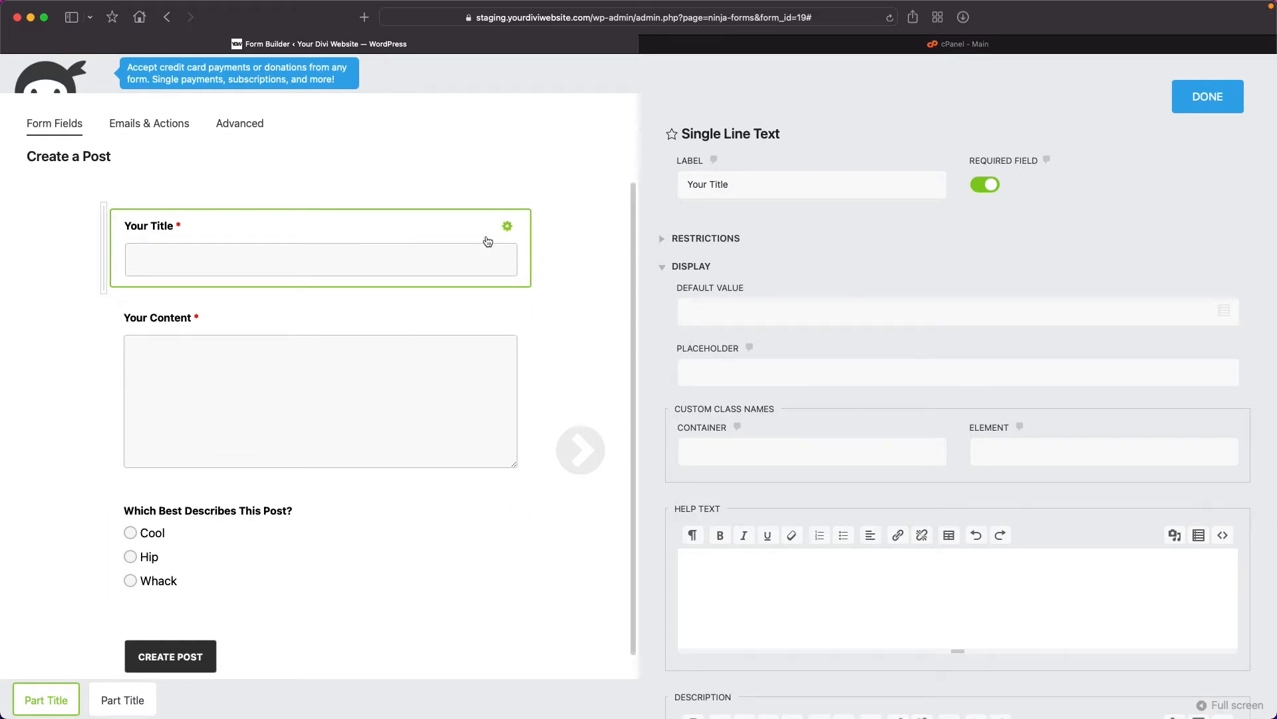
- Check the Your Title field's Administration settings, including its field key, and close the field's settings
left_click(665, 267)
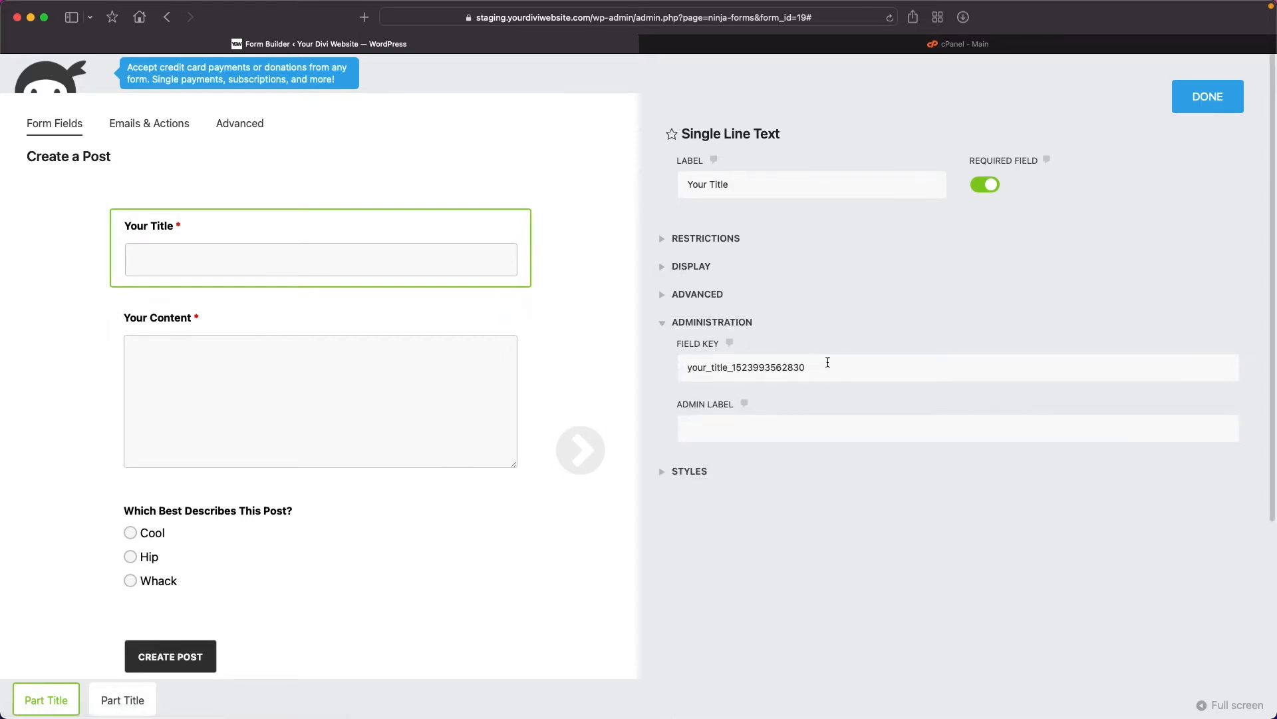
left_click(741, 322)
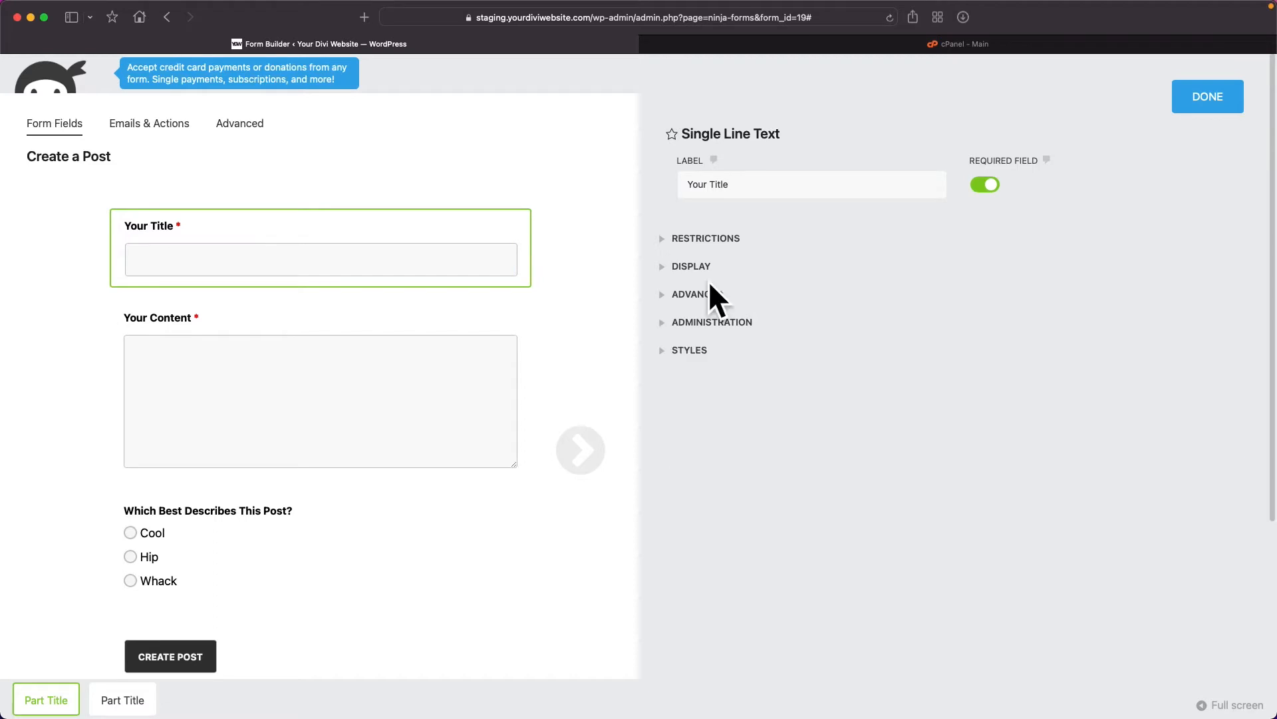
left_click(1178, 103)
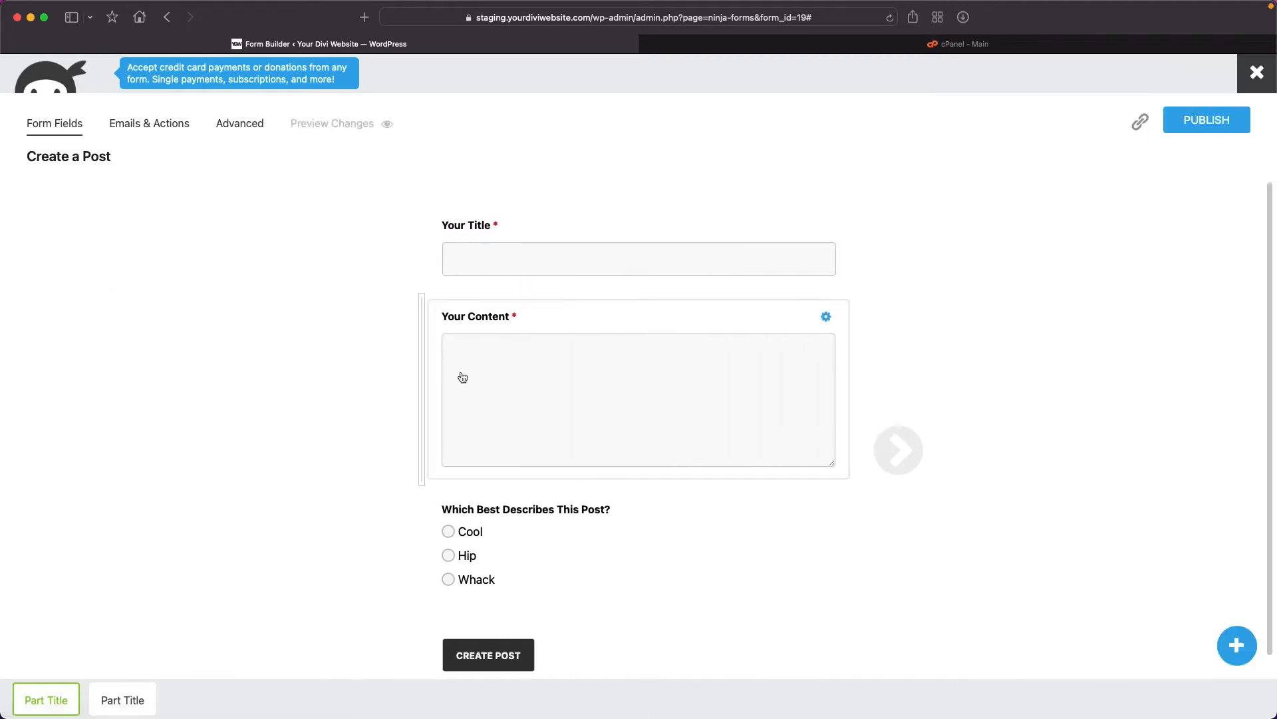
- Check the Your Content field's type and change its label to "Post Content"
left_click(741, 328)
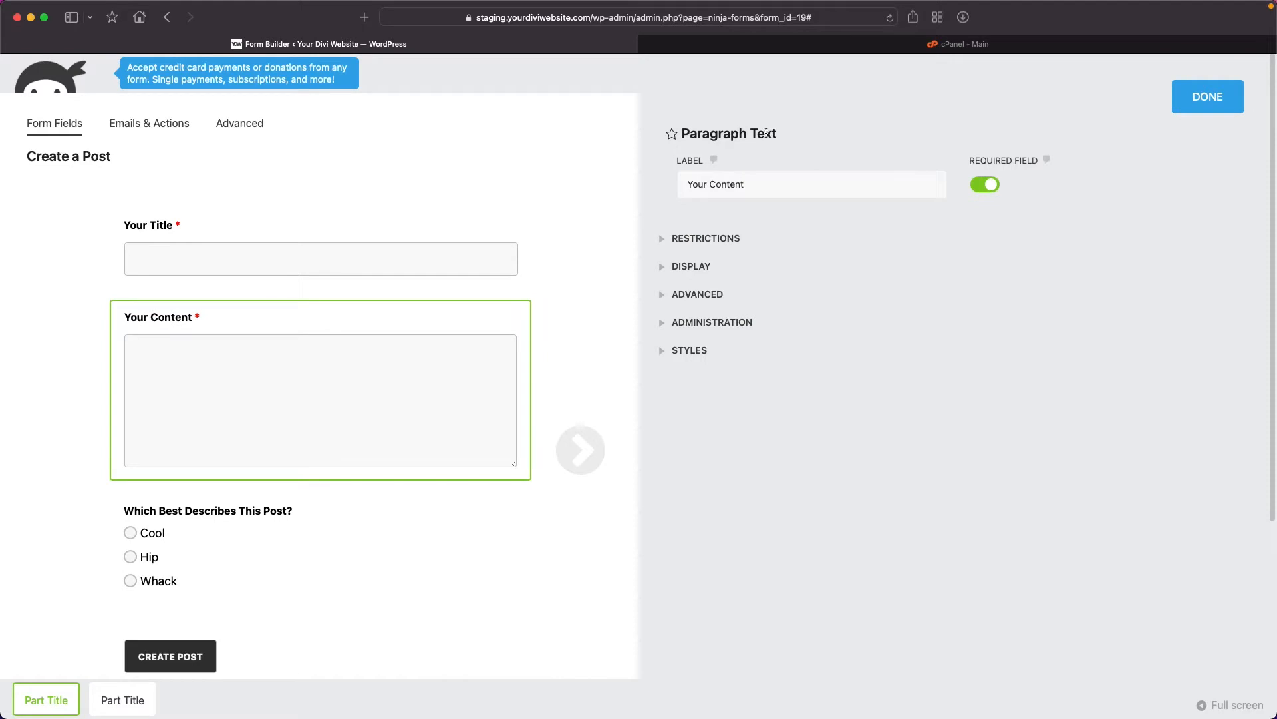
left_click(1219, 99)
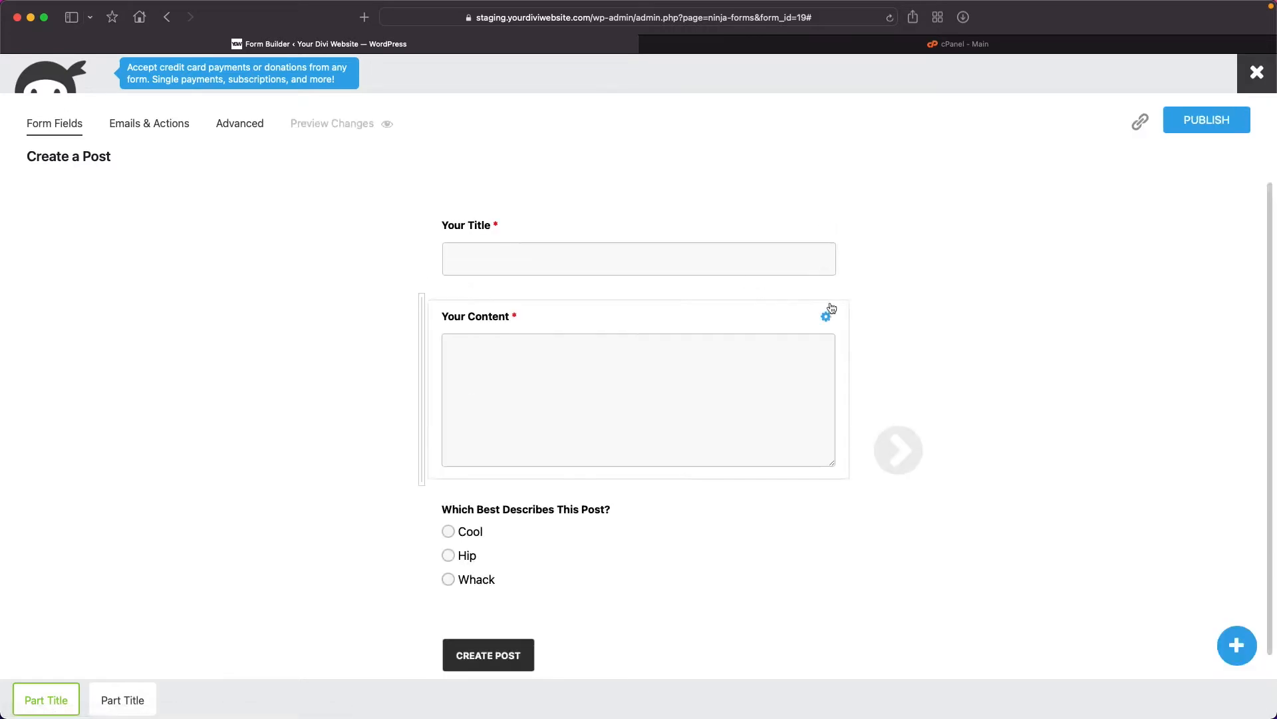
left_click(829, 313)
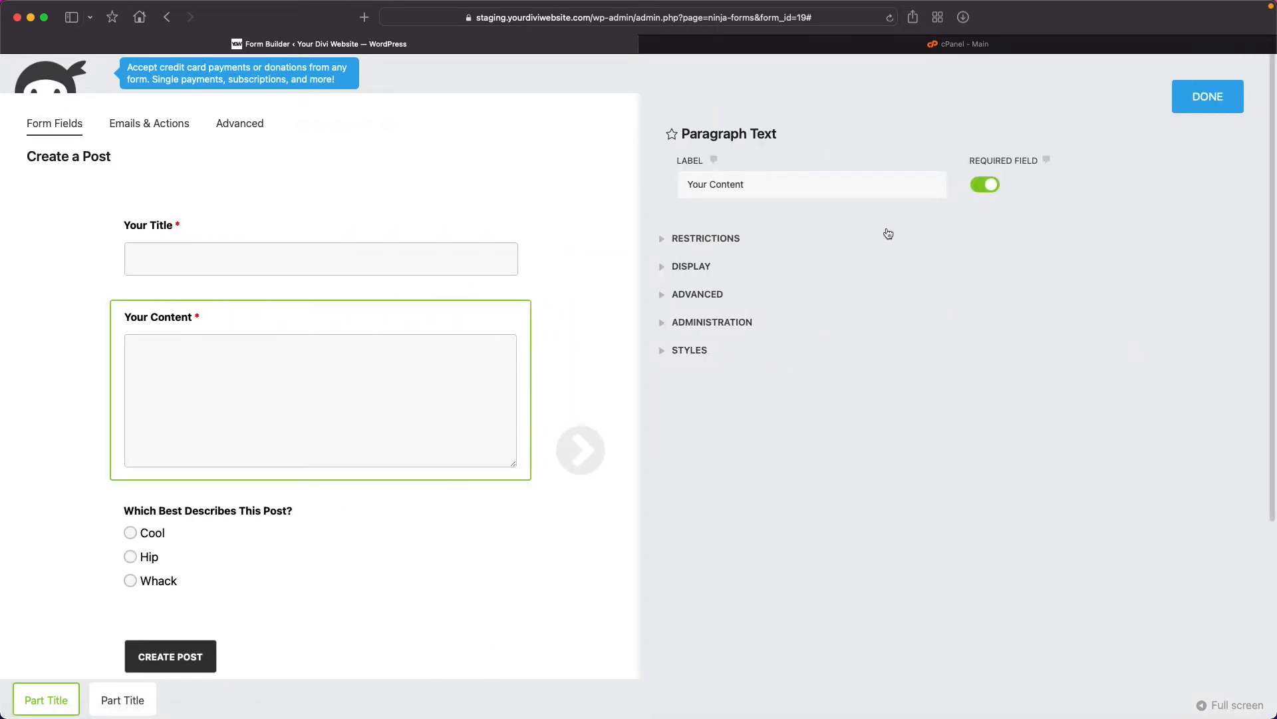
left_click_drag(741, 185, 680, 184)
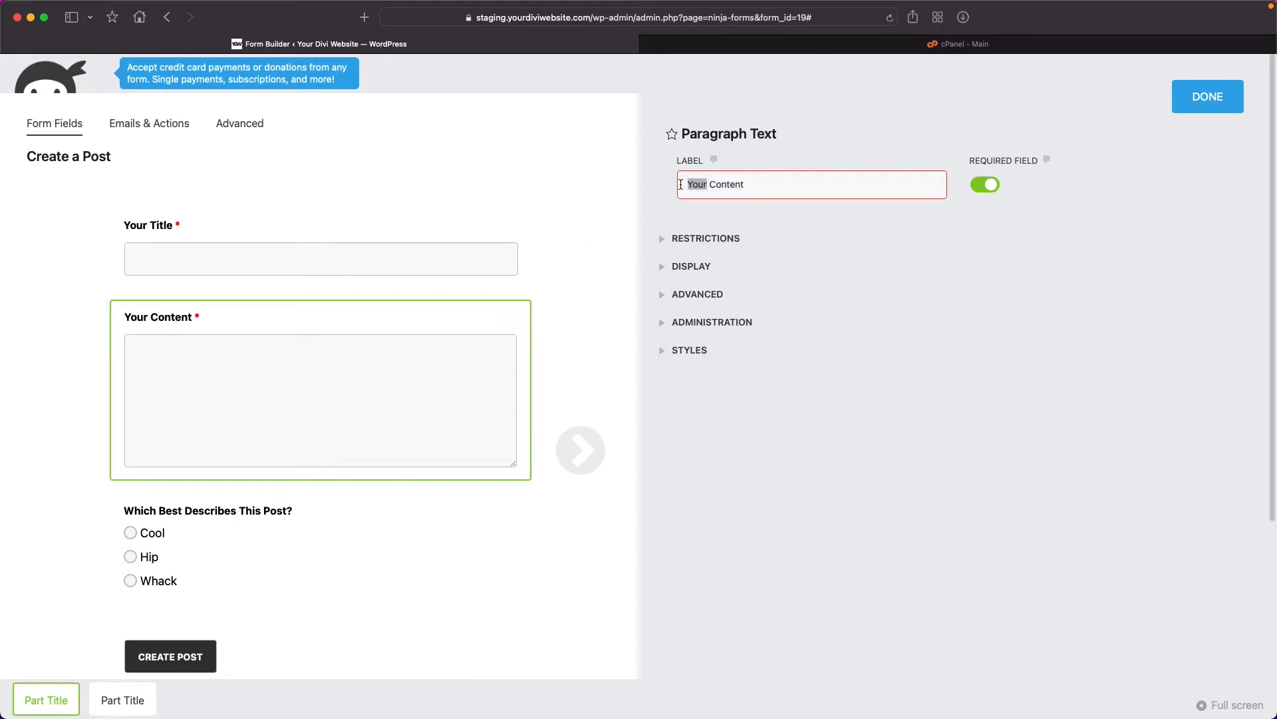
type("Post")
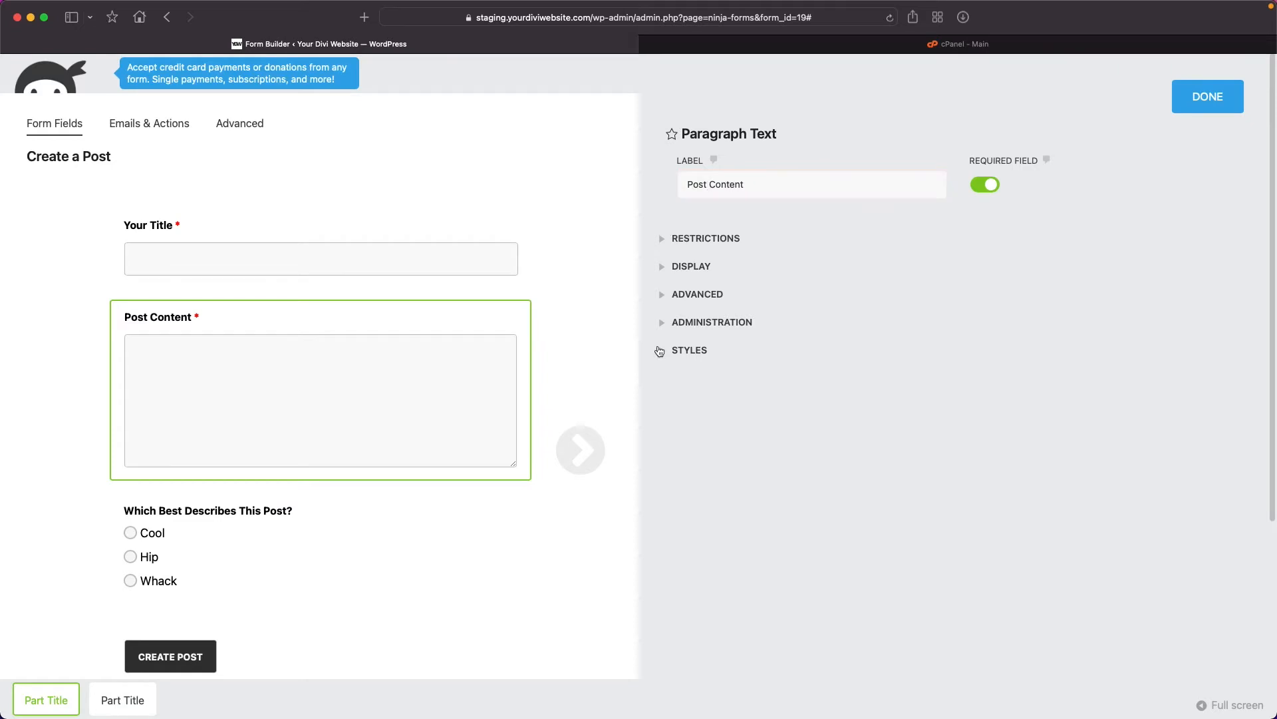
left_click(1225, 96)
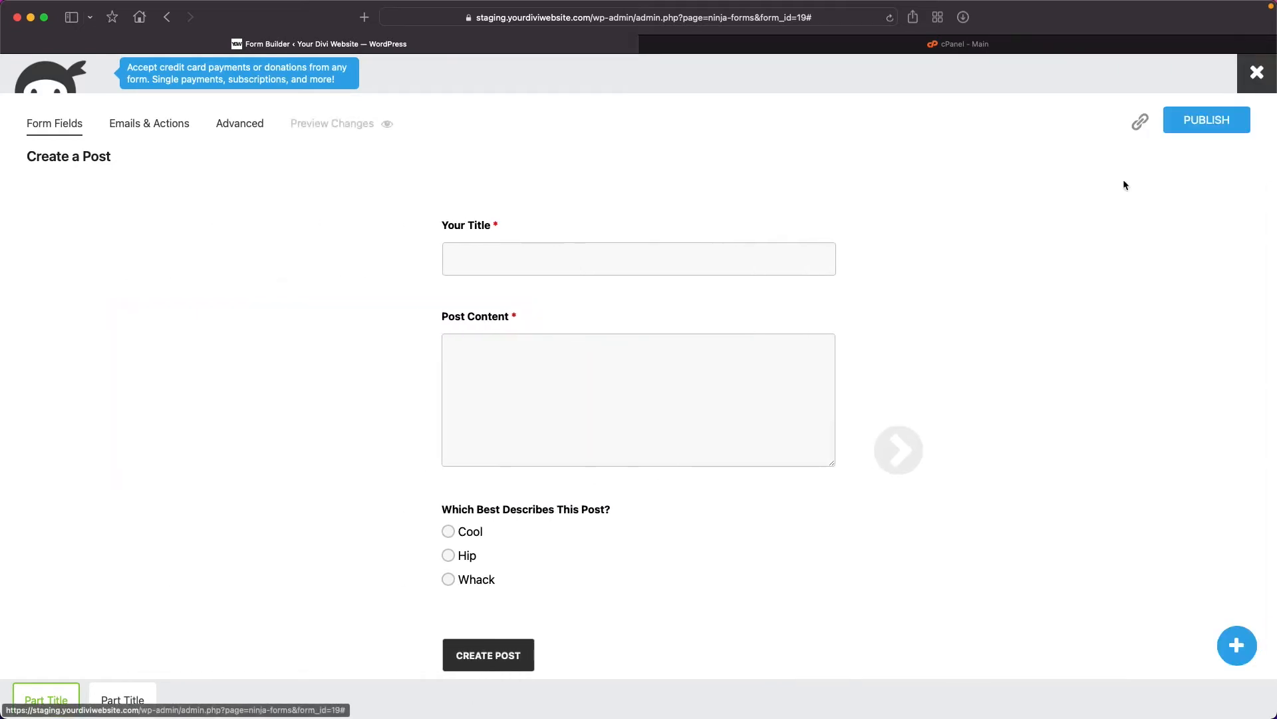
- Look over the available field types and review the options of the "Which Best Describes This Post?" radio list
scroll(379, 440, "down", 1)
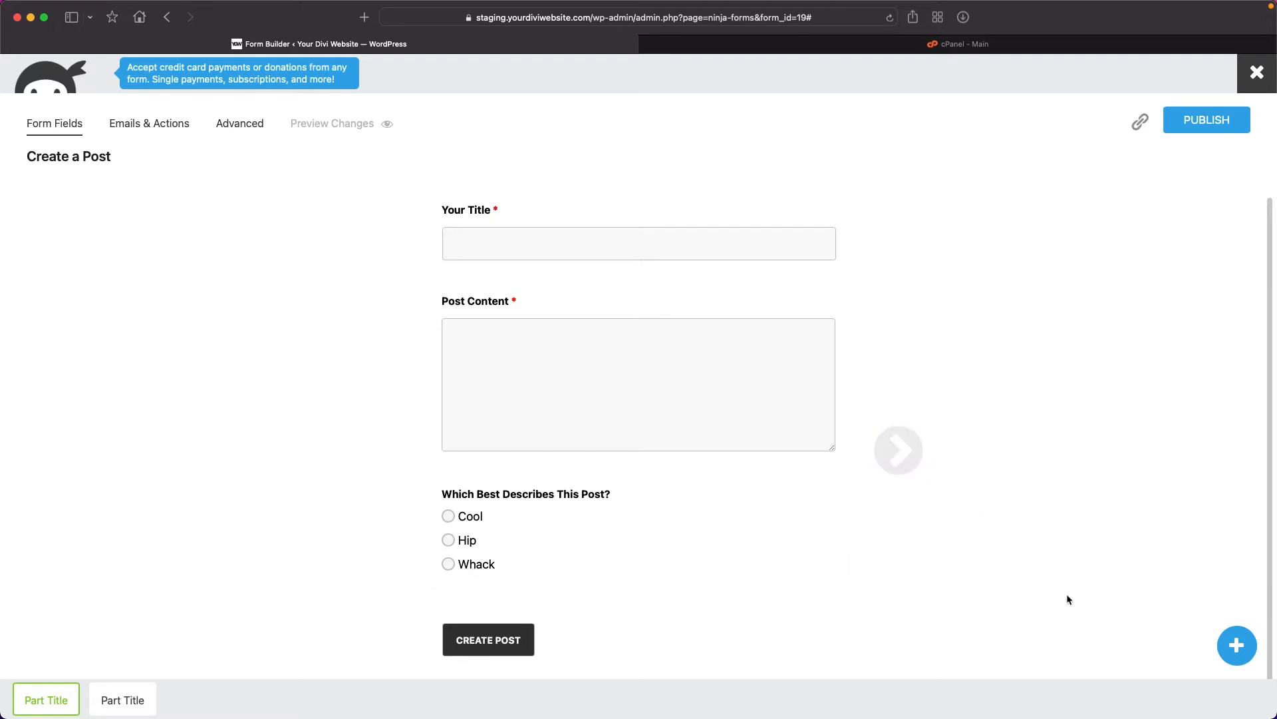
left_click(1236, 645)
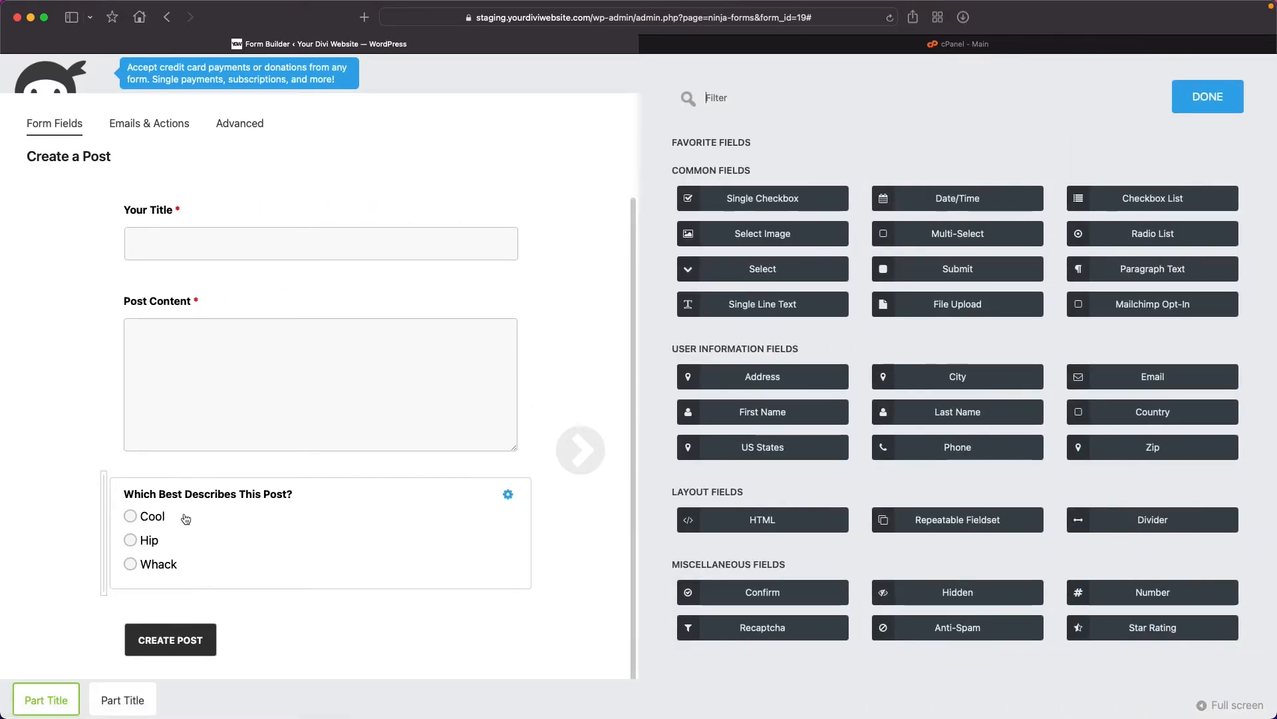
left_click(1204, 95)
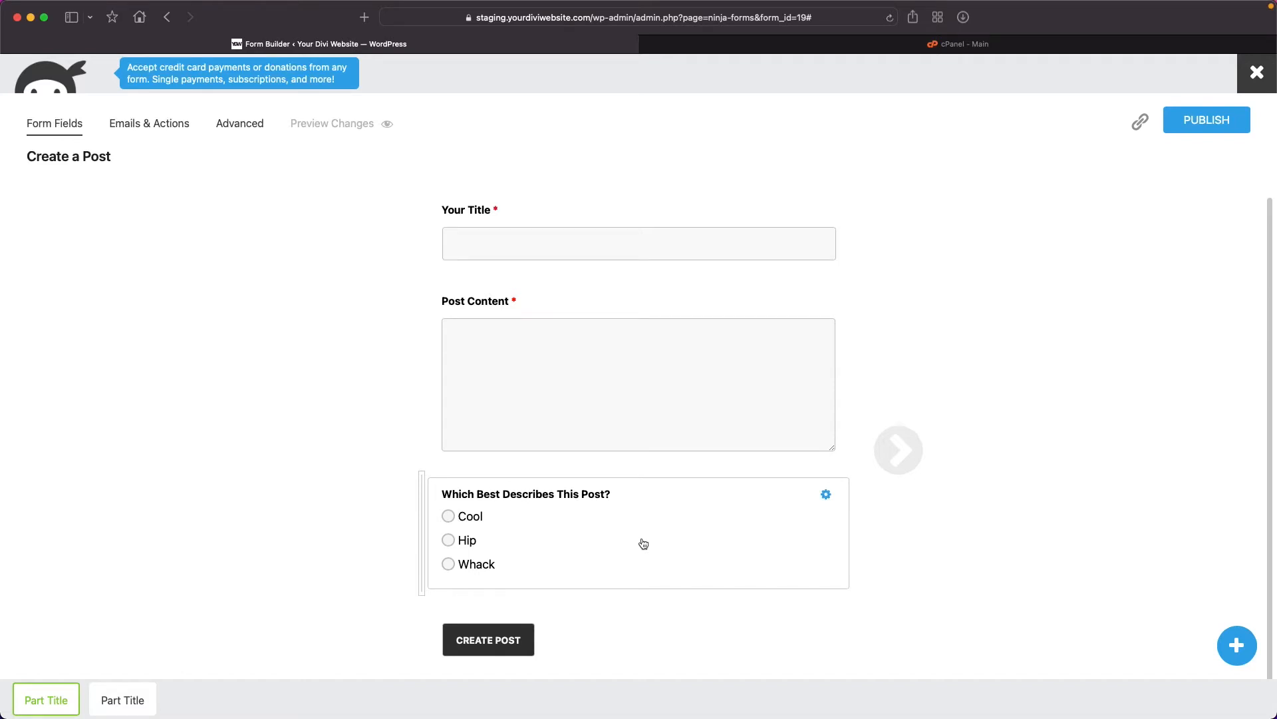
left_click(826, 496)
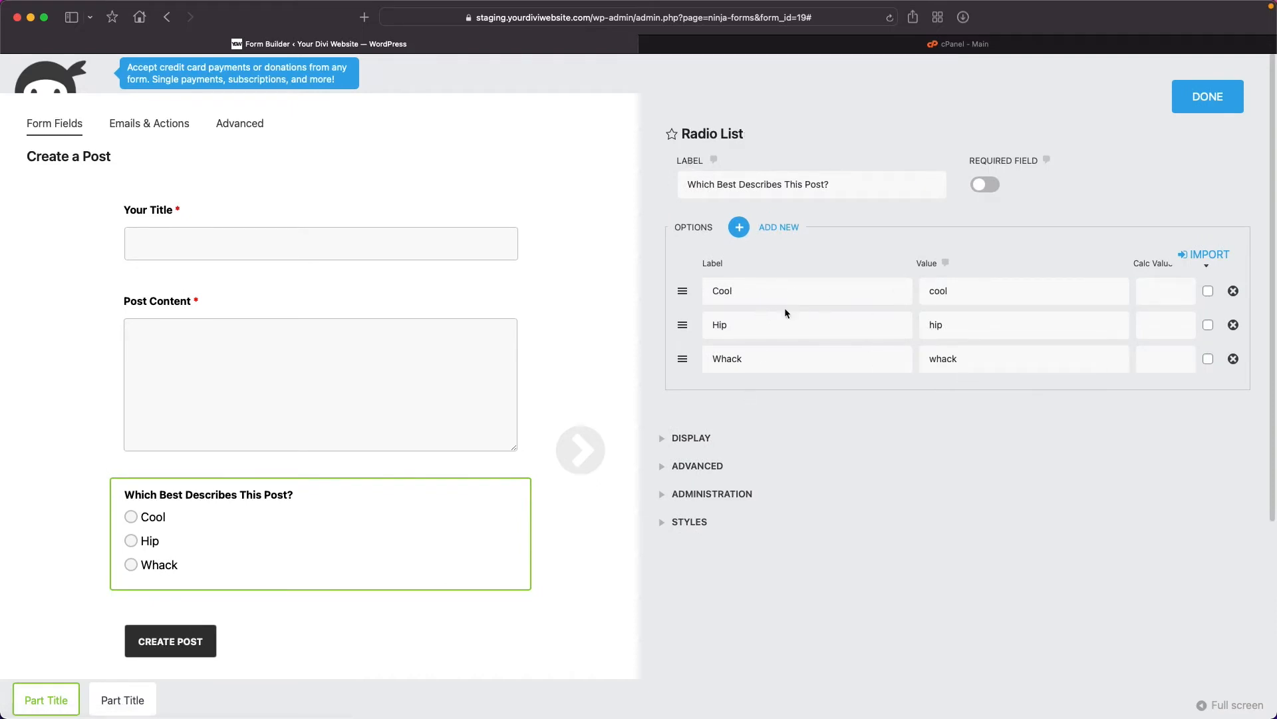
left_click(1183, 97)
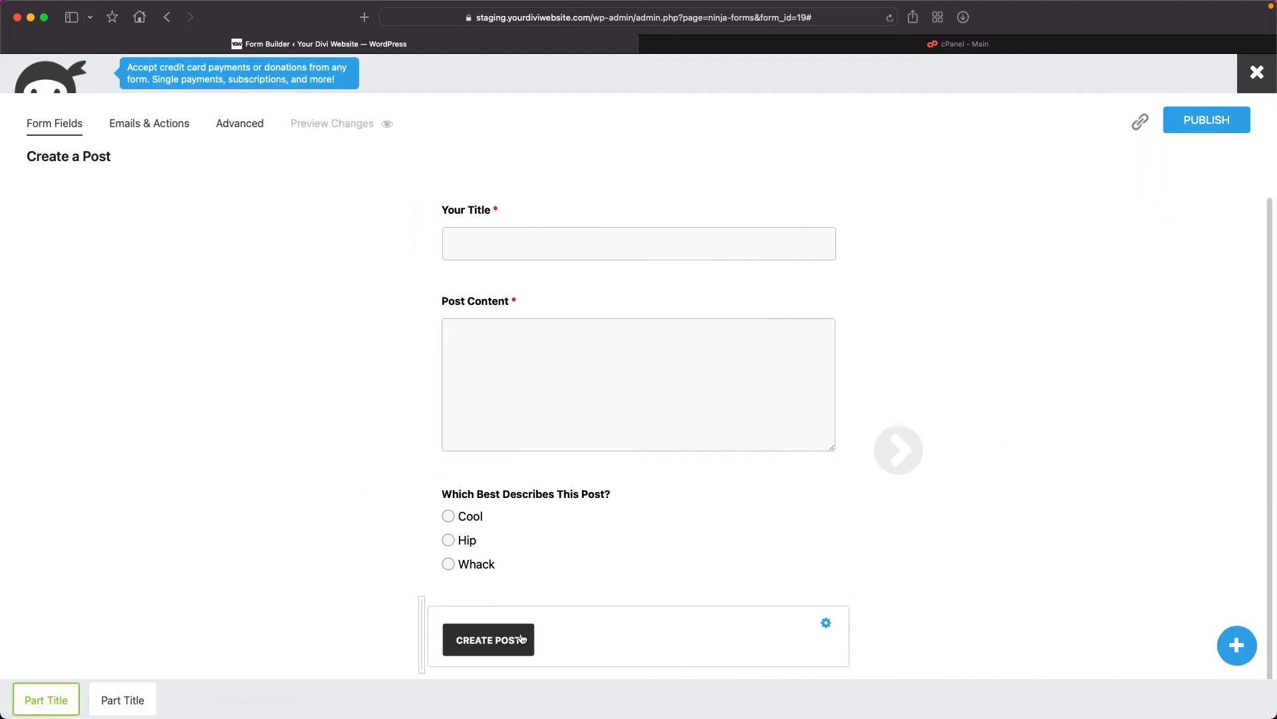
- Change the form's submit button label to "Submit Post"
left_click(826, 623)
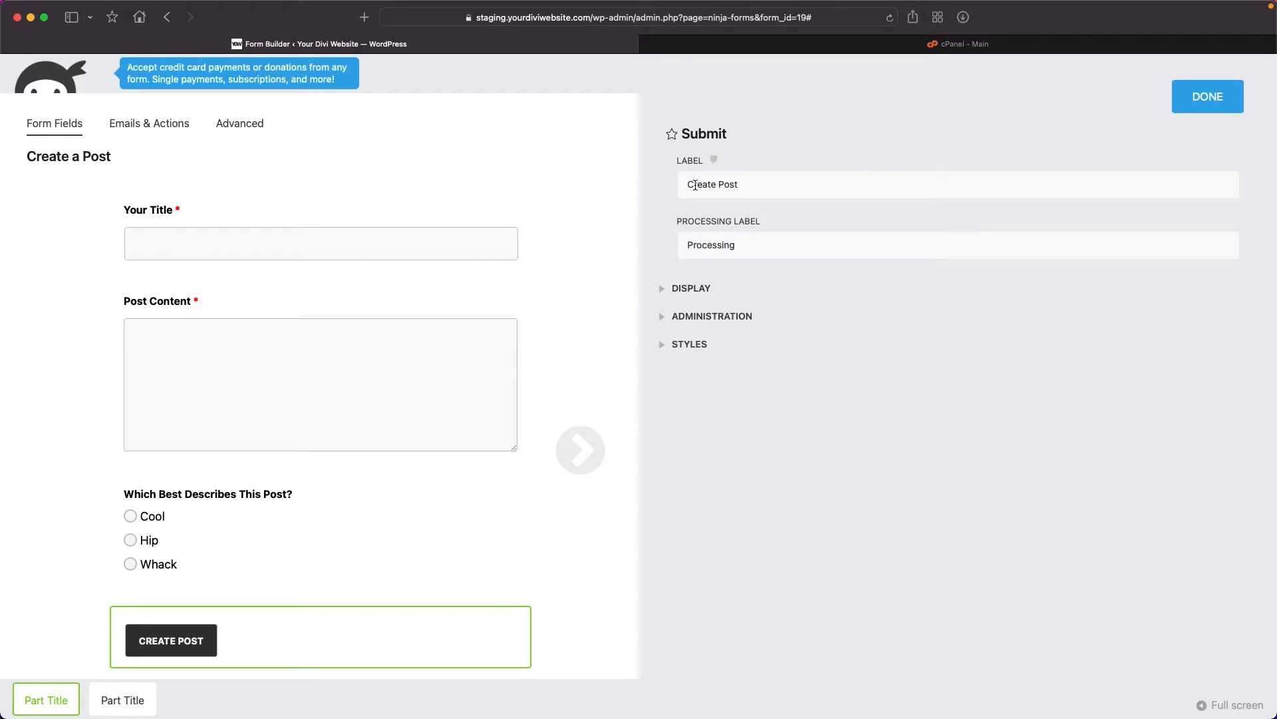
left_click_drag(742, 185, 683, 185)
type("Submit Post")
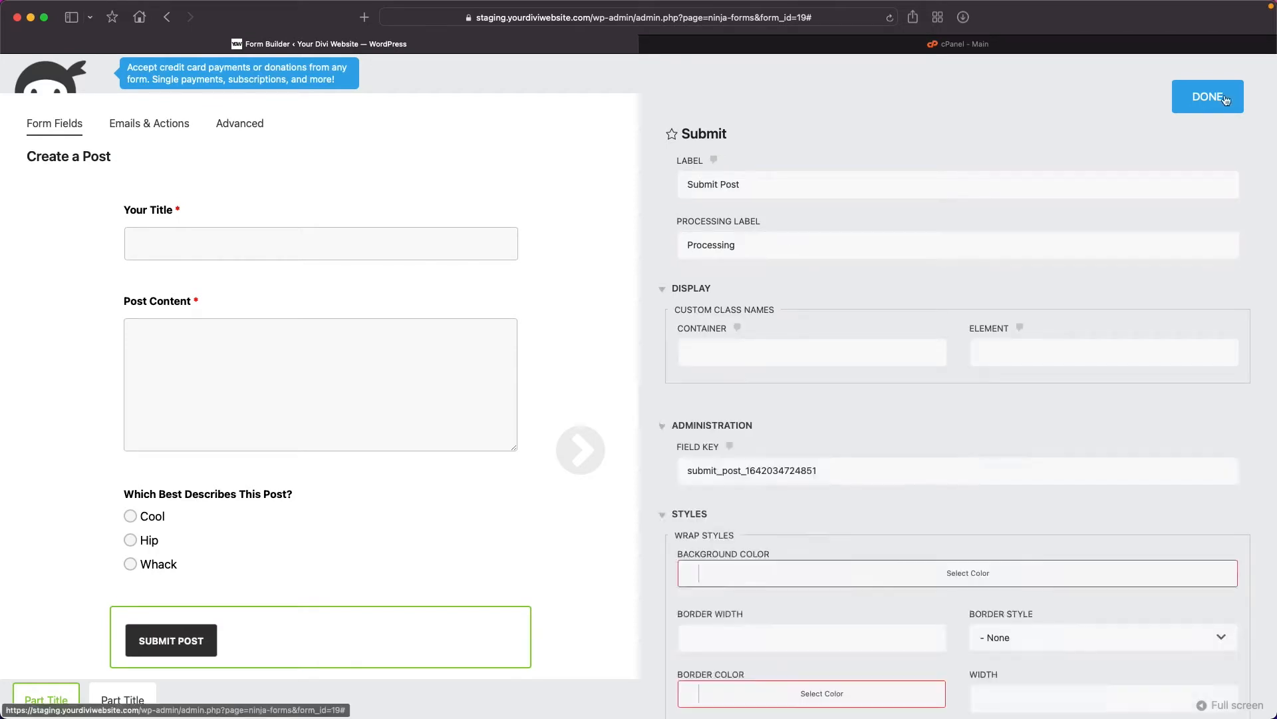
left_click(1226, 100)
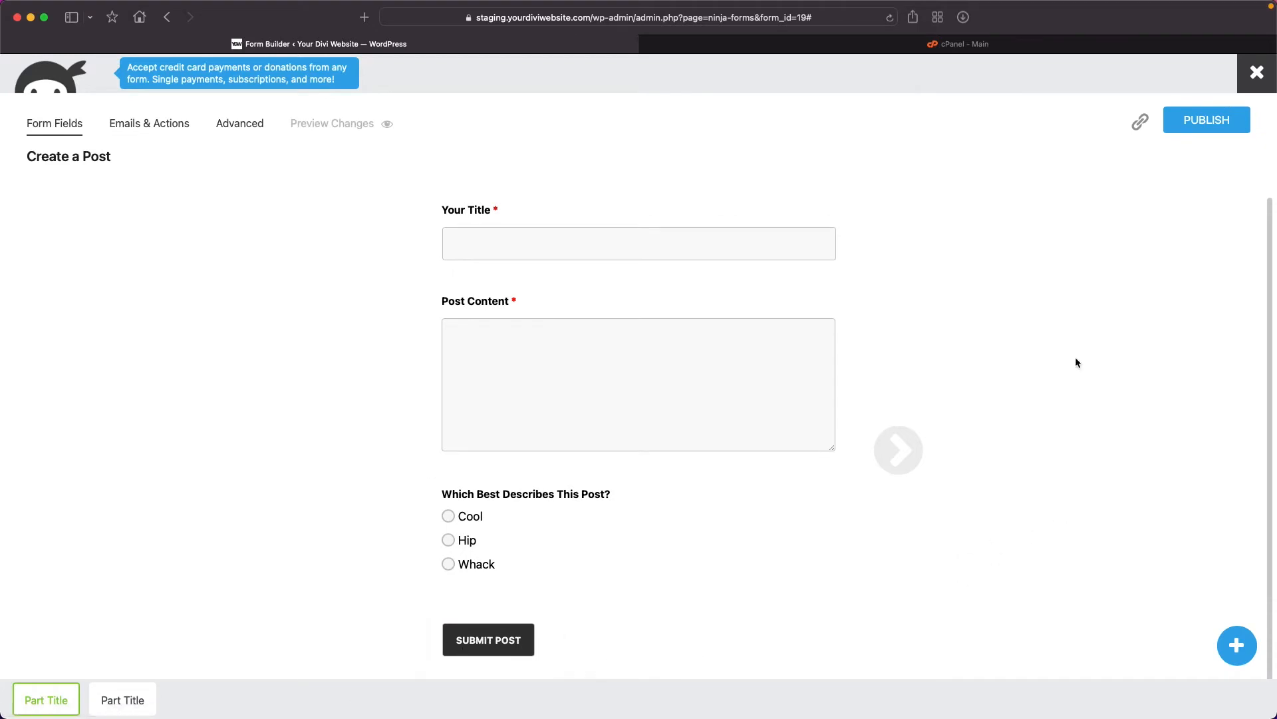
- Set the Success Message text to "Your post has been created as a draft. Once an administrator reviews it, it will be published. Thanks."
left_click(148, 127)
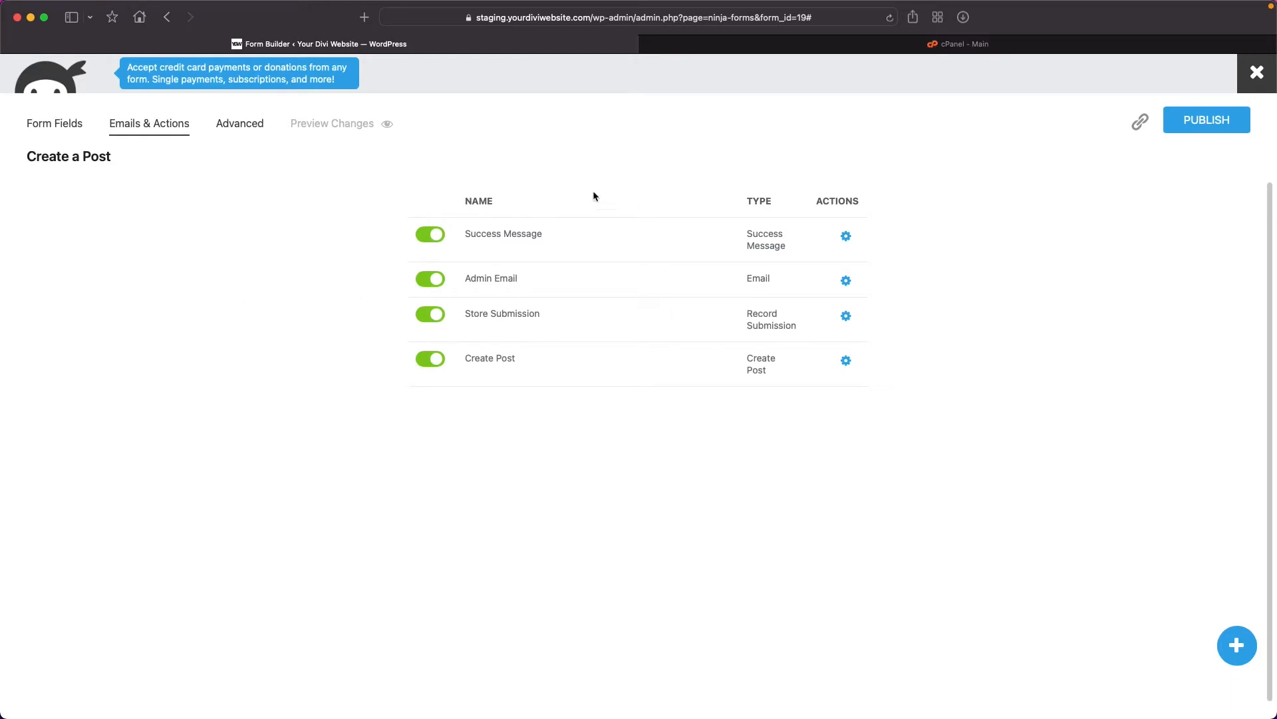
left_click(599, 246)
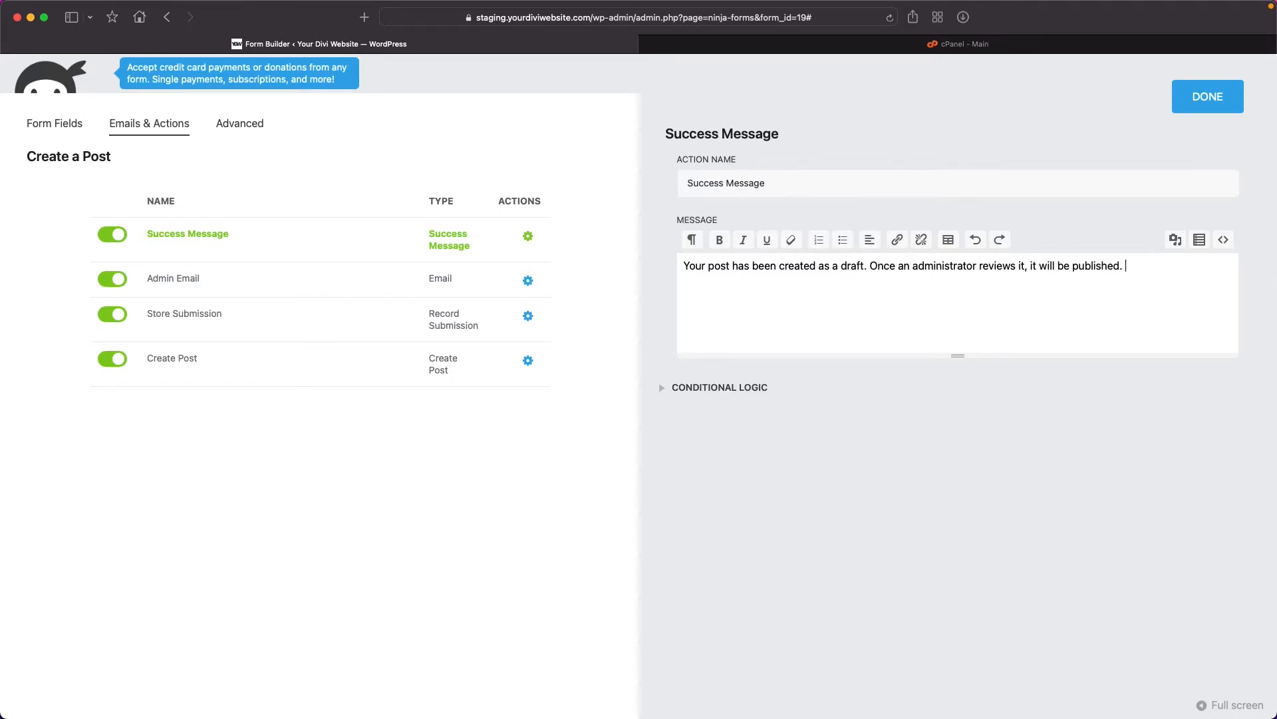
type("hanks.")
left_click(1192, 100)
- Add "A new draft has been posted. Please review it and publish." above {fields_table} in the Admin Email message
left_click(613, 279)
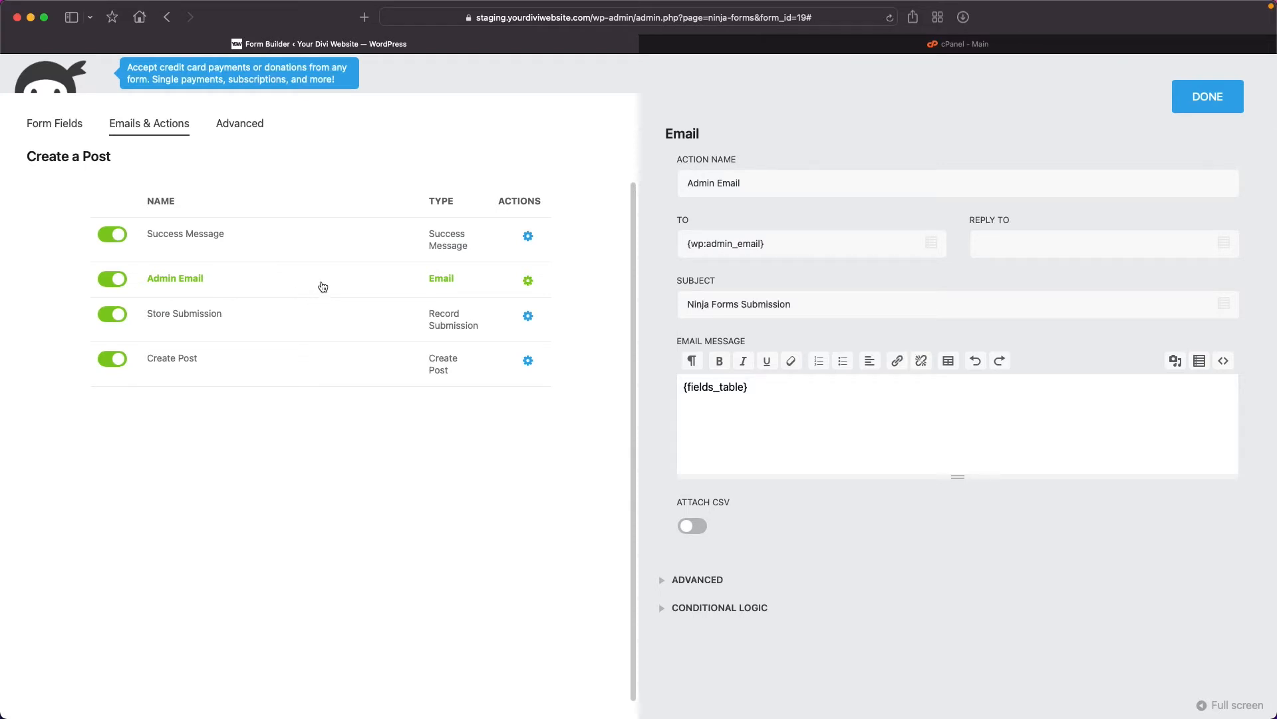
left_click(757, 388)
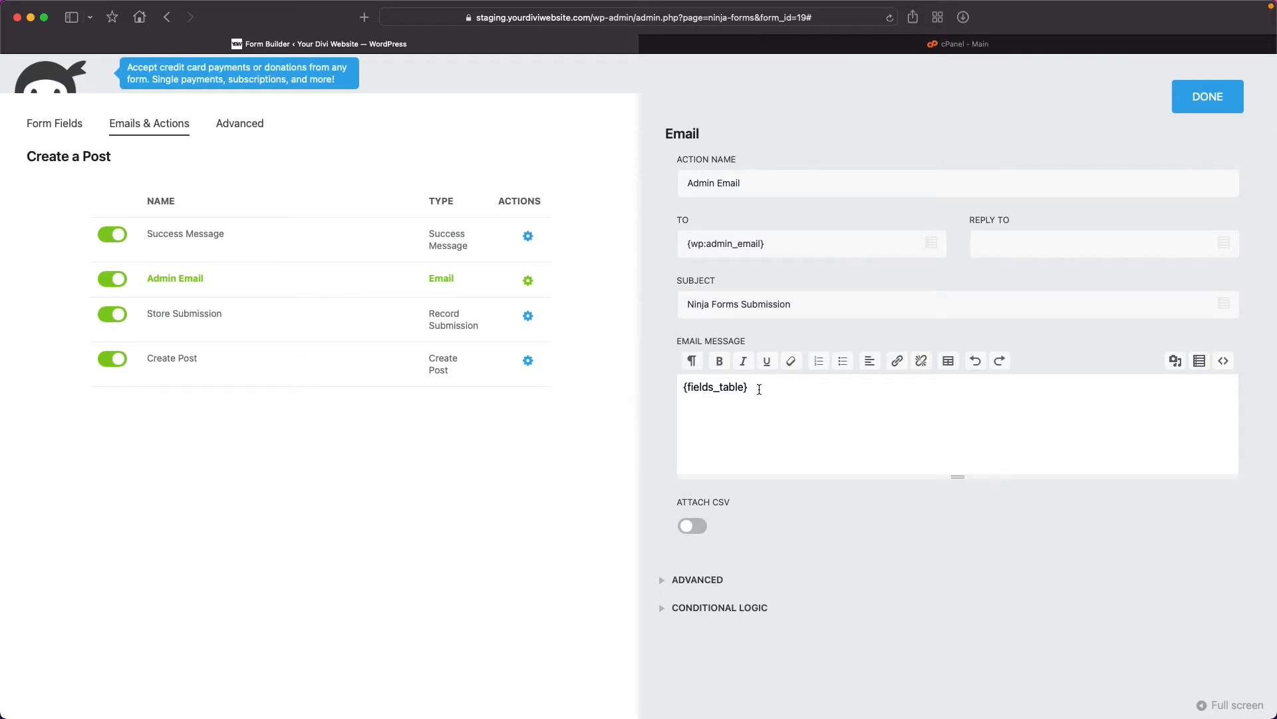
left_click(684, 387)
key("Return")
key("Up")
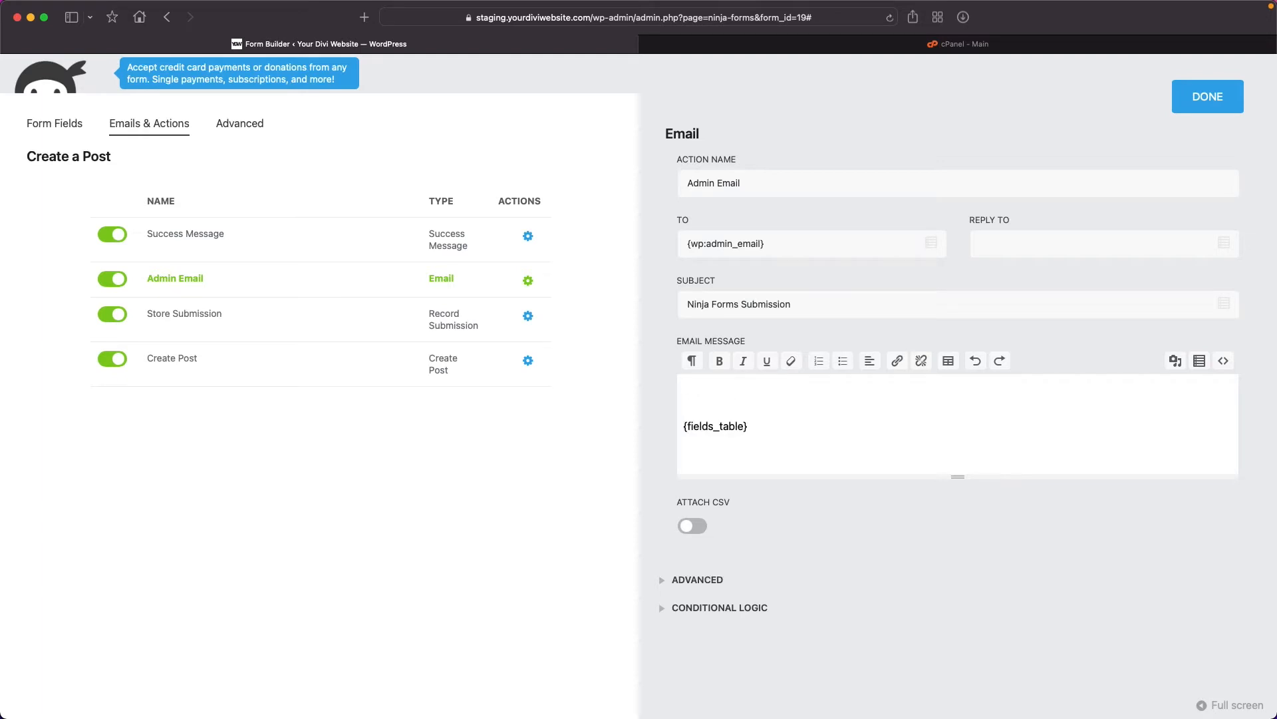
type("A new draft has been posted. Please review it and publish.")
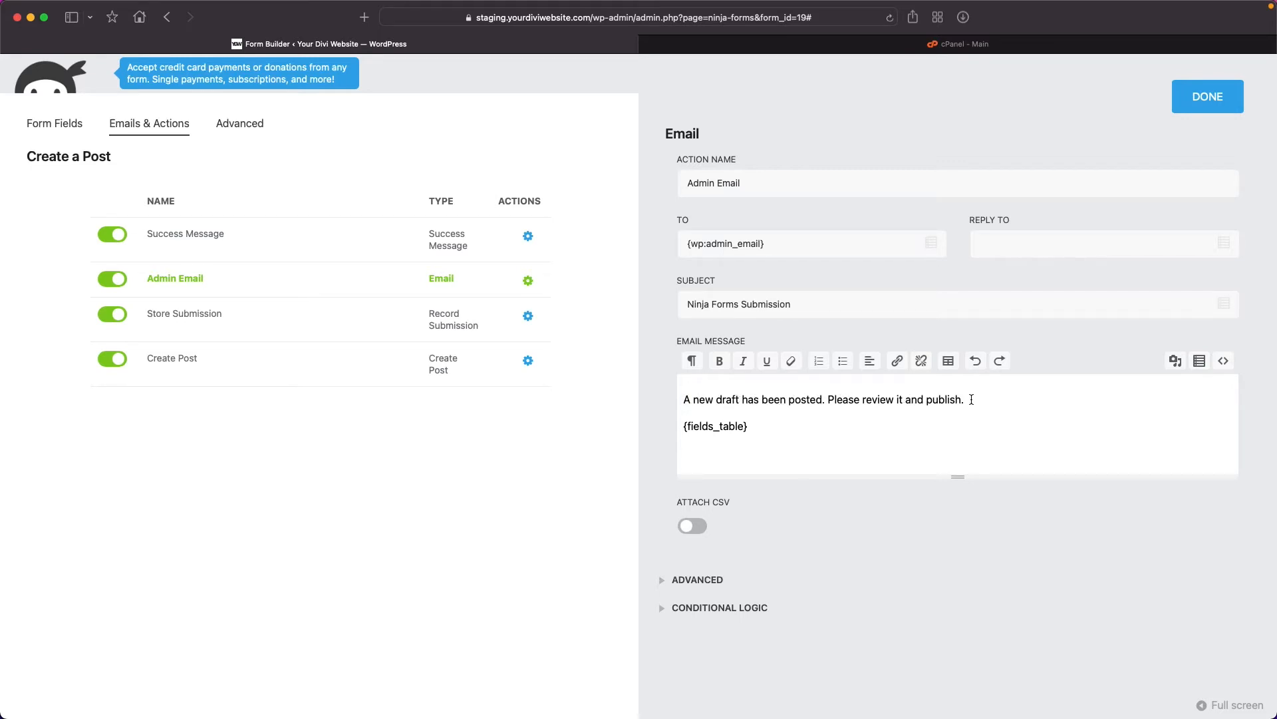
left_click(1187, 105)
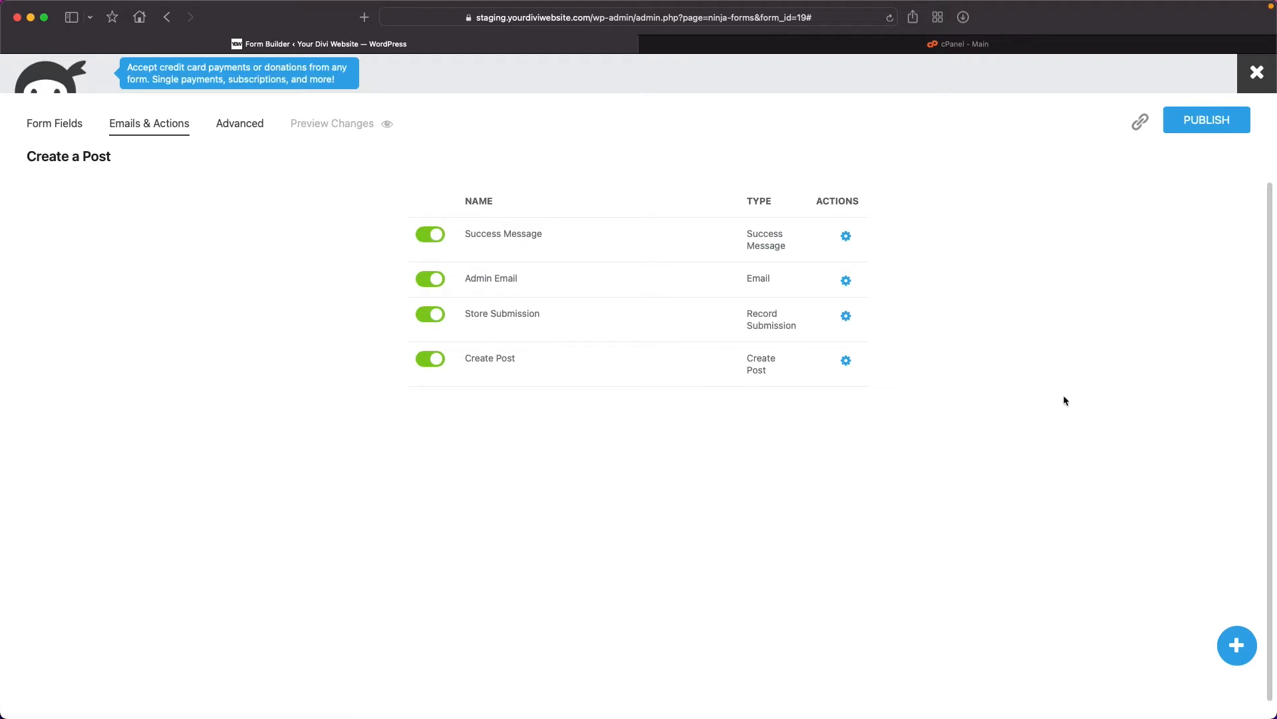
- Look over the actions that can be added, and check the Create Post action's post type choices, keeping Posts
left_click(1232, 645)
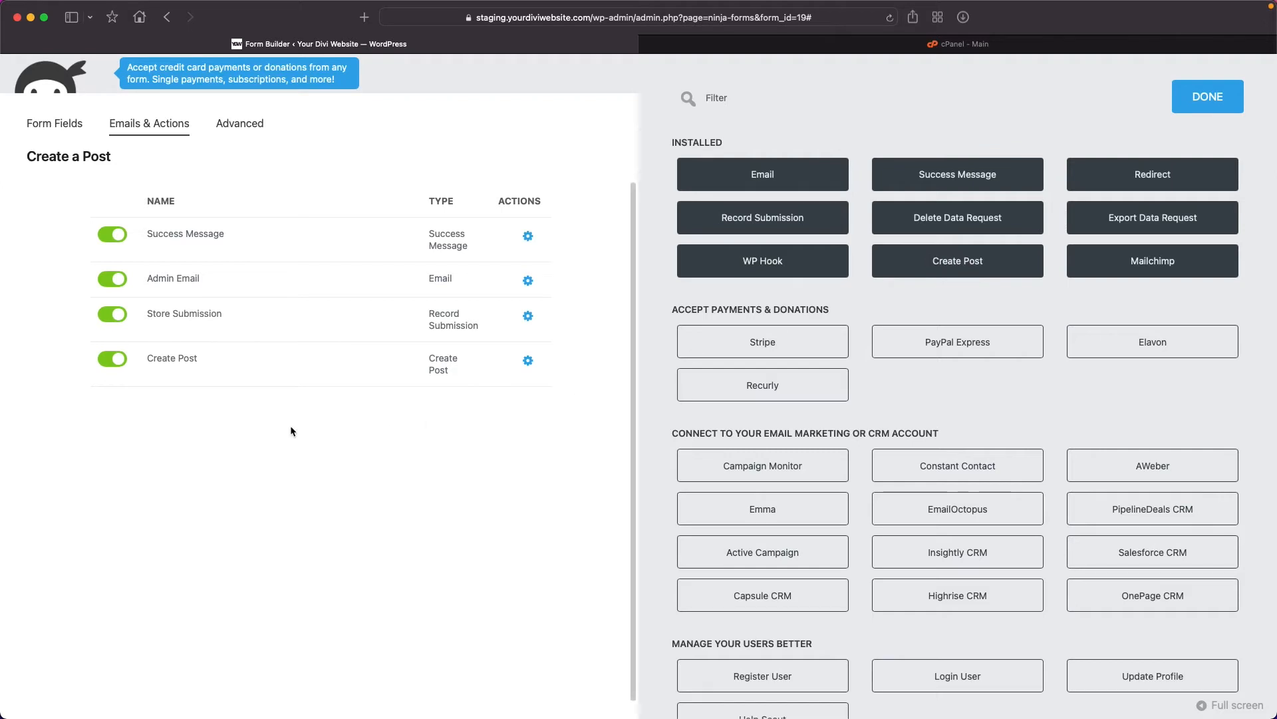
left_click(1205, 98)
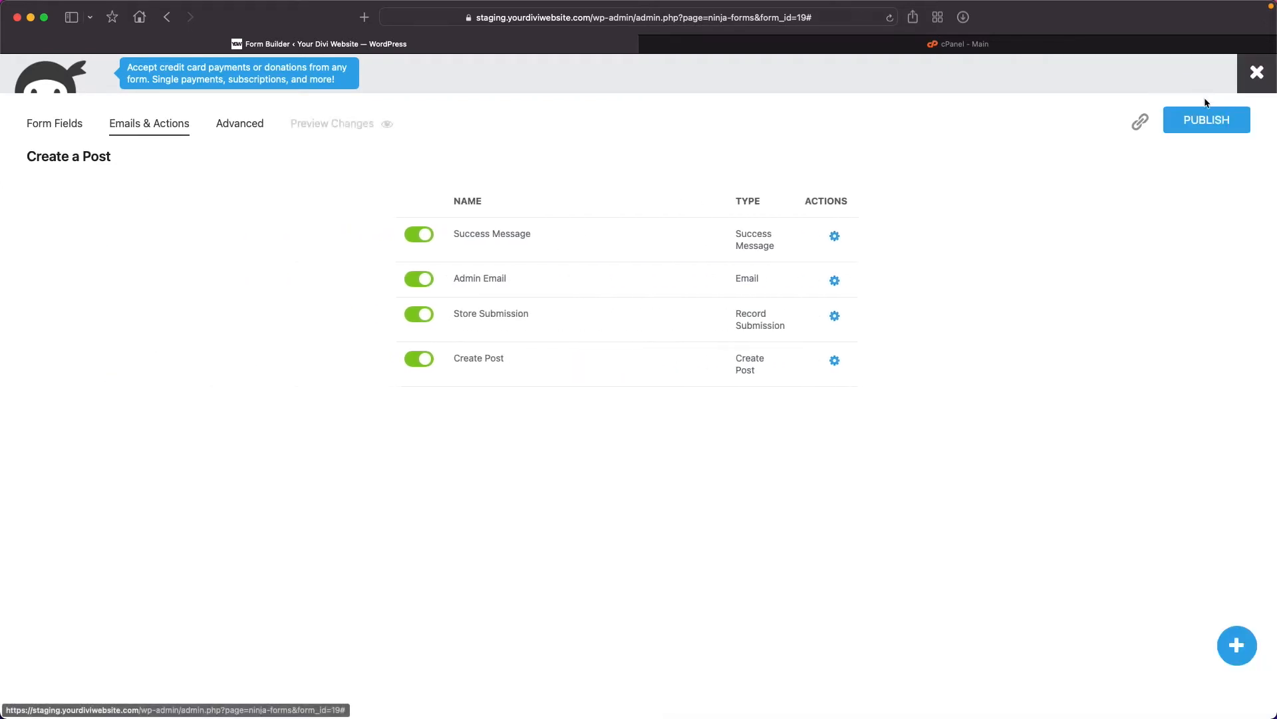
left_click(678, 364)
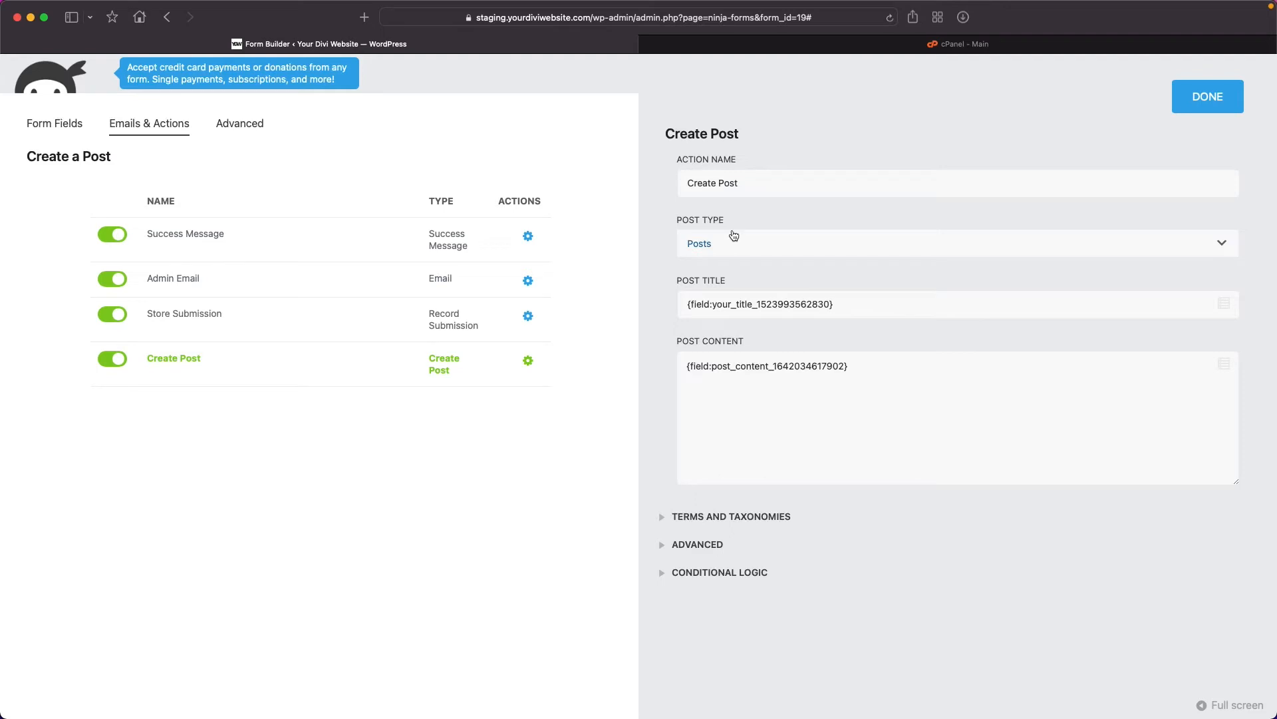
left_click(755, 247)
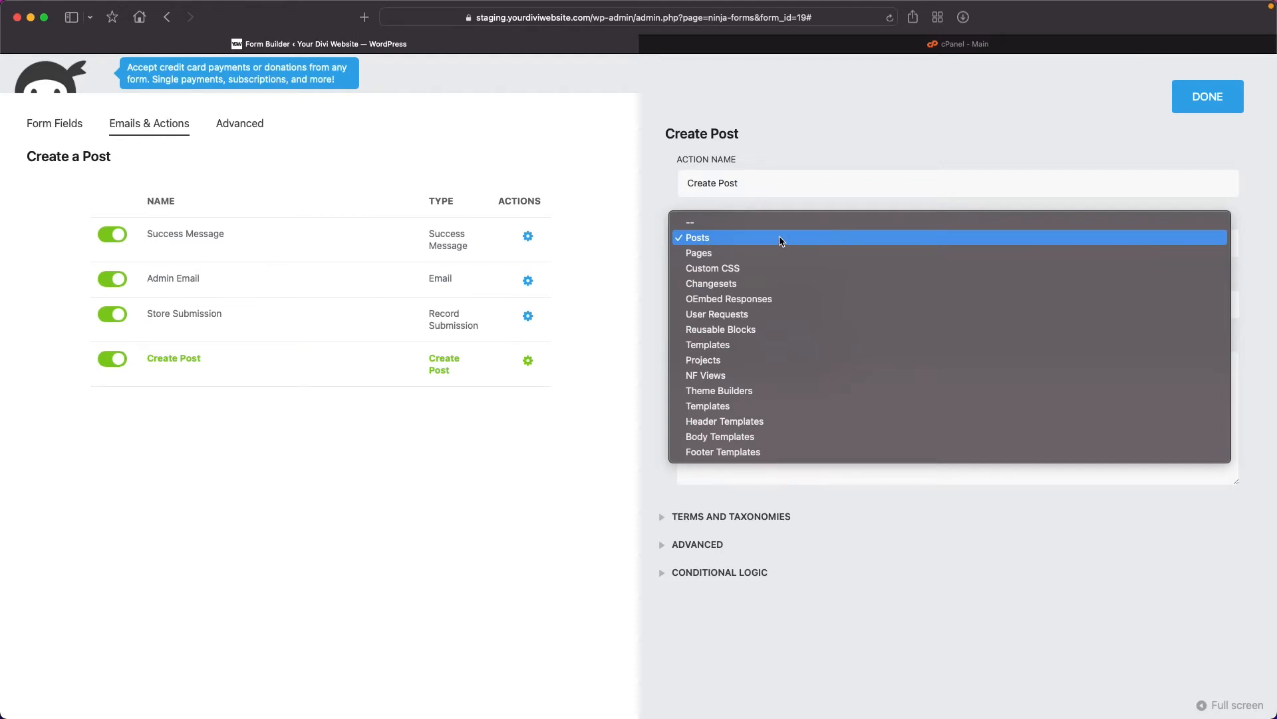
left_click(718, 238)
- Try inserting the Your Title merge tag into the Create Post action's post title, and remove the duplicate tag
left_click(855, 306)
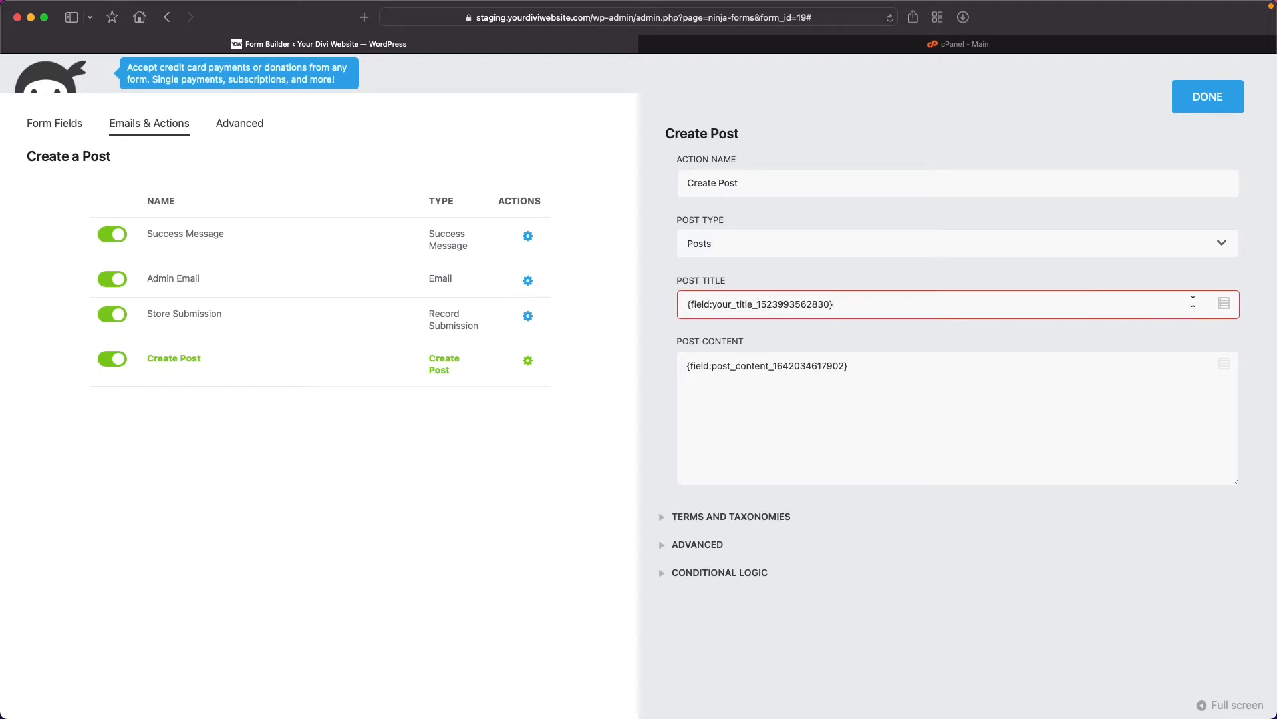
left_click(1226, 306)
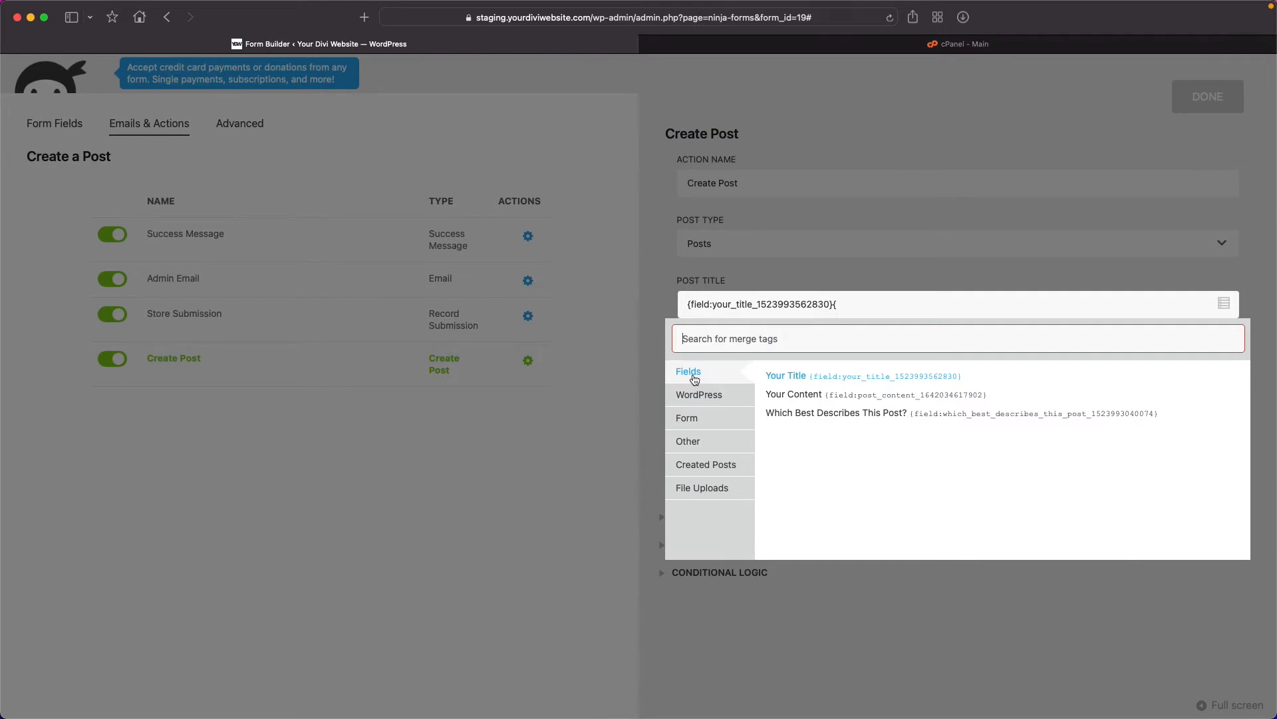
left_click(783, 377)
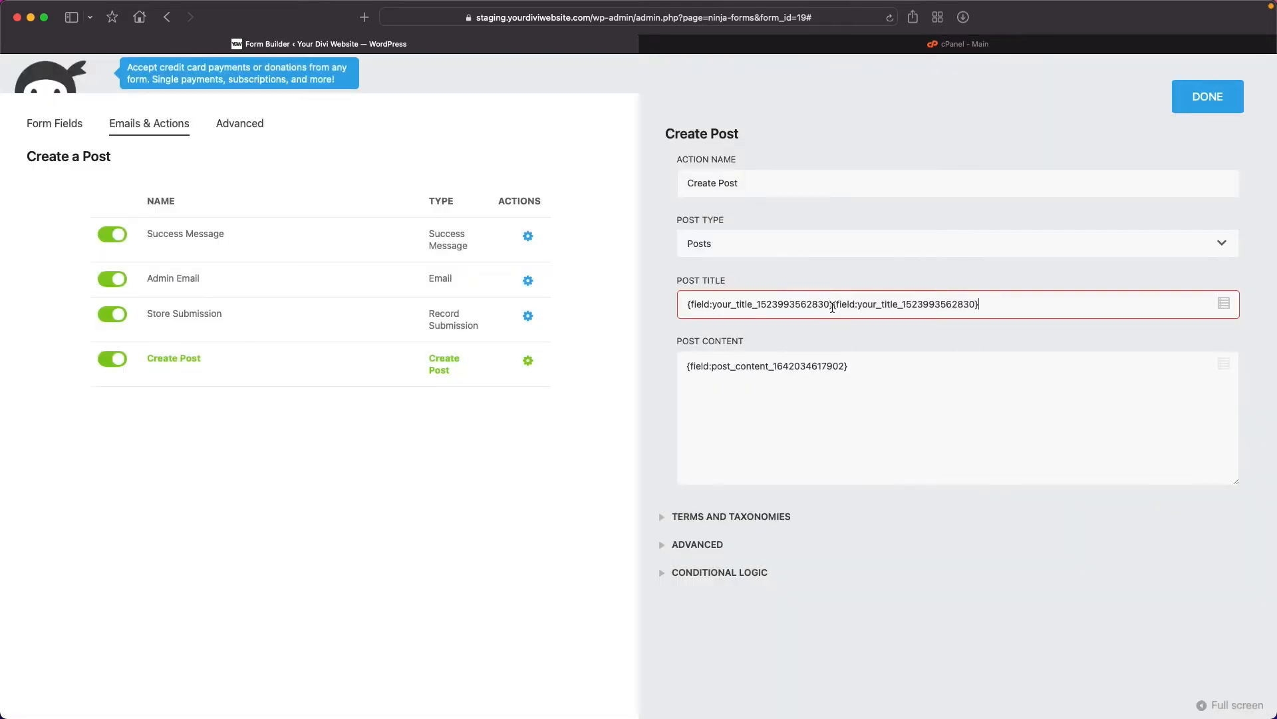
left_click_drag(832, 306, 992, 304)
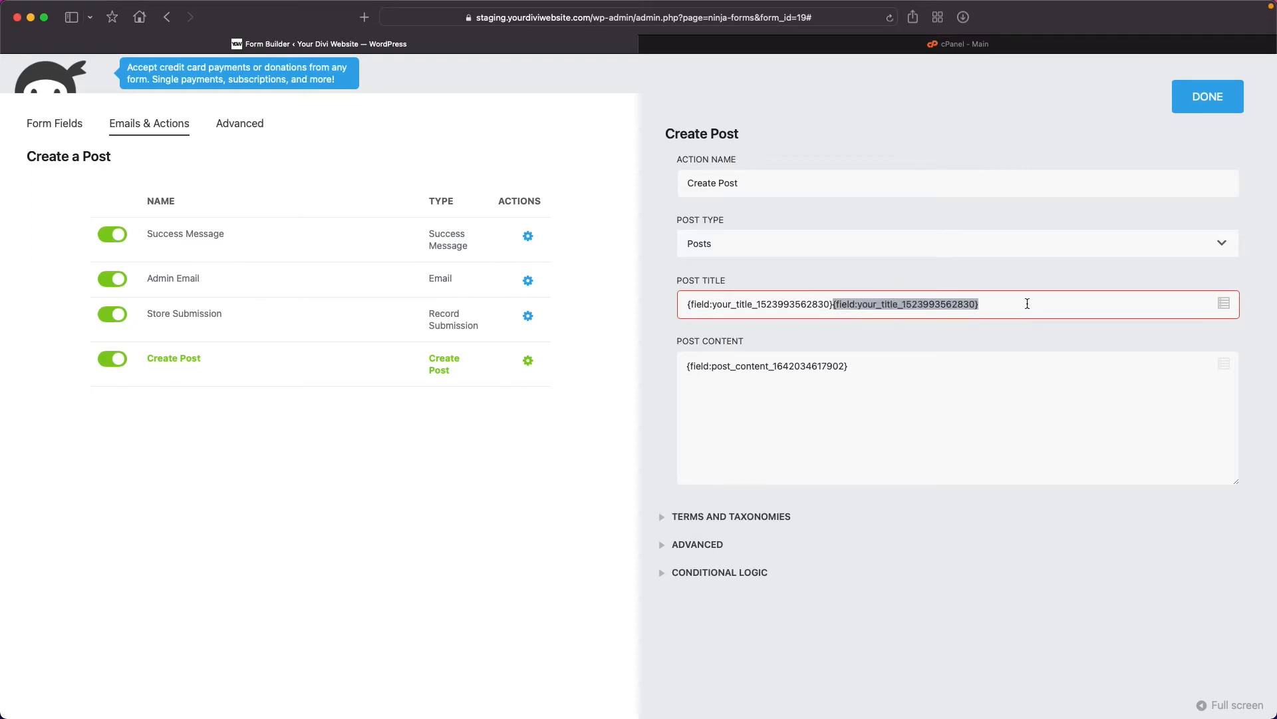
key("BackSpace")
left_click(907, 368)
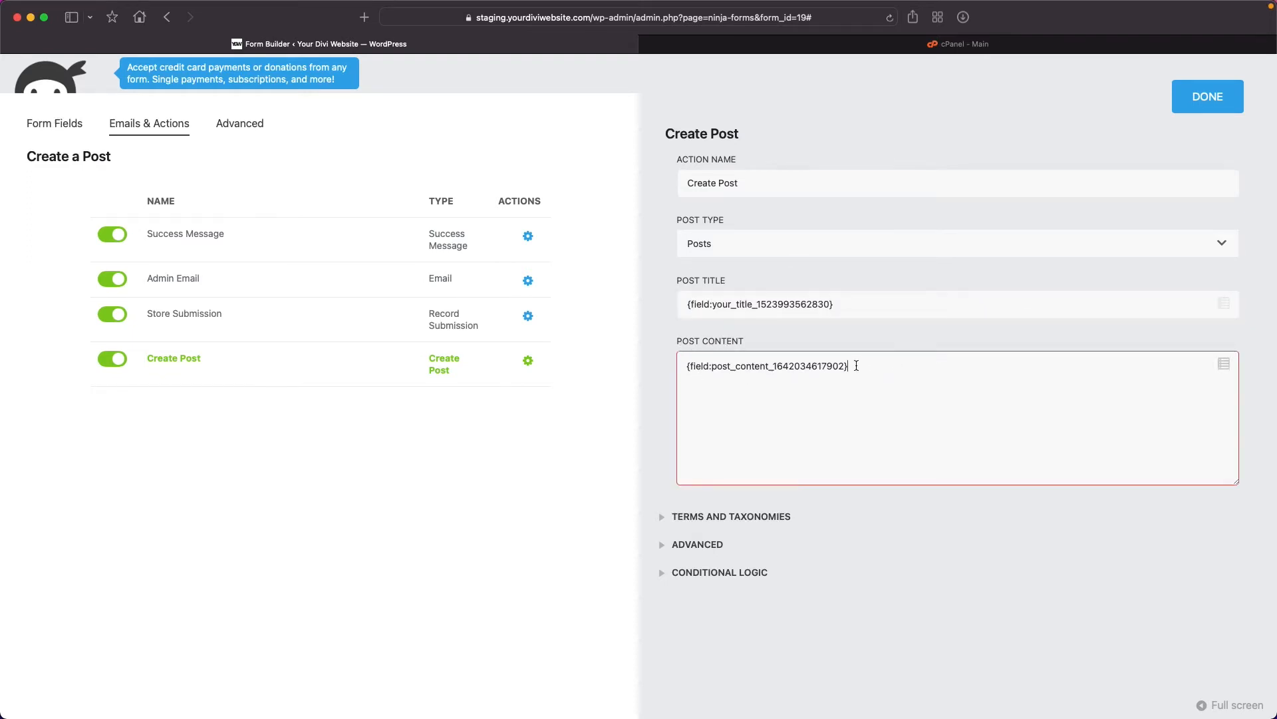
left_click(1223, 364)
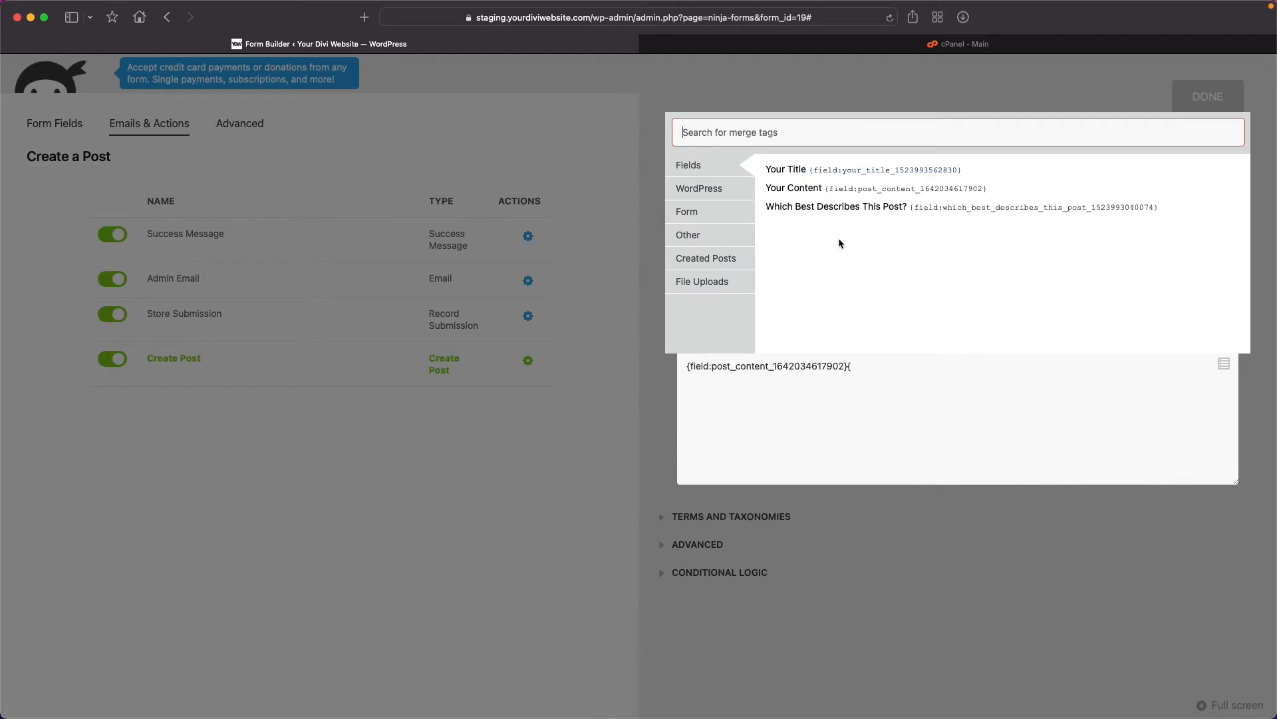
left_click(860, 368)
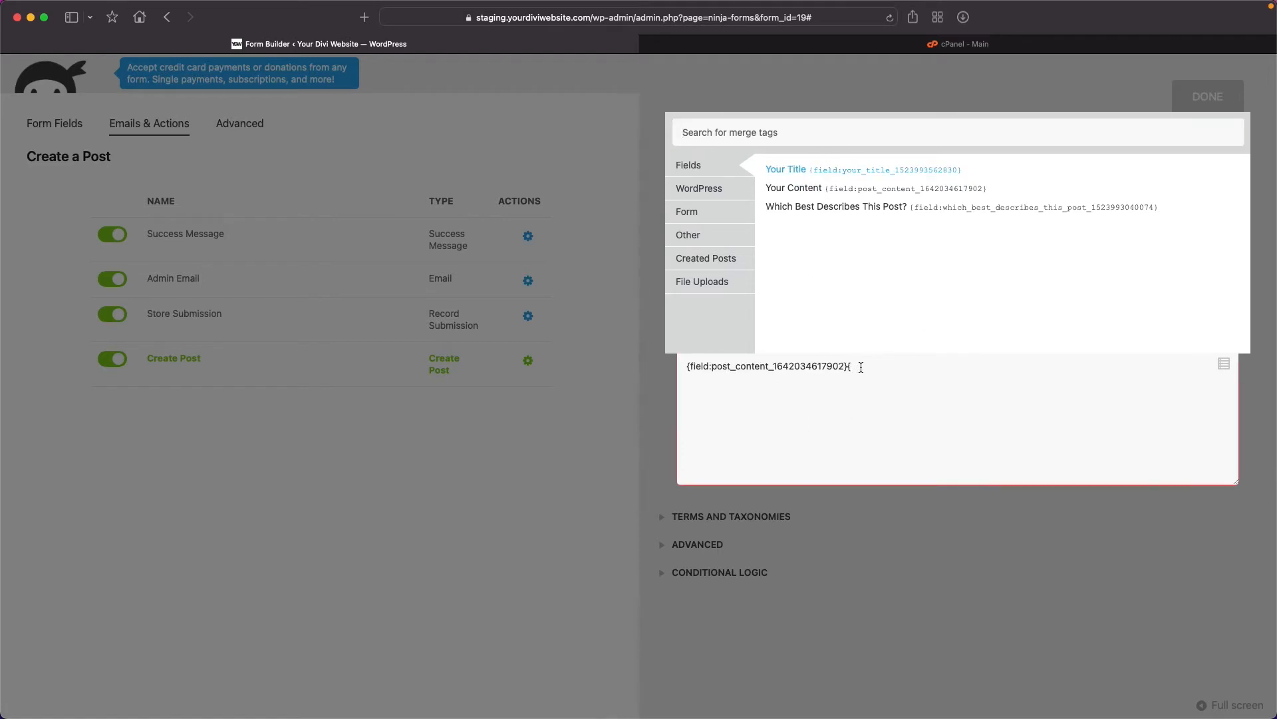
key("BackSpace")
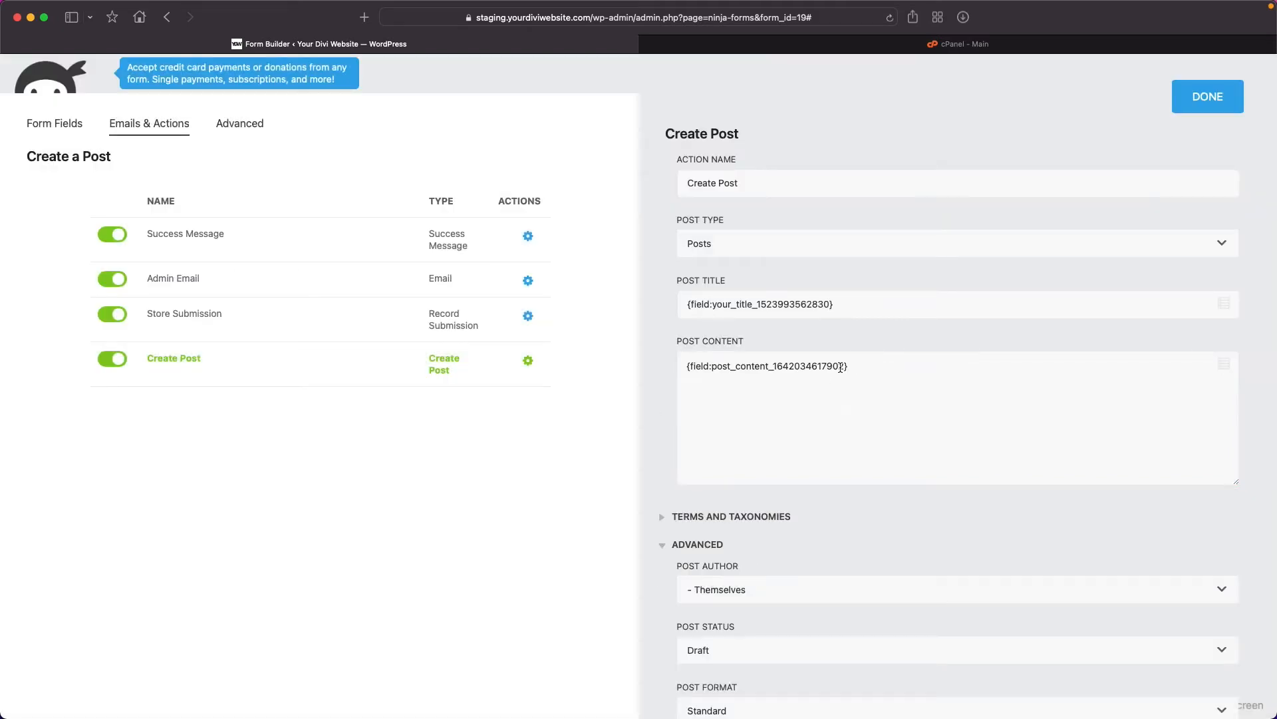
- Insert the Which Best Describes This Post? merge tag after the existing content tag in the Create Post action's Post Content
left_click(841, 367)
type("{")
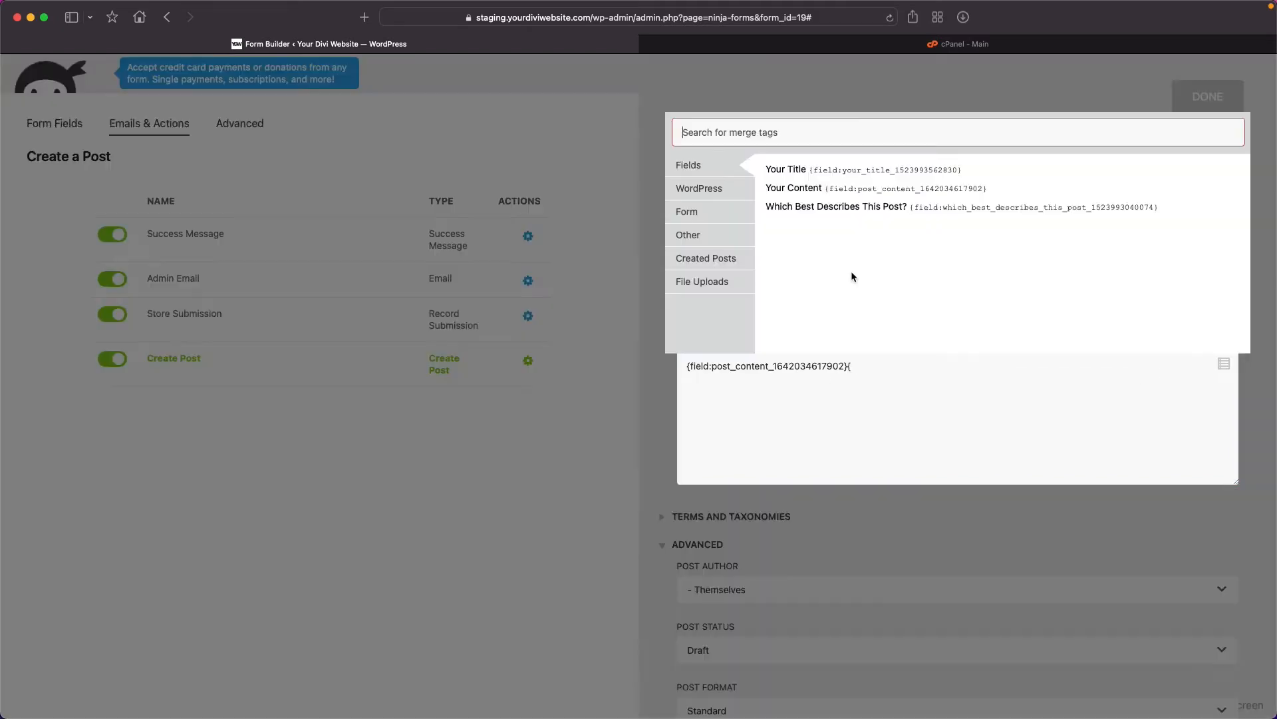
left_click(832, 209)
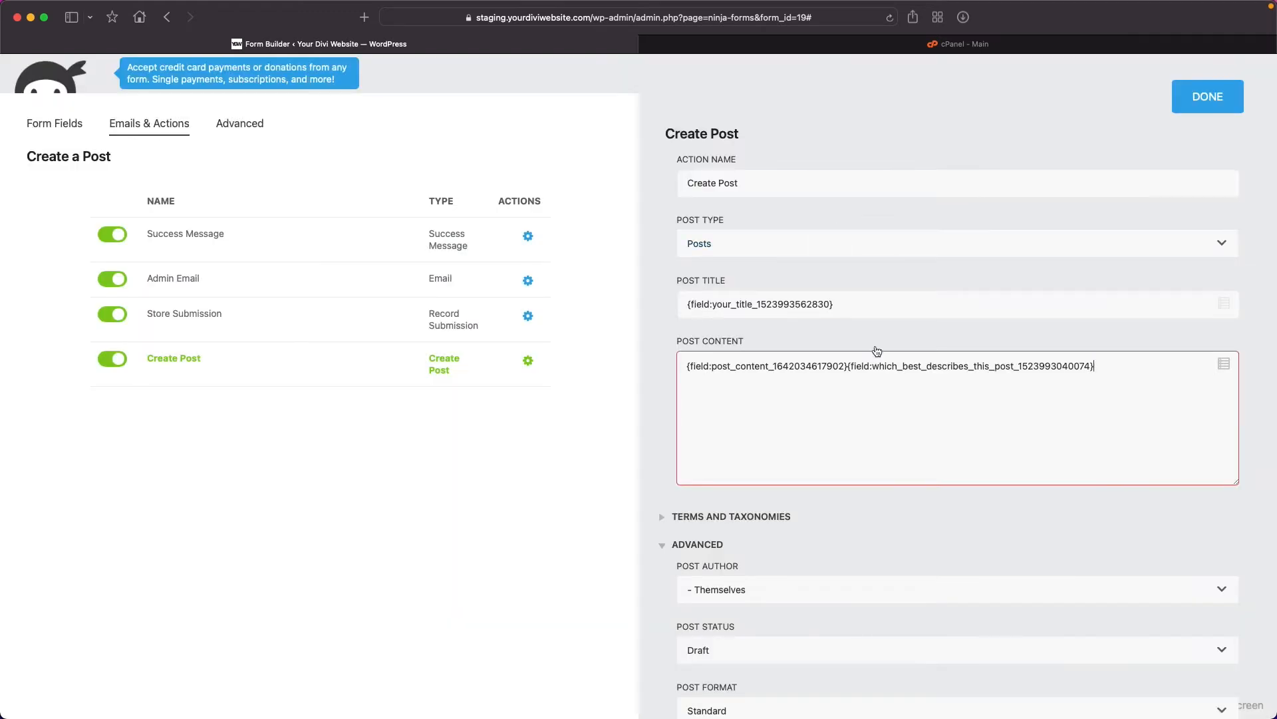
left_click(657, 401)
scroll(657, 405, "down", 3)
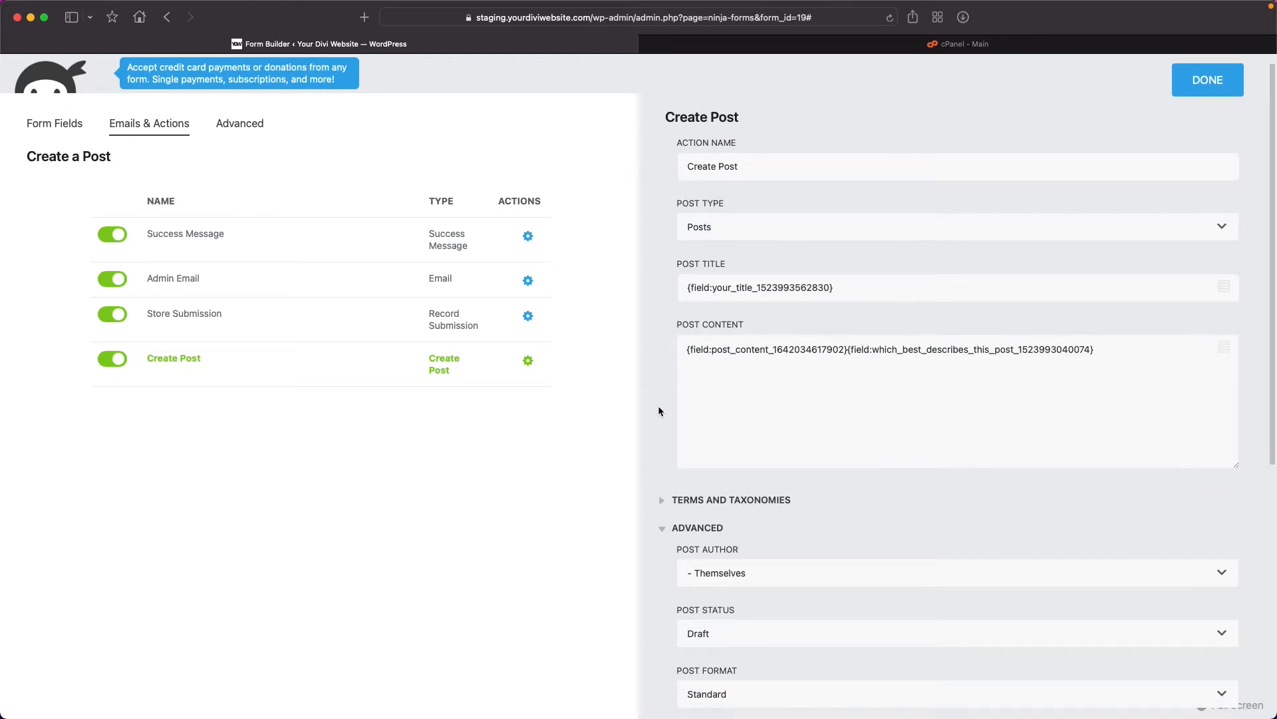
- Expand Terms and Taxonomies and check the term field mapping choices for Categories, keeping the blank option
scroll(660, 407, "down", 4)
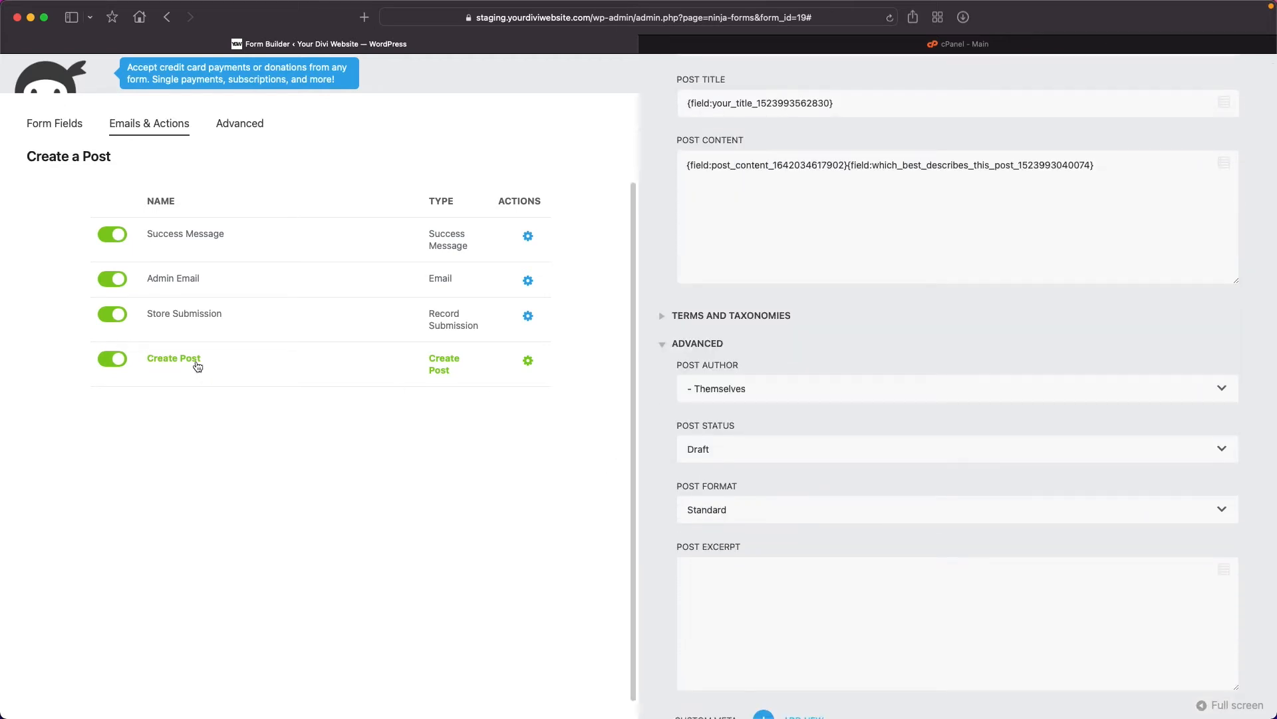
left_click(661, 317)
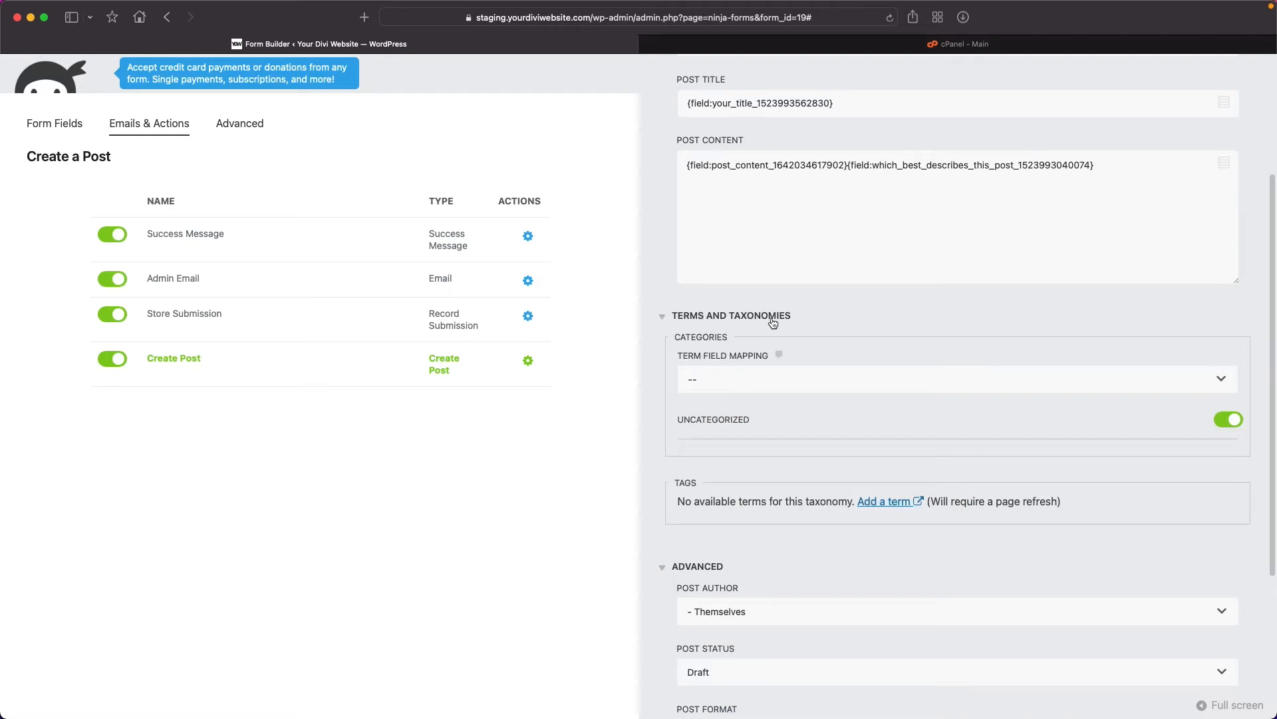
left_click(849, 384)
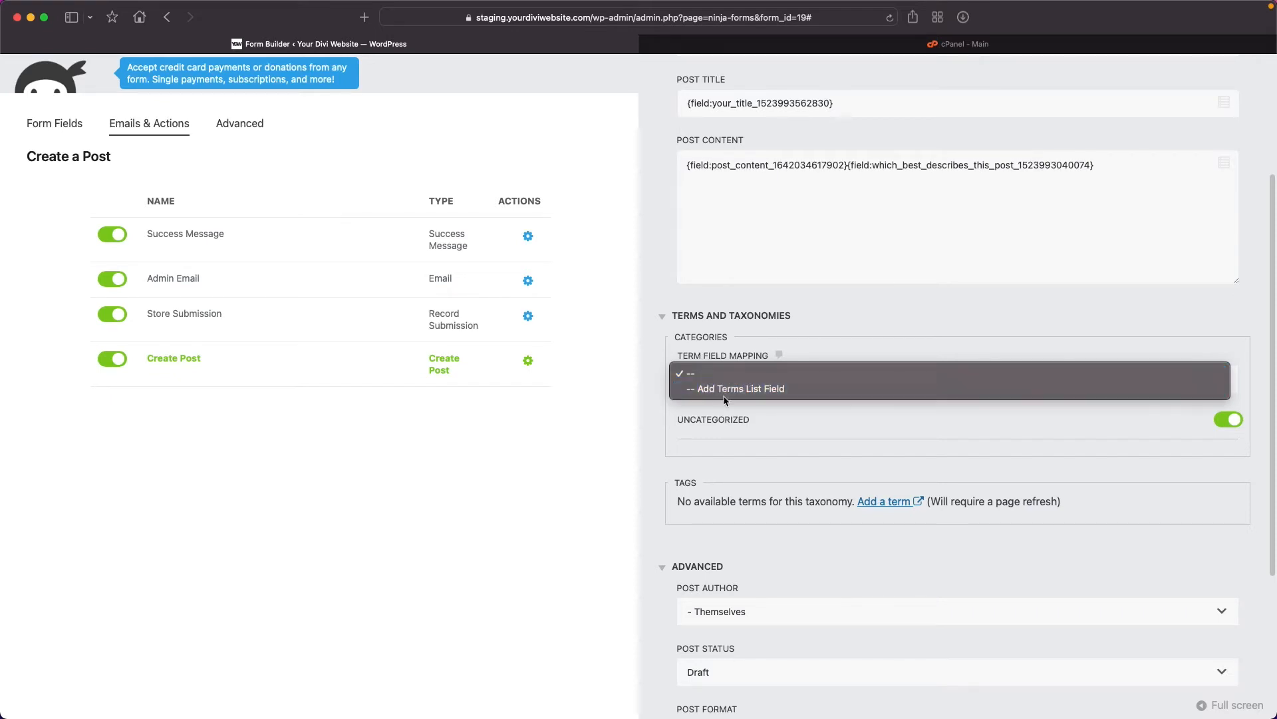
left_click(656, 373)
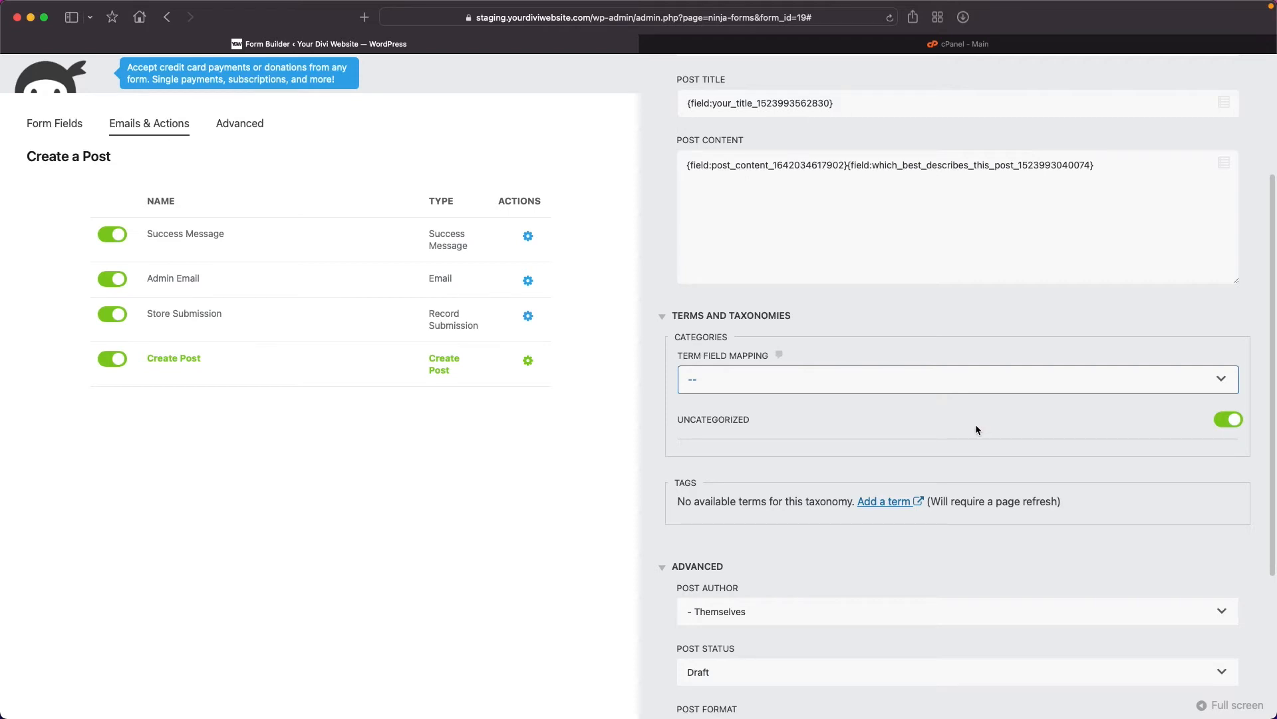
left_click(761, 417)
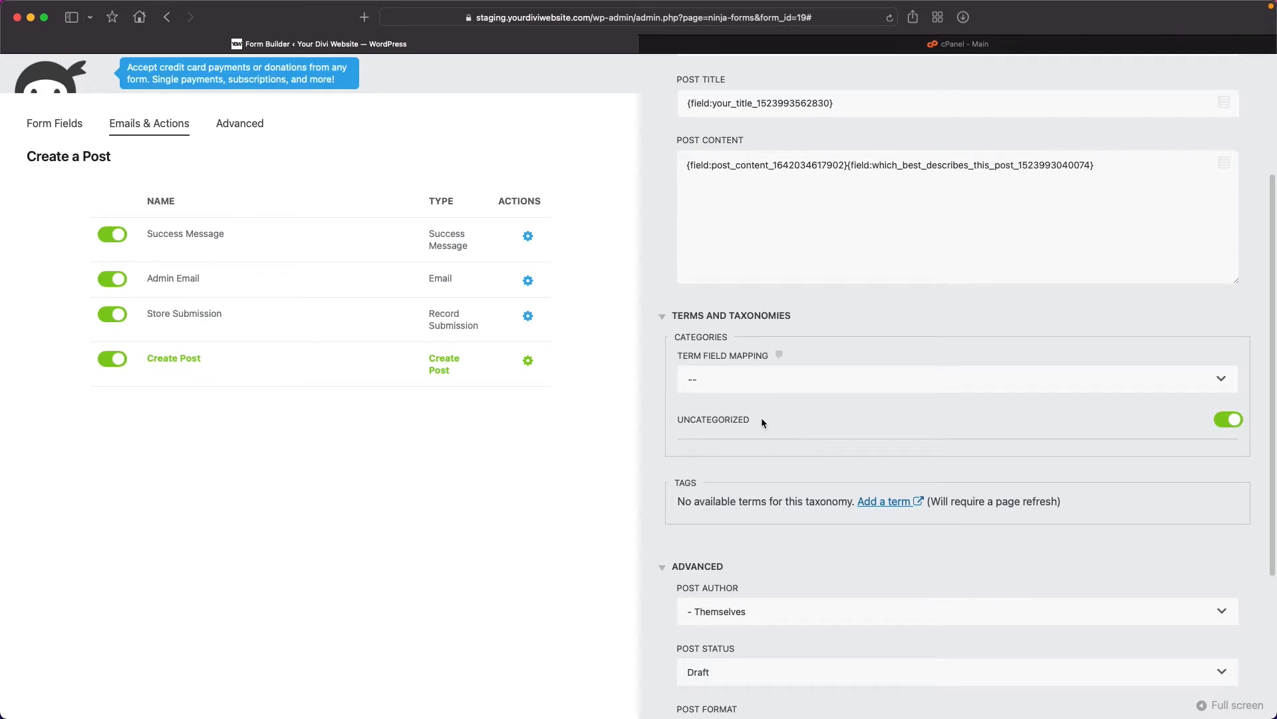
- Set Post Author to the site owner's user account instead of Themselves, and set Post Status to Pending Review
scroll(884, 419, "down", 5)
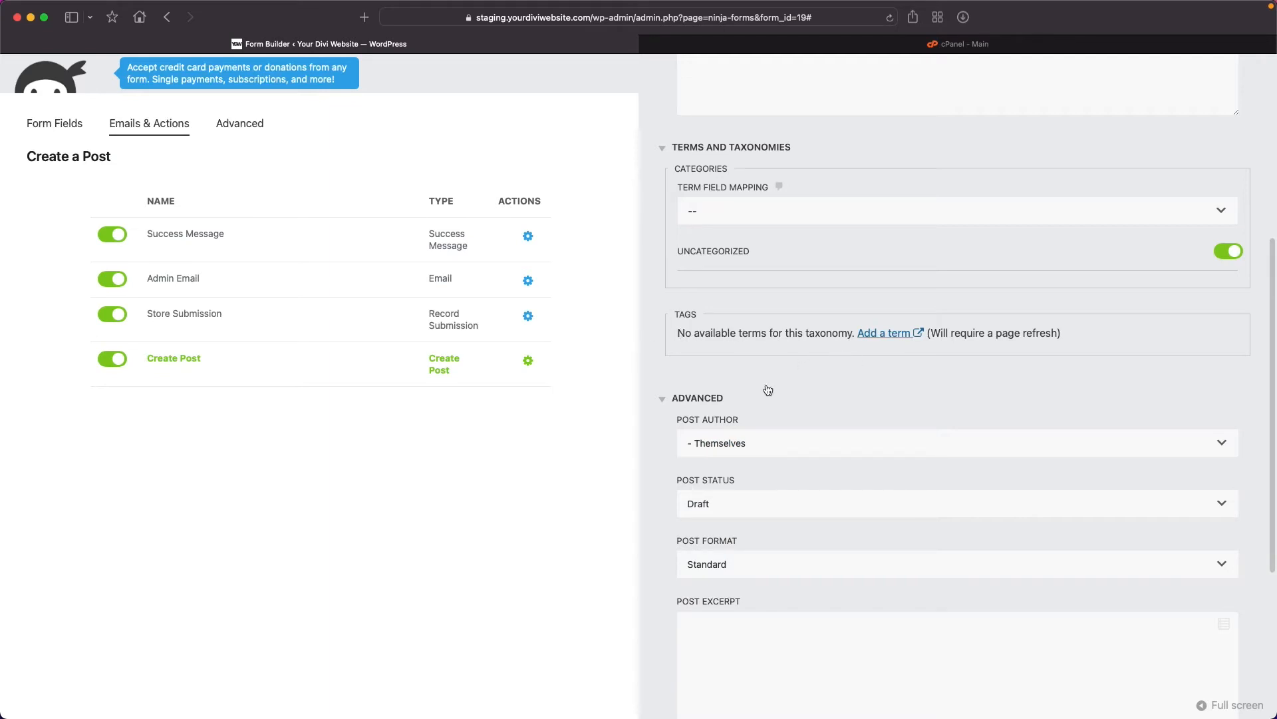
scroll(770, 375, "down", 6)
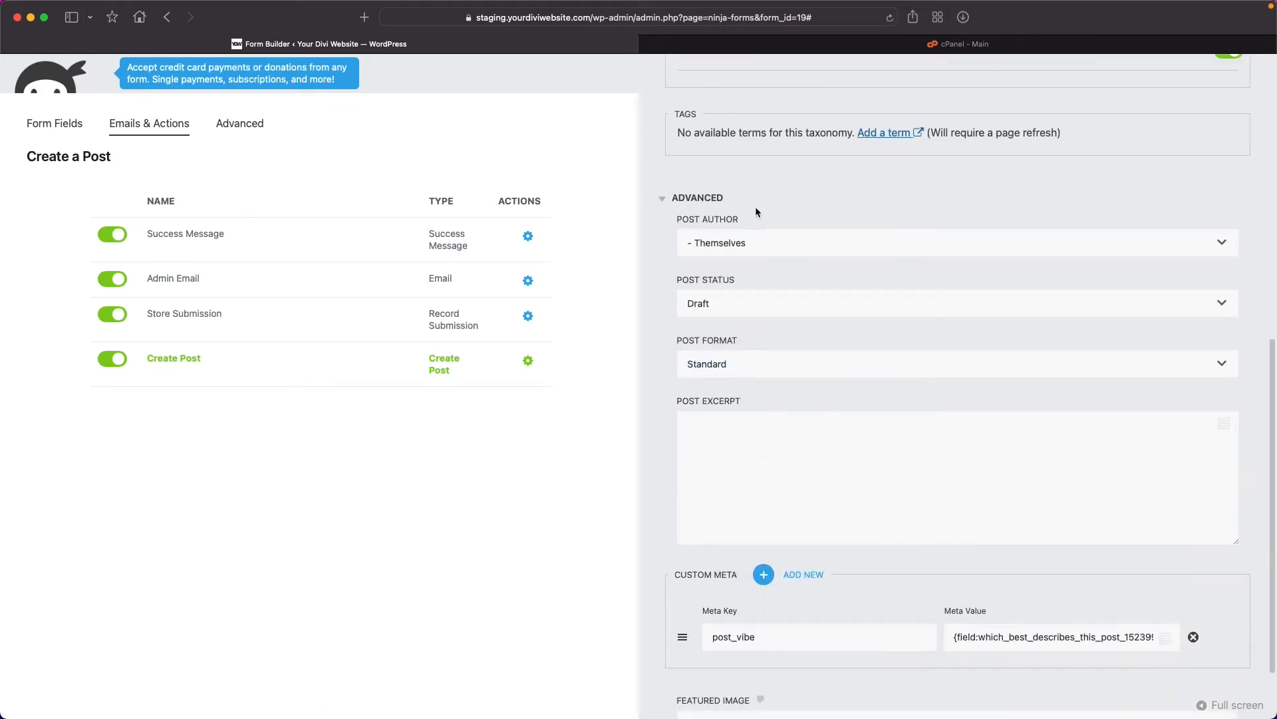
left_click(862, 246)
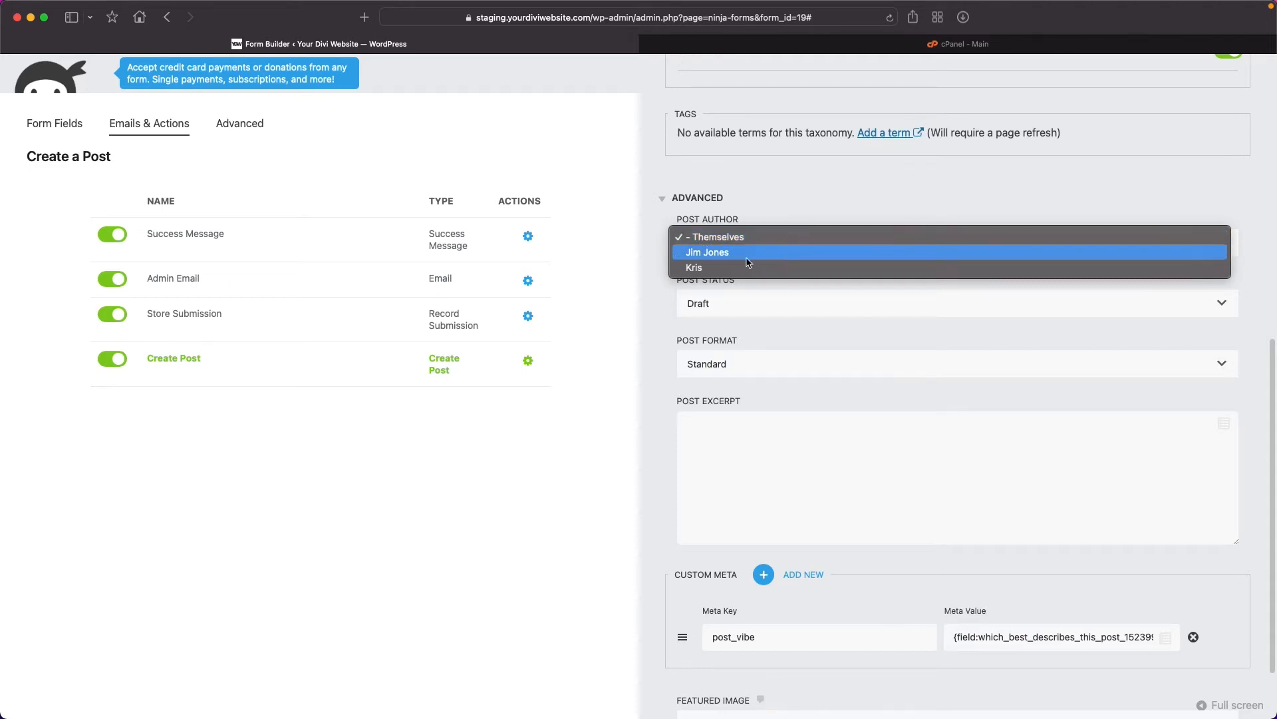
left_click(718, 270)
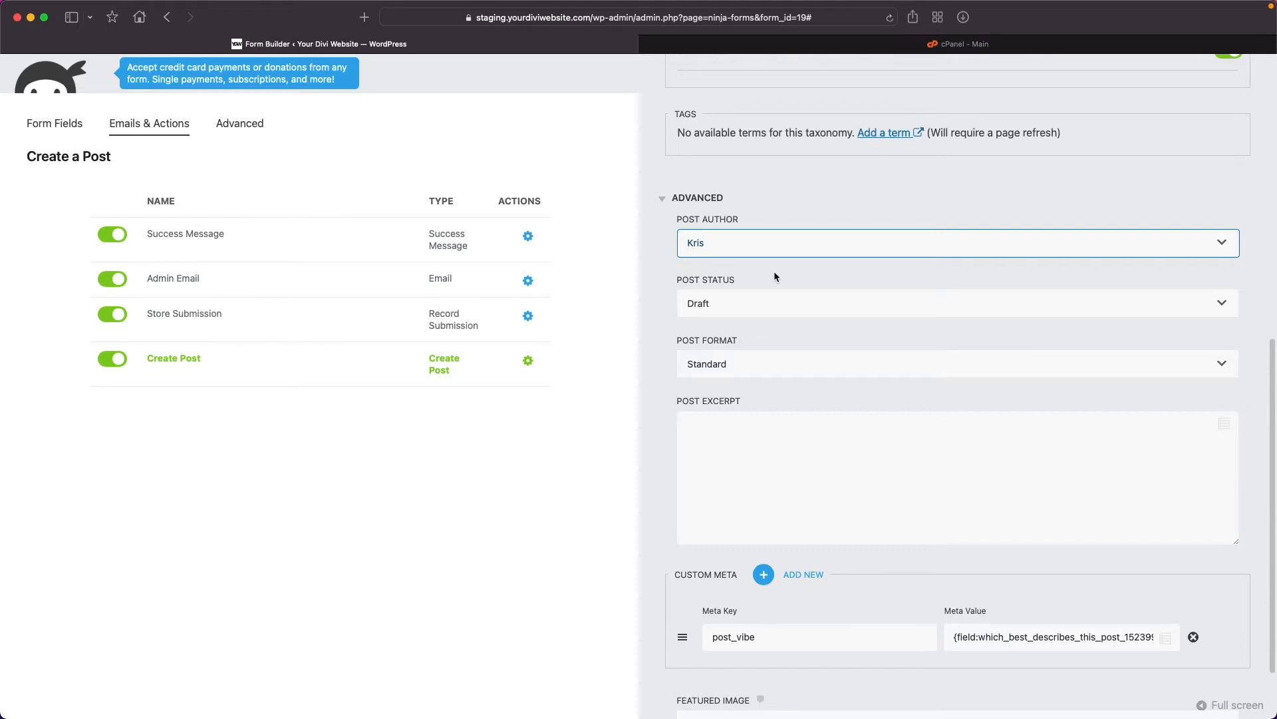
left_click(796, 304)
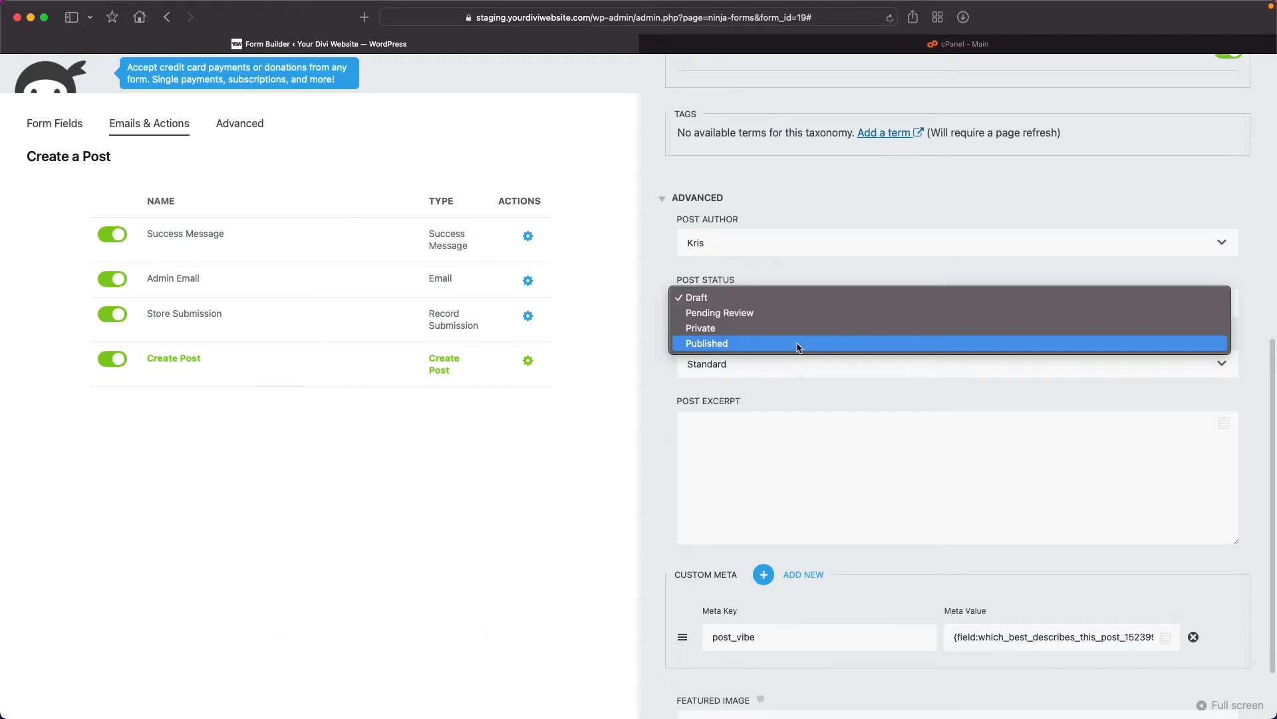
left_click(751, 315)
- Check the Post Format choices, keeping Standard, and look at the Post Excerpt field, leaving it empty
scroll(762, 320, "down", 2)
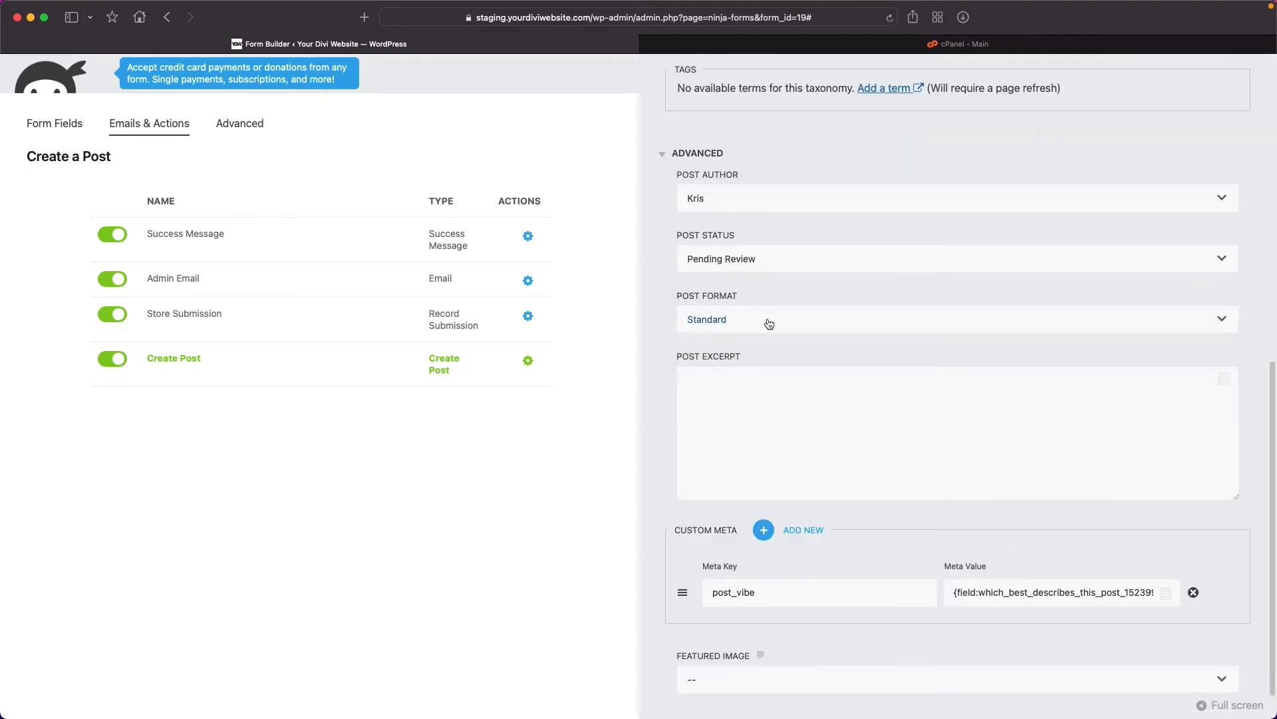
left_click(765, 323)
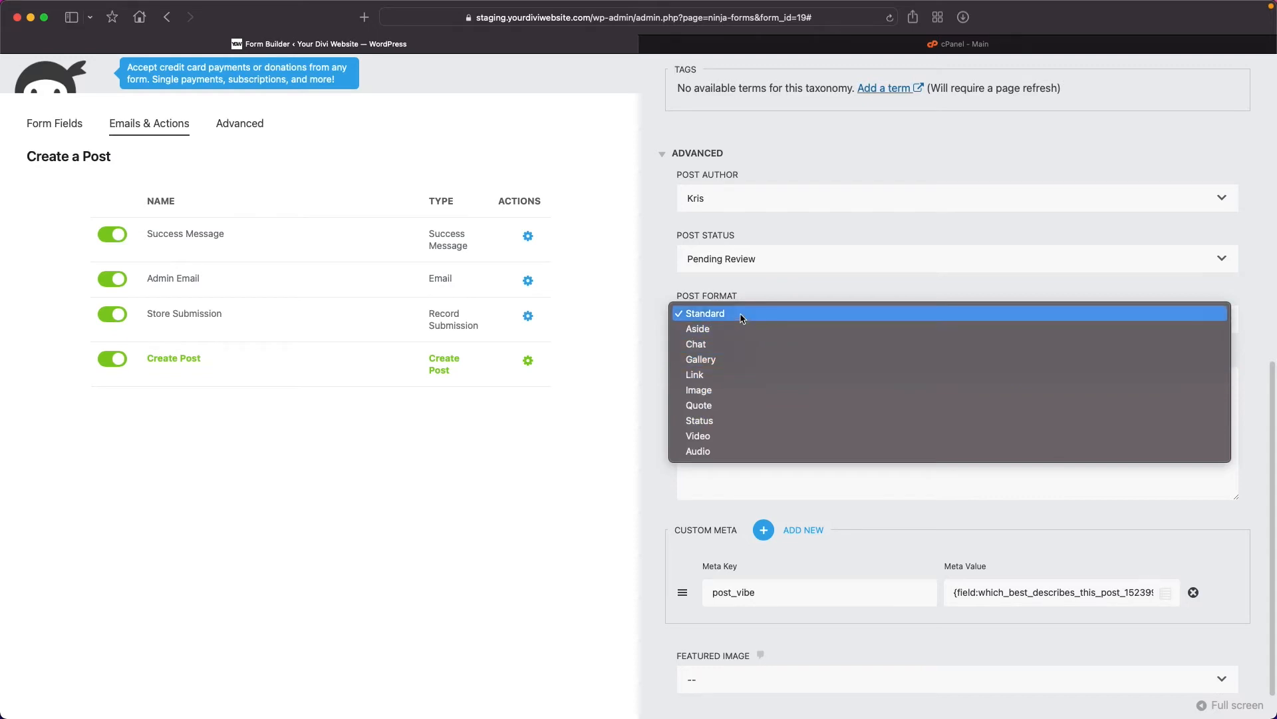
left_click(743, 318)
scroll(726, 346, "down", 1)
left_click(711, 374)
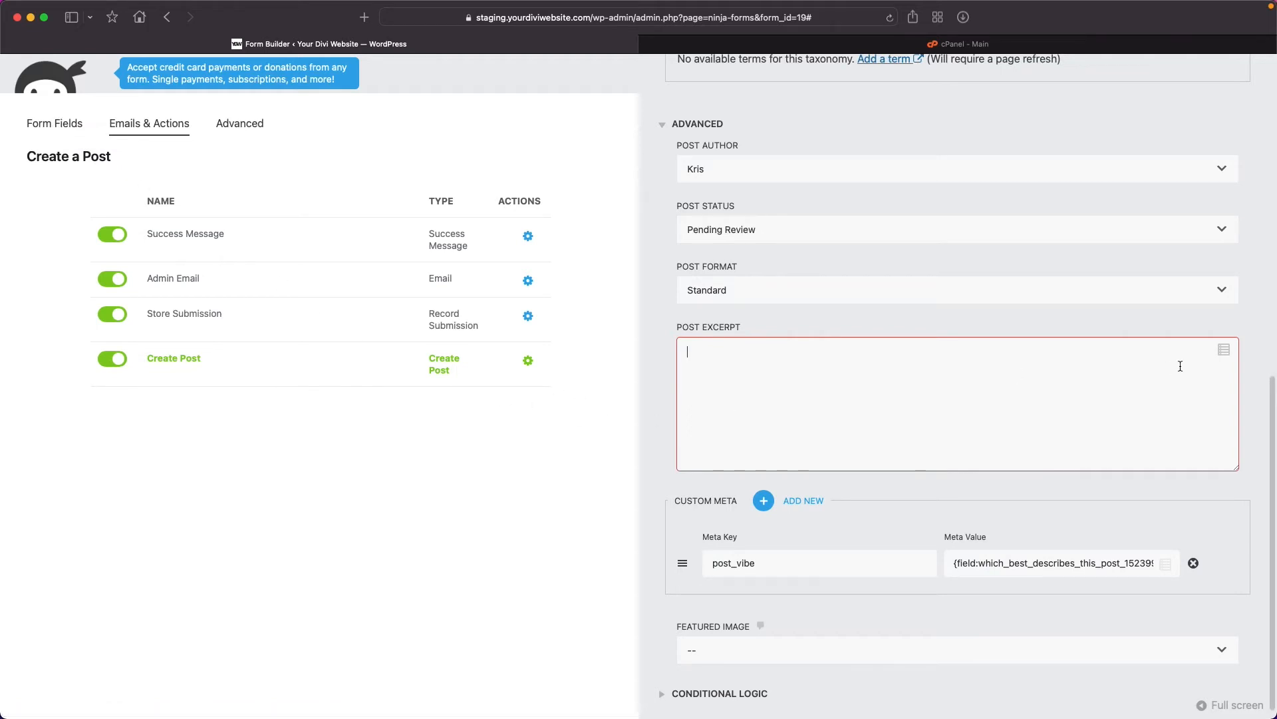
left_click(1201, 367)
scroll(743, 433, "down", 1)
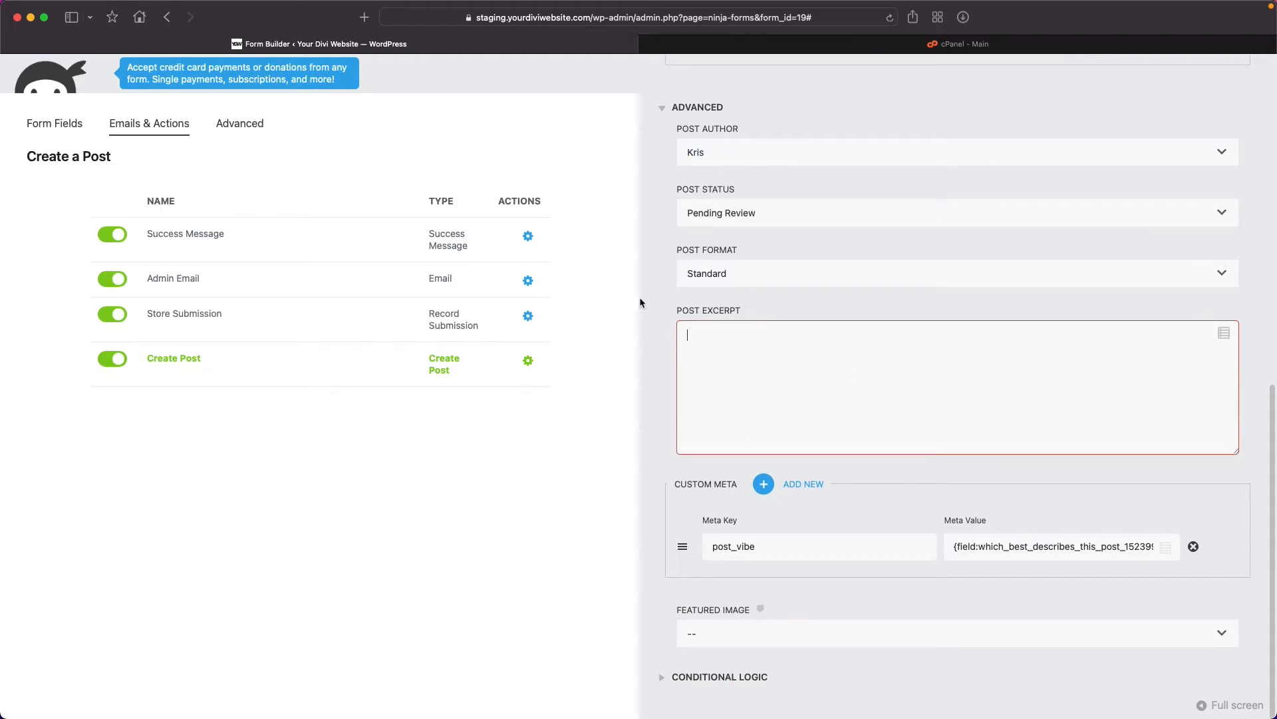
left_click(654, 417)
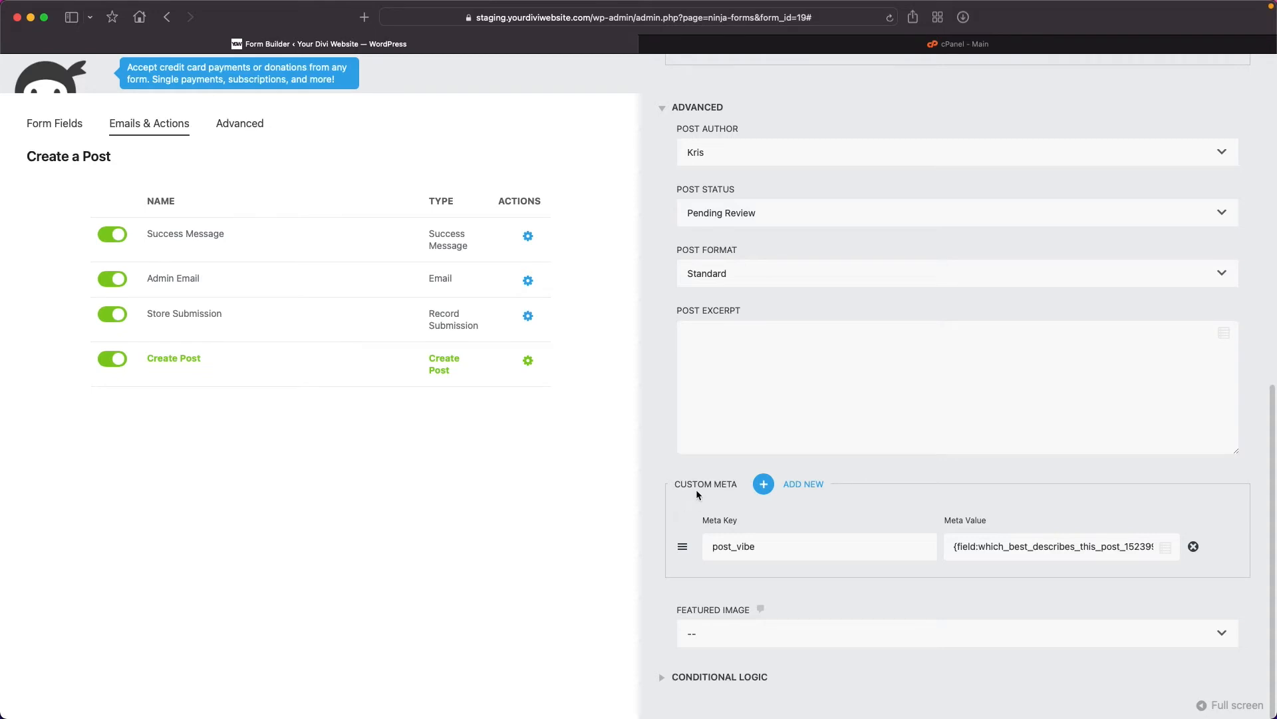
- Clear the meta value of the post_vibe custom meta and insert the Which Best Describes This Post? merge tag there
left_click(804, 489)
left_click(712, 550)
left_click_drag(712, 550, 782, 547)
left_click(782, 547)
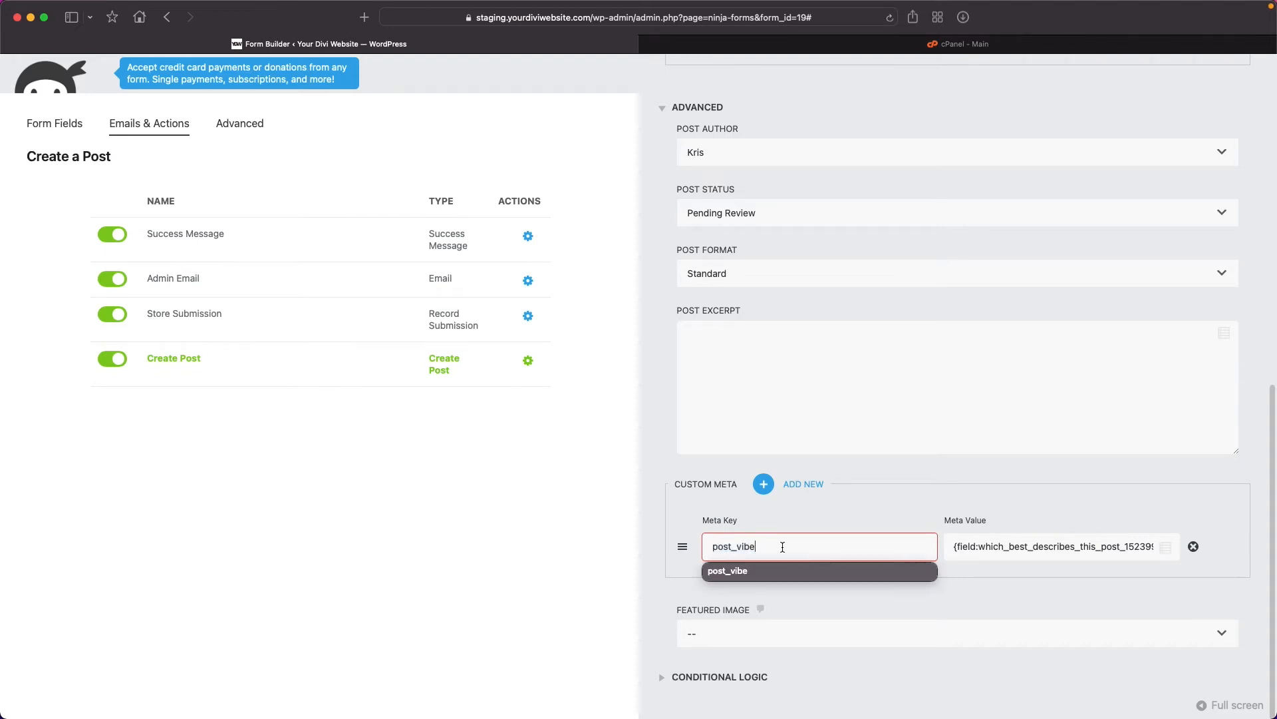
left_click(978, 551)
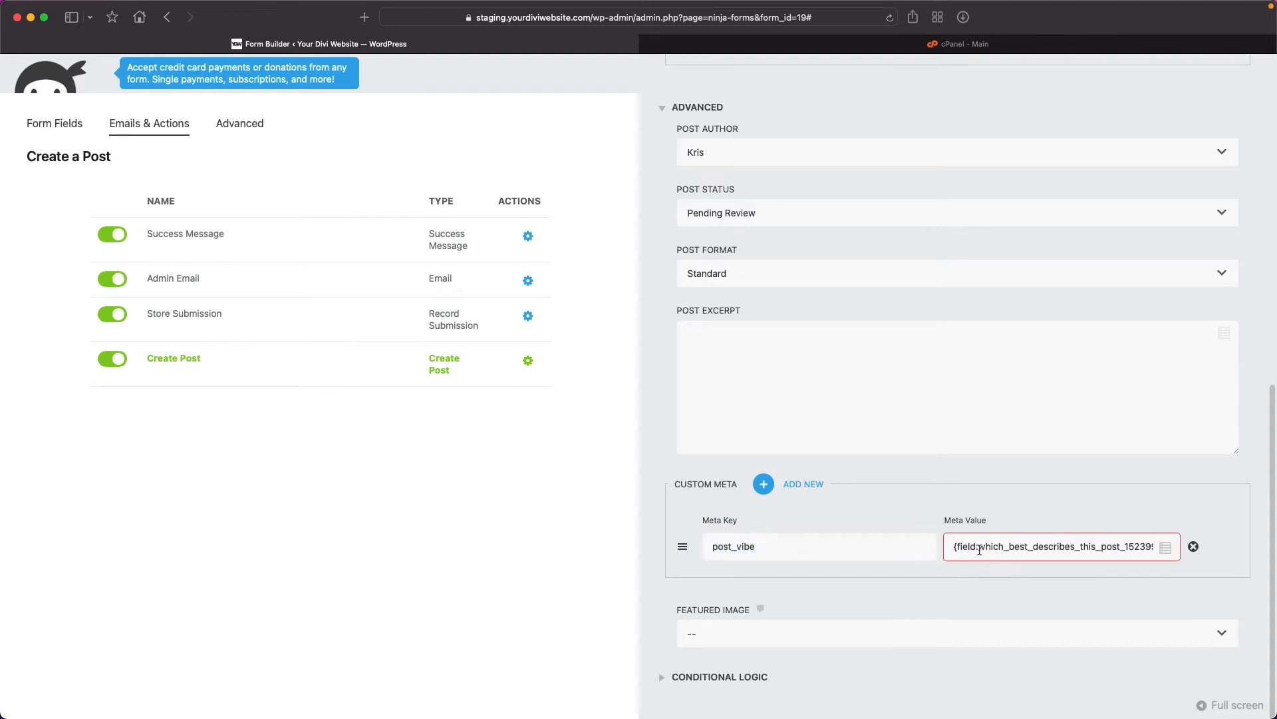
triple_click(982, 549)
key("BackSpace")
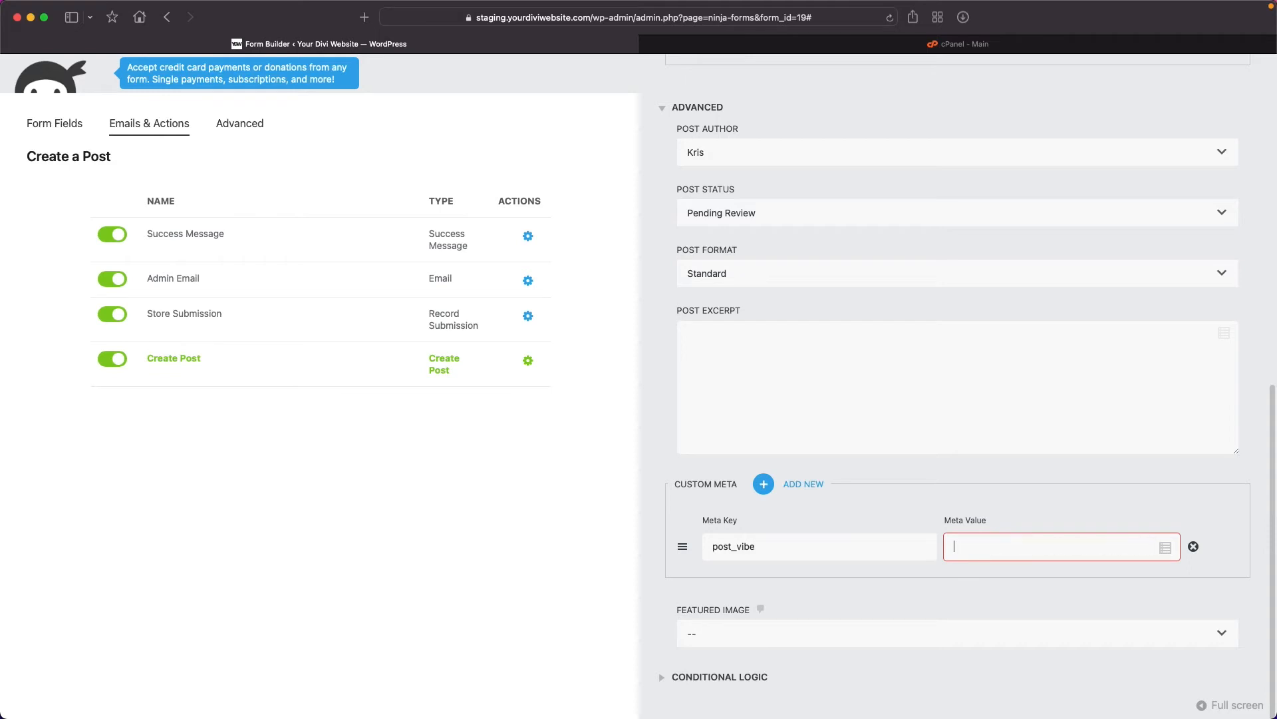
left_click(1165, 547)
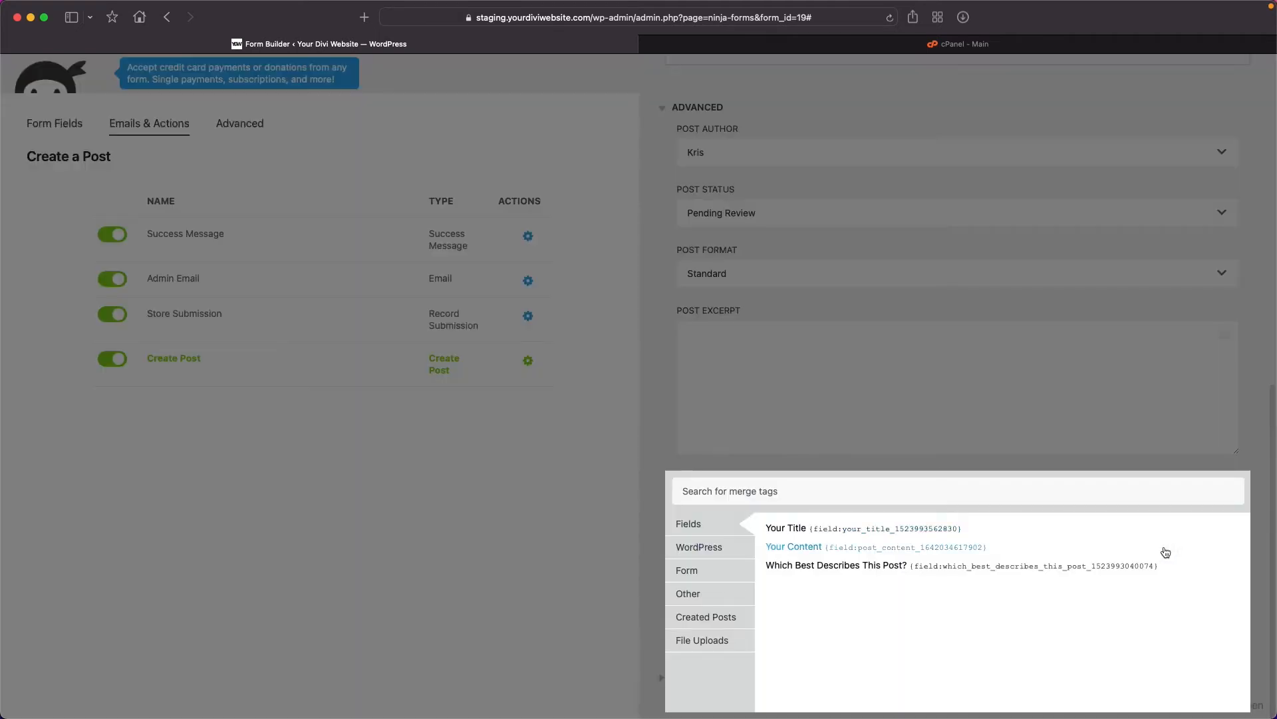
left_click(857, 567)
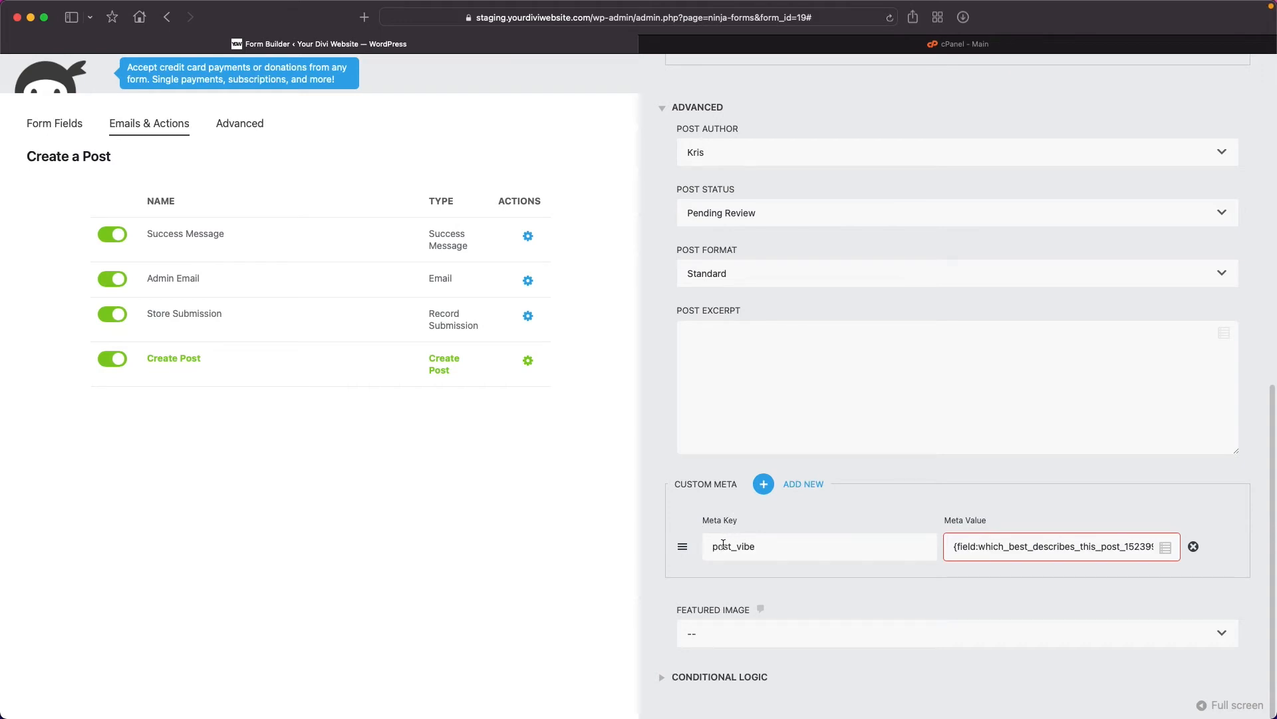
left_click_drag(710, 545, 772, 547)
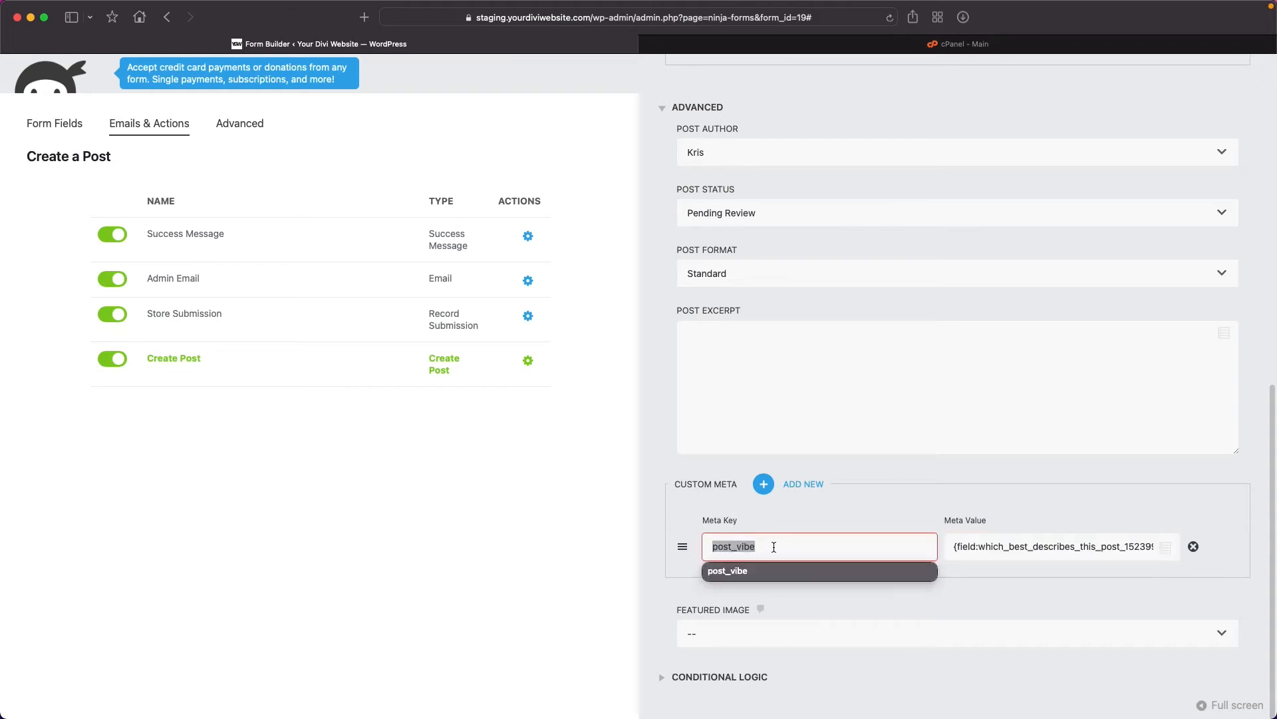
left_click(766, 522)
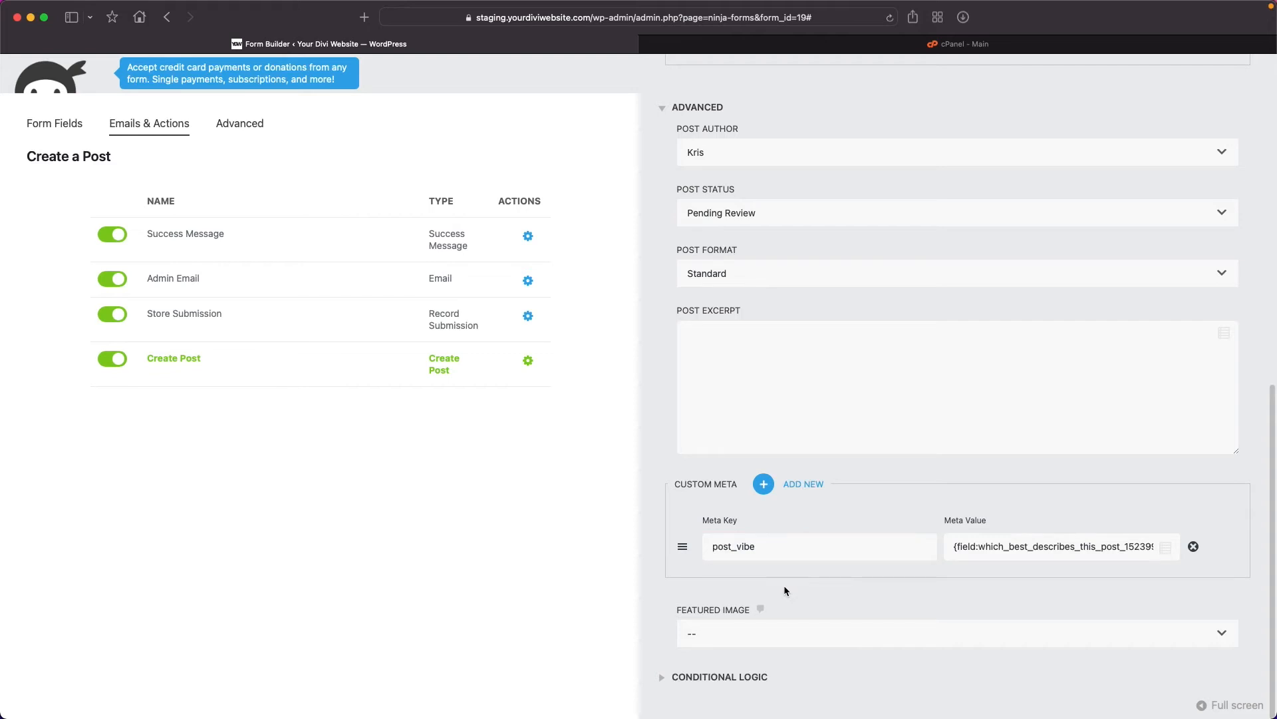
- Check the Featured Image choices, keeping the blank option, and close the Create Post action's settings
left_click(806, 634)
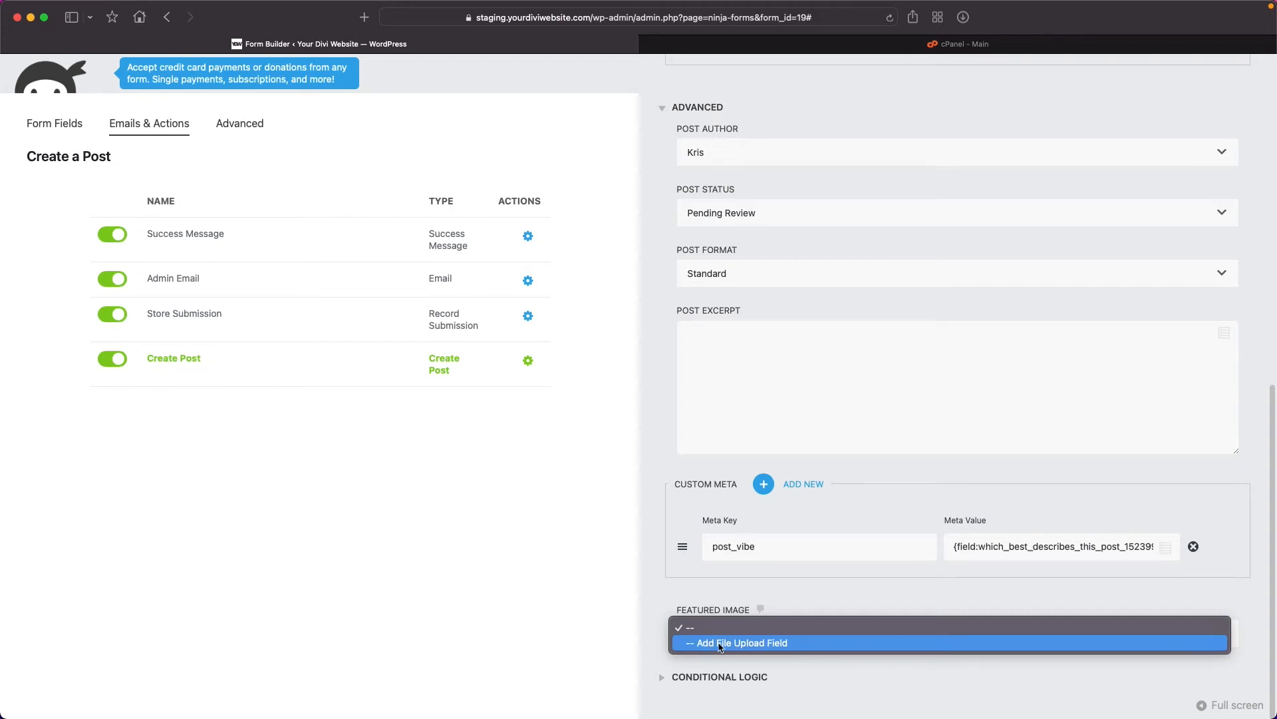
left_click(811, 602)
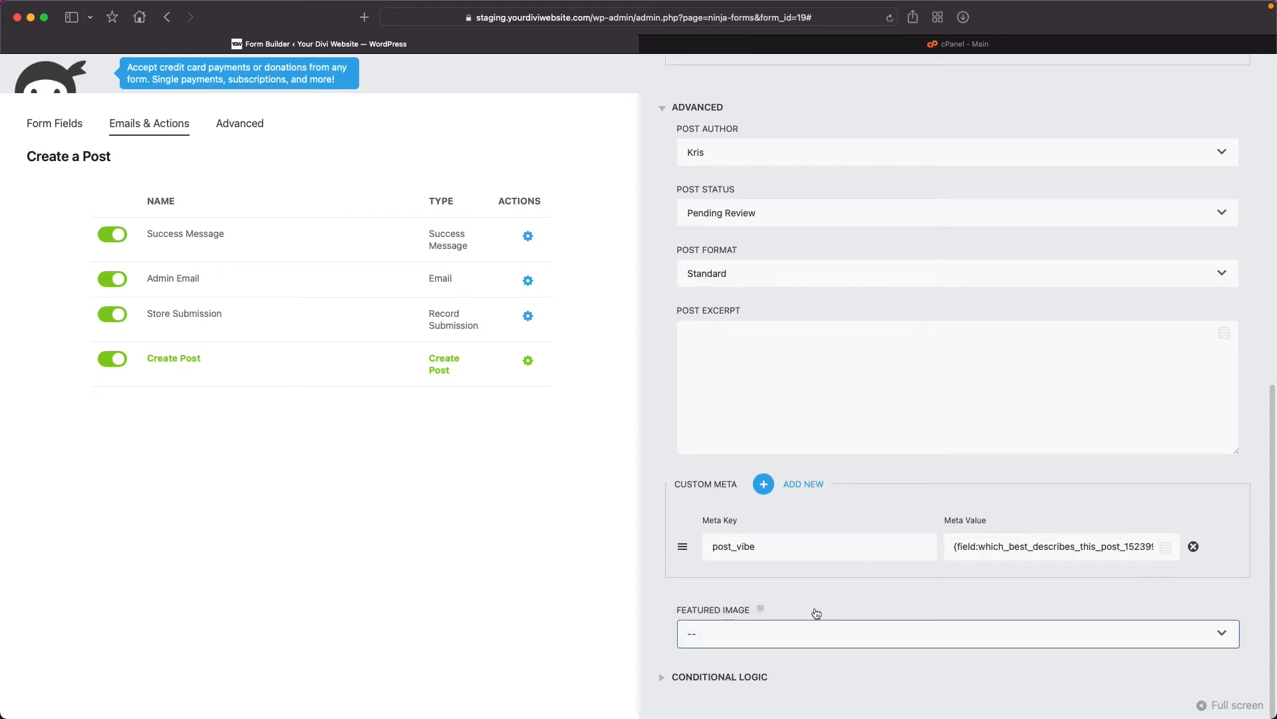
scroll(824, 633, "up", 5)
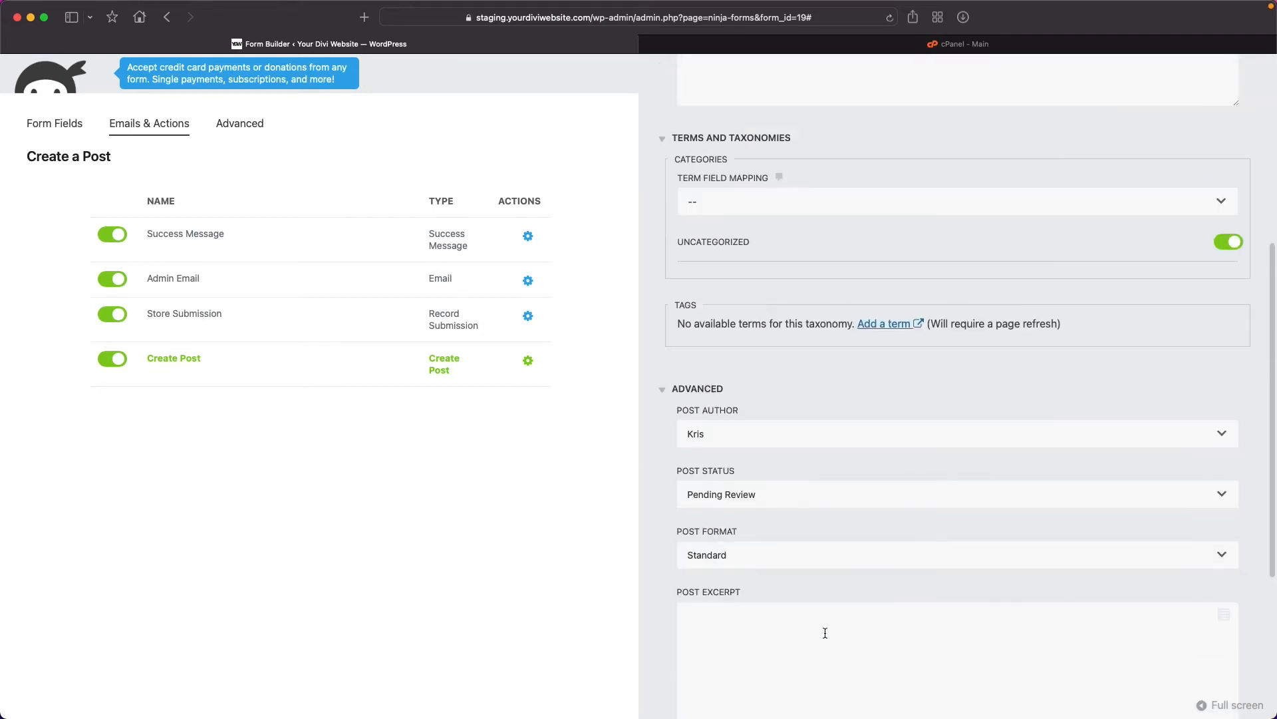
left_click(378, 324)
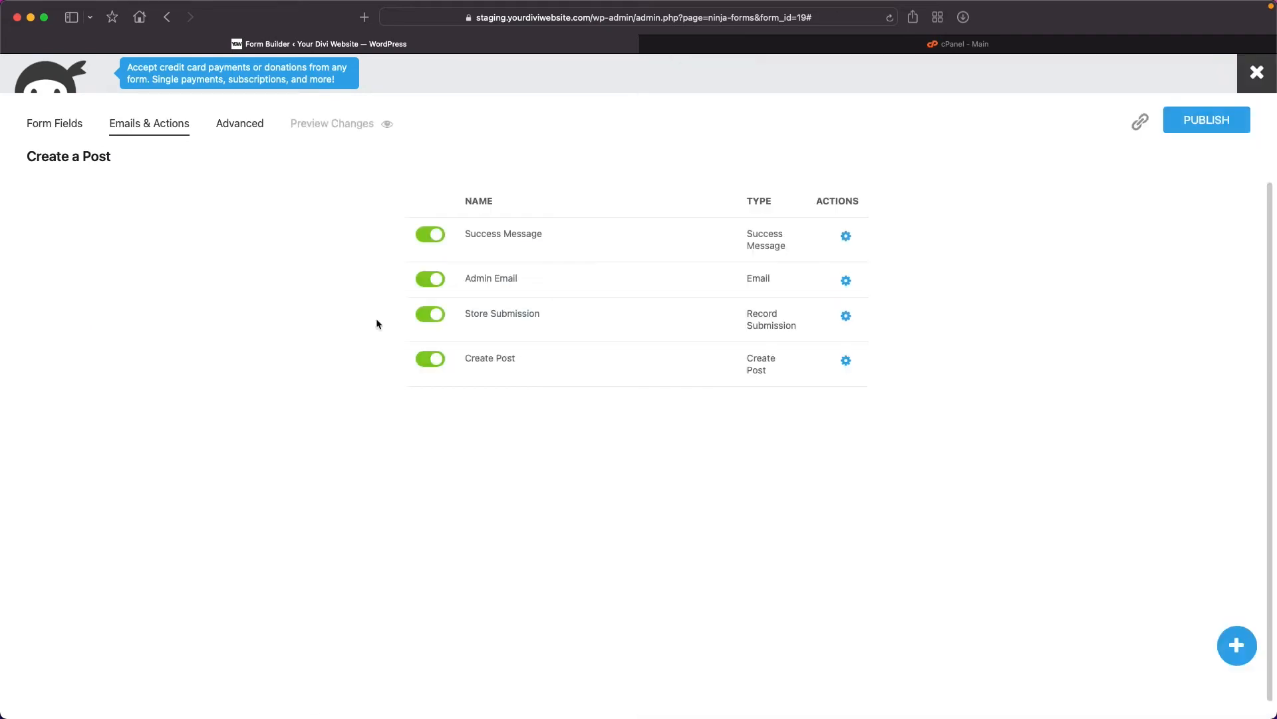
- Add a File Upload field to the form and place it between Your Title and Post Content
left_click(62, 125)
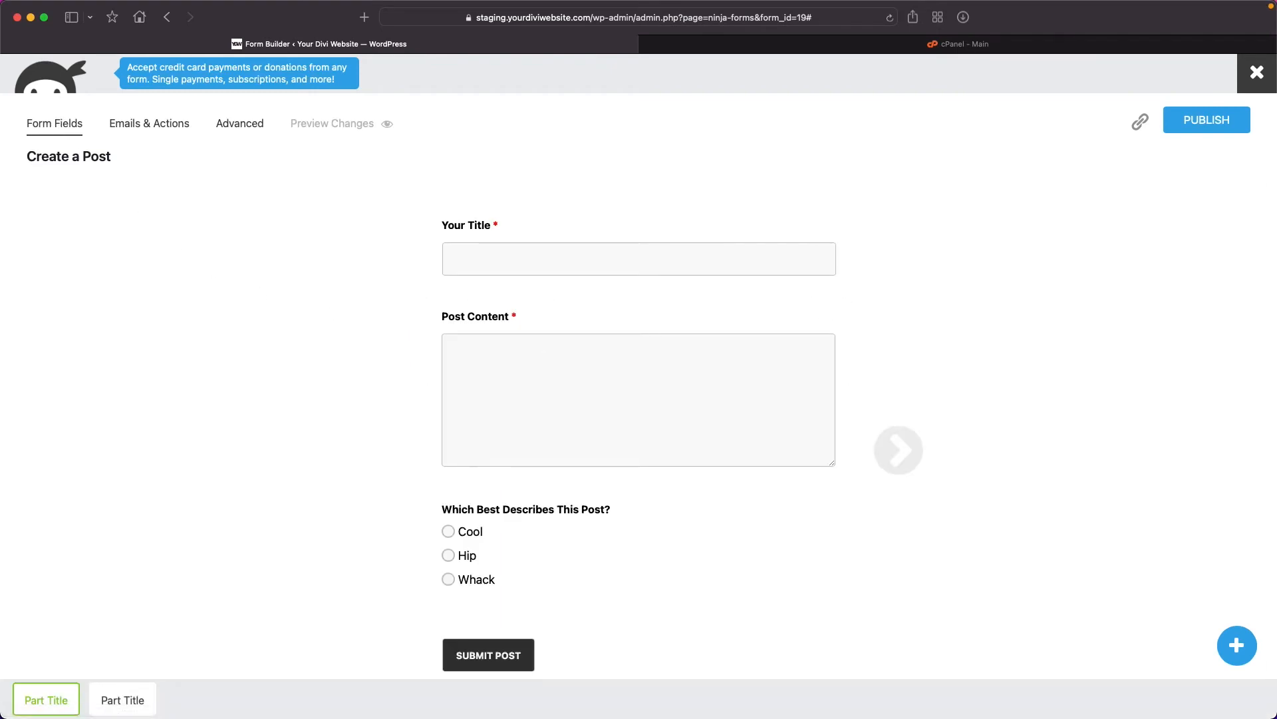
left_click(1235, 644)
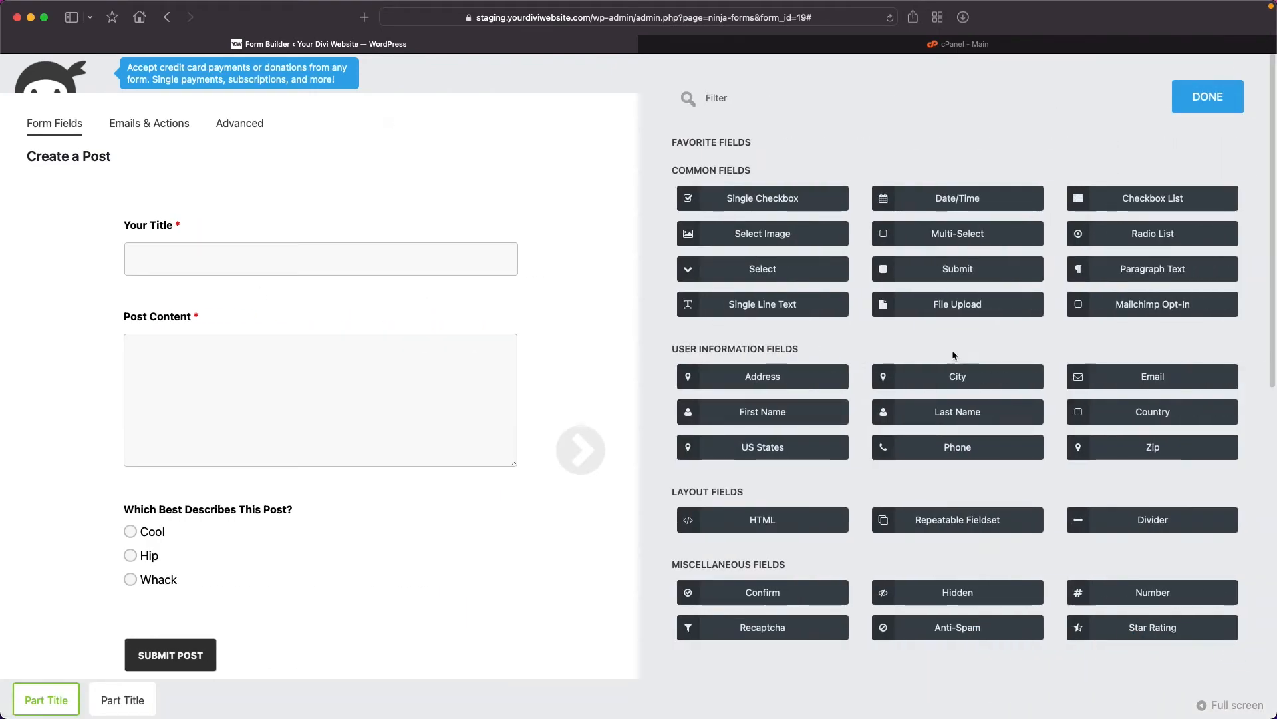
left_click(924, 306)
left_click_drag(156, 575, 242, 281)
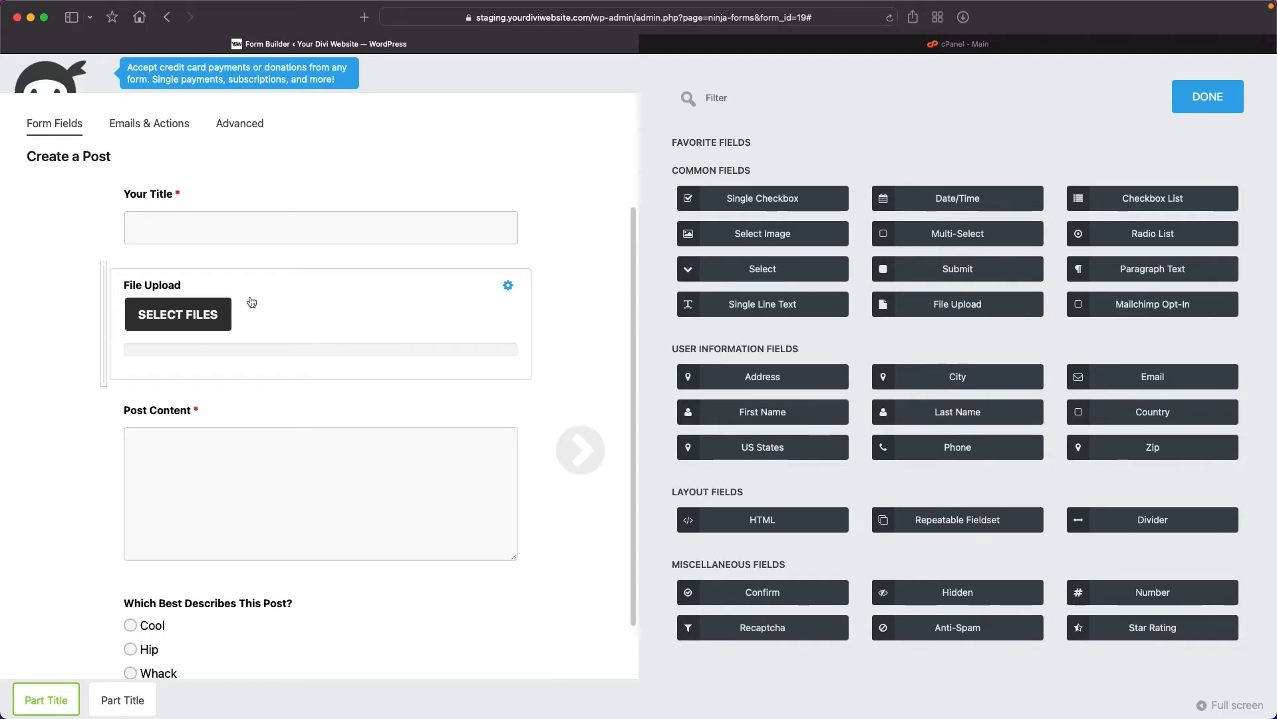
- Label the file upload field Upload Featured Image and make it a required field
left_click(355, 302)
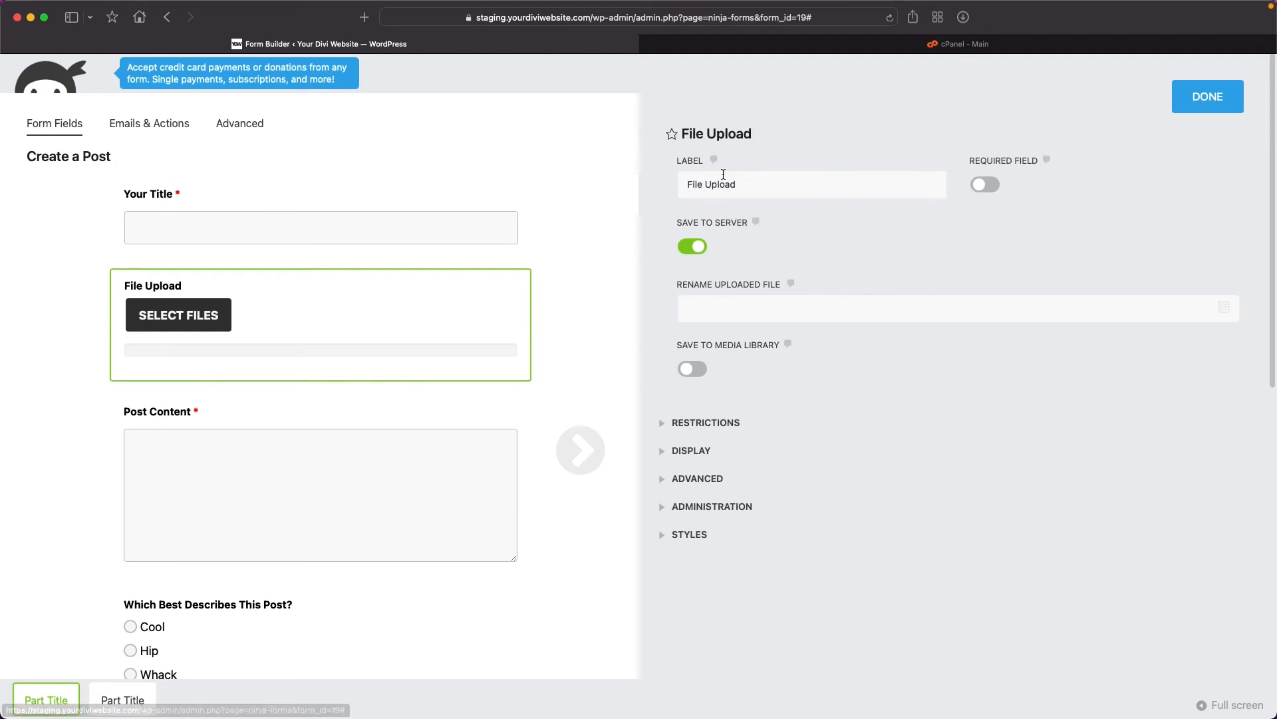
left_click_drag(739, 185, 684, 185)
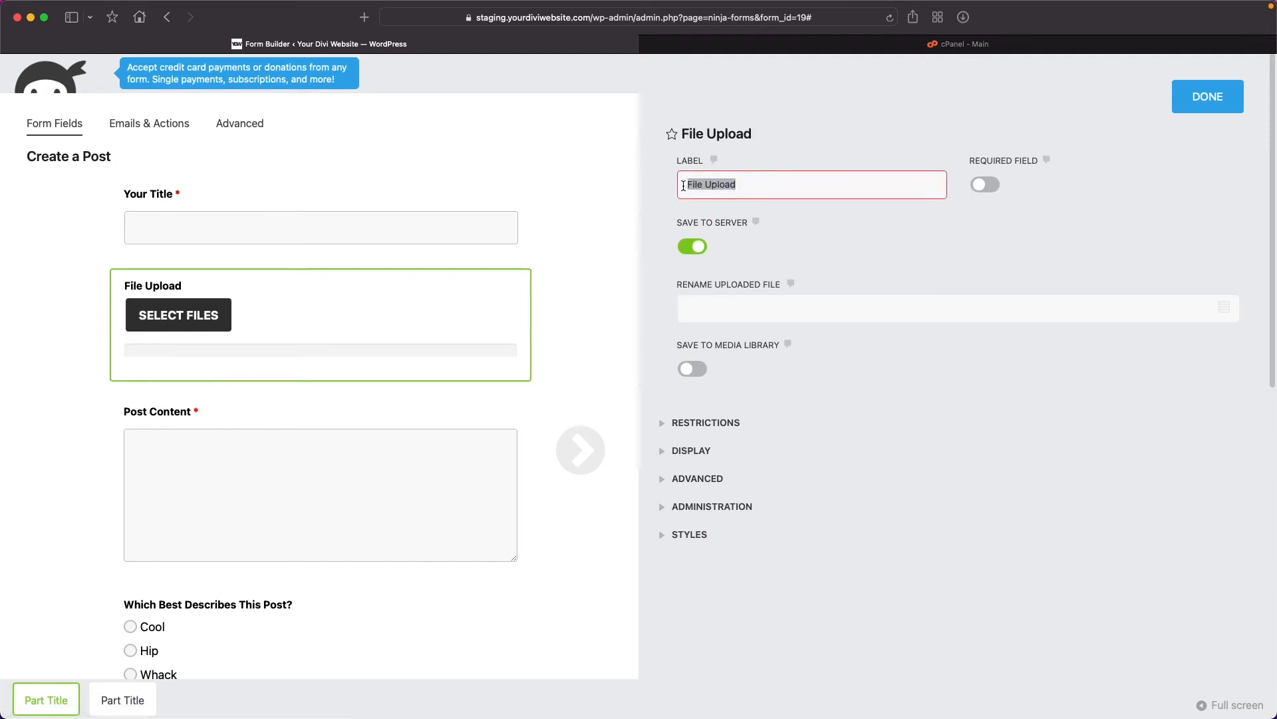
type("Profile Image")
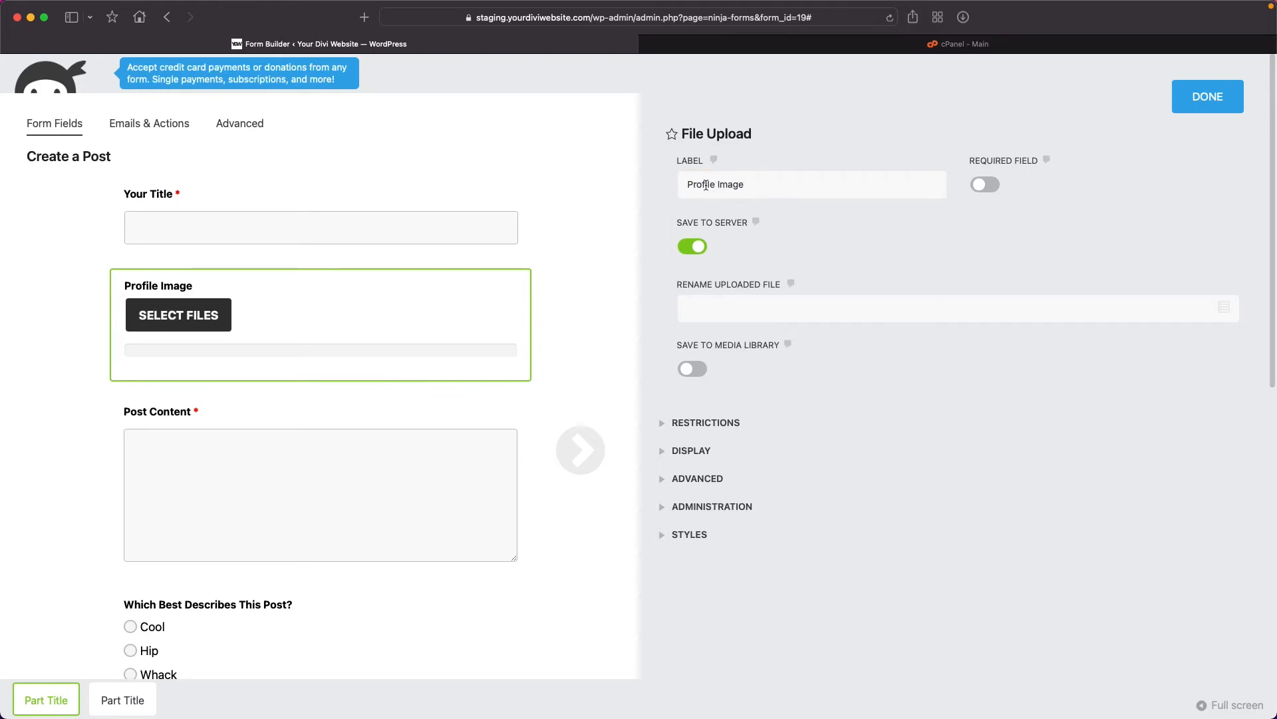
left_click_drag(688, 184, 768, 183)
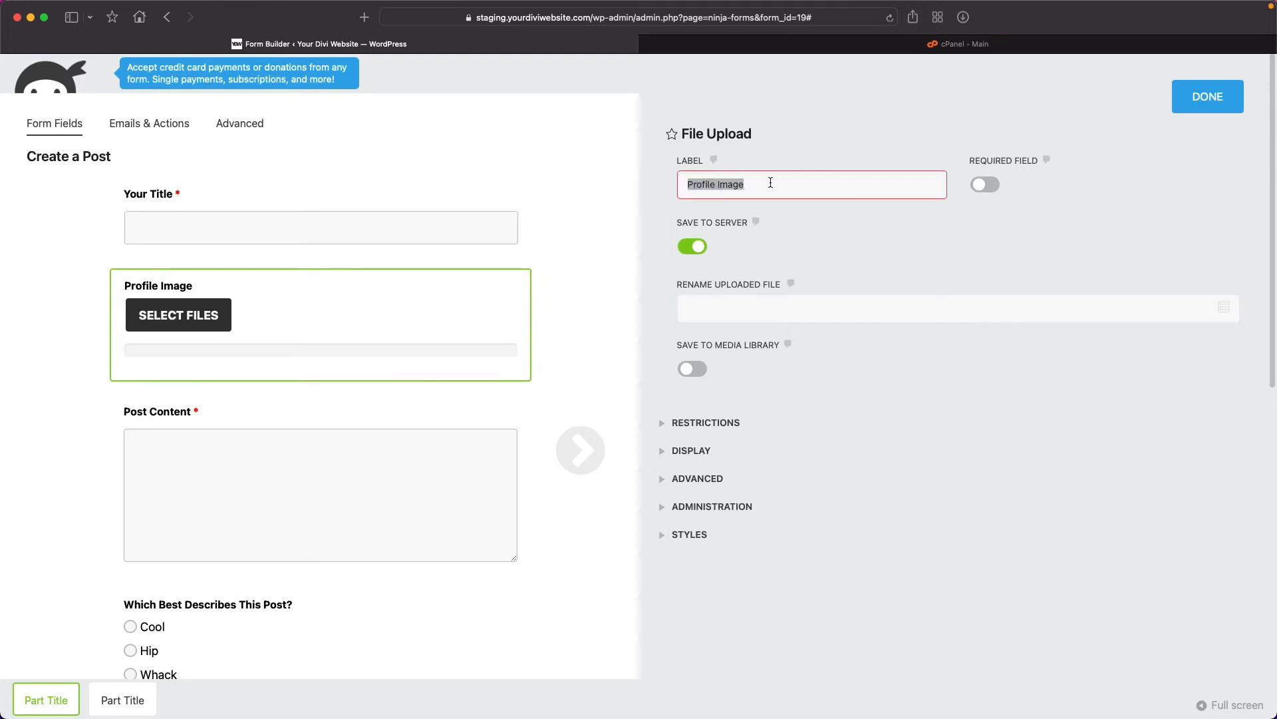
type("Upload Featured Image")
left_click(985, 186)
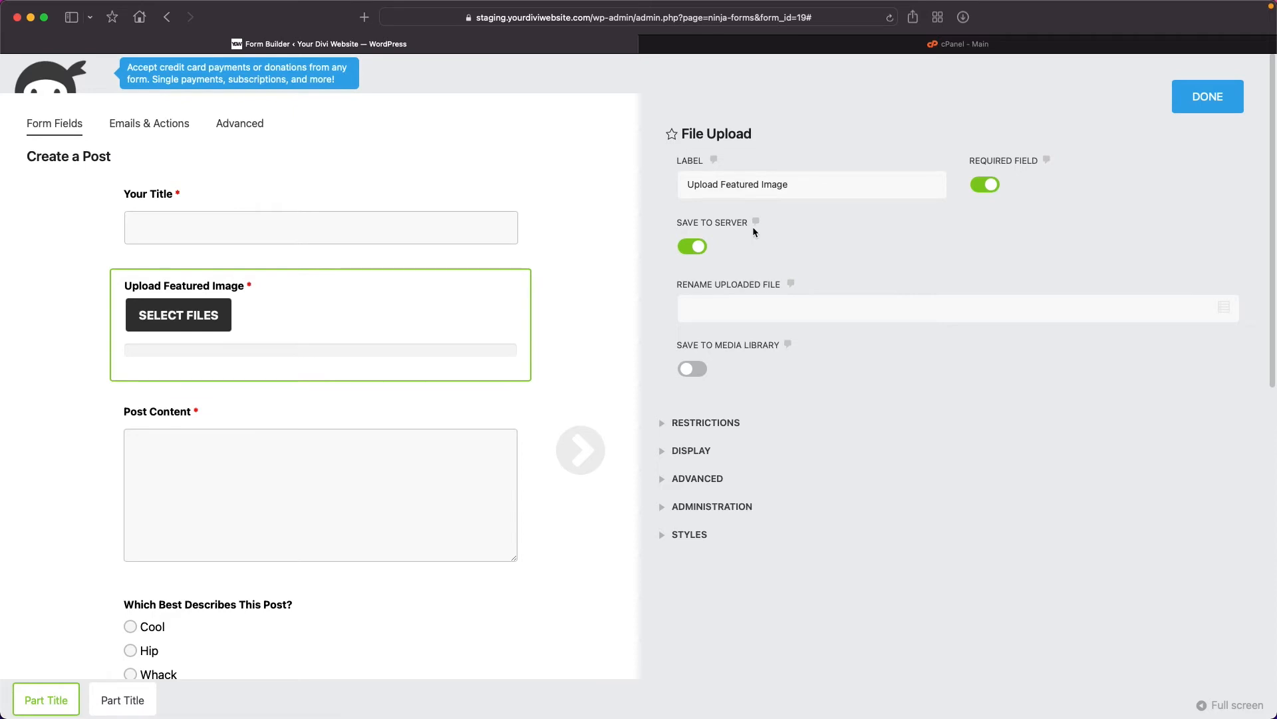
- Turn on Save to Media Library for the upload field, leaving Rename Uploaded File empty and keeping the file limit at 1
left_click(758, 303)
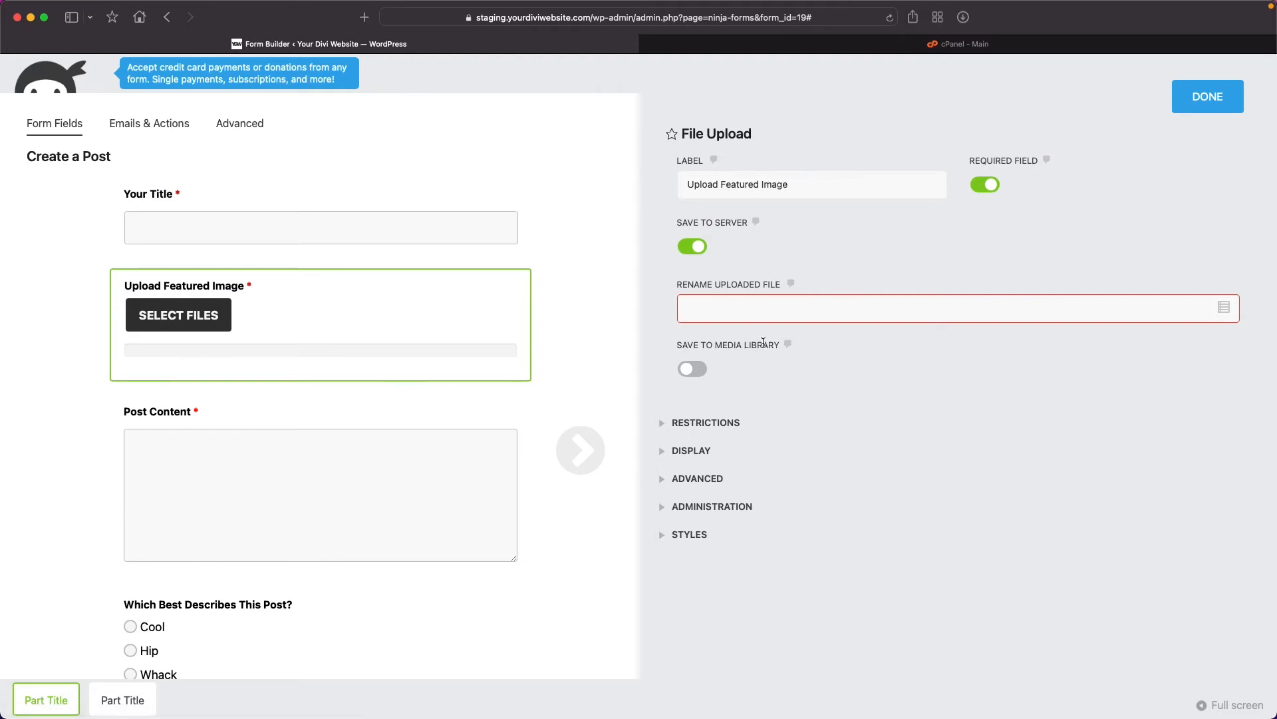
left_click(700, 375)
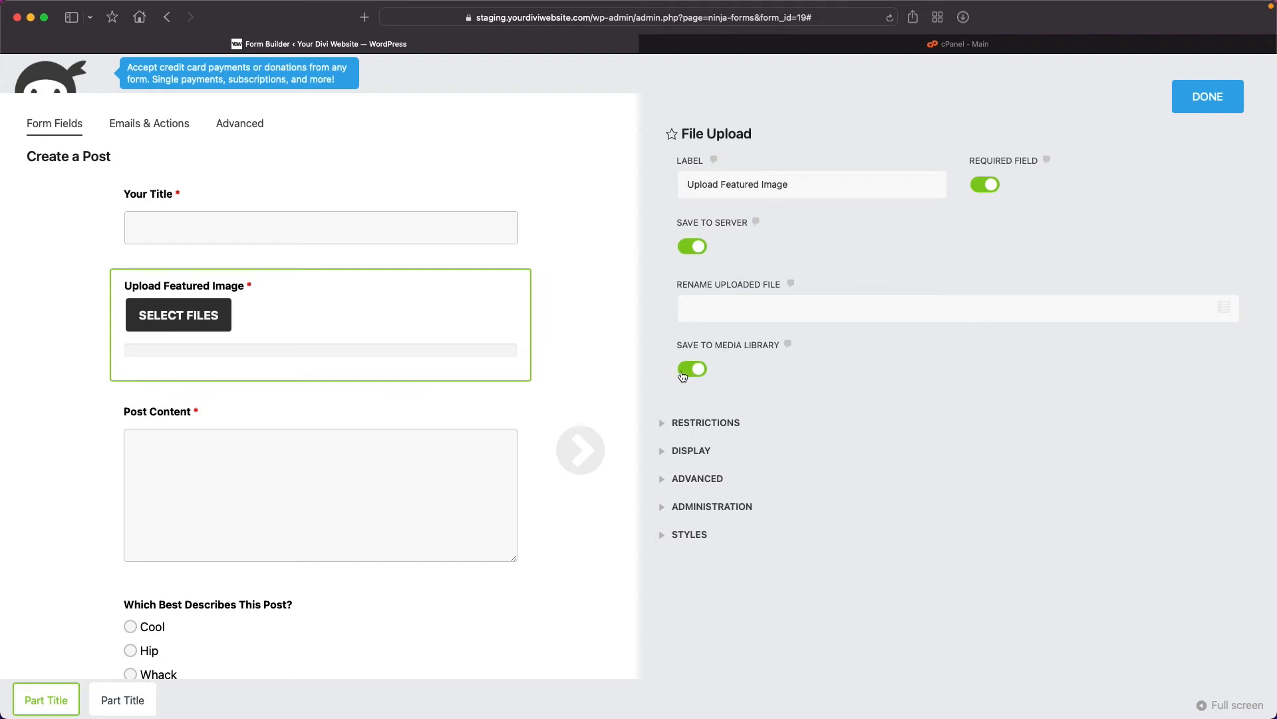
left_click(662, 422)
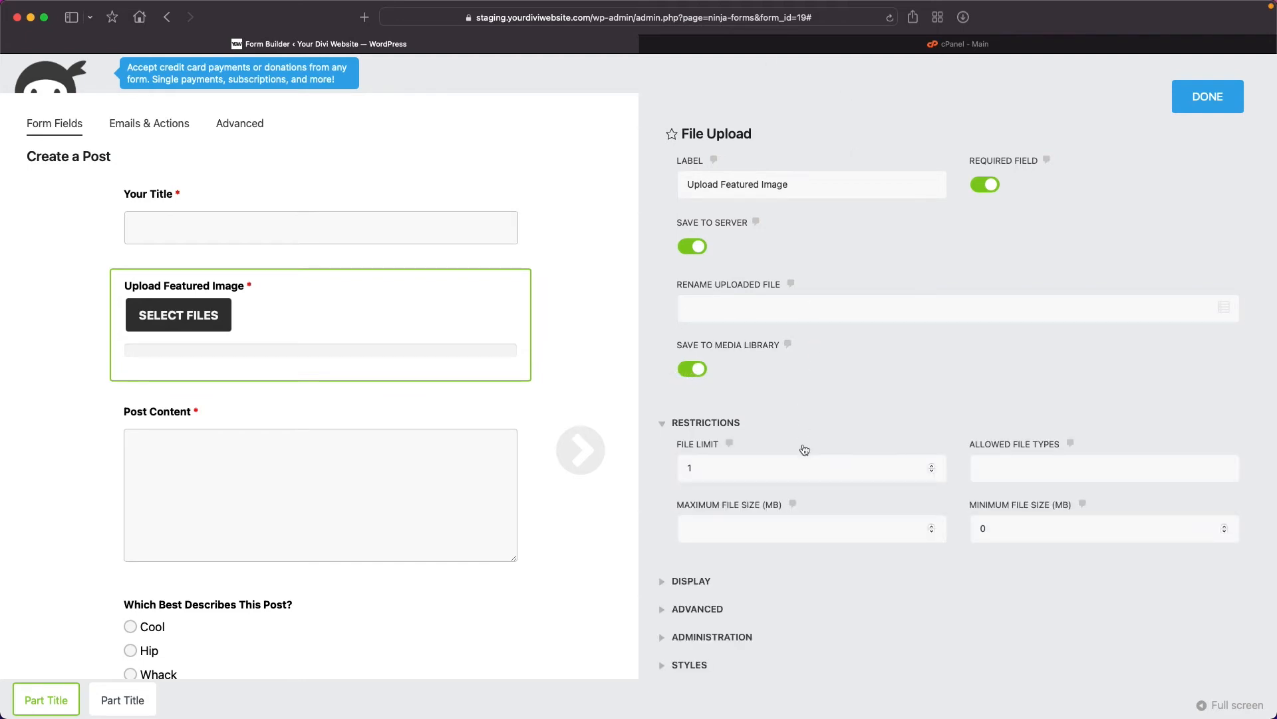
double_click(693, 466)
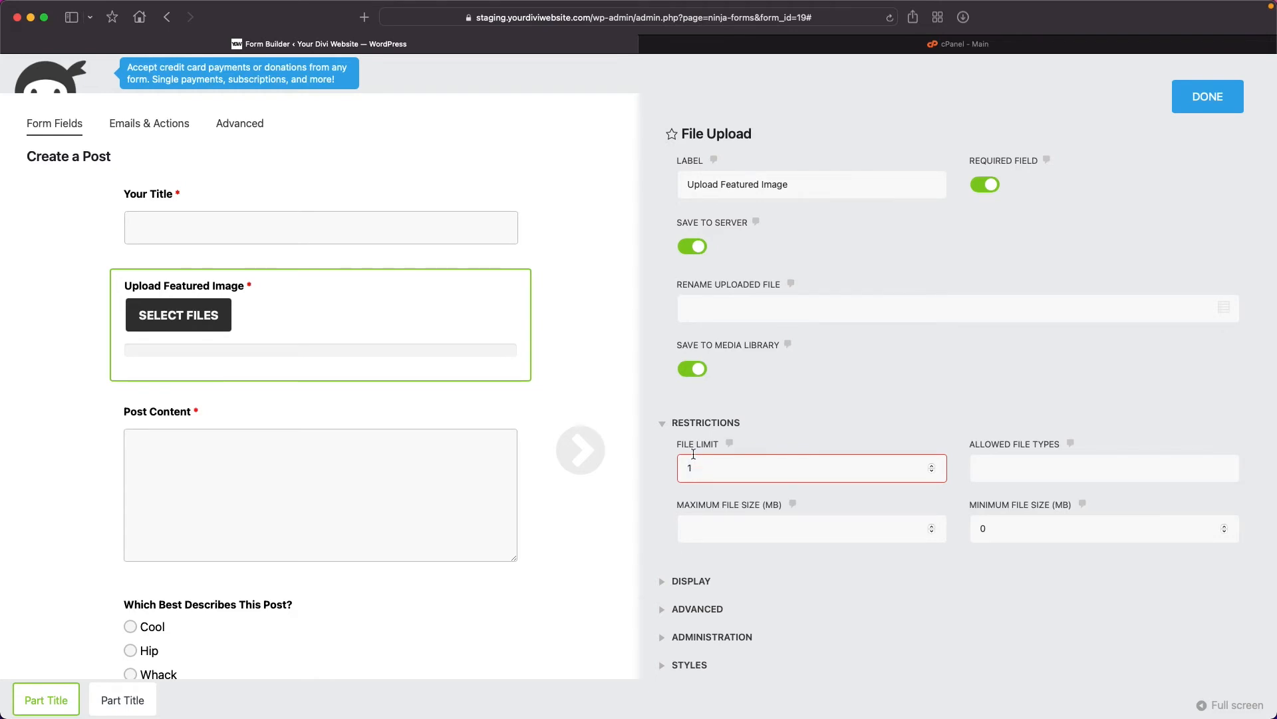
key("Tab")
- Restrict the upload field's allowed file types to jpg, gif, png, leaving the maximum file size empty
left_click(1070, 445)
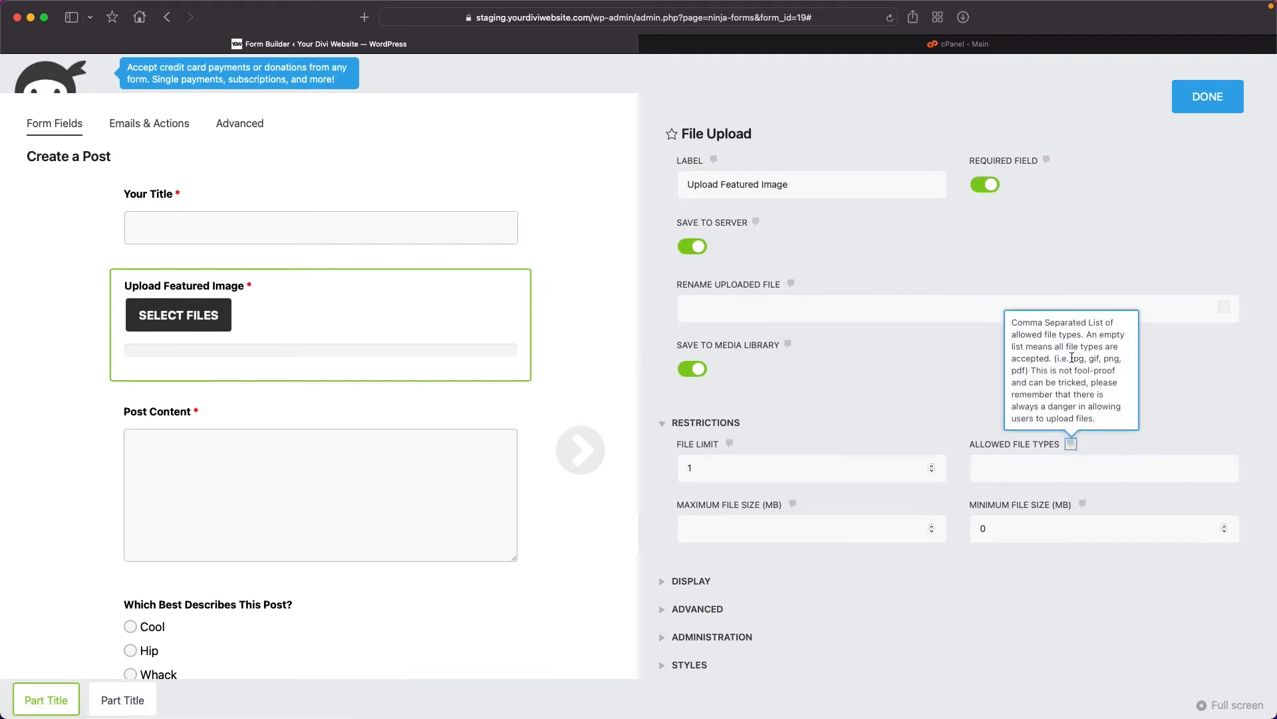
left_click_drag(1076, 358, 1126, 359)
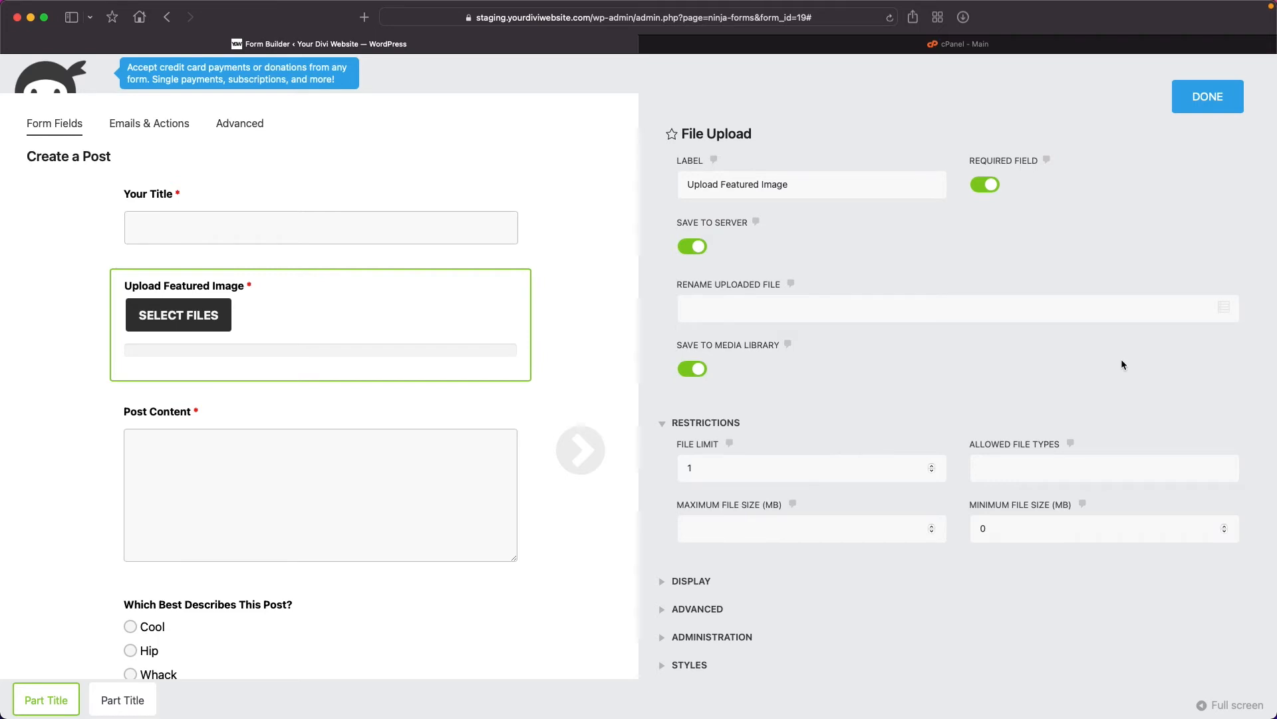
left_click(1002, 476)
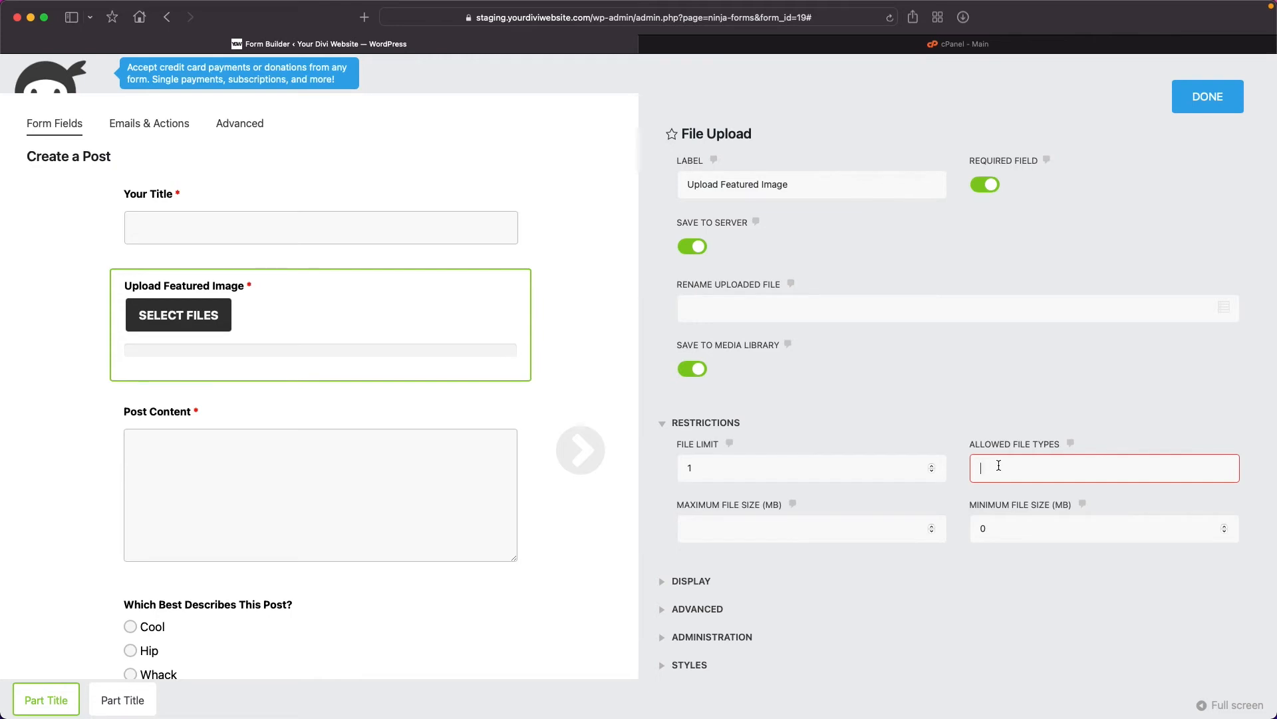
type("jpg, gif,png")
left_click(721, 528)
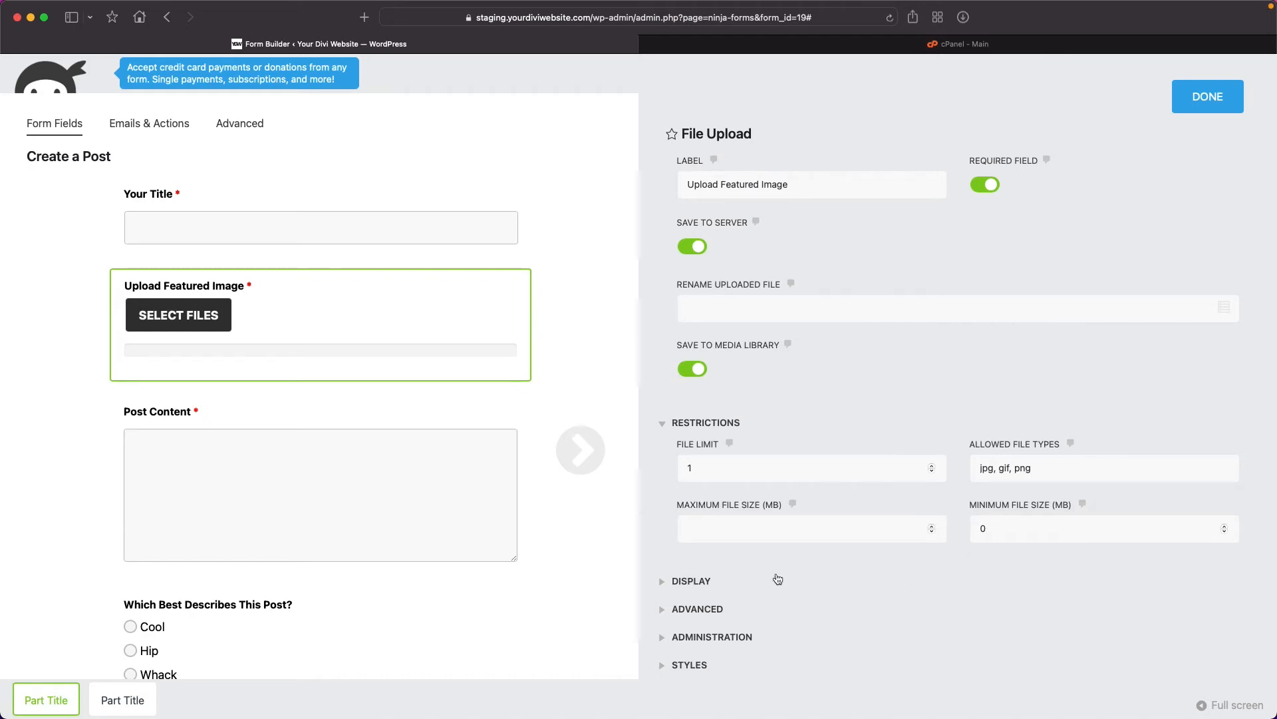
- Look through the upload field's Display, Advanced, Administration and Styles settings, and close the field's settings
left_click(665, 581)
scroll(666, 426, "down", 2)
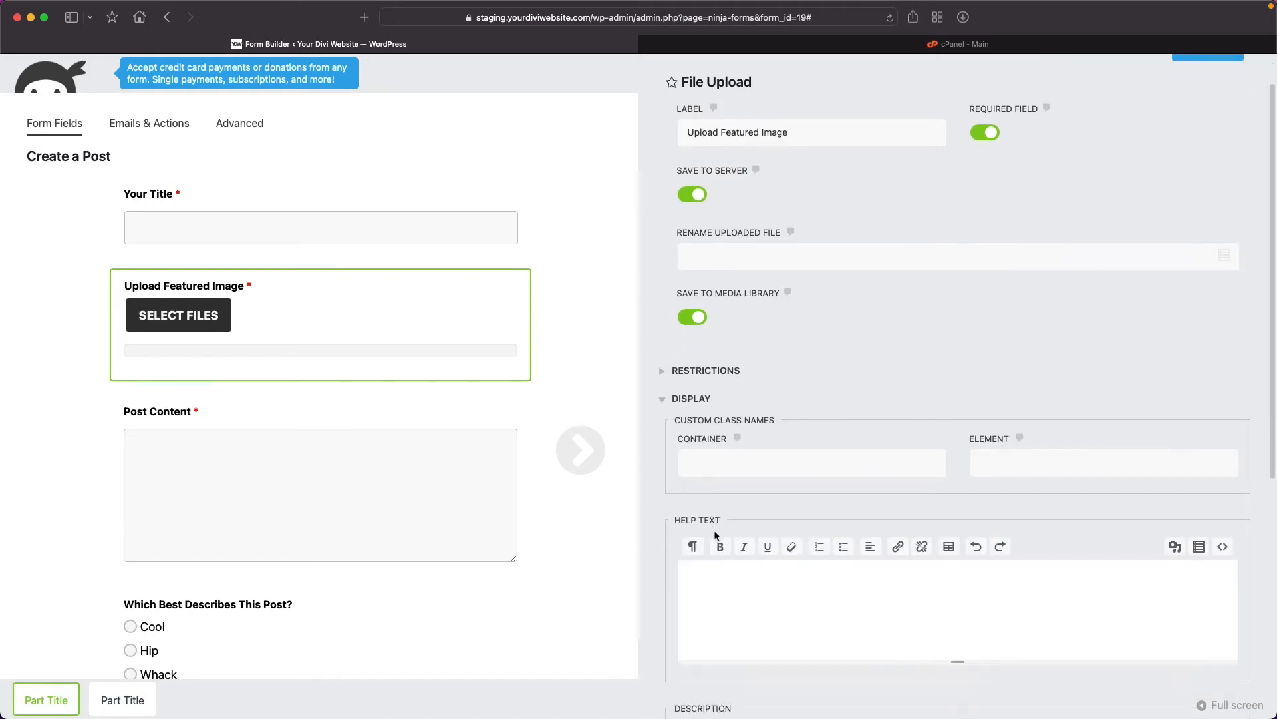
left_click(665, 403)
left_click(665, 429)
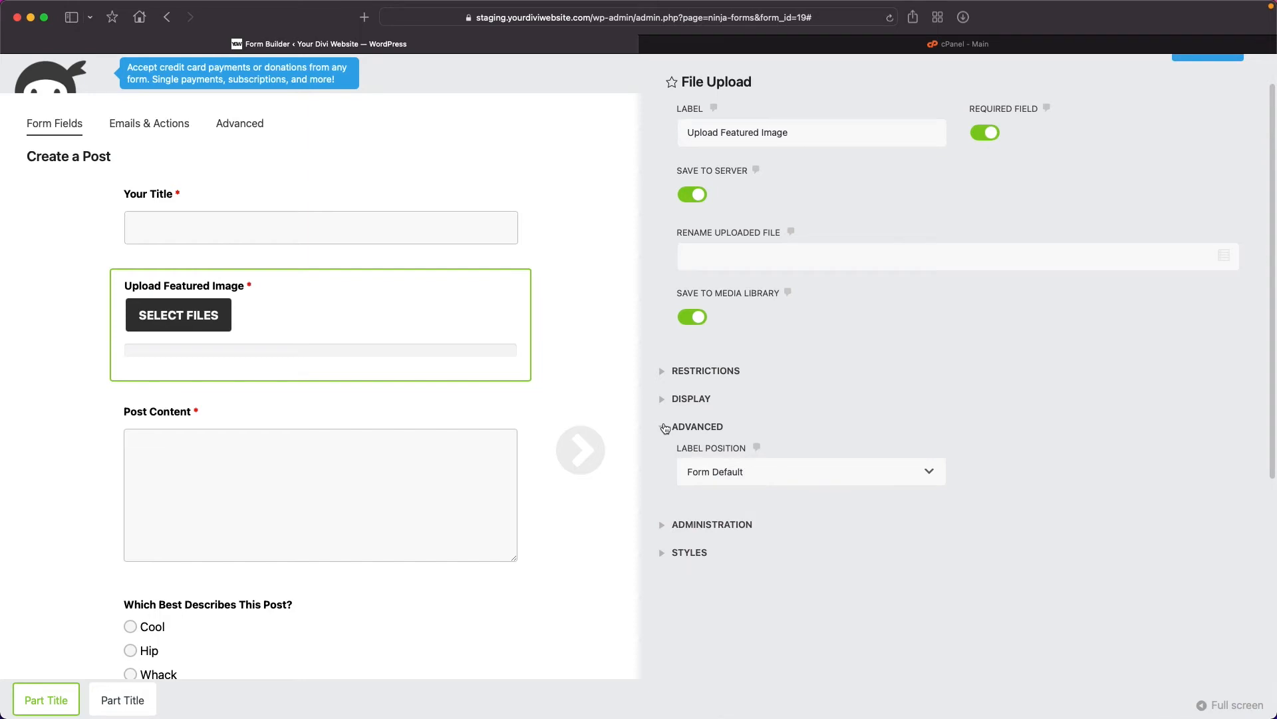
left_click(666, 427)
left_click(664, 457)
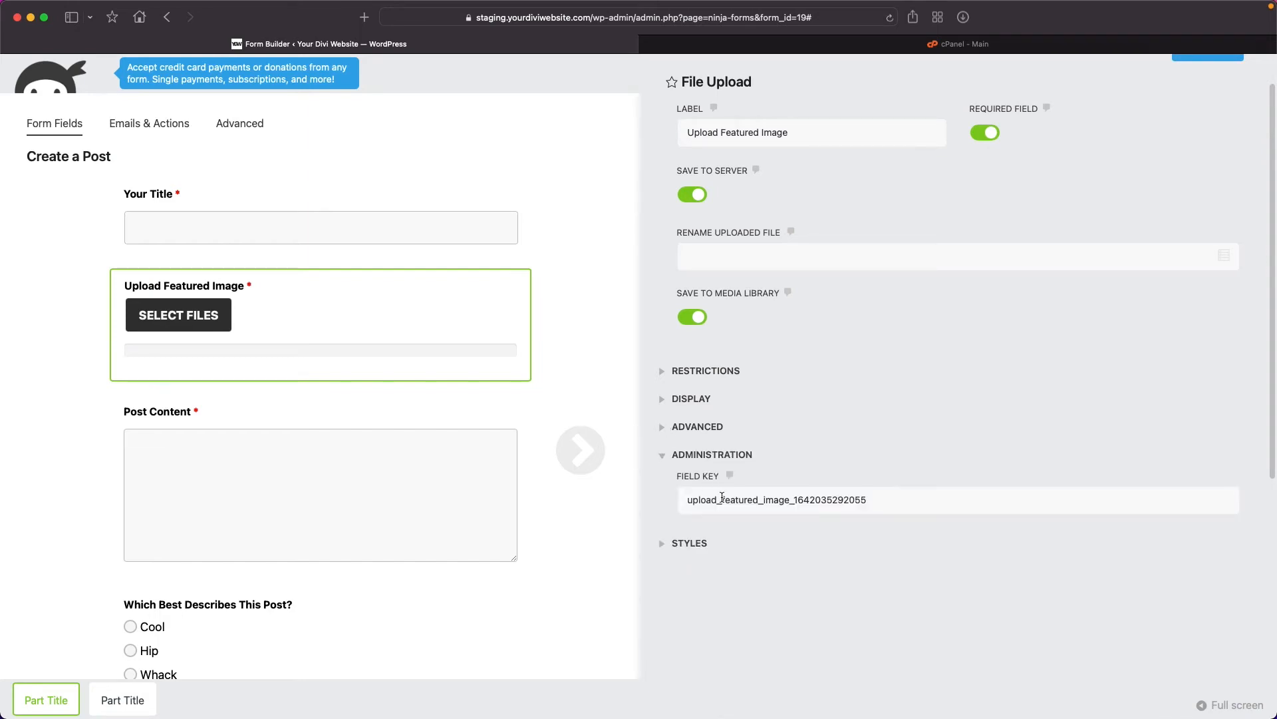
left_click(664, 456)
left_click(664, 483)
left_click(664, 483)
scroll(1266, 83, "up", 2)
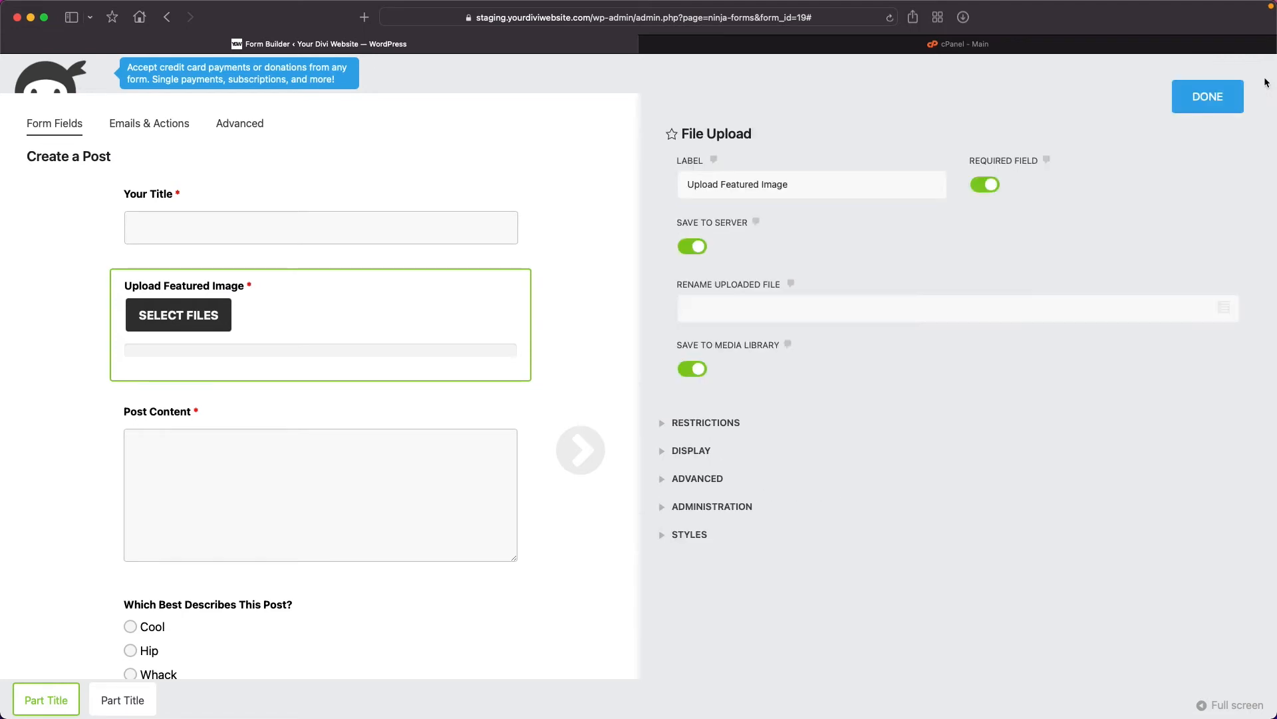
left_click(1211, 108)
- Set the Create Post action's Featured Image to the Upload Featured Image field
left_click(139, 129)
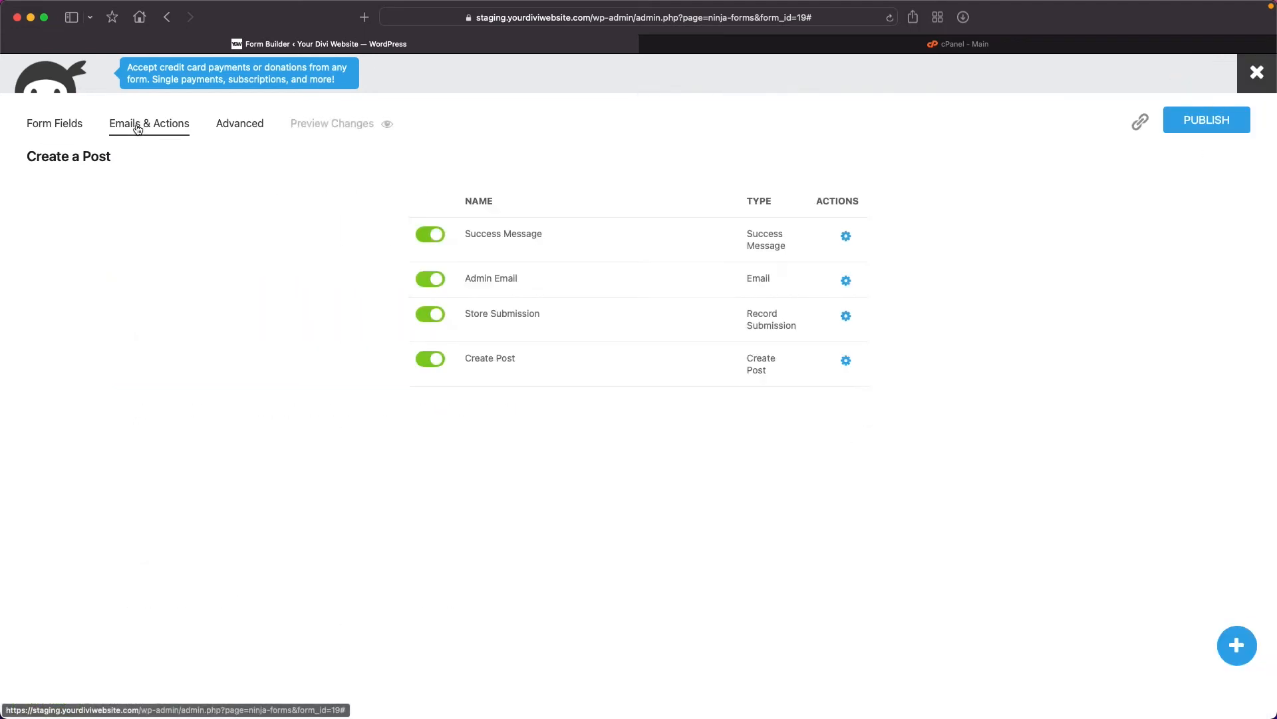
left_click(598, 367)
scroll(658, 365, "down", 5)
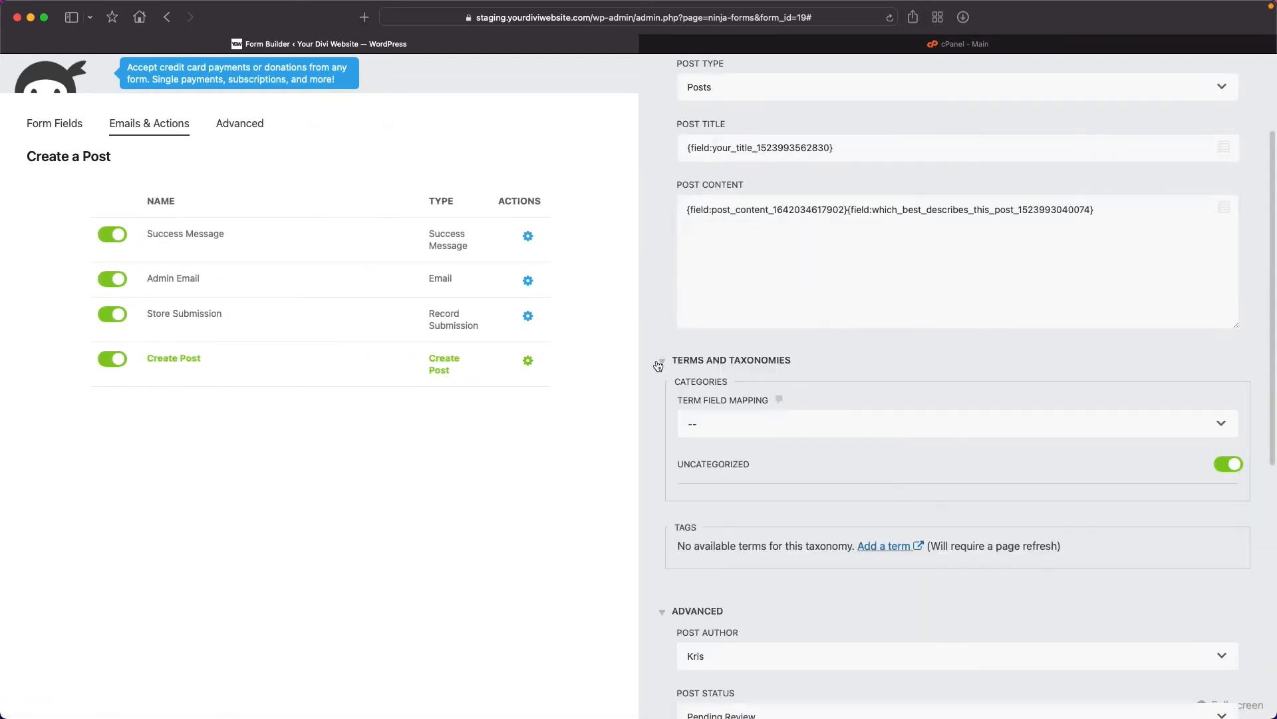
scroll(658, 366, "down", 5)
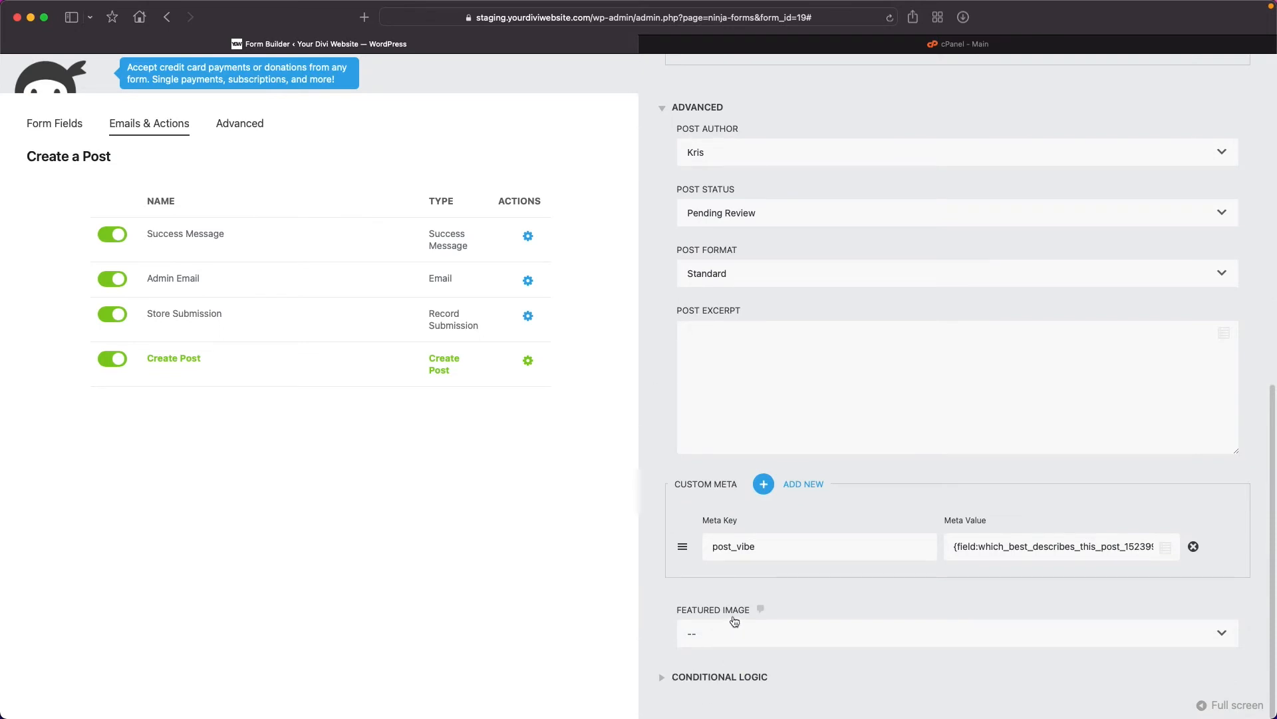
left_click(830, 633)
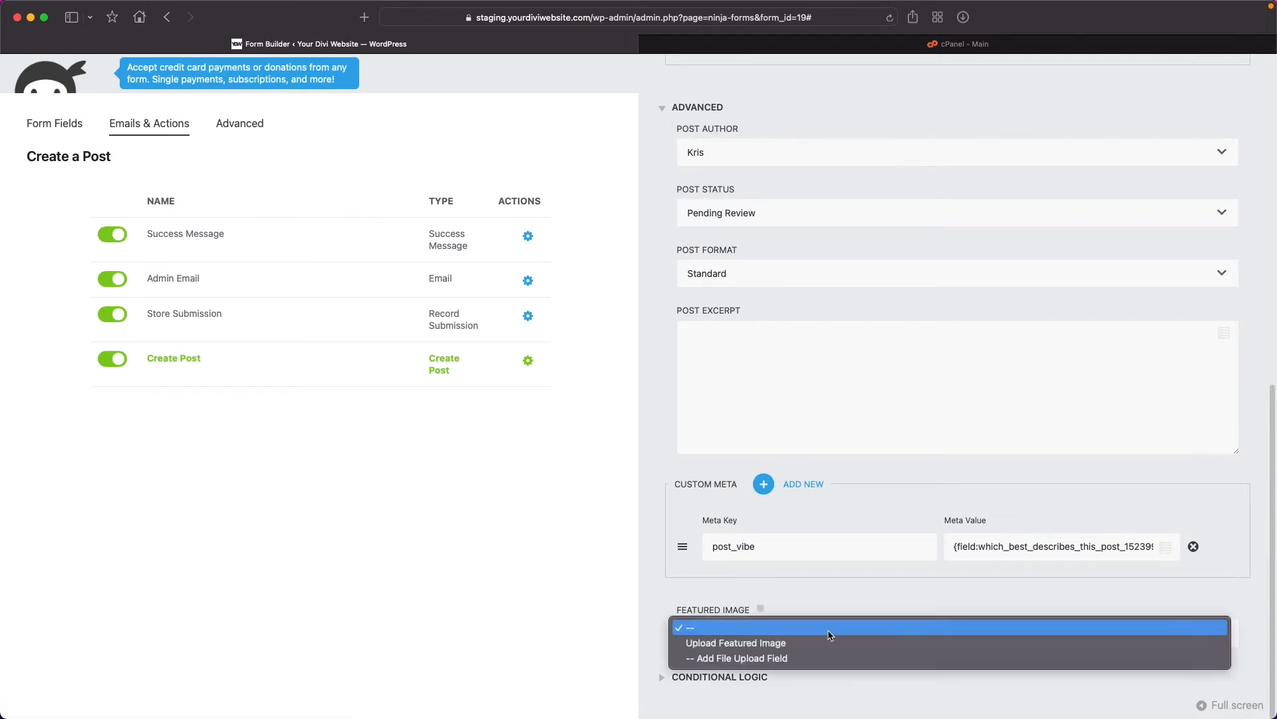
left_click(750, 642)
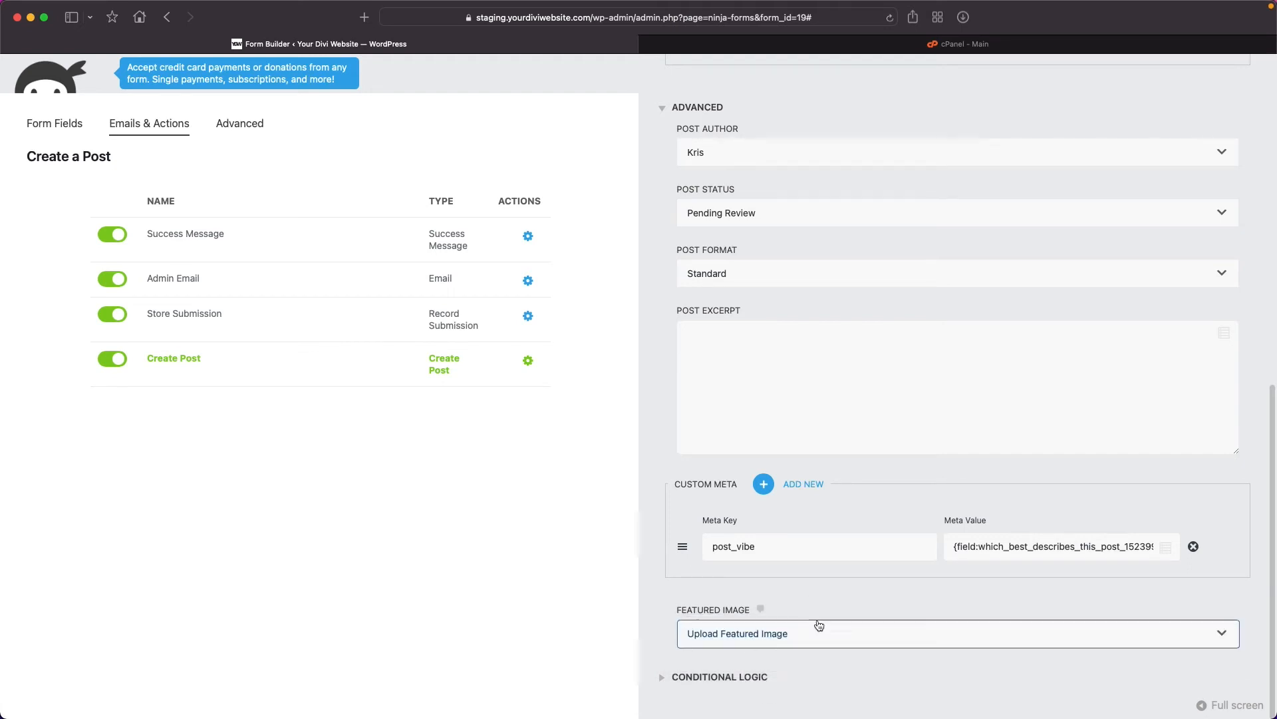
- Look at the Create Post action's Conditional Logic options without adding a condition, and close the action's settings
left_click(662, 676)
scroll(662, 649, "down", 2)
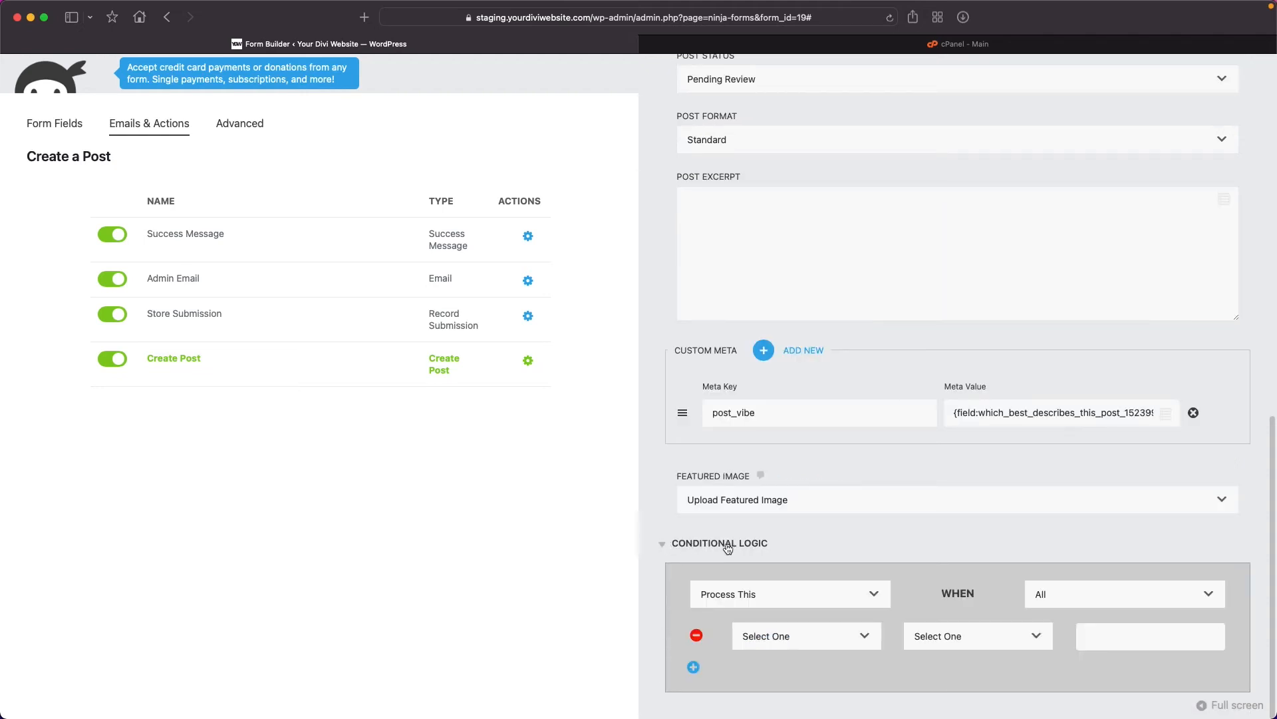
left_click(663, 547)
scroll(648, 539, "up", 10)
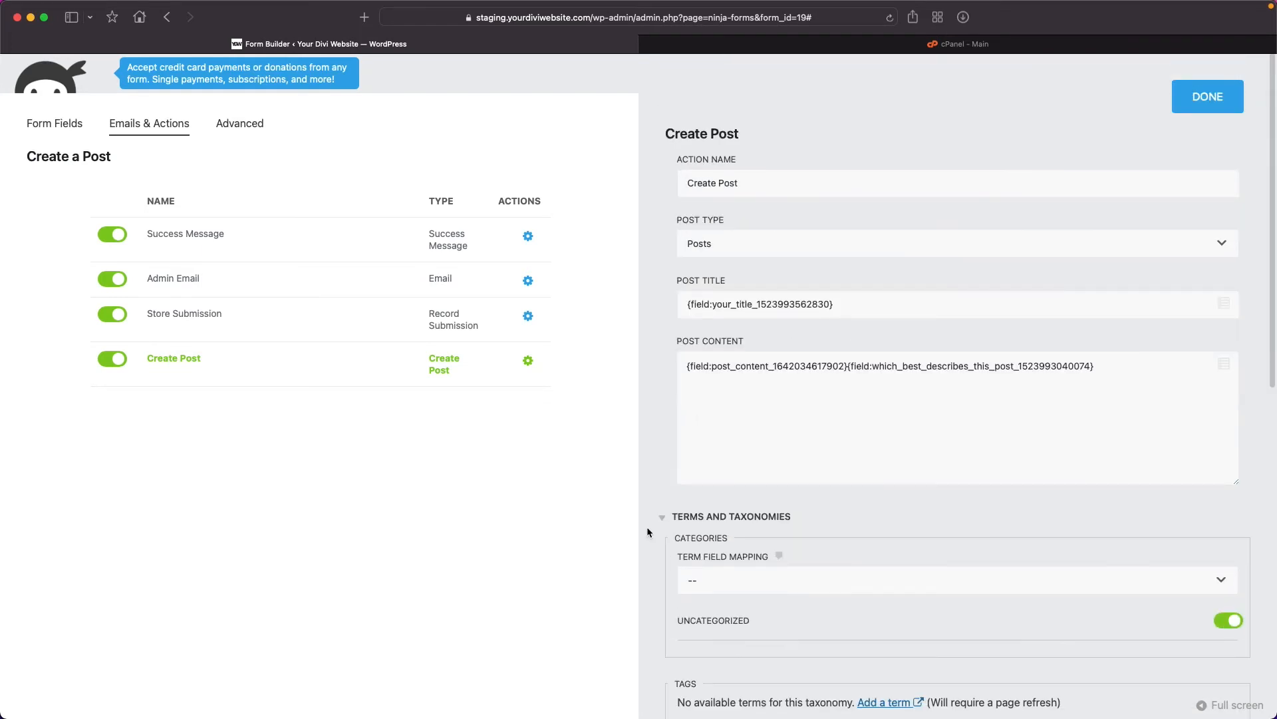
left_click(1227, 100)
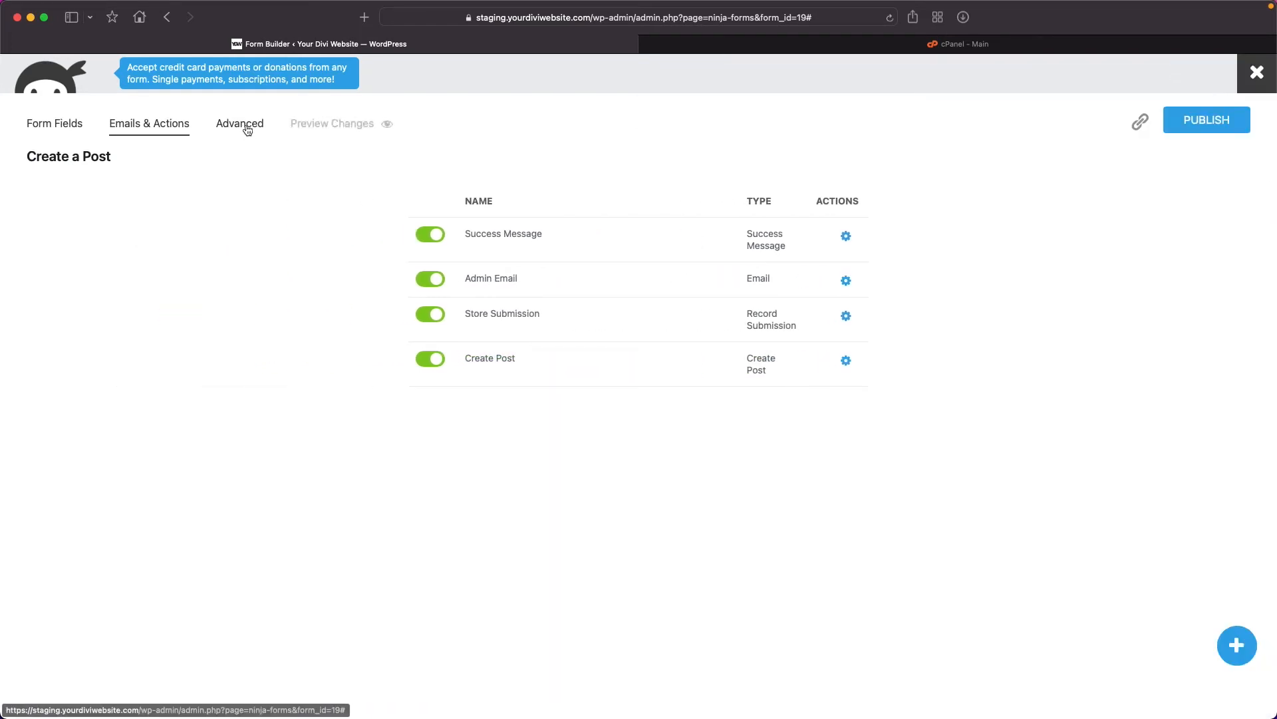
- Review the form's Display Settings, including their Advanced and Administration options, and close them without changes
left_click(247, 129)
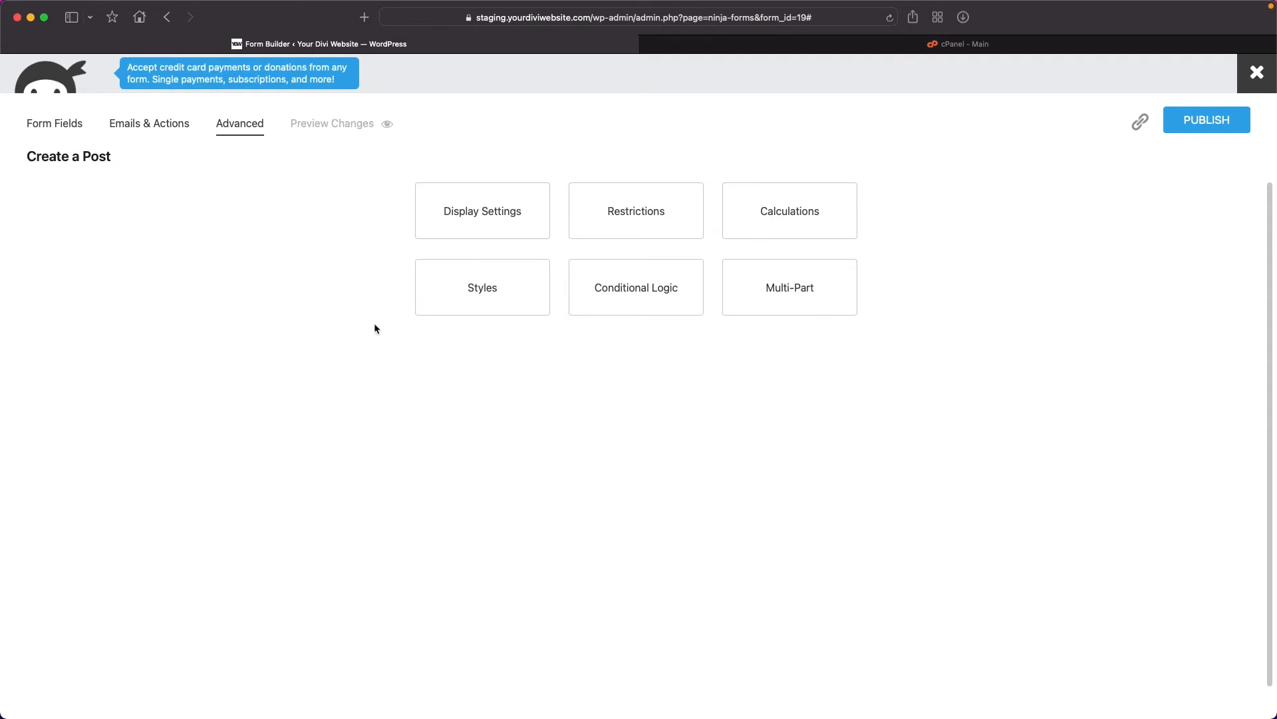
left_click(455, 231)
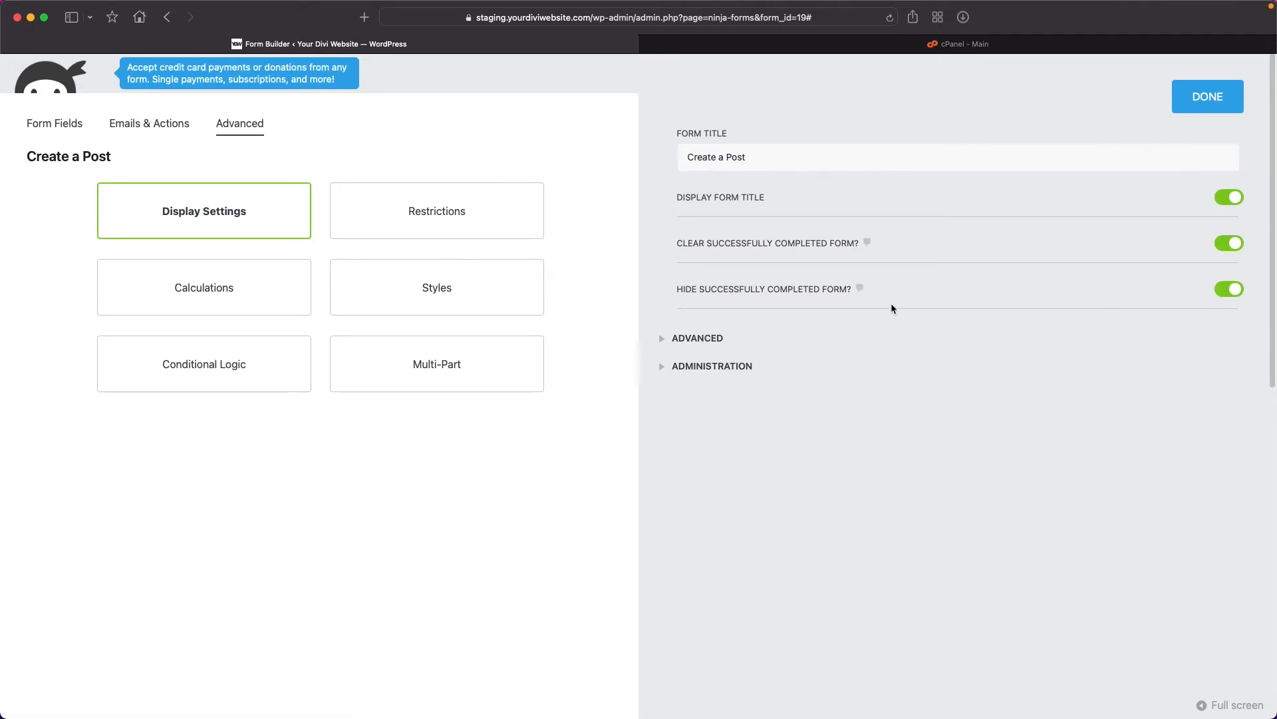
left_click(666, 338)
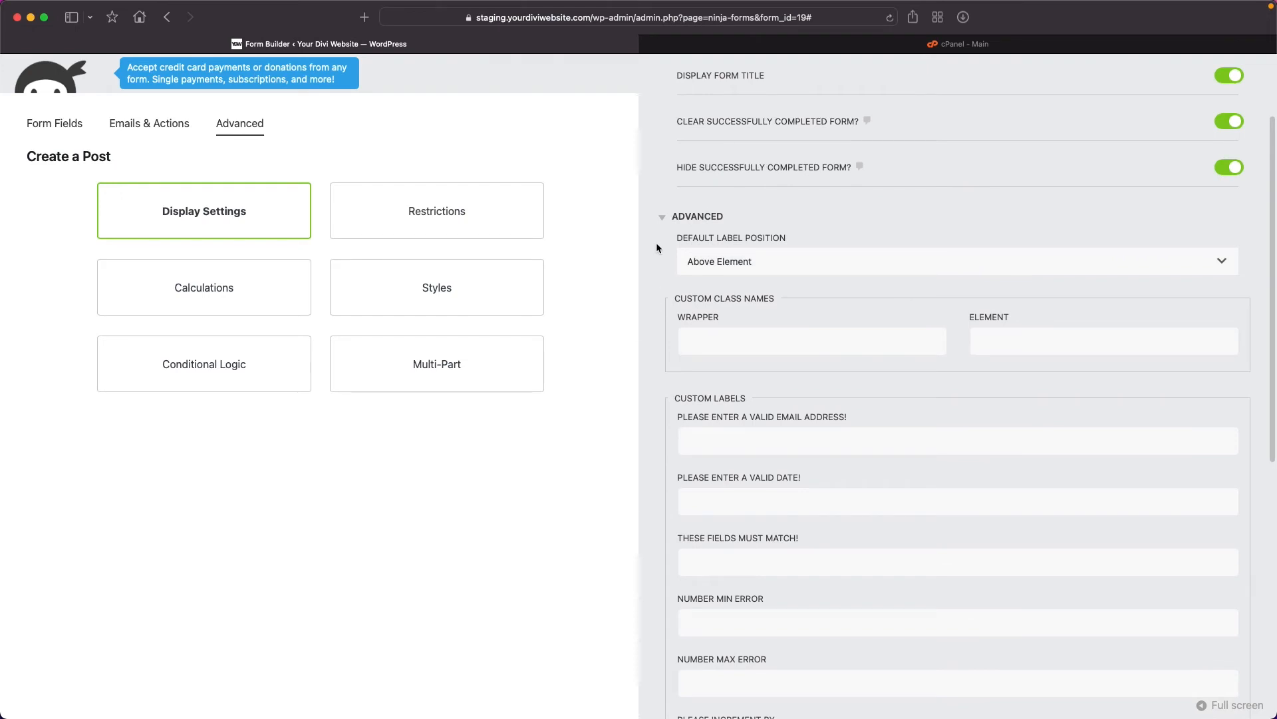
left_click(662, 217)
left_click(663, 245)
left_click(663, 245)
scroll(954, 363, "up", 2)
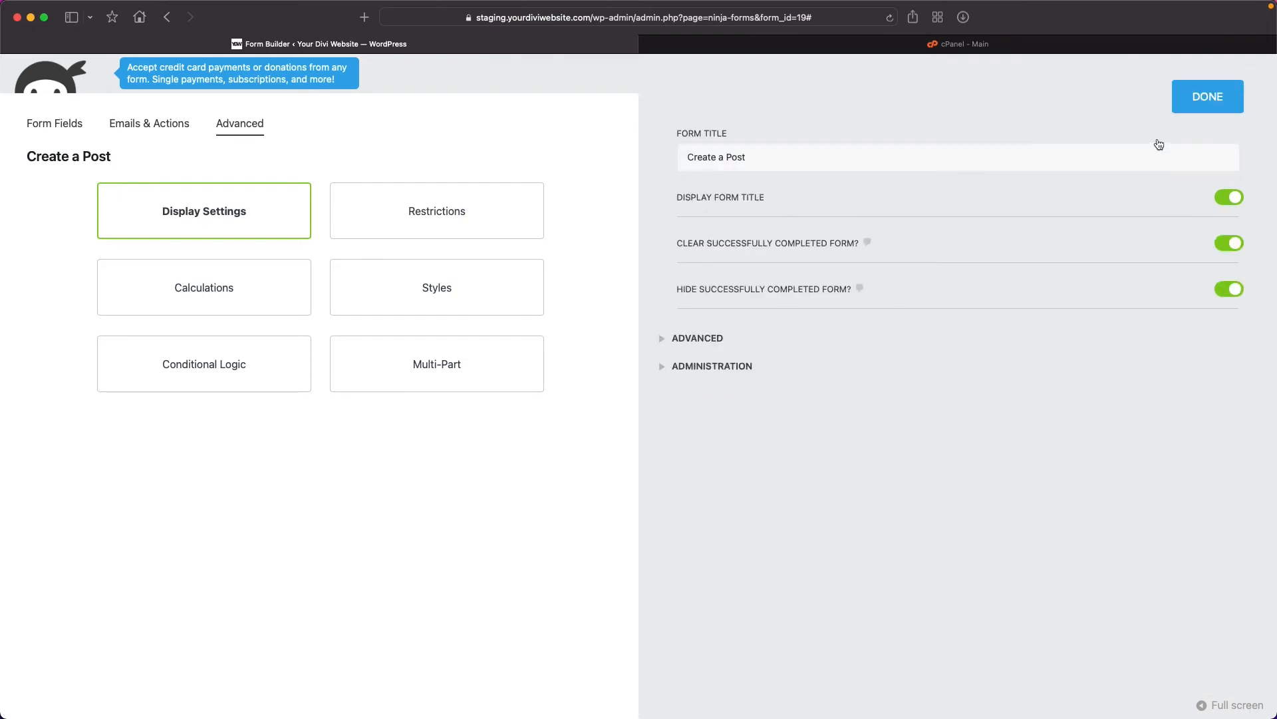
left_click(1207, 96)
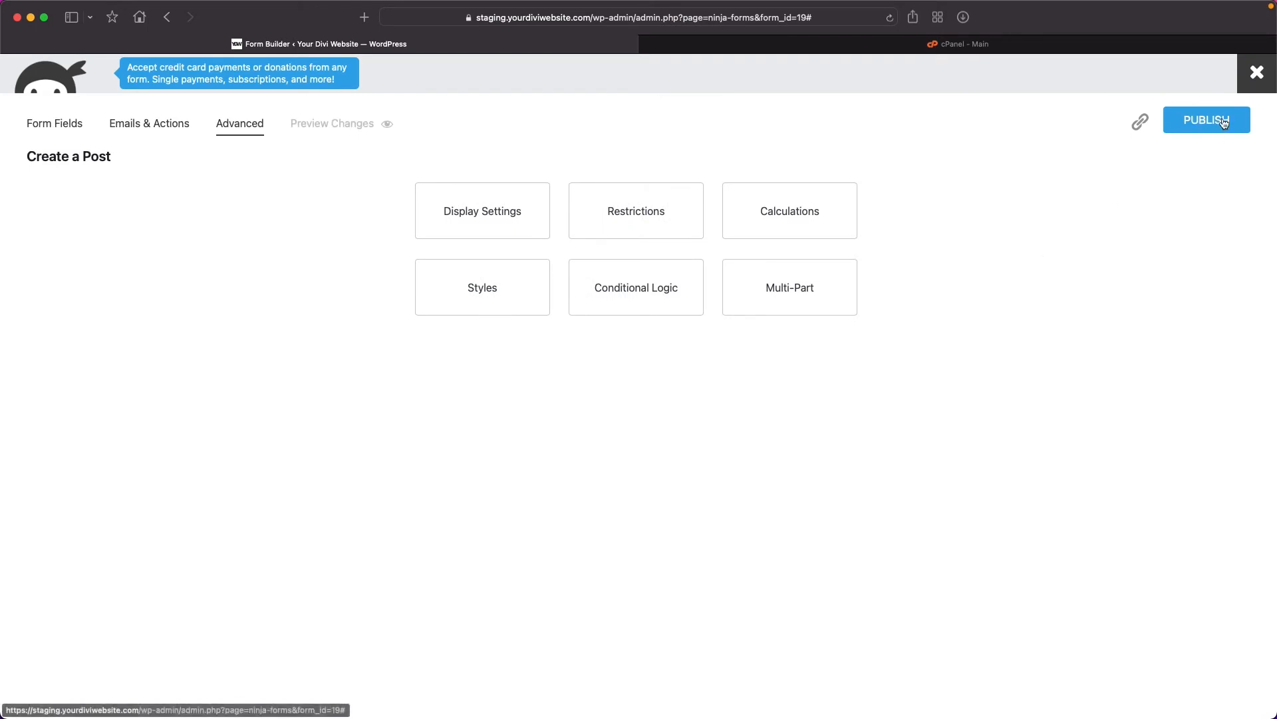
- Publish the Create a Post form and close the form builder
left_click(1224, 122)
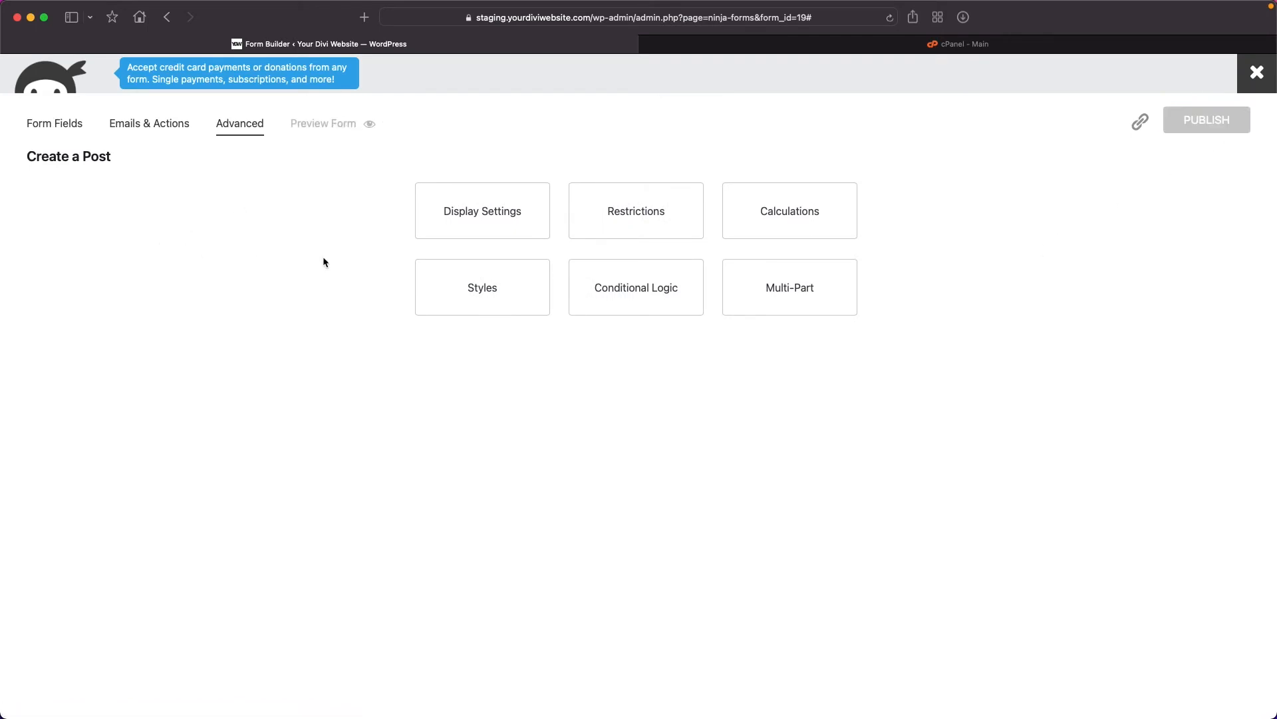
left_click(1257, 72)
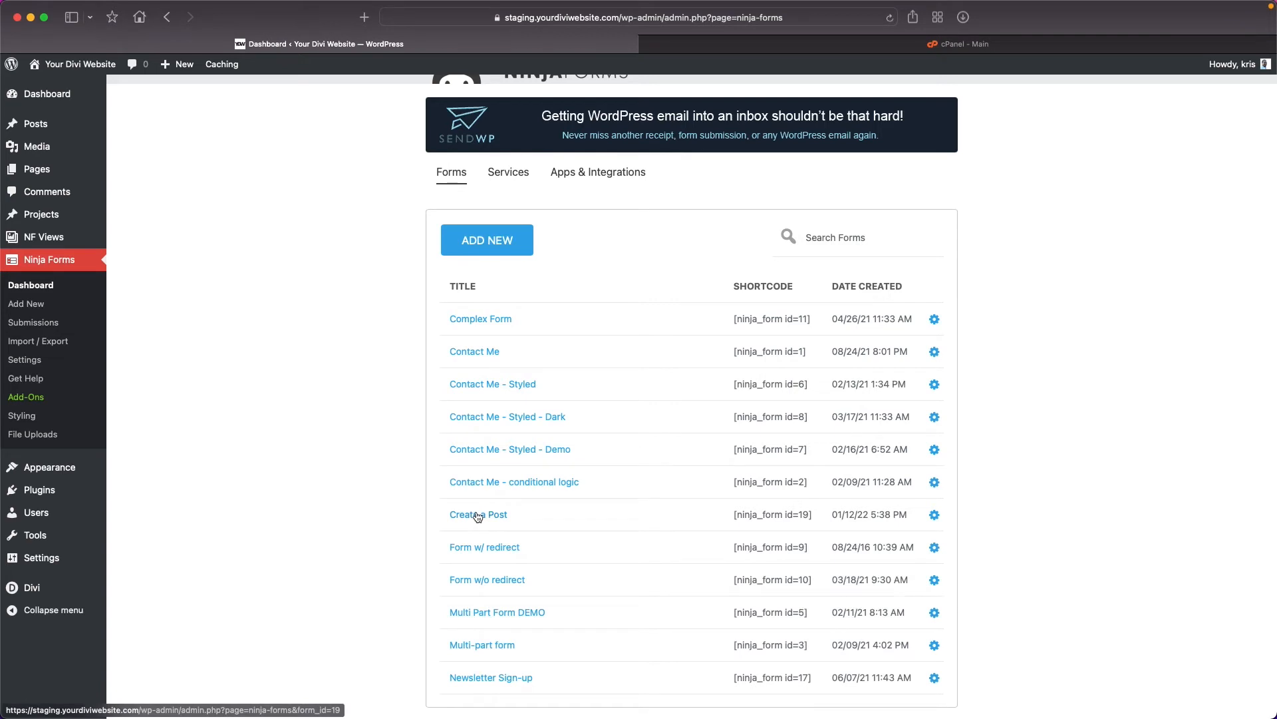
- Copy the Create a Post form's shortcode and open the Demo Ninja Forms page for editing in the Divi Builder
left_click_drag(734, 515, 816, 516)
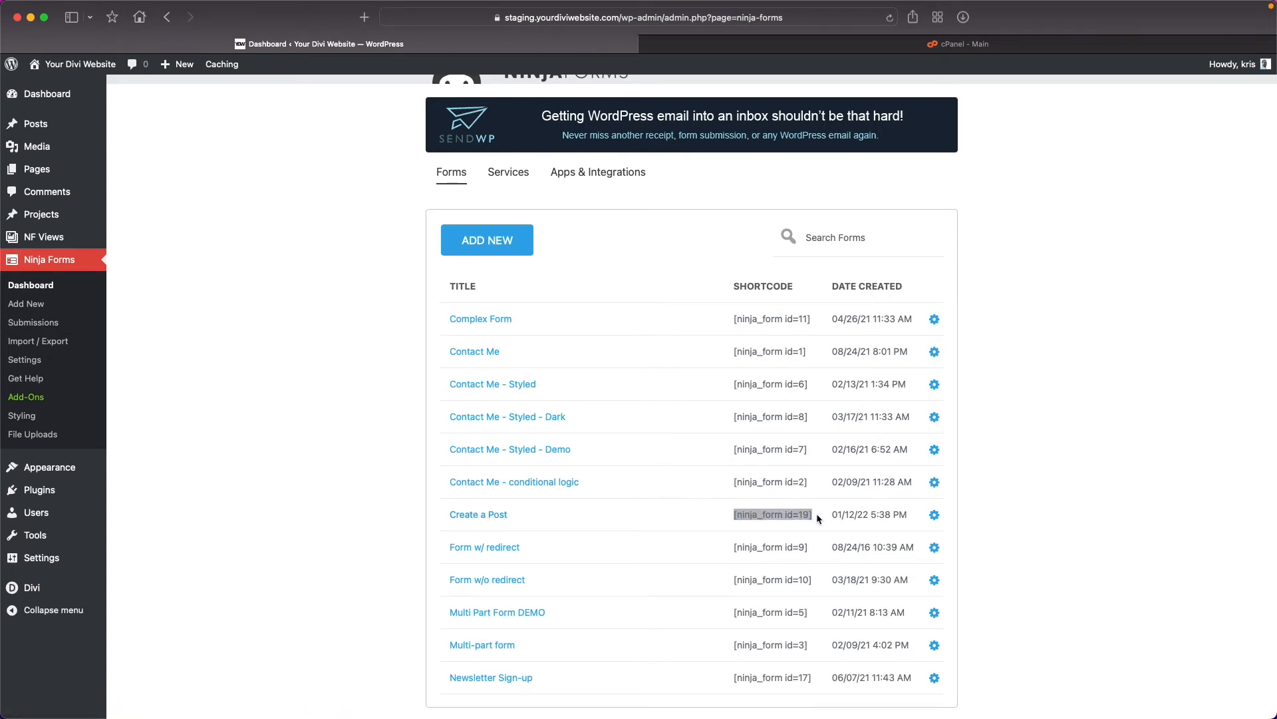
left_click(335, 477)
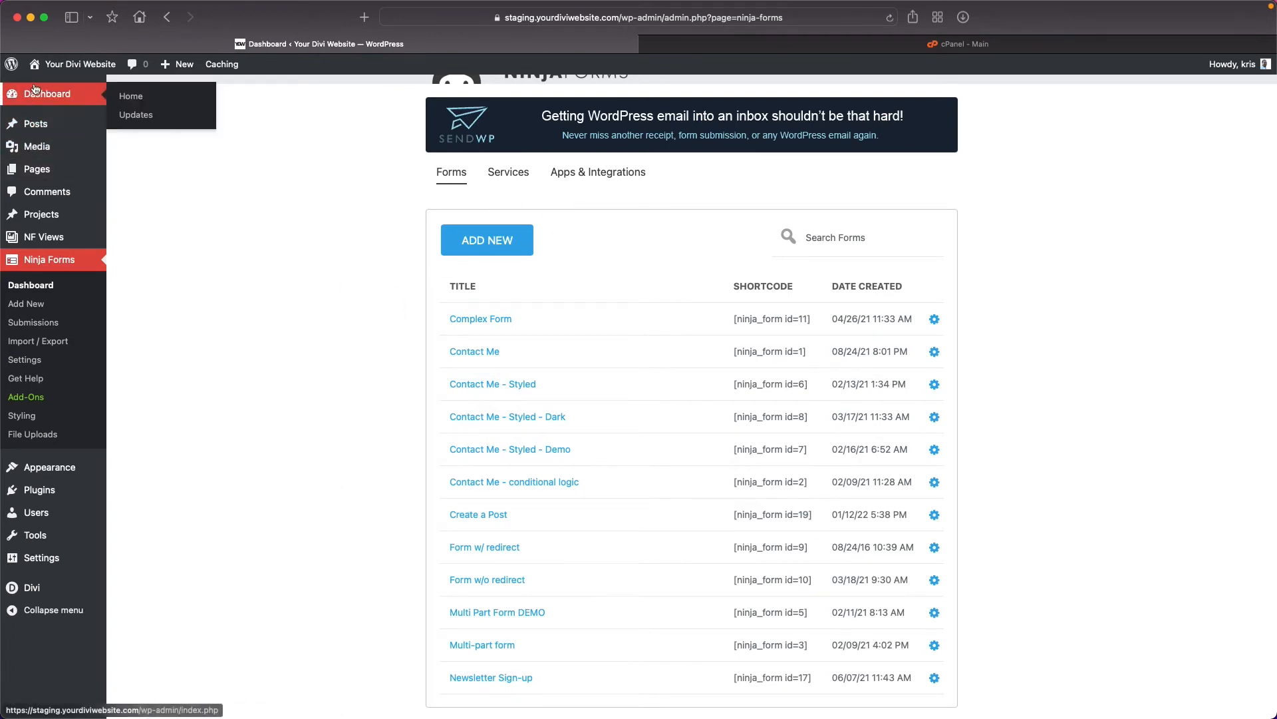
left_click(41, 170, "super")
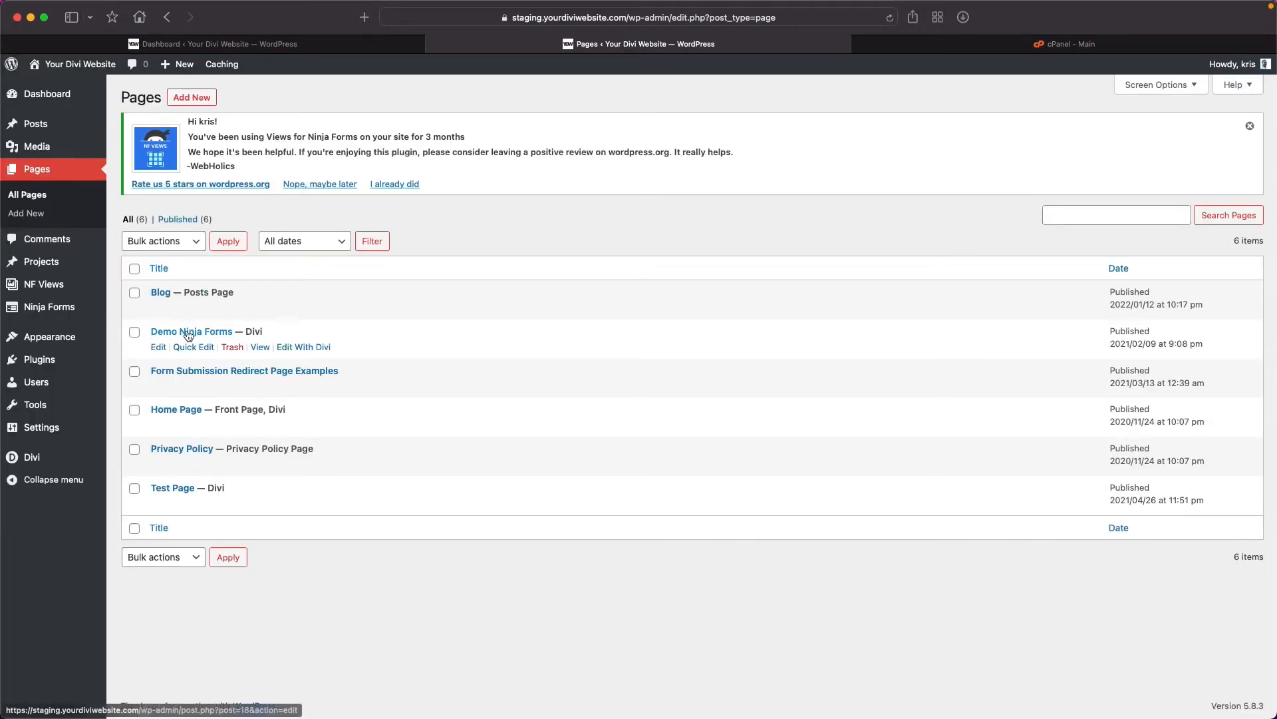
left_click(161, 346)
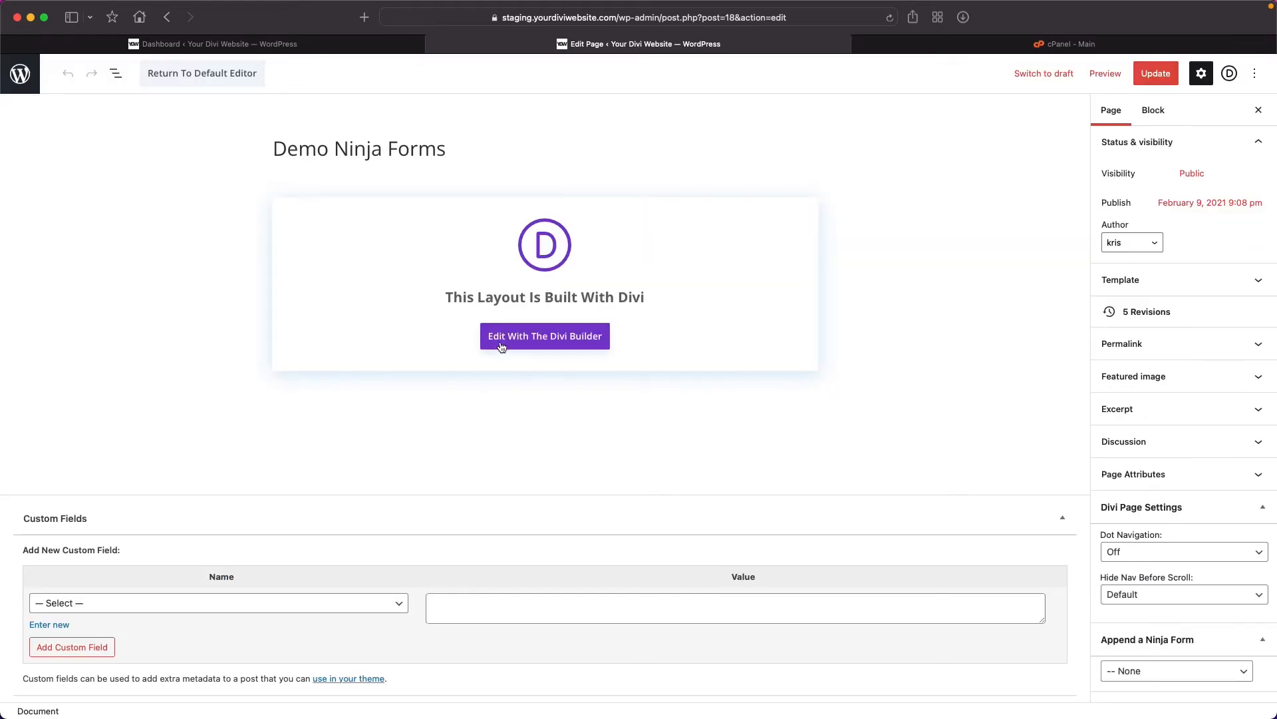
left_click(545, 338)
left_click(545, 338)
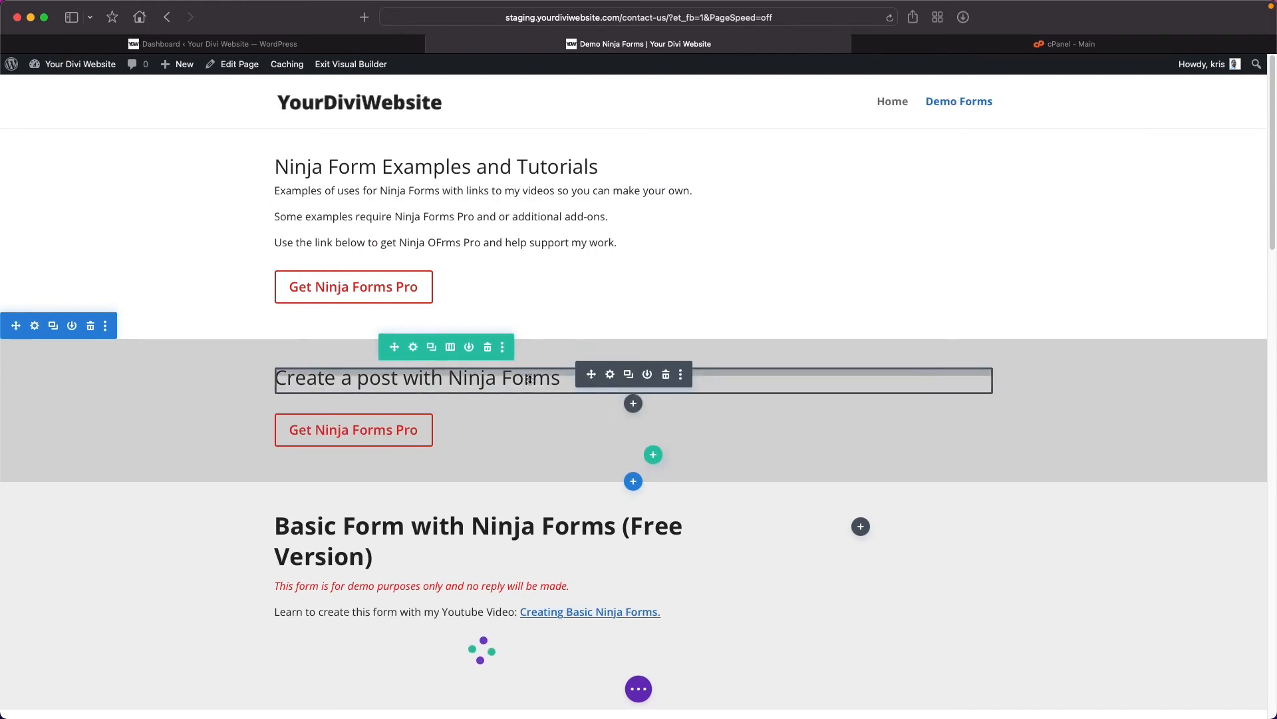
- Add the shortcode [ninja_form id=19] below the heading in the "Create a post with Ninja Forms" text module, save the page and exit the Visual Builder
left_click(611, 374)
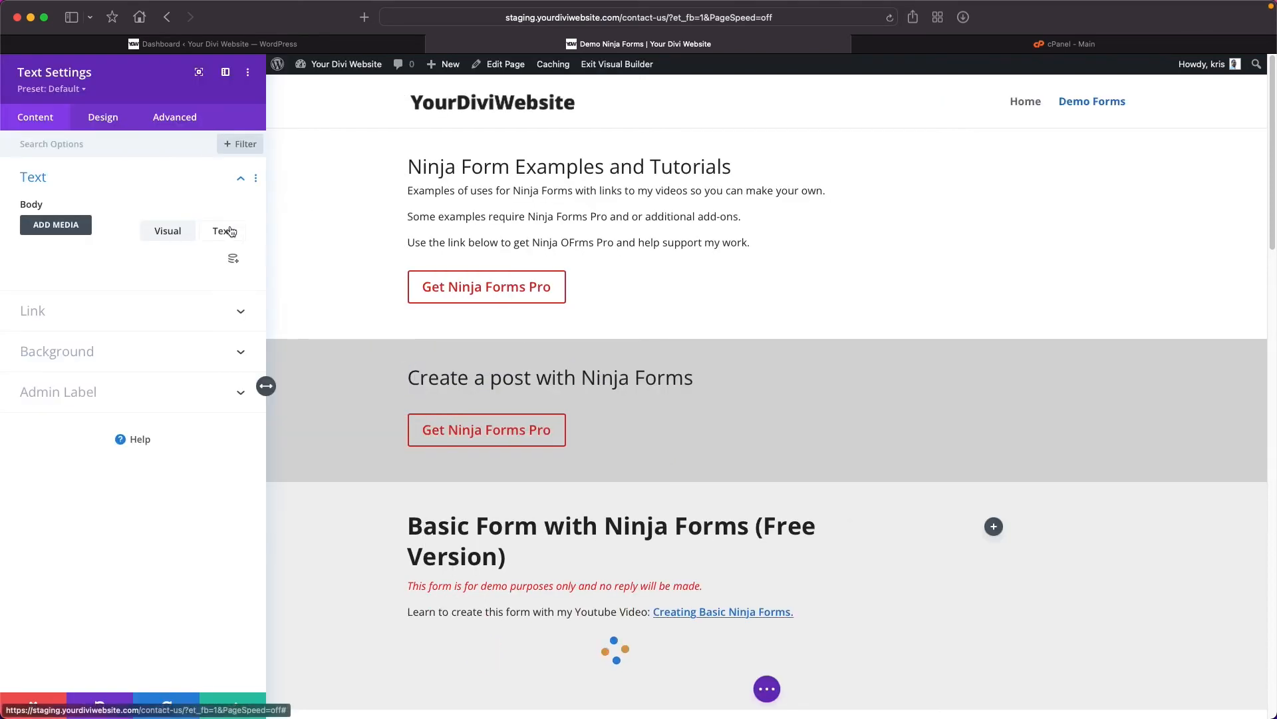
left_click(171, 231)
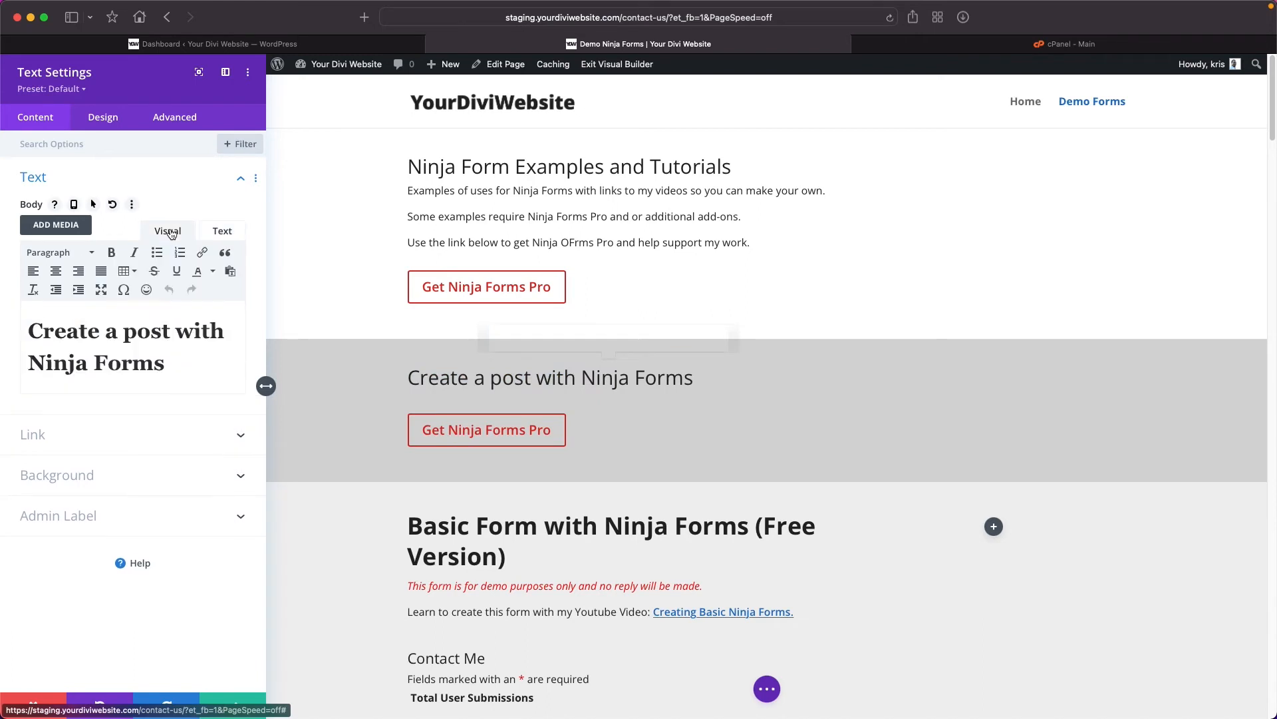
left_click(175, 360)
key("Return")
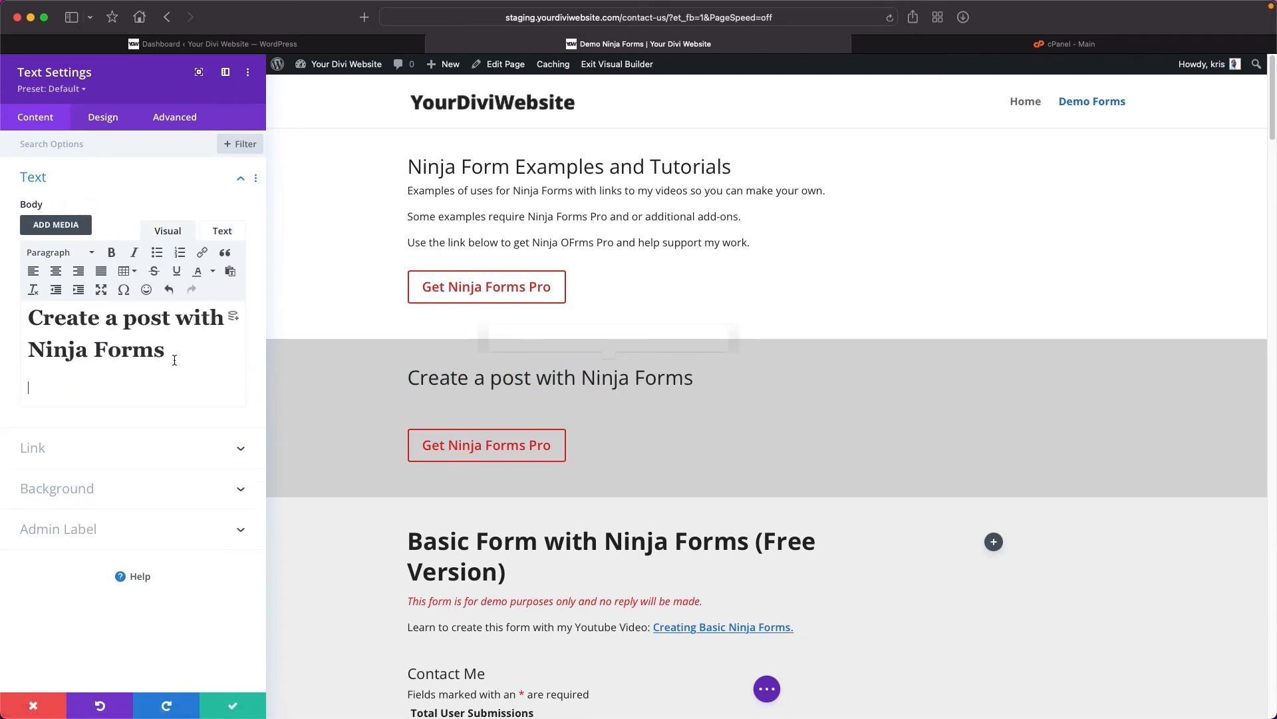
type("[ninja_form id=19]")
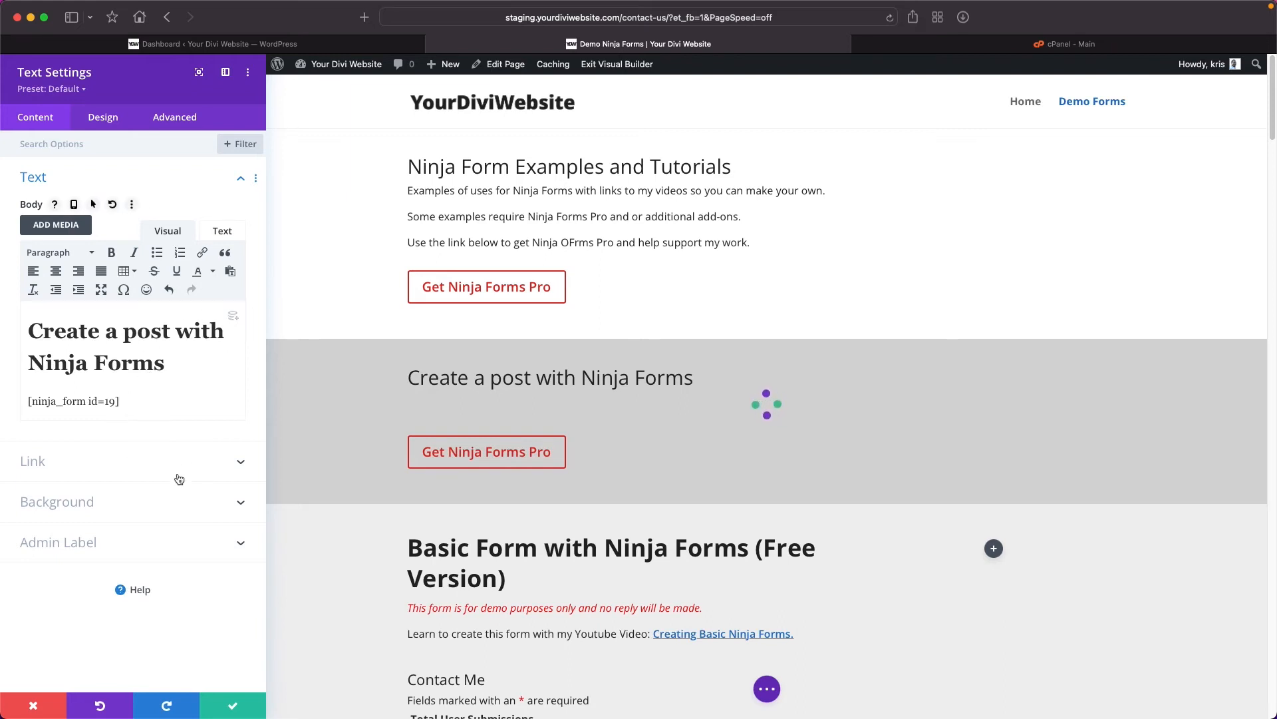
left_click(227, 708)
left_click(634, 688)
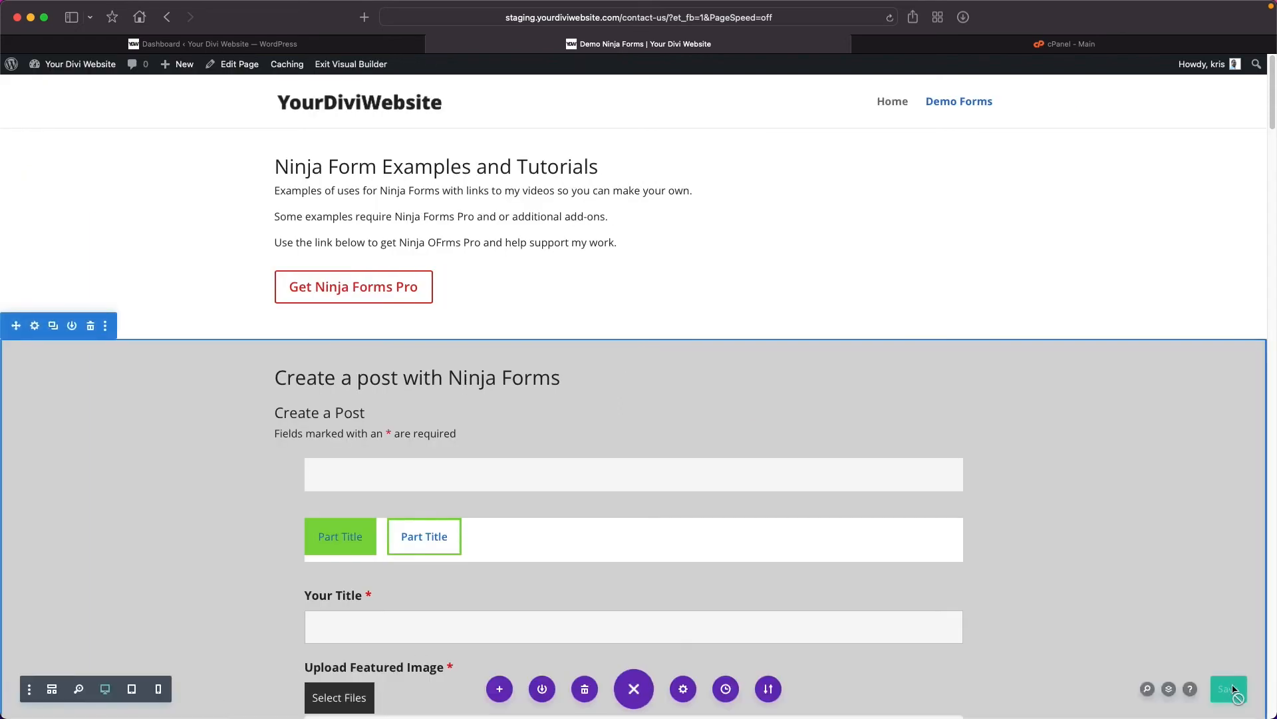
left_click(357, 65)
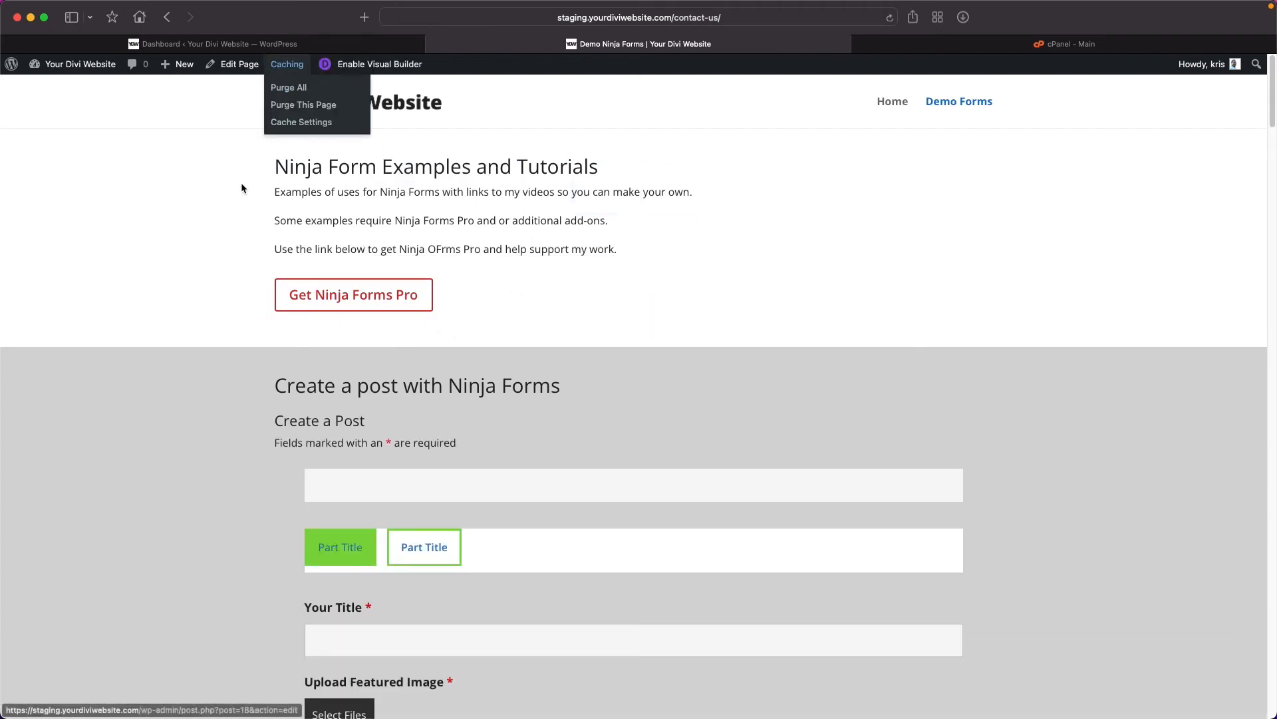
- Review the embedded Create a Post form on the published page, including its second part and its fields down to the submit button
scroll(244, 388, "down", 2)
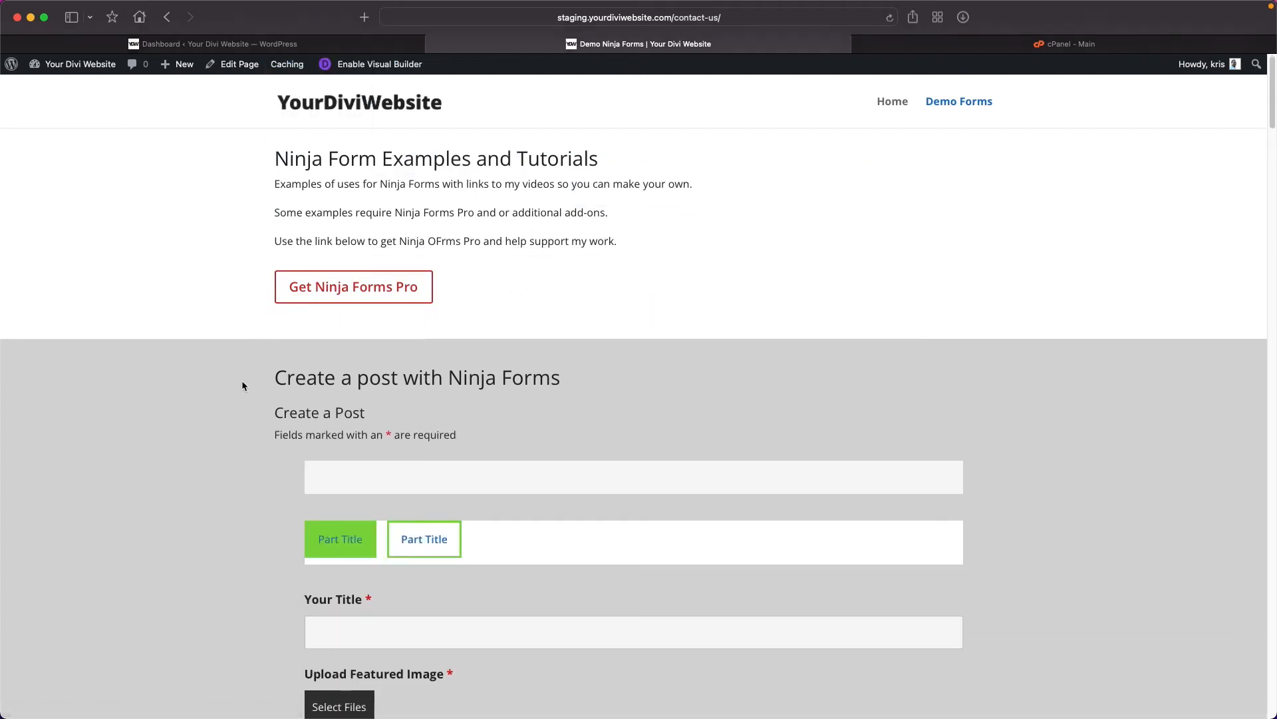
scroll(243, 376, "up", 2)
scroll(243, 380, "down", 5)
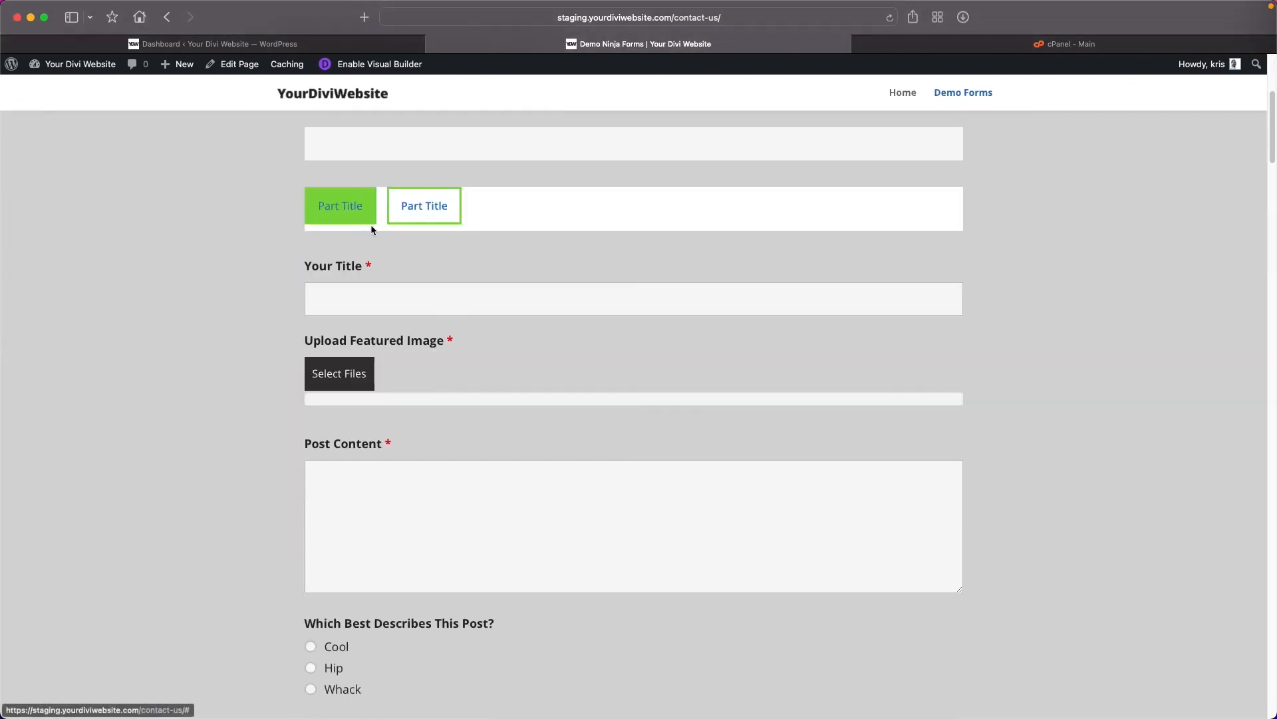
left_click(411, 206)
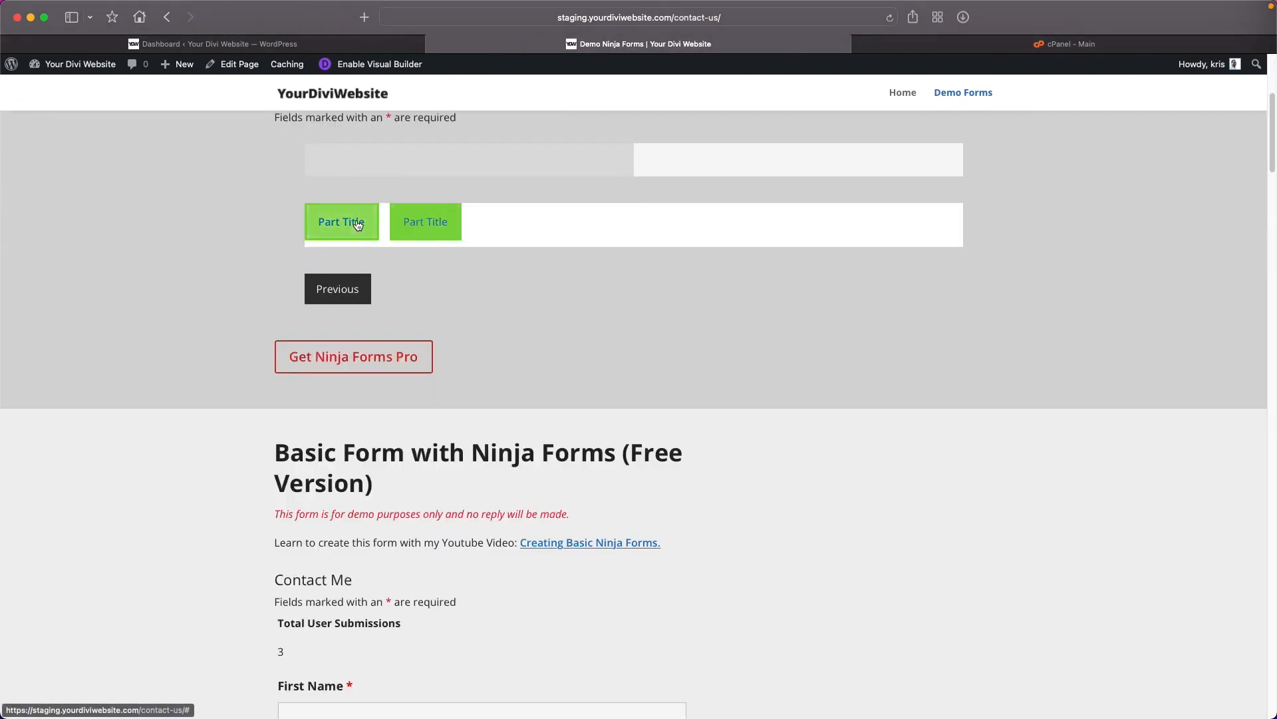
scroll(237, 429, "down", 15)
scroll(237, 432, "up", 2)
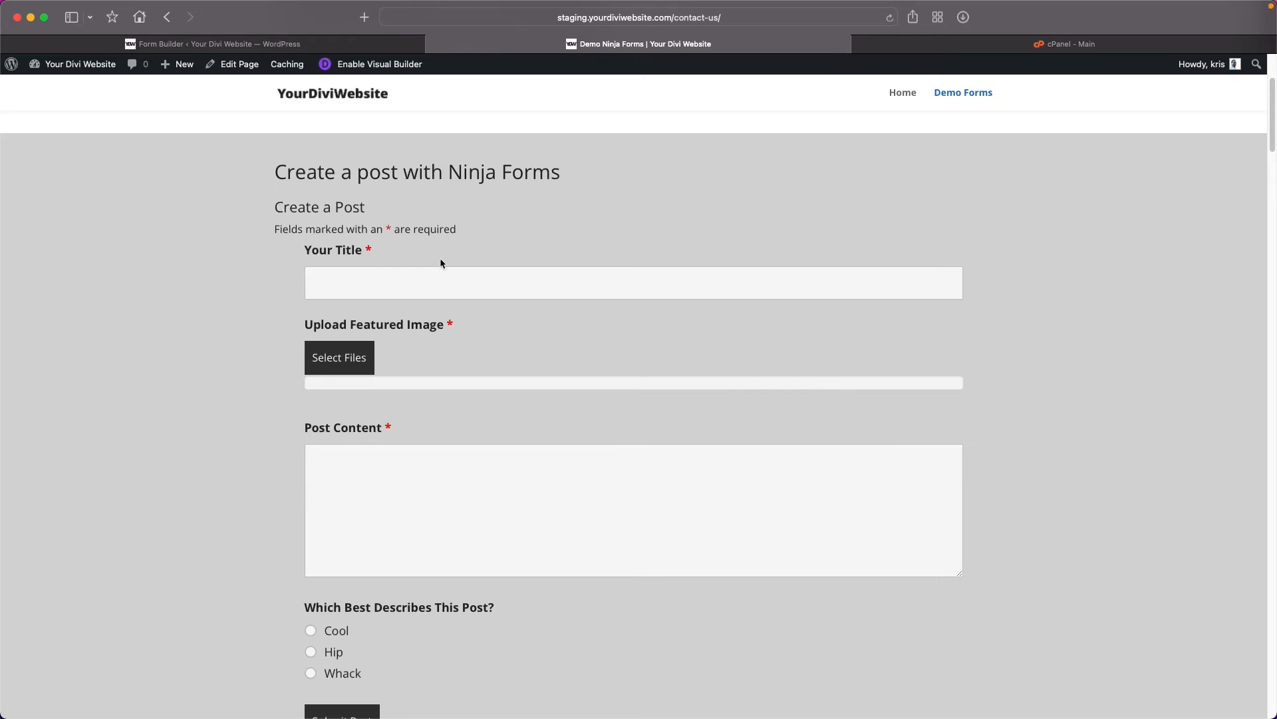
scroll(443, 443, "down", 2)
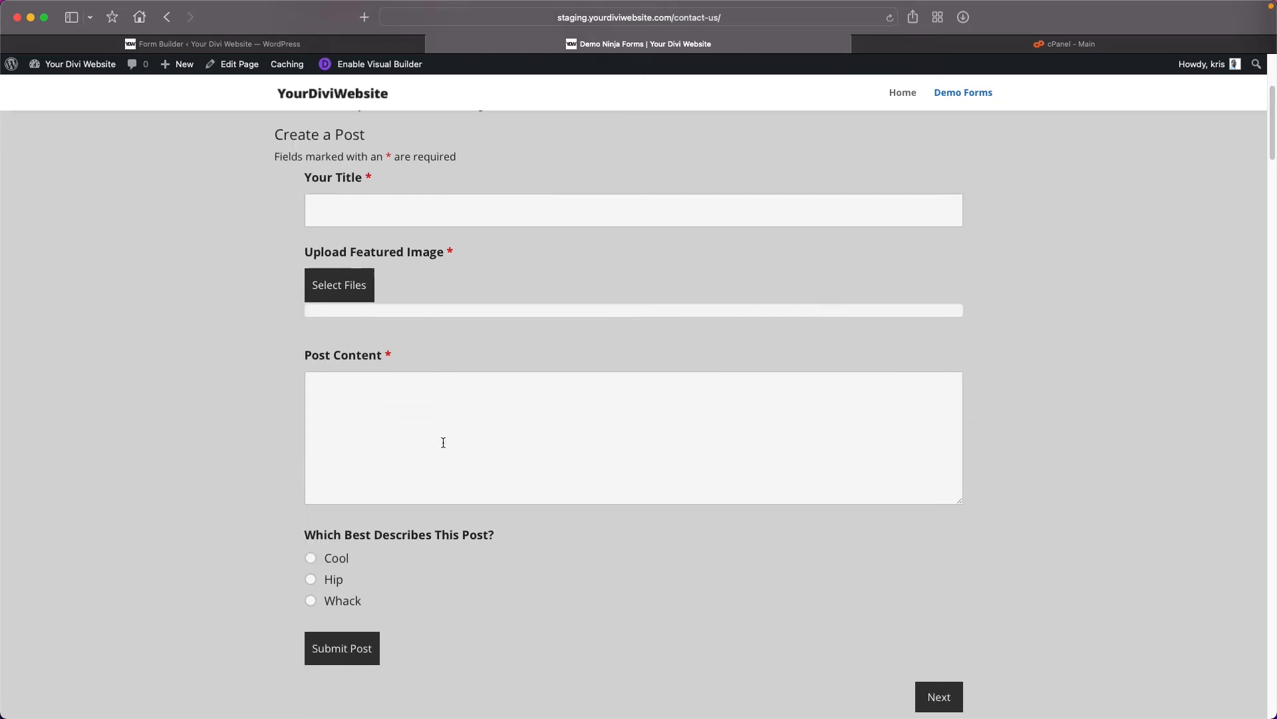
scroll(443, 442, "up", 3)
- Enter "Submit a post with a form." as the form's Your Title and upload an image file as the featured image
left_click(484, 297)
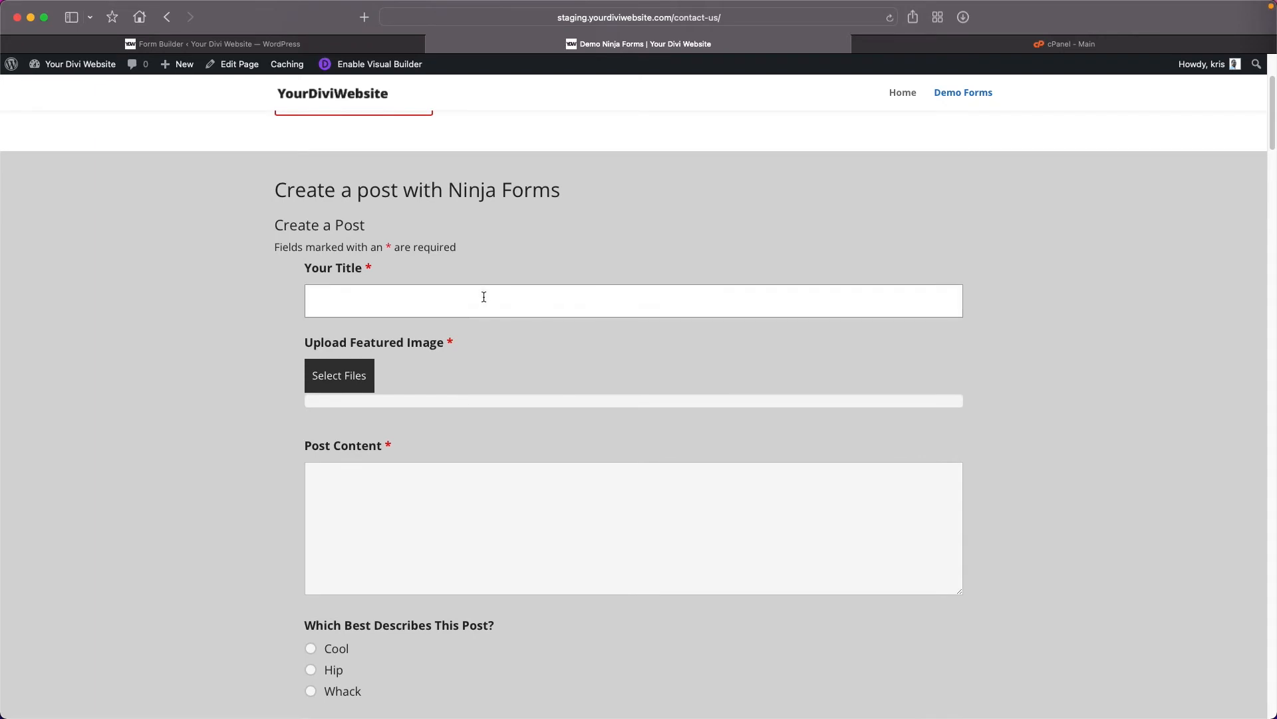
type("Submit a post with a form")
type(".")
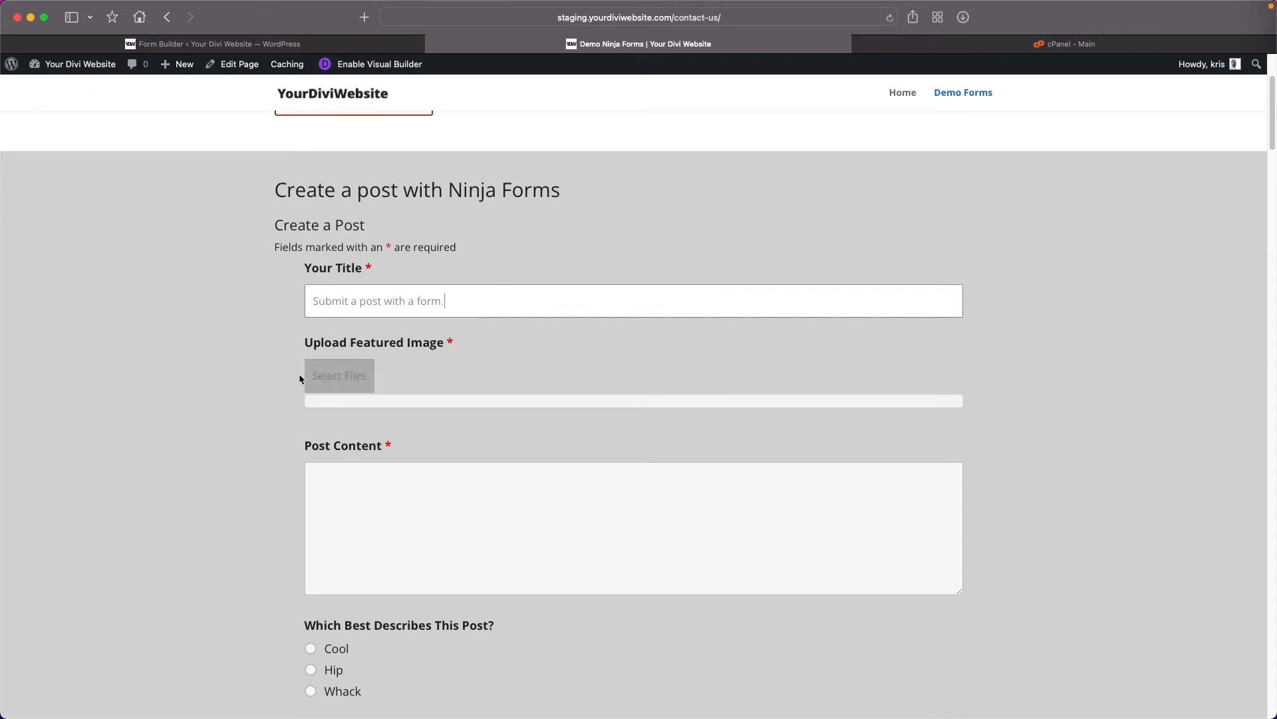
left_click(355, 377)
left_click(763, 363)
left_click(841, 590)
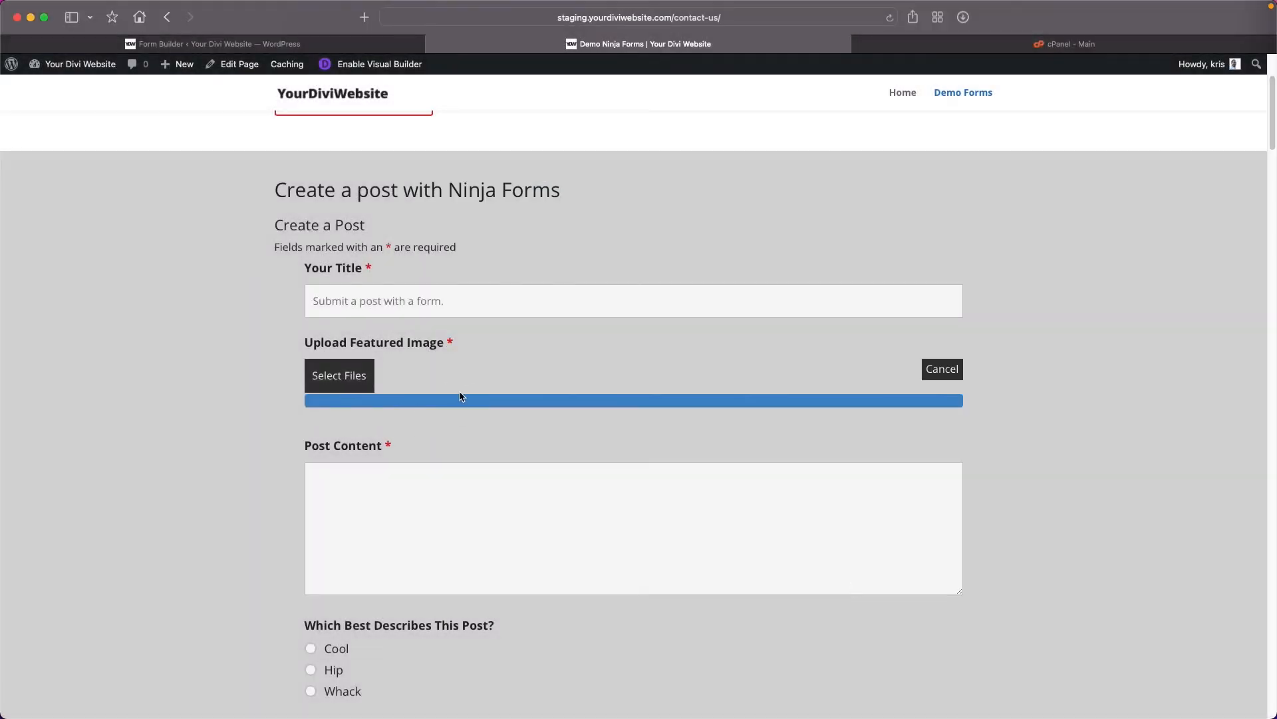
- Fill in Post Content with "This post was created by a form on the front end of my website."
left_click(366, 489)
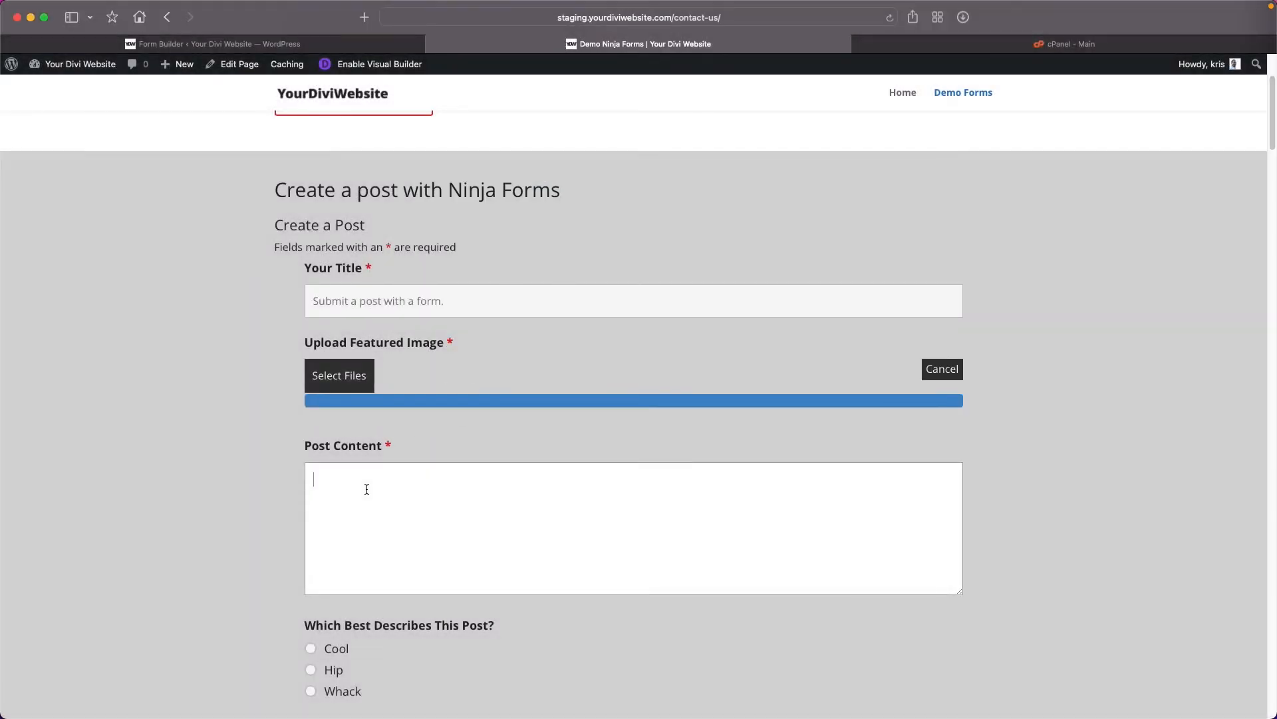
type("This post was created by a form on the front end of my website.")
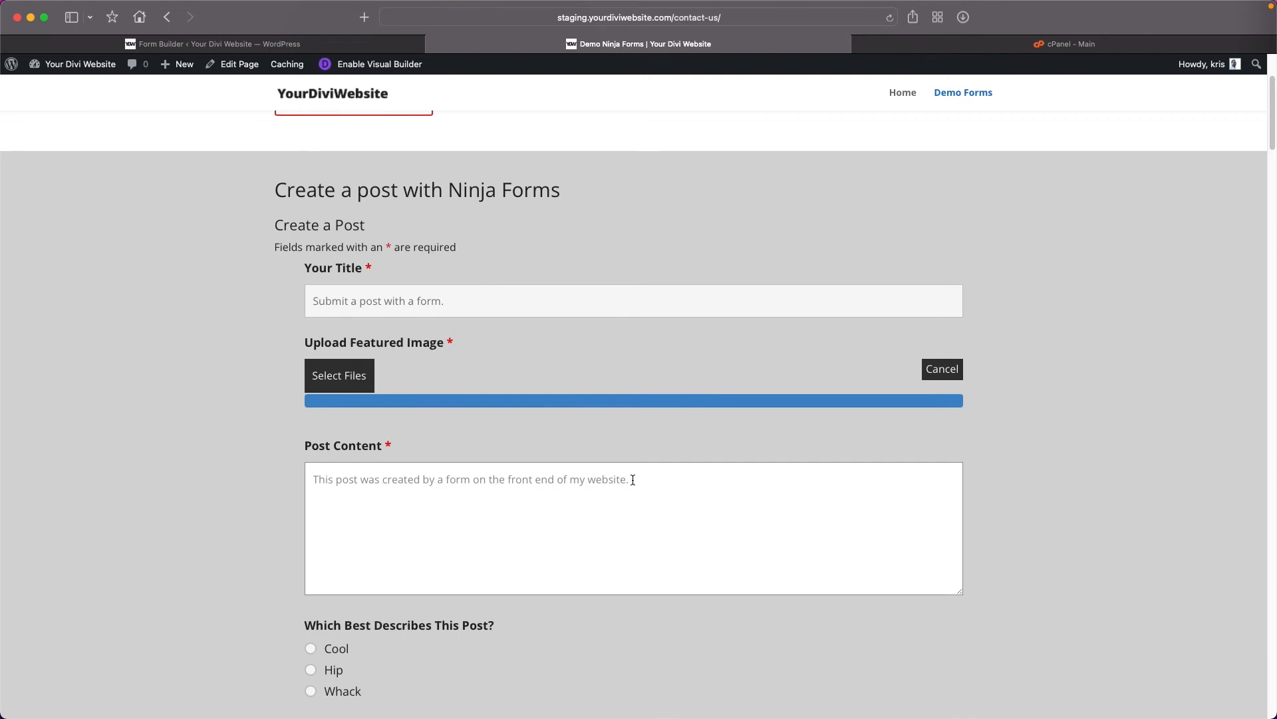
scroll(431, 446, "up", 3)
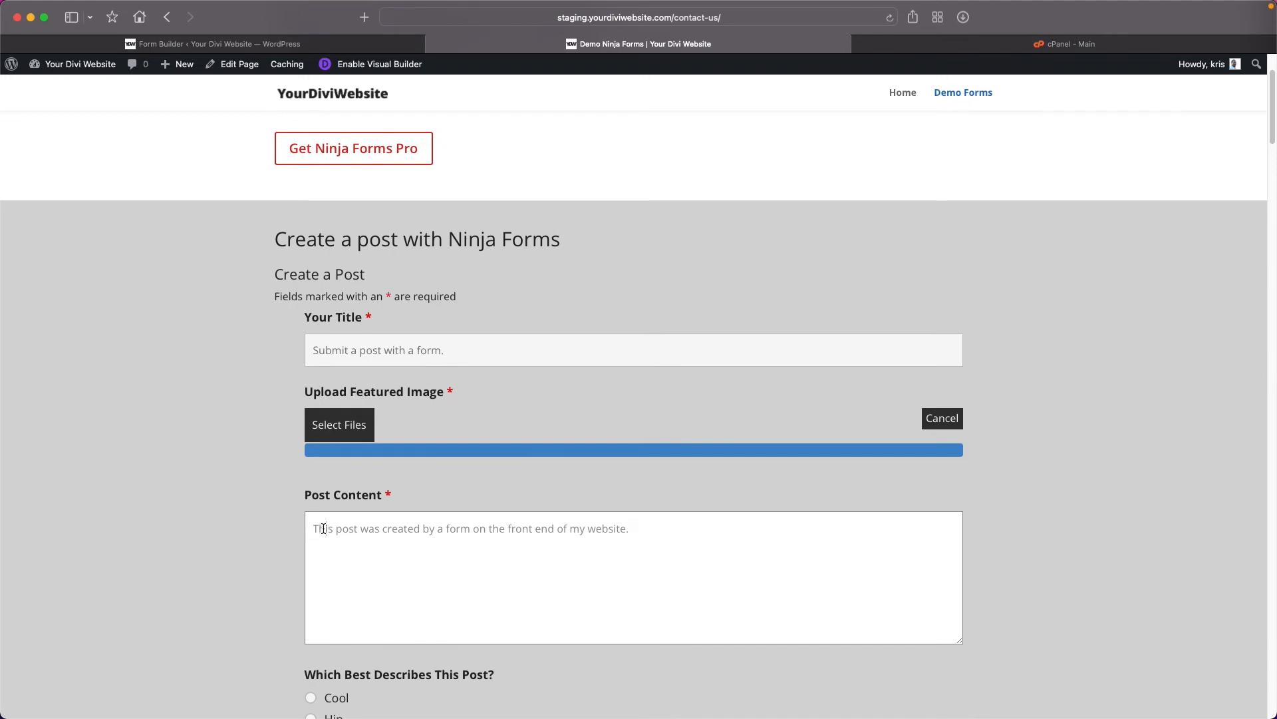
left_click(326, 530)
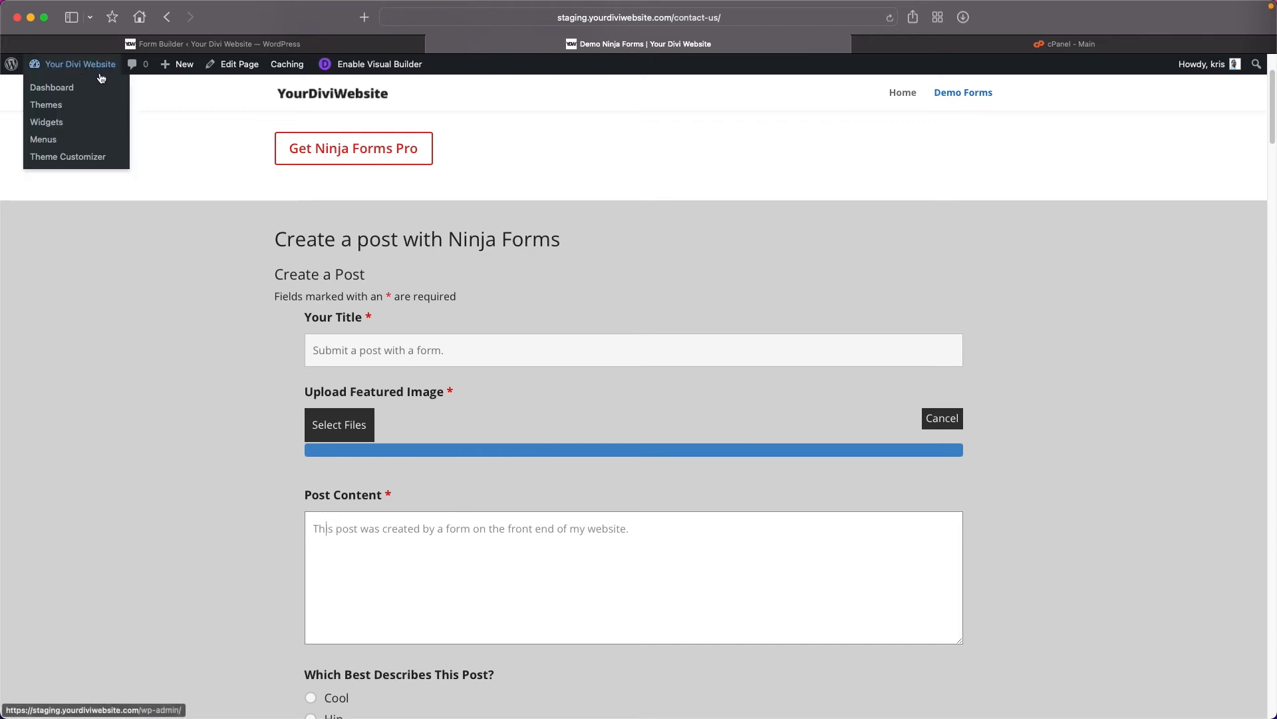
left_click(225, 496)
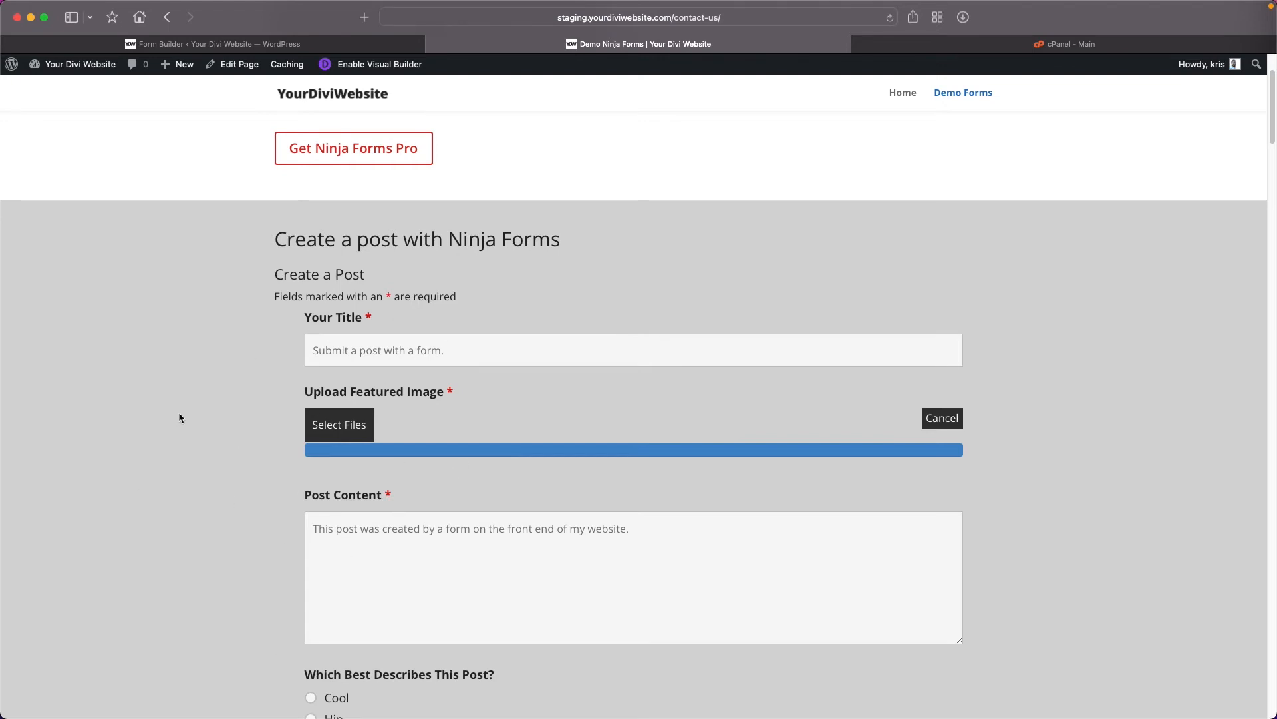
- Choose Hip as the description that best fits the post and submit the form
scroll(222, 417, "down", 5)
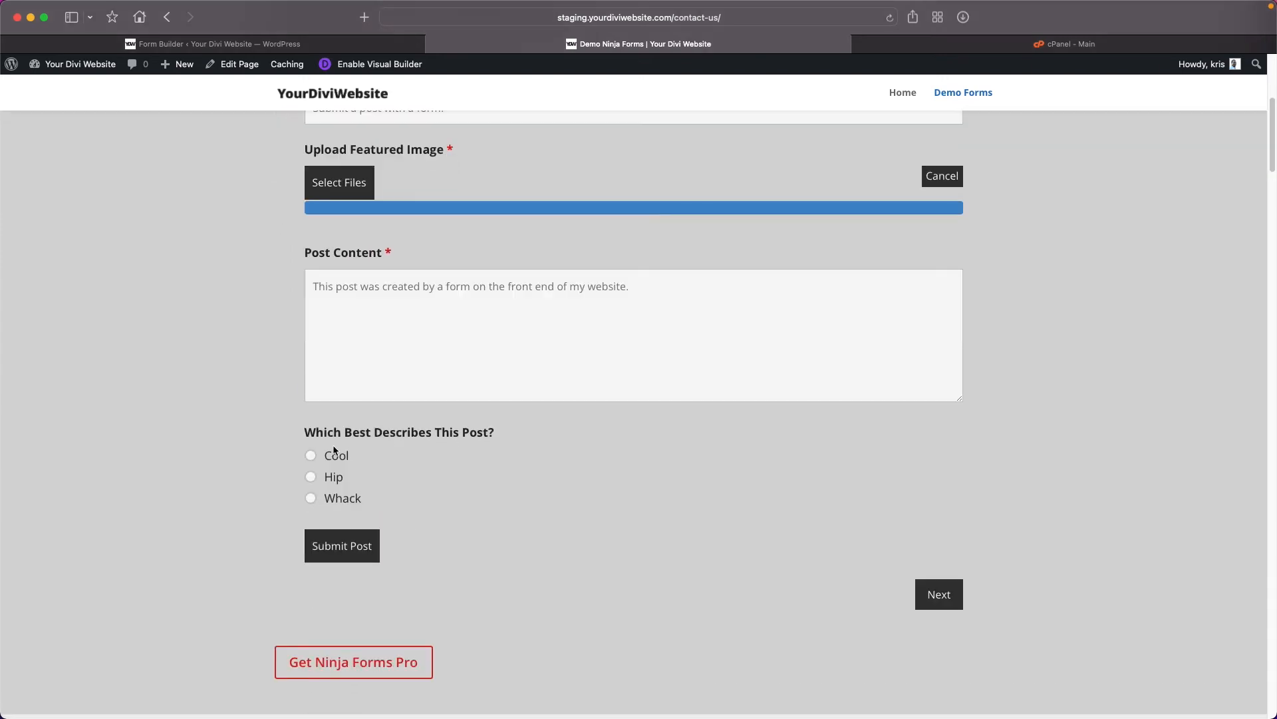
left_click(312, 476)
left_click(353, 547)
left_click(341, 545)
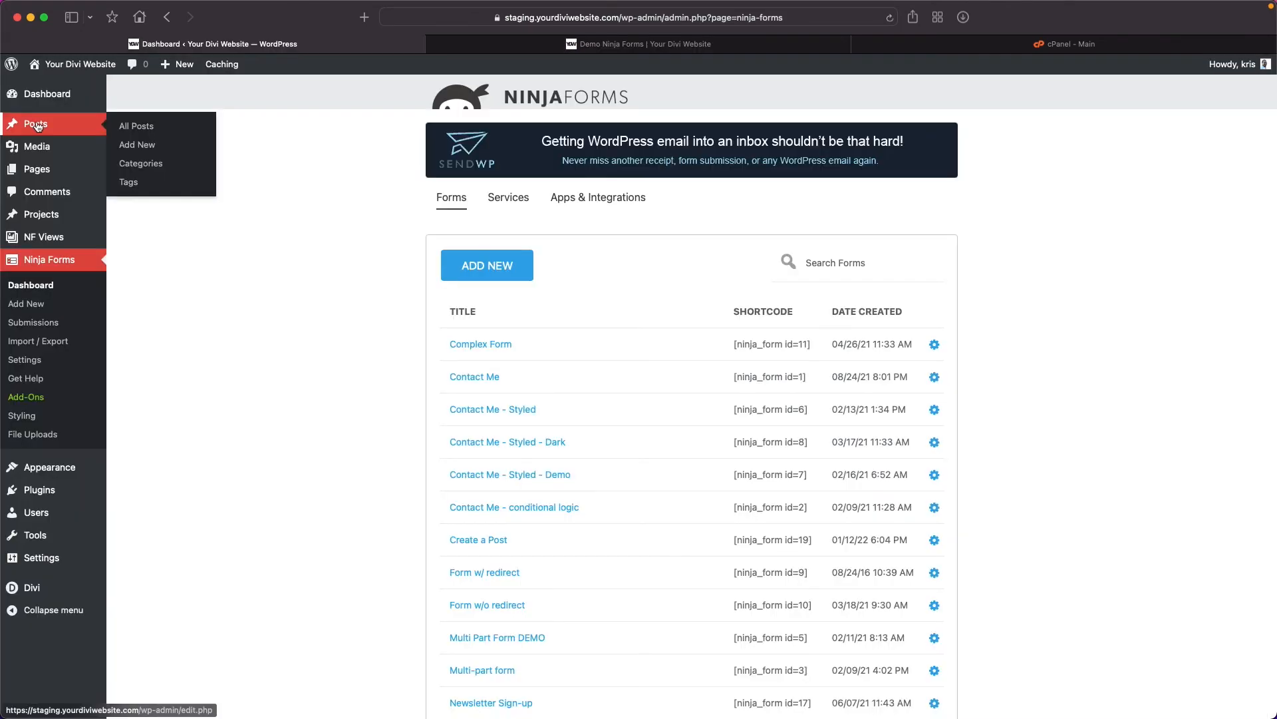
- Open the dashboard's posts list in a new tab and check the submitted post's Quick Edit status options without changing them
left_click(37, 126, "super")
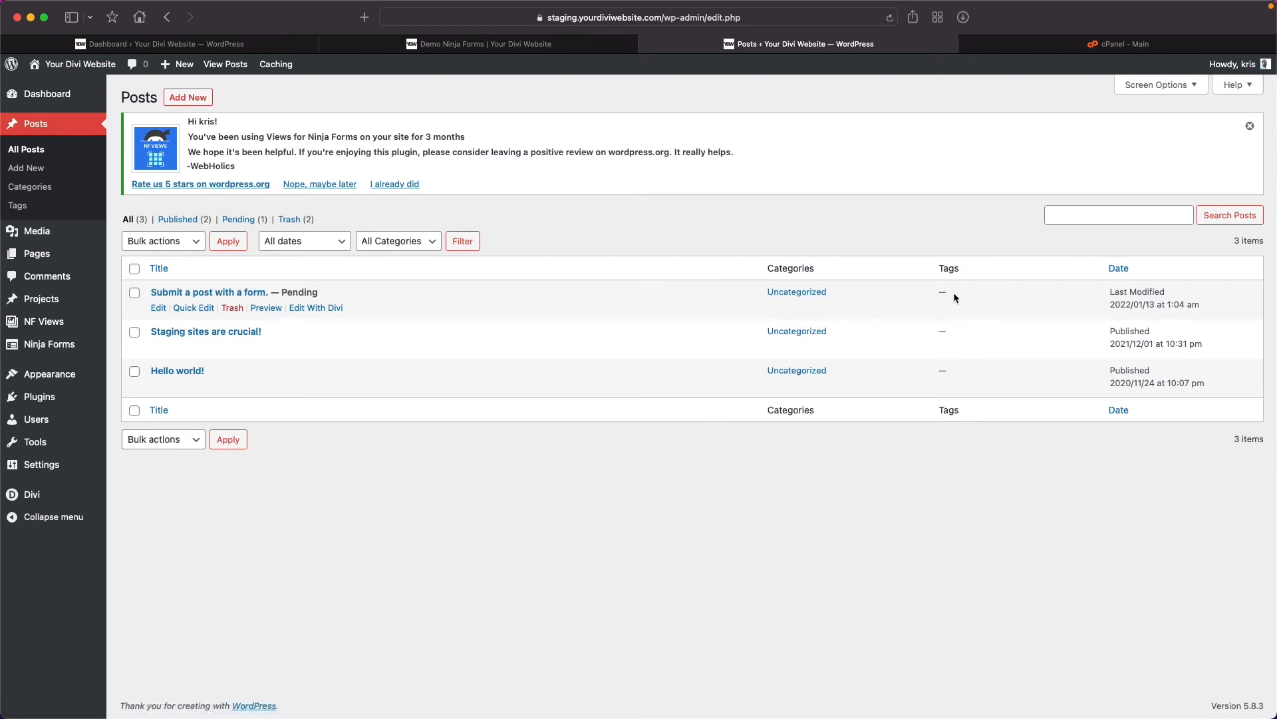
left_click(184, 309)
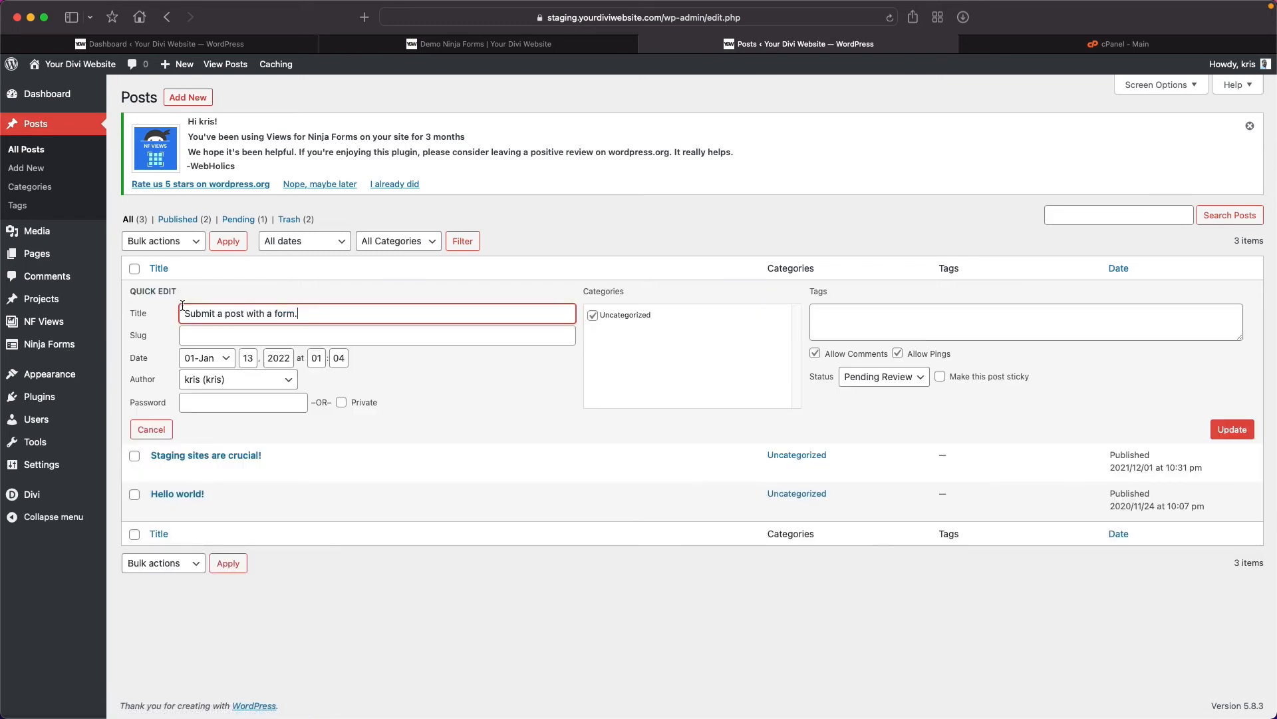
left_click(912, 377)
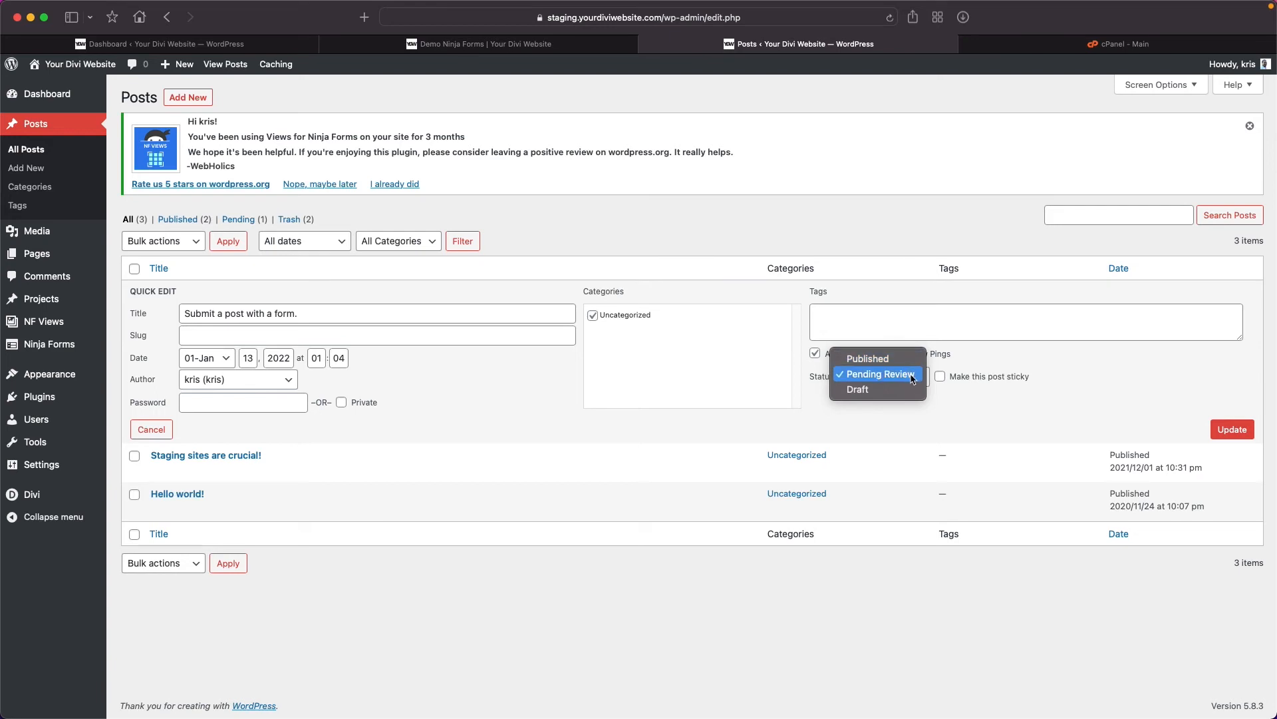
left_click(608, 213)
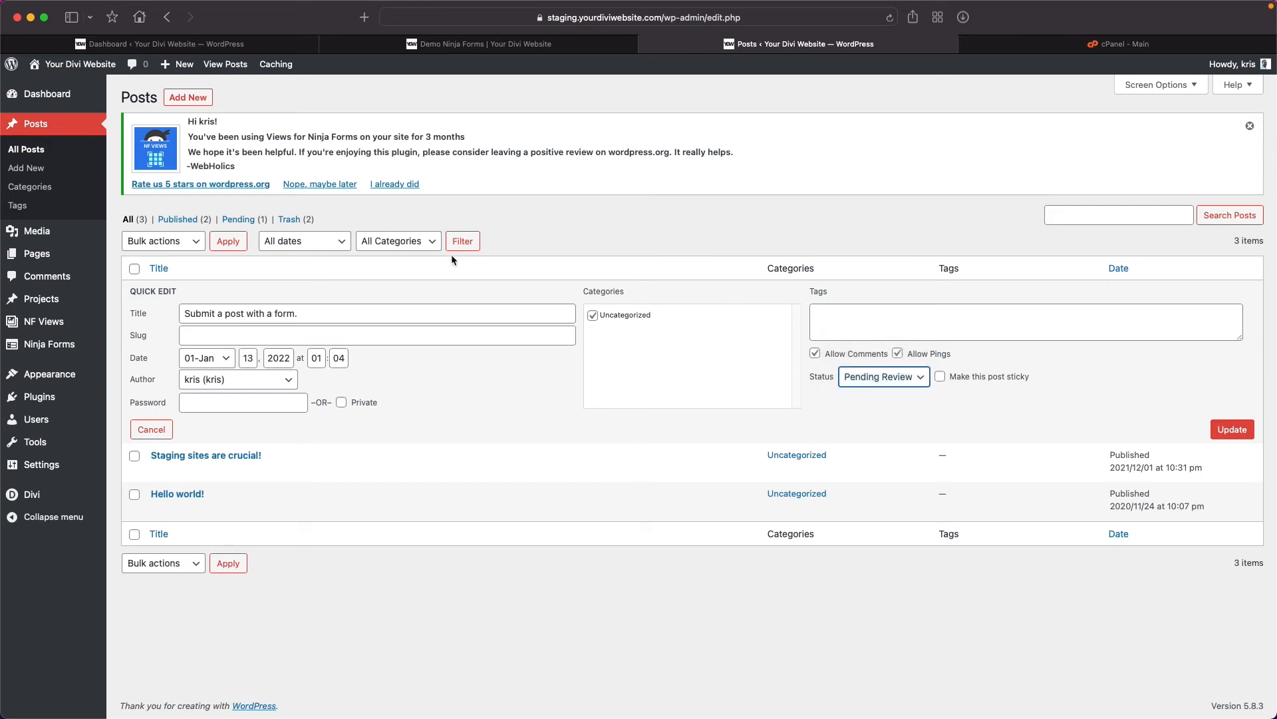
left_click(163, 269)
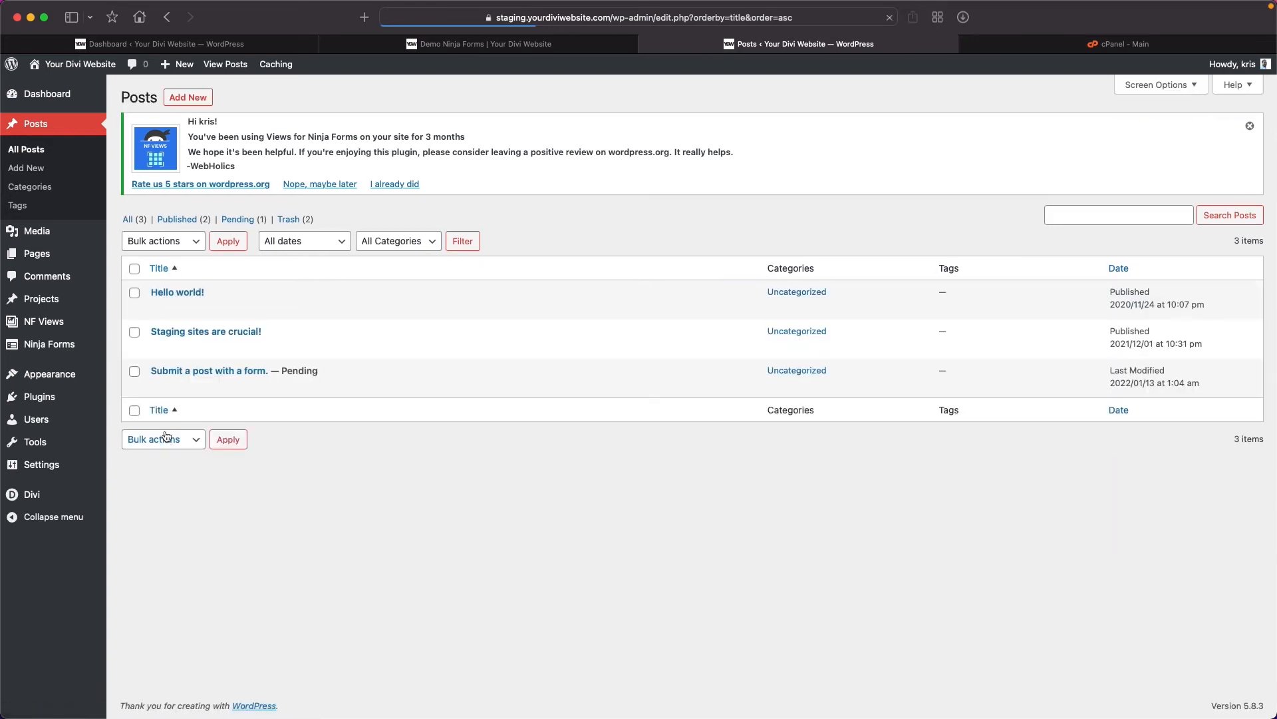
- Open the post "Submit a post with a form." in the editor and examine its content and the post_vibe custom field
left_click(163, 370)
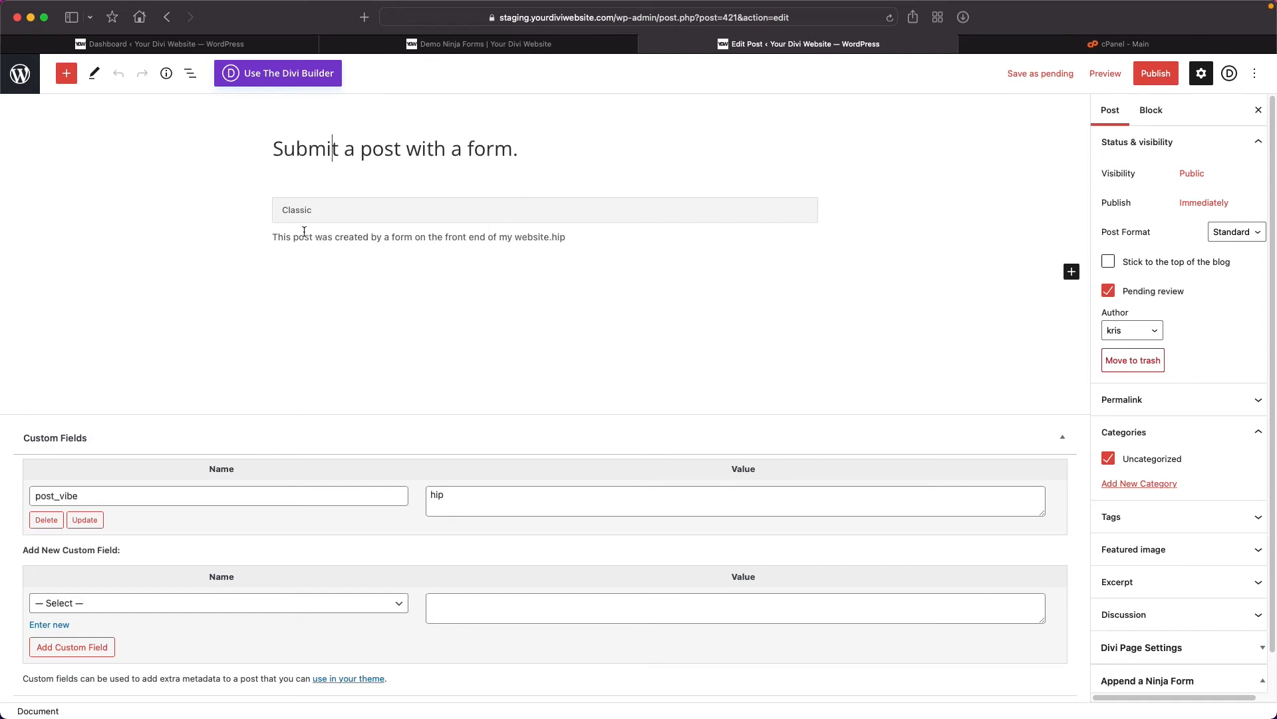
left_click_drag(293, 237, 407, 241)
left_click(453, 238)
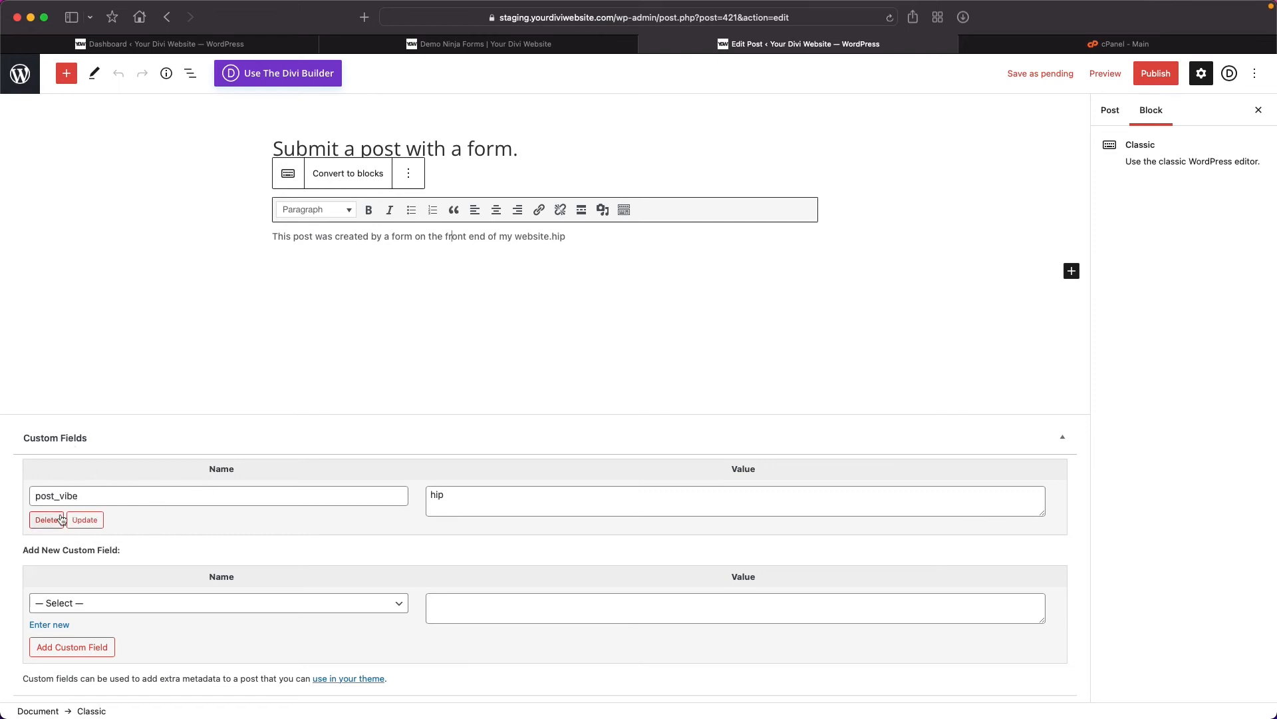
left_click(85, 499)
left_click(455, 497)
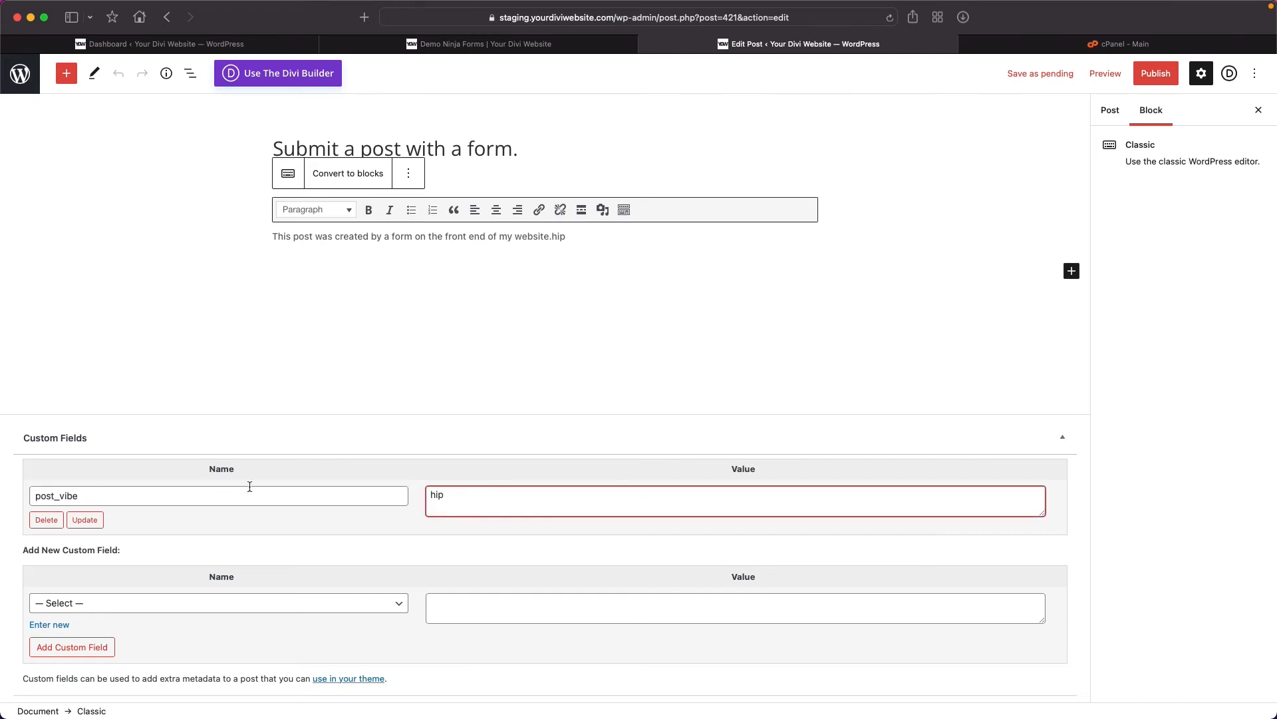
left_click_drag(79, 495, 37, 497)
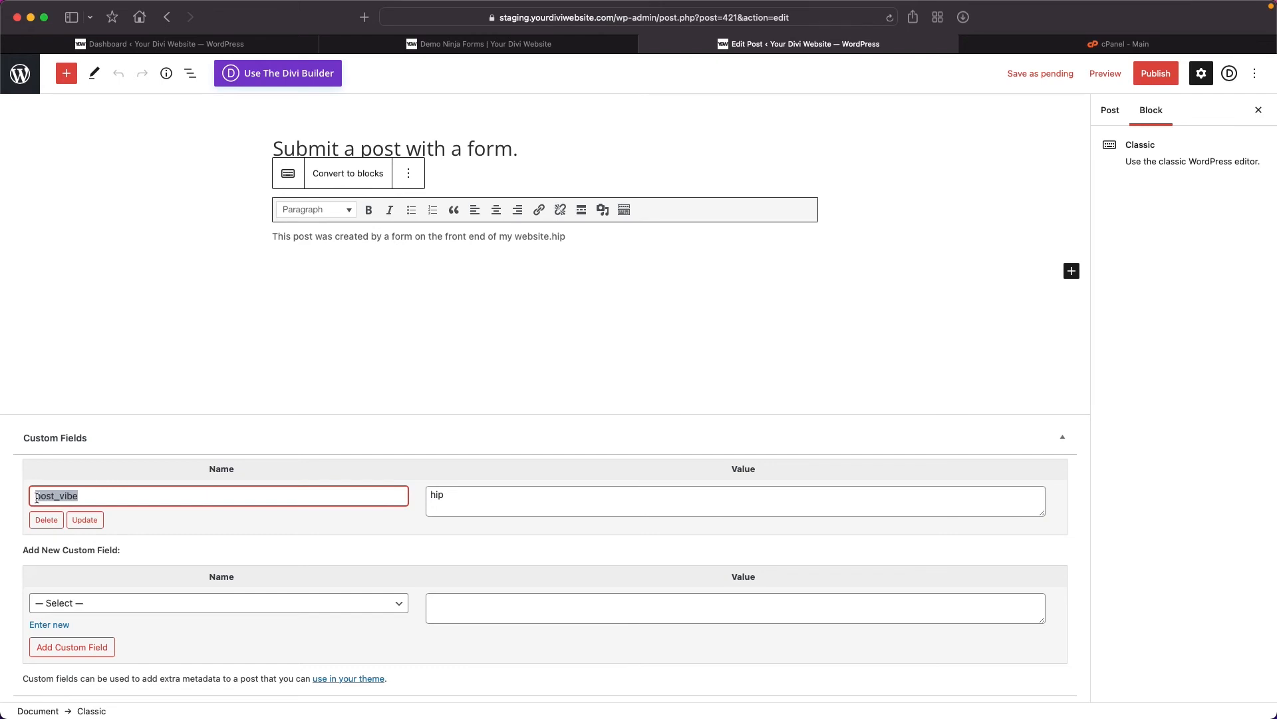
- Check the post's visibility options, keep it Public, and publish the post "Submit a post with a form."
left_click(455, 498)
left_click(1110, 264)
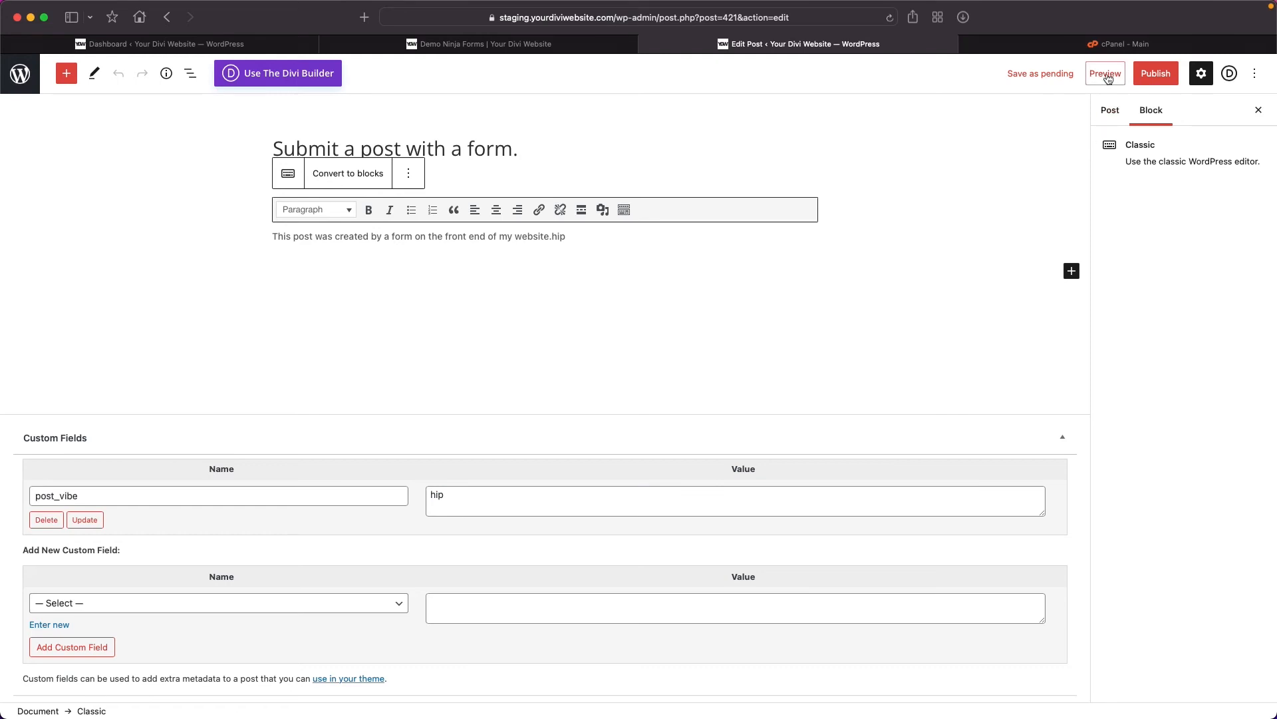
left_click(1113, 110)
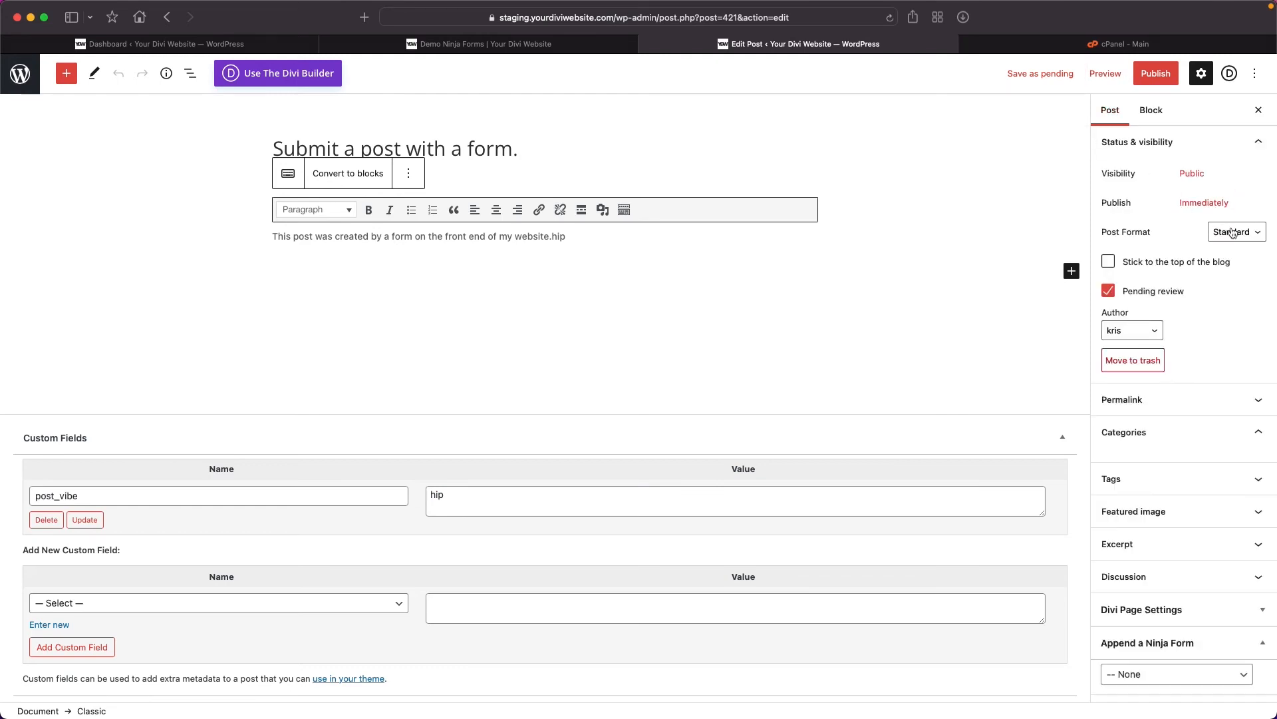
left_click(1192, 174)
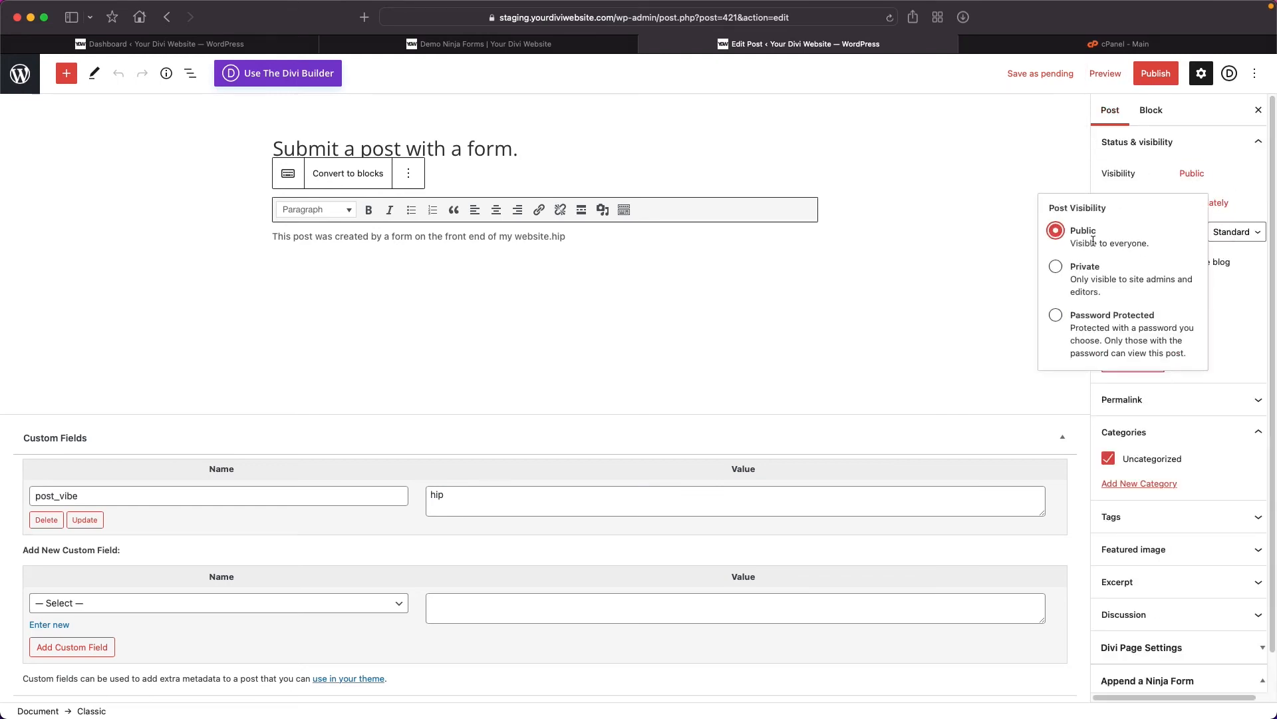
left_click(1007, 191)
left_click(1141, 71)
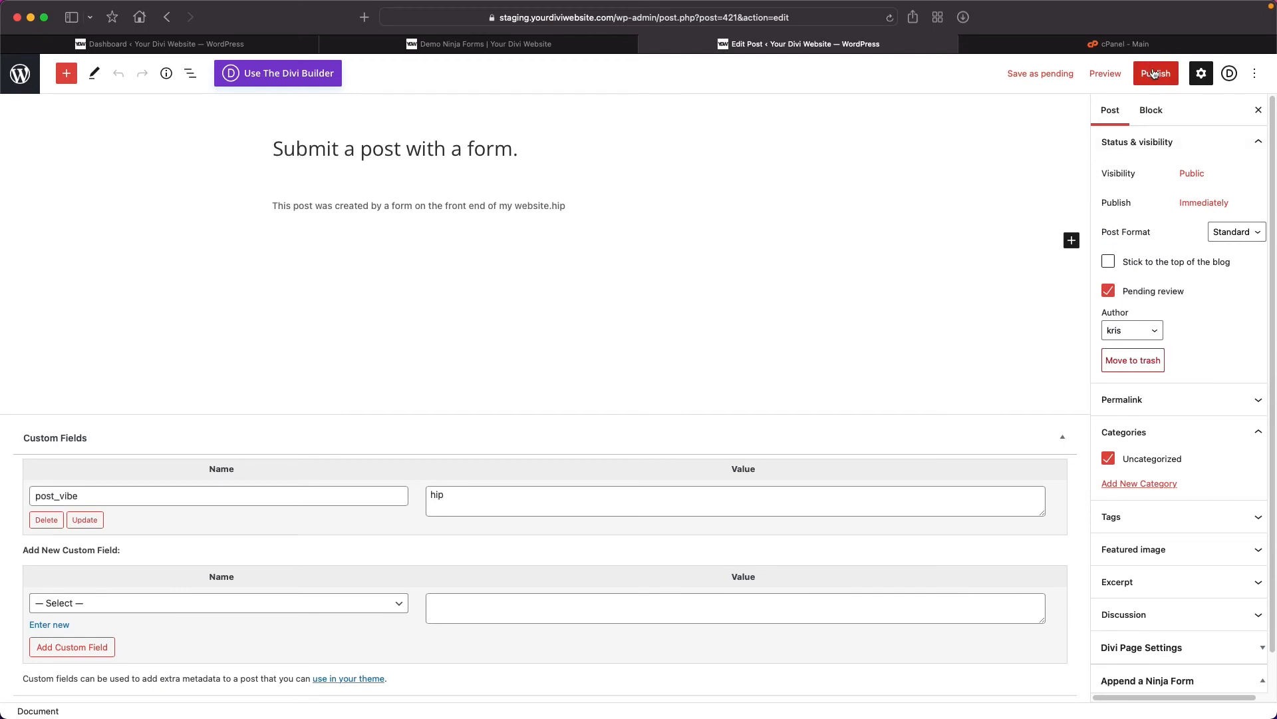
left_click(1142, 73)
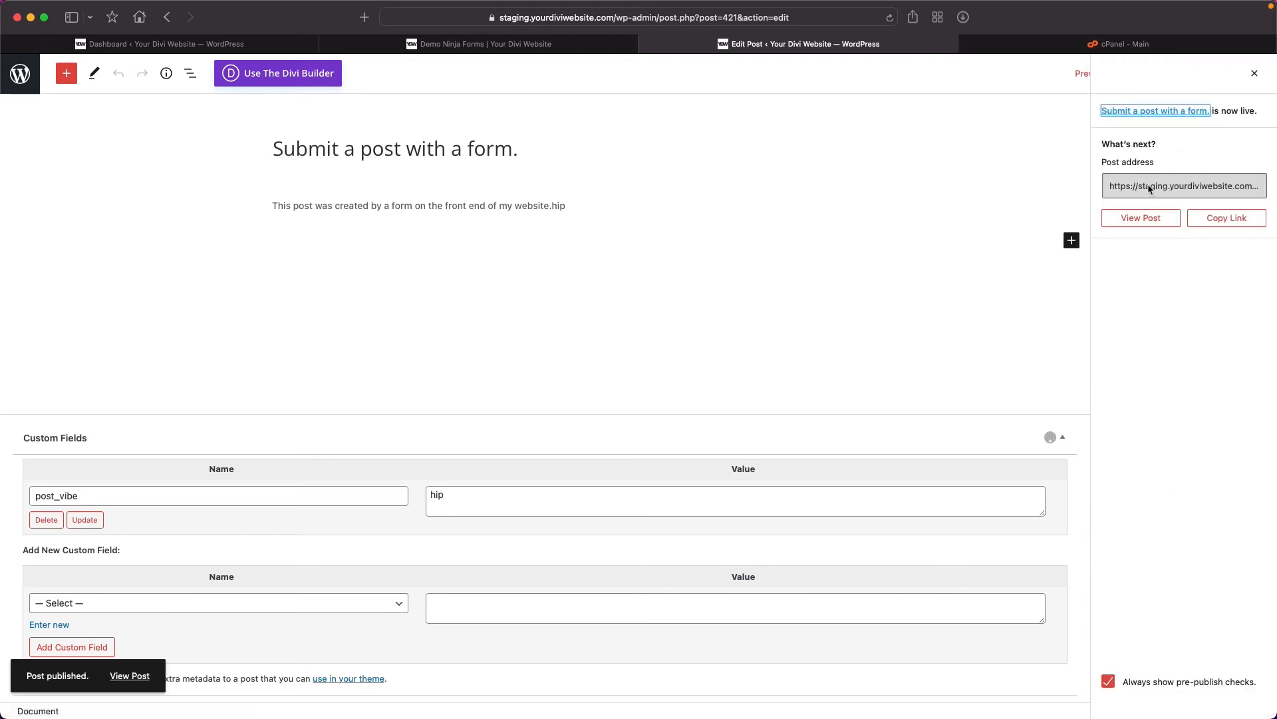
- View the published post on the front end and examine its title, featured image and body text, especially the ending
left_click(1141, 218)
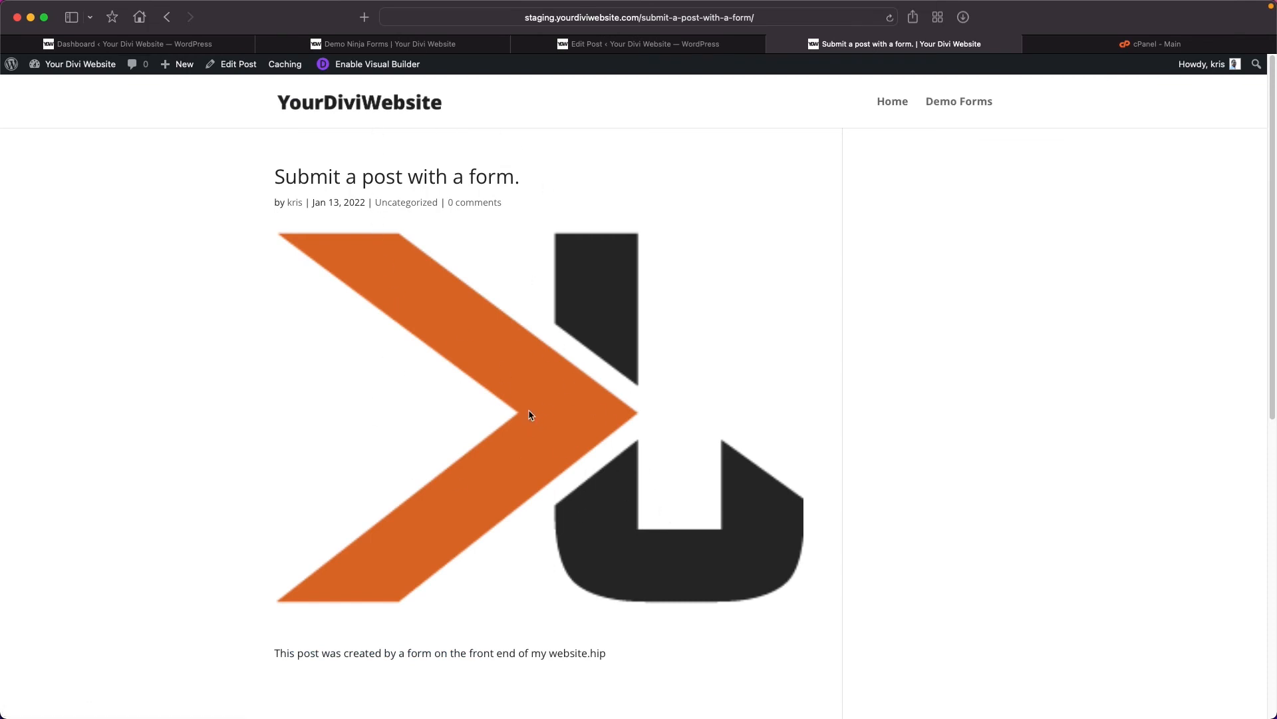
scroll(530, 415, "down", 5)
left_click_drag(353, 446, 620, 430)
scroll(537, 449, "down", 1)
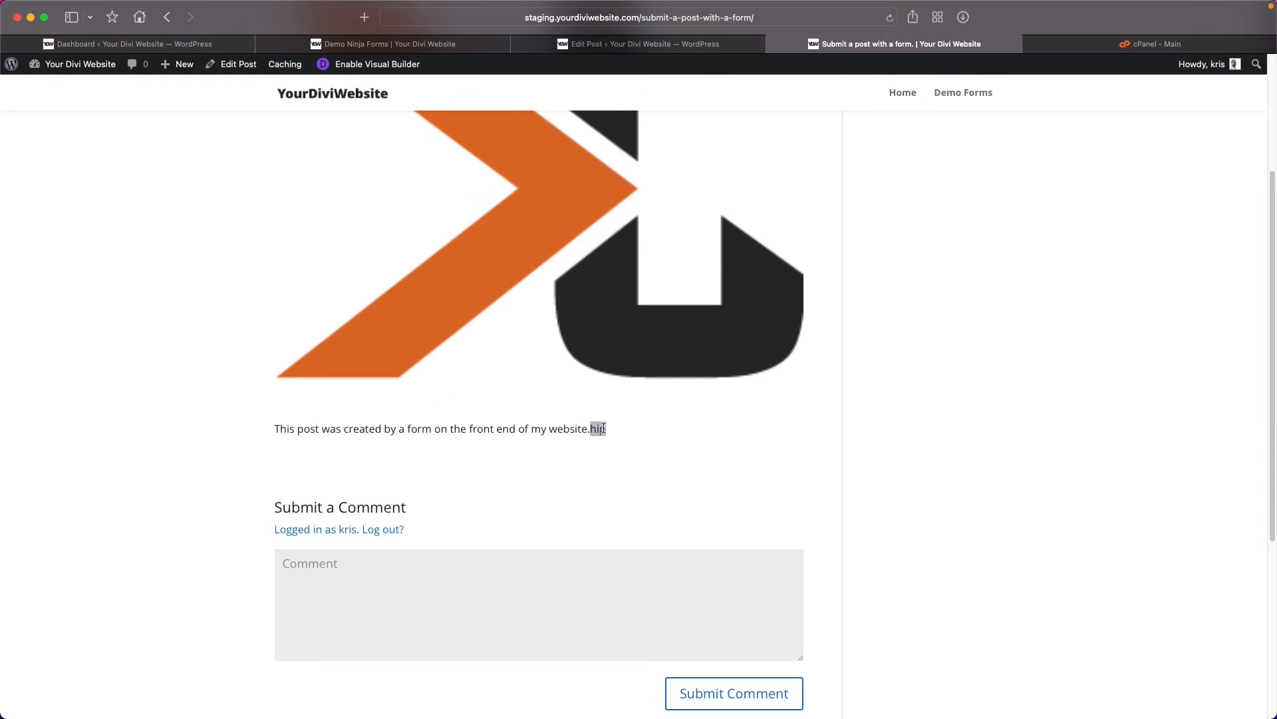
scroll(518, 353, "up", 5)
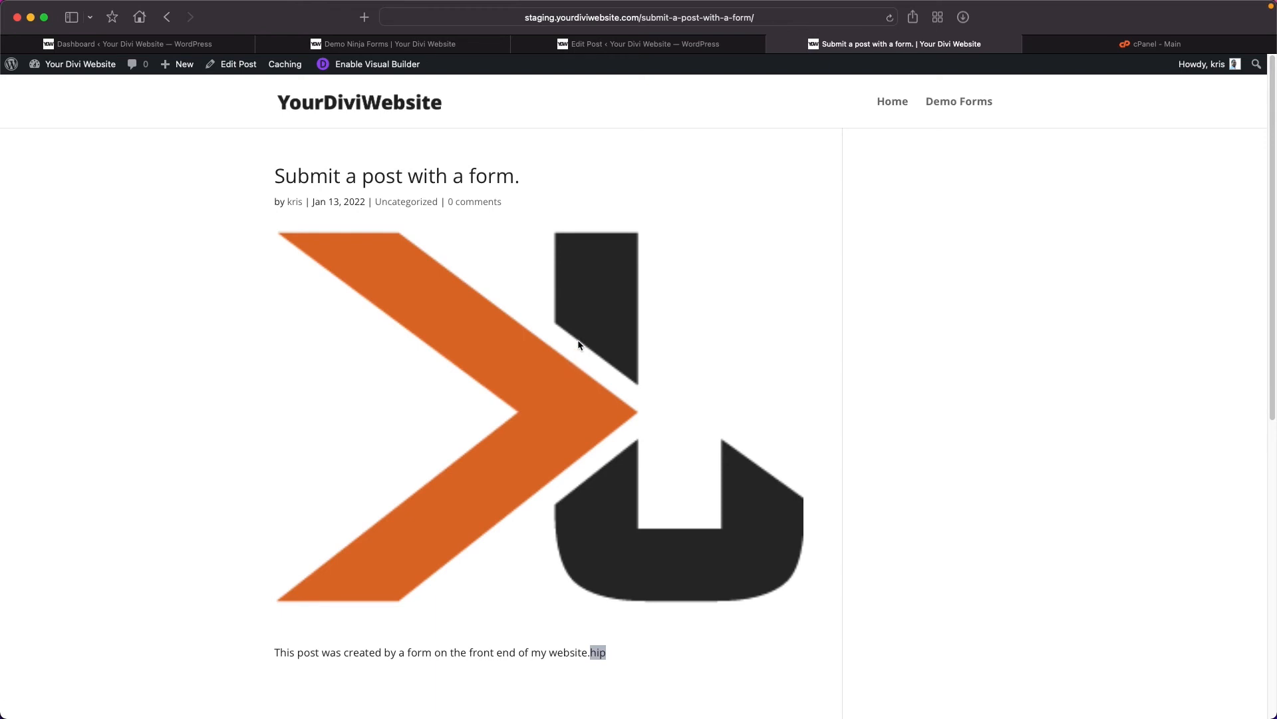
scroll(577, 343, "down", 2)
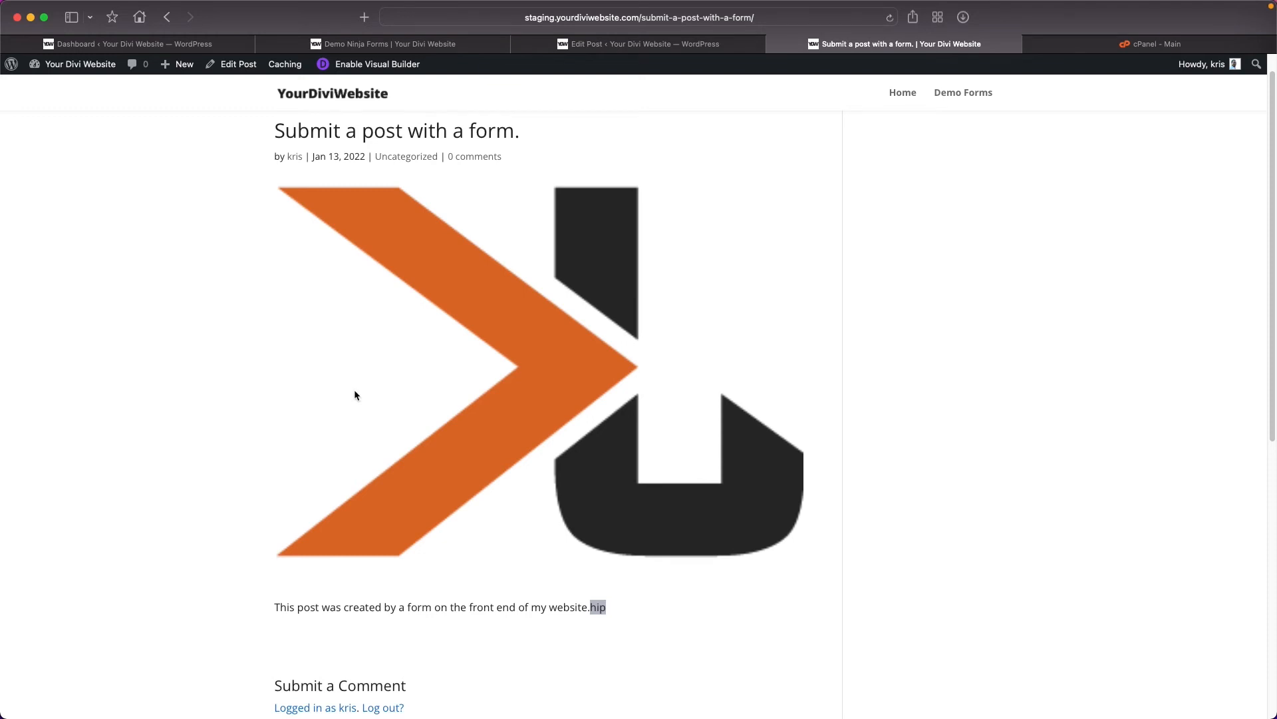
scroll(363, 396, "down", 1)
scroll(363, 393, "up", 2)
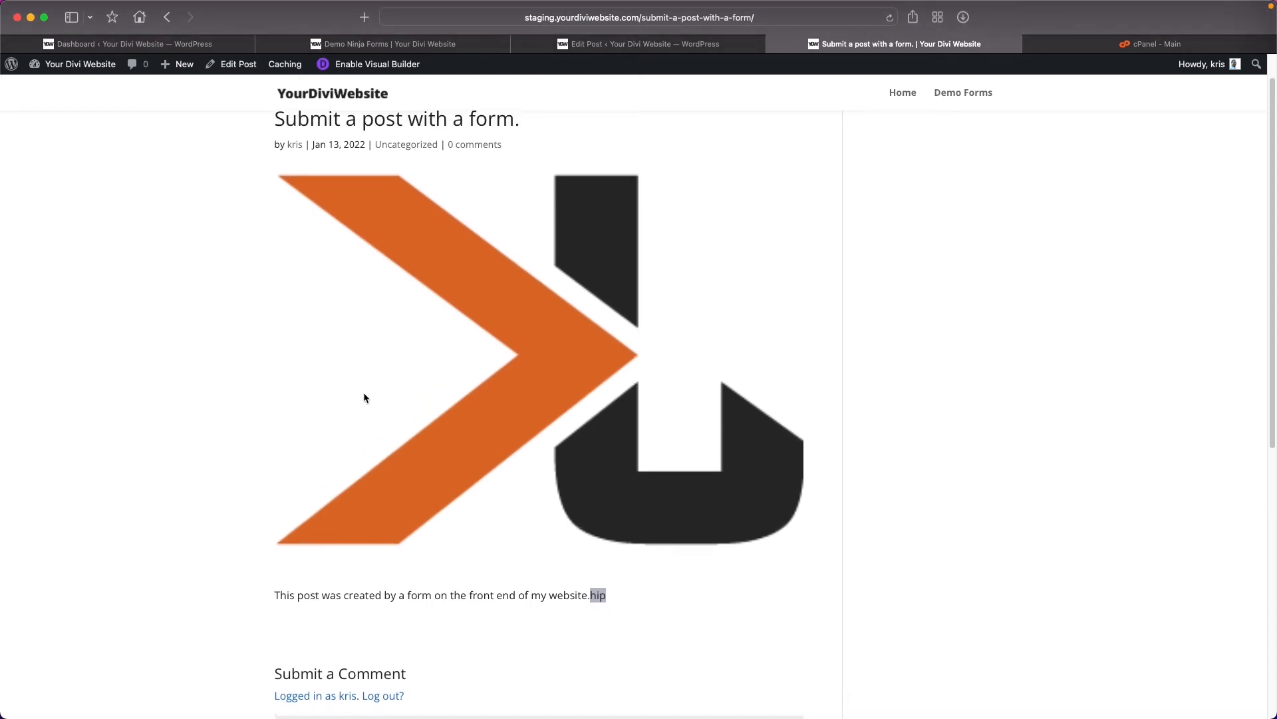
left_click(187, 430)
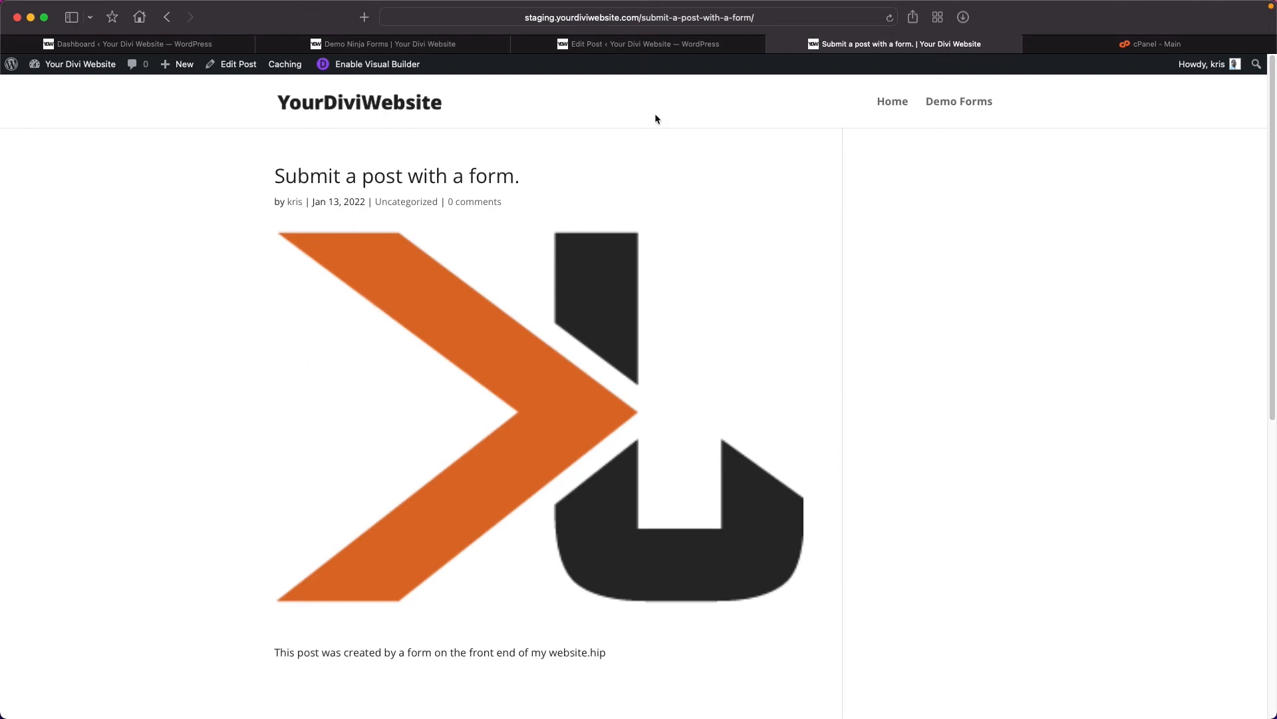
scroll(319, 433, "down", 3)
scroll(319, 433, "down", 3)
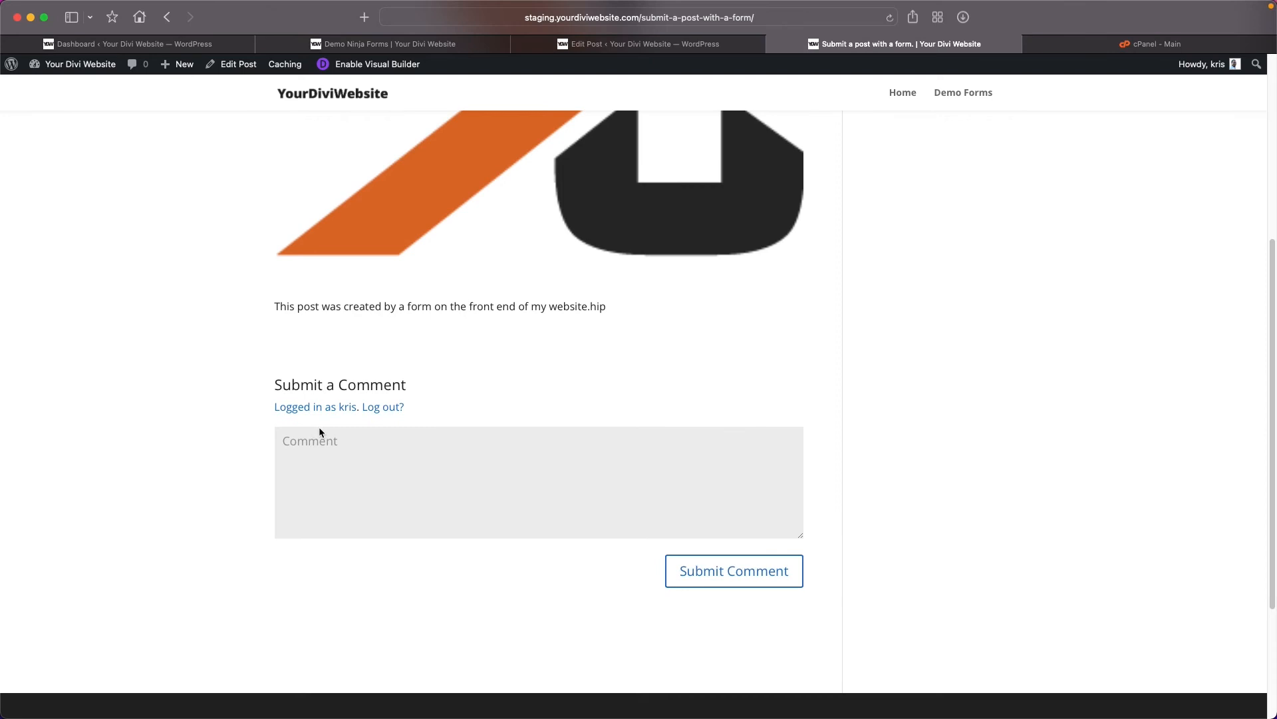
scroll(320, 433, "up", 5)
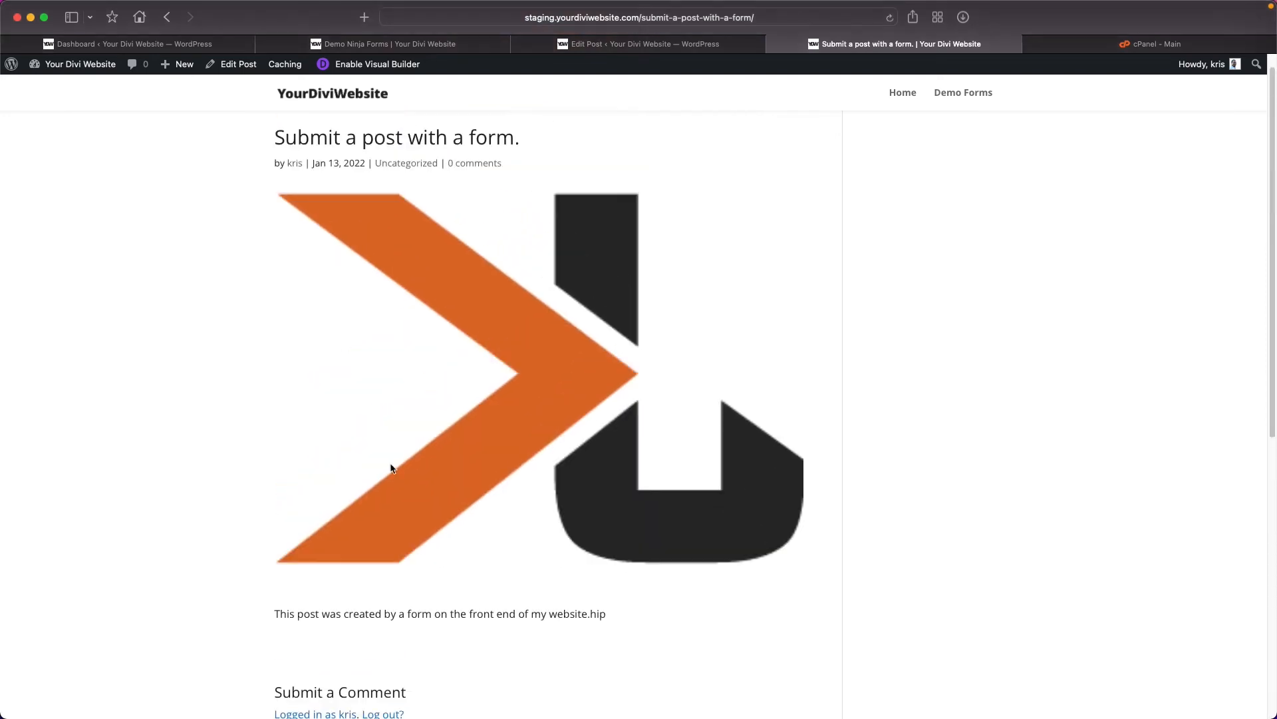
scroll(446, 451, "up", 2)
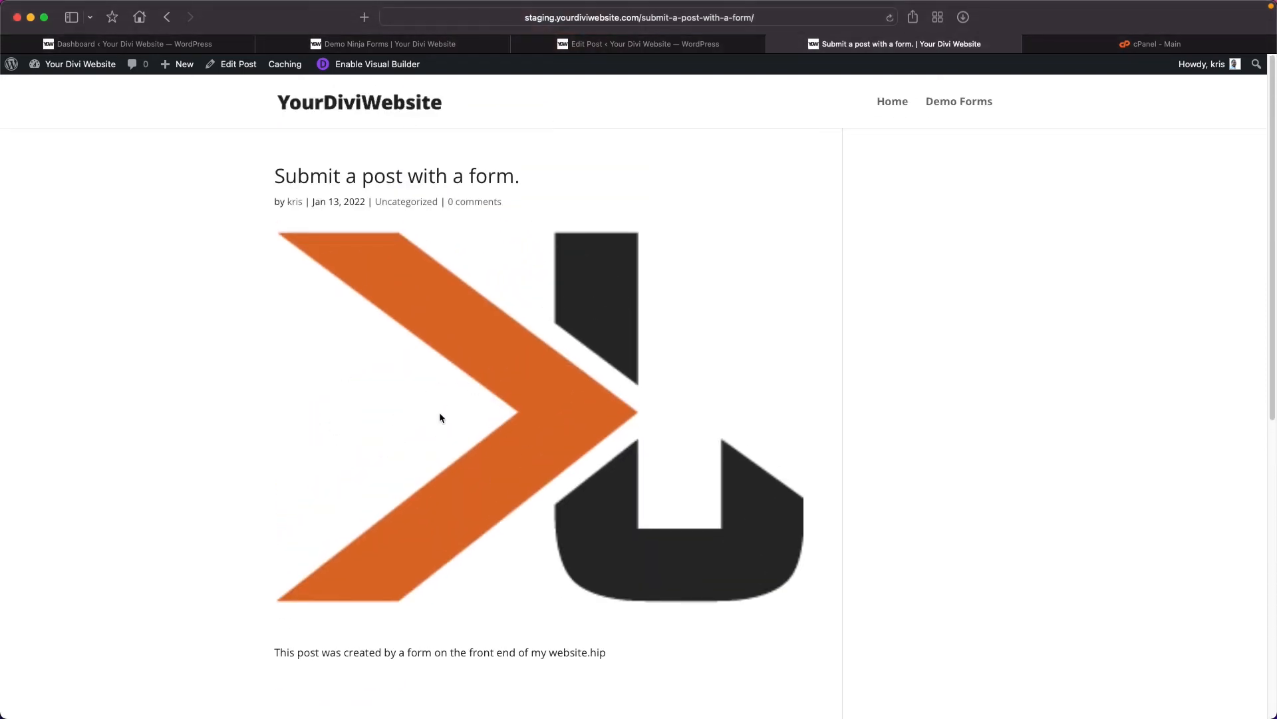
scroll(441, 417, "down", 2)
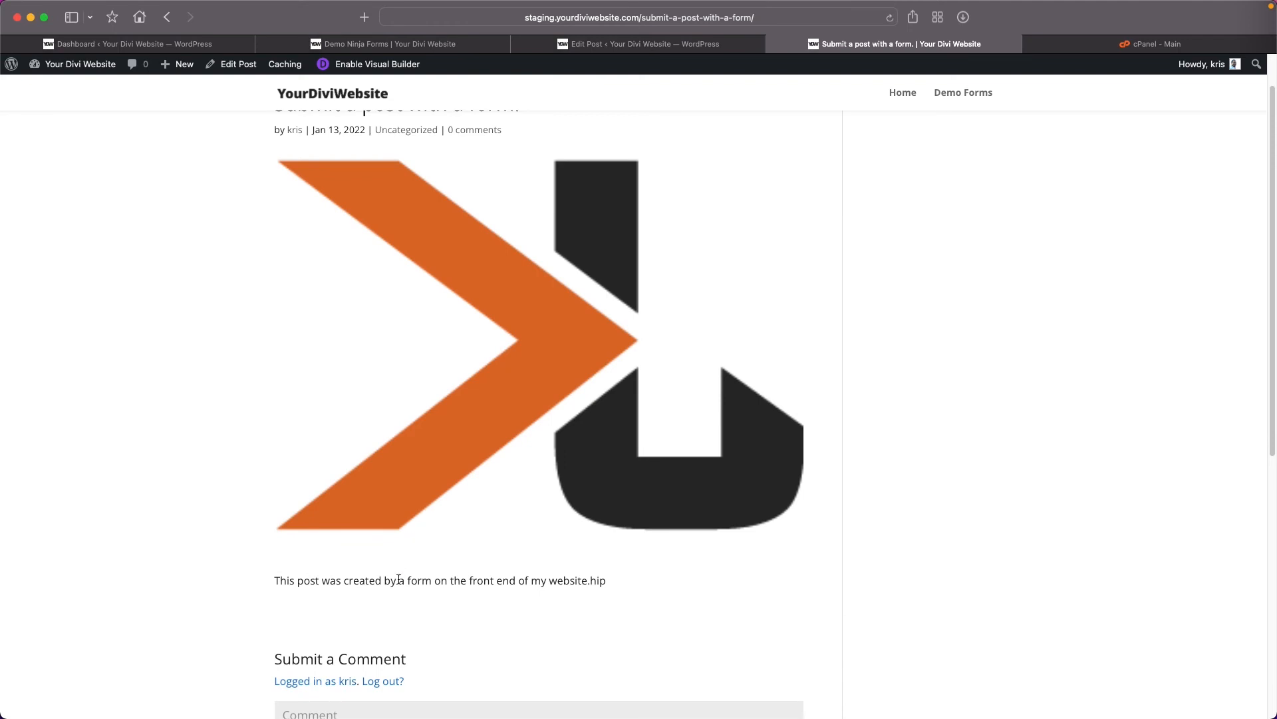
left_click_drag(589, 583, 606, 584)
left_click(171, 360)
- Return to the Ninja Forms dashboard and open the Create Post action of the Create a Post form
left_click(193, 45)
scroll(381, 477, "down", 2)
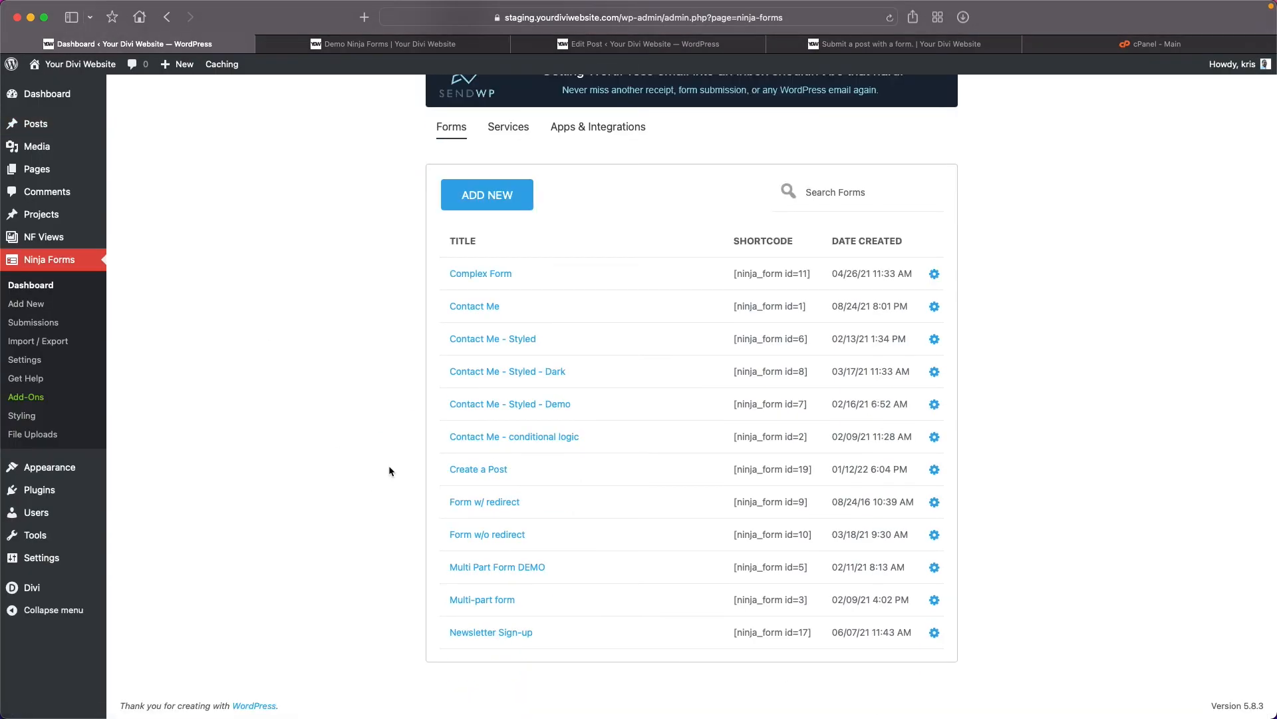
left_click(479, 470)
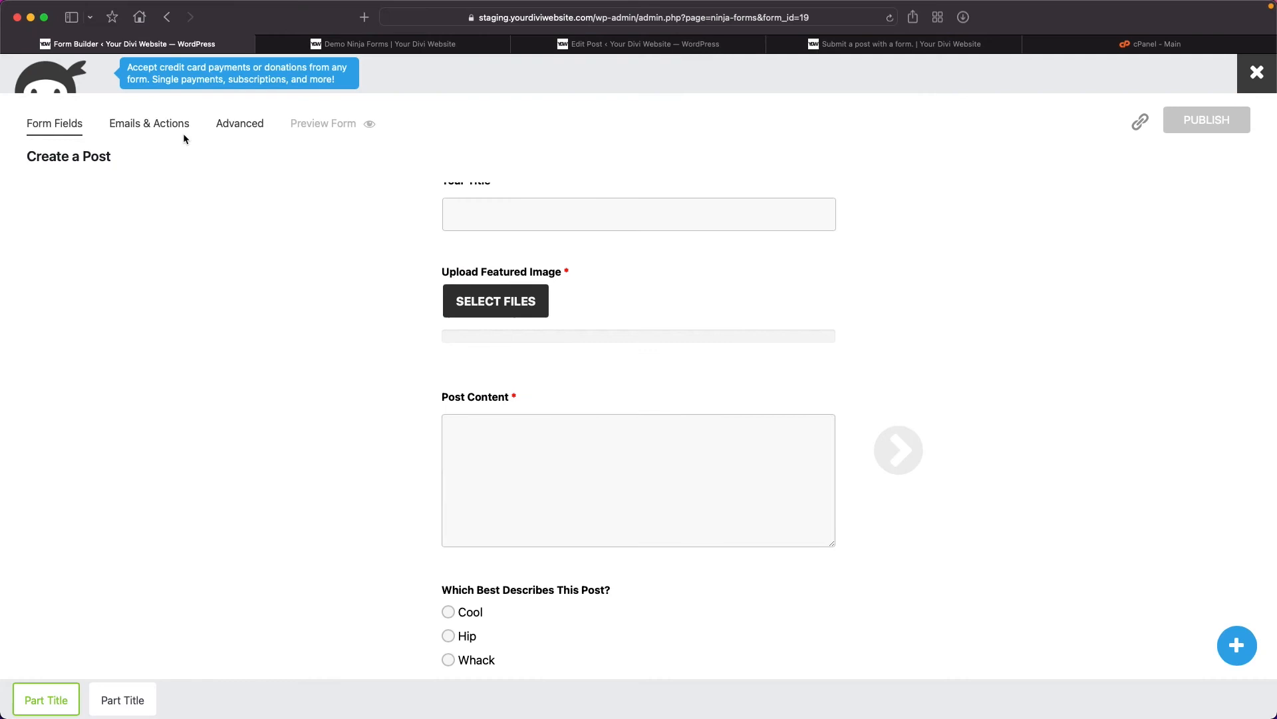
left_click(179, 126)
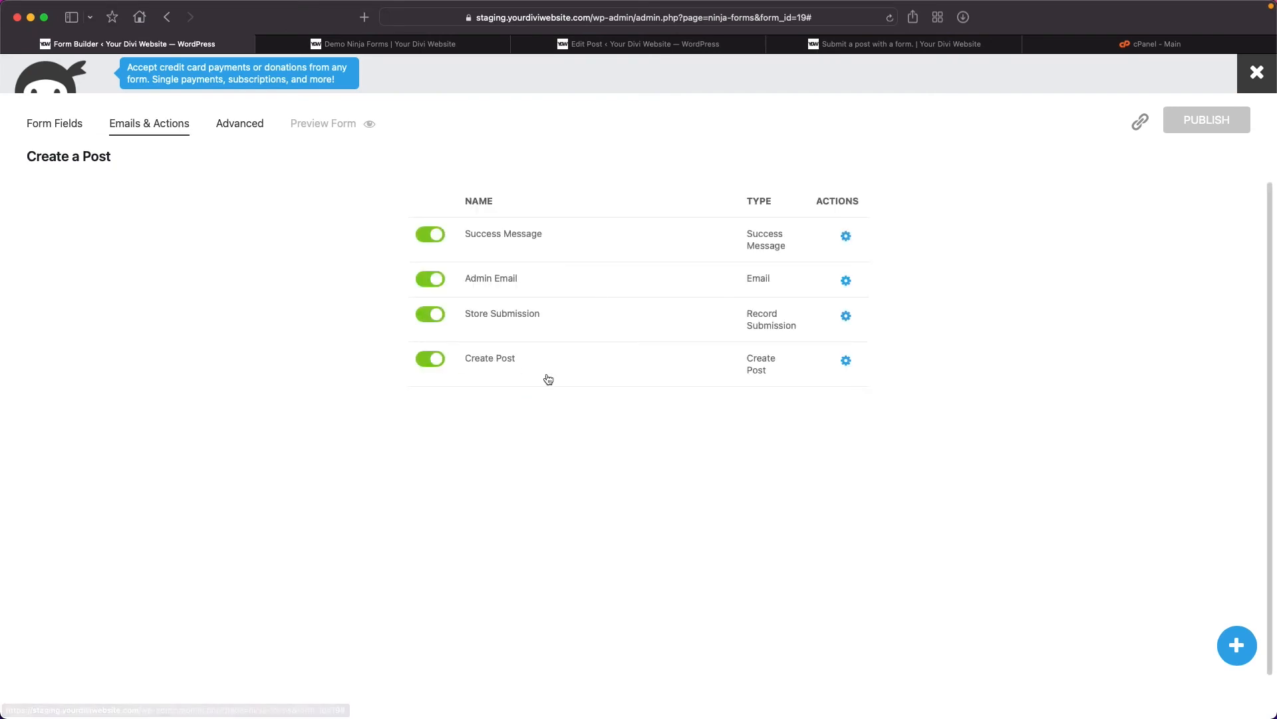
left_click(628, 371)
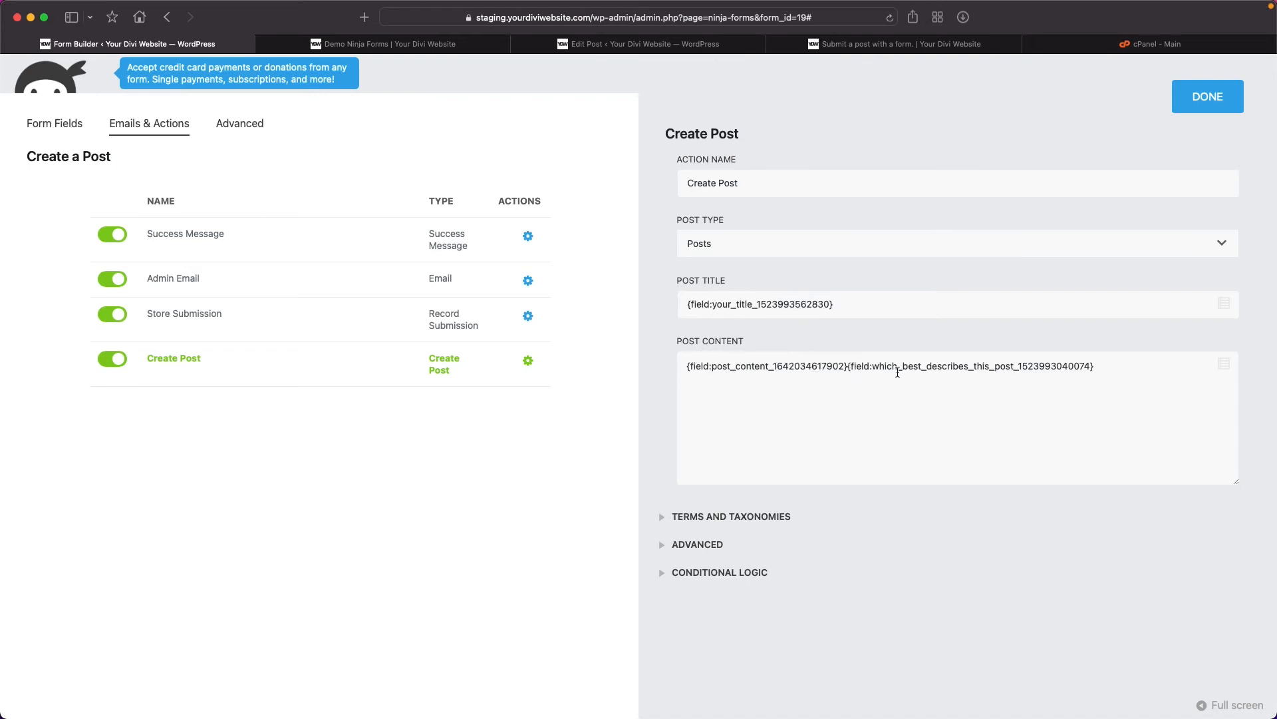
- Put the which_best_describes_this_post field tag on its own line in the Create Post action's Post Content and publish the form
left_click(847, 366)
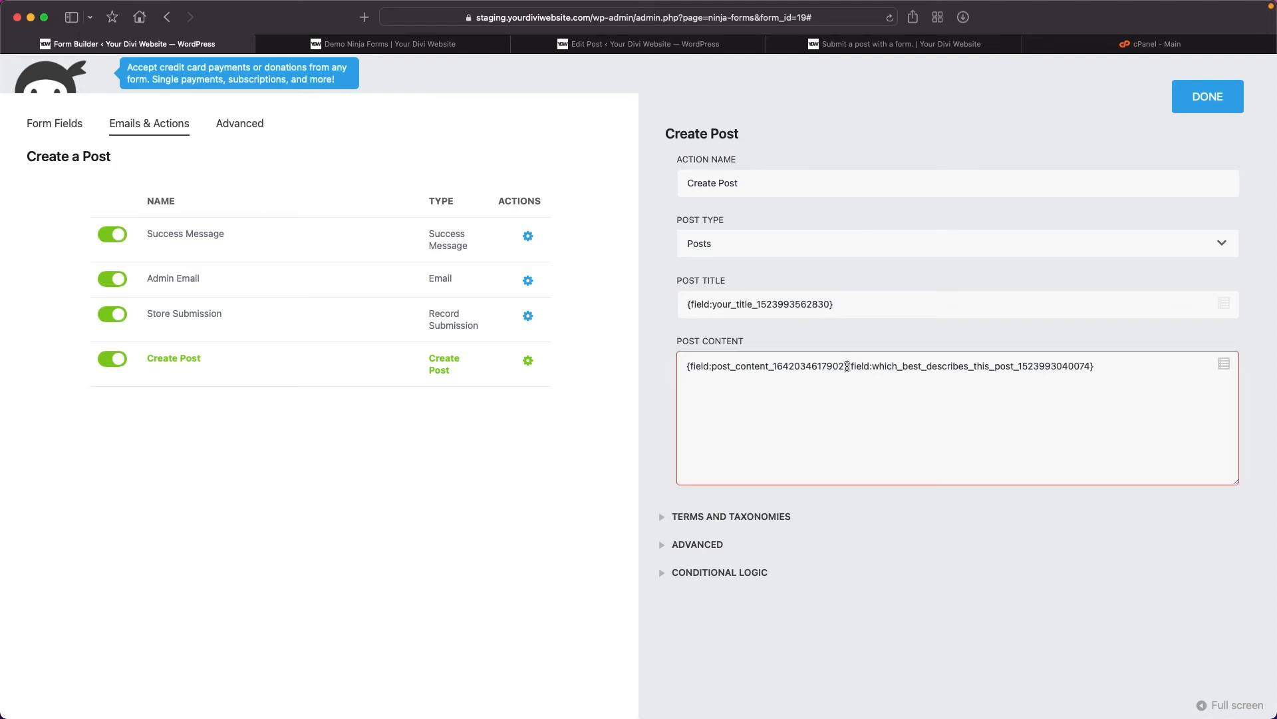
key("Return")
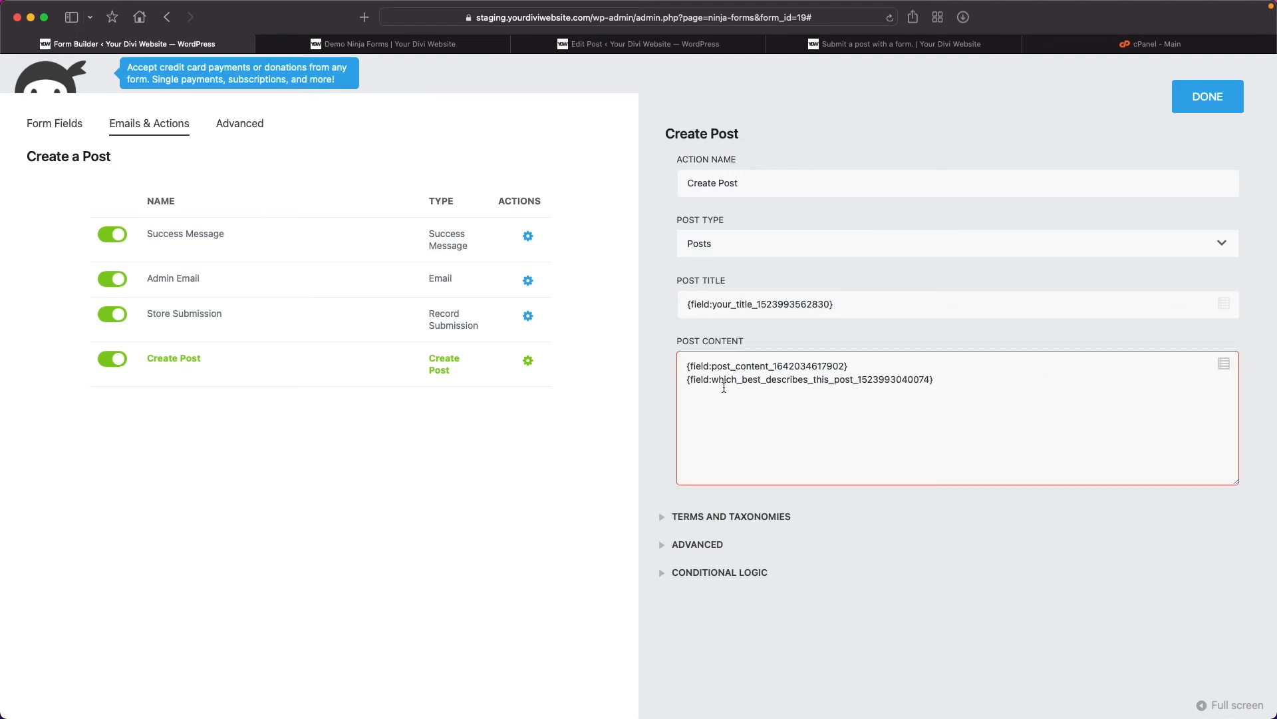
left_click(1202, 97)
left_click(1215, 125)
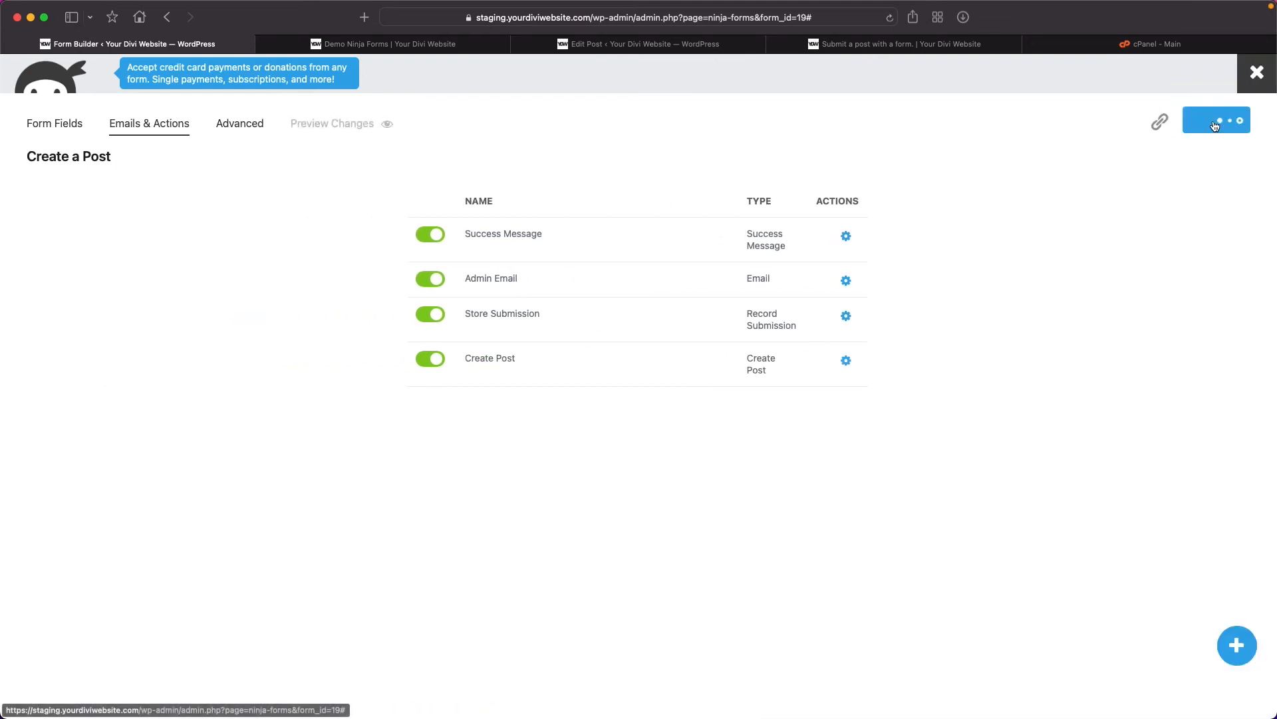
- Reload the published post on the front end and check the end of its body text
left_click(689, 47)
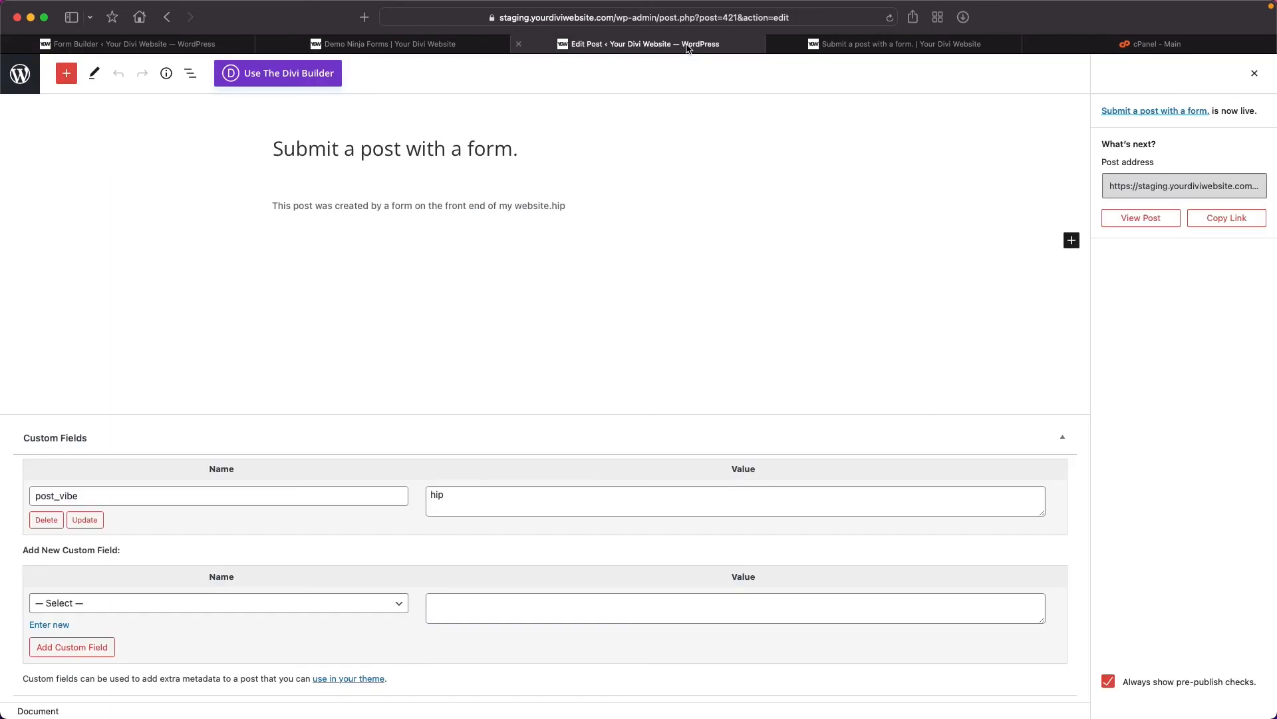
left_click(829, 47)
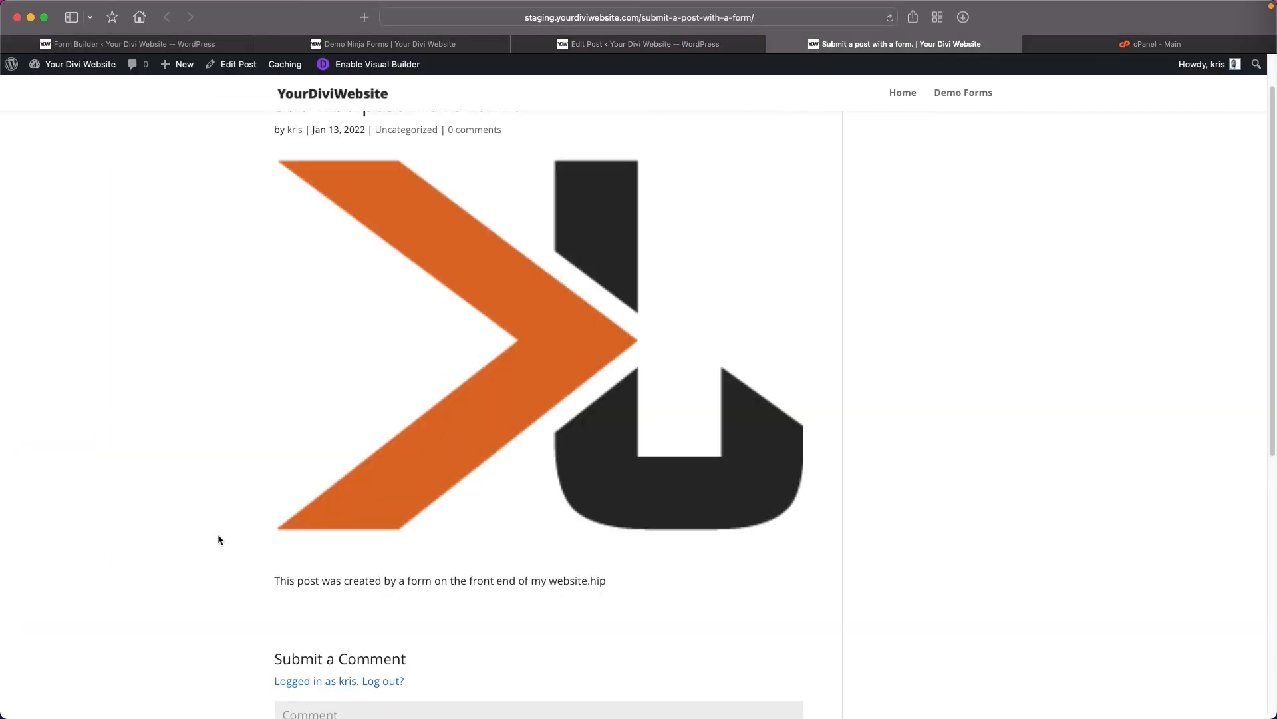
key("super+r")
left_click_drag(591, 583, 620, 581)
key("ctrl+shift+Tab")
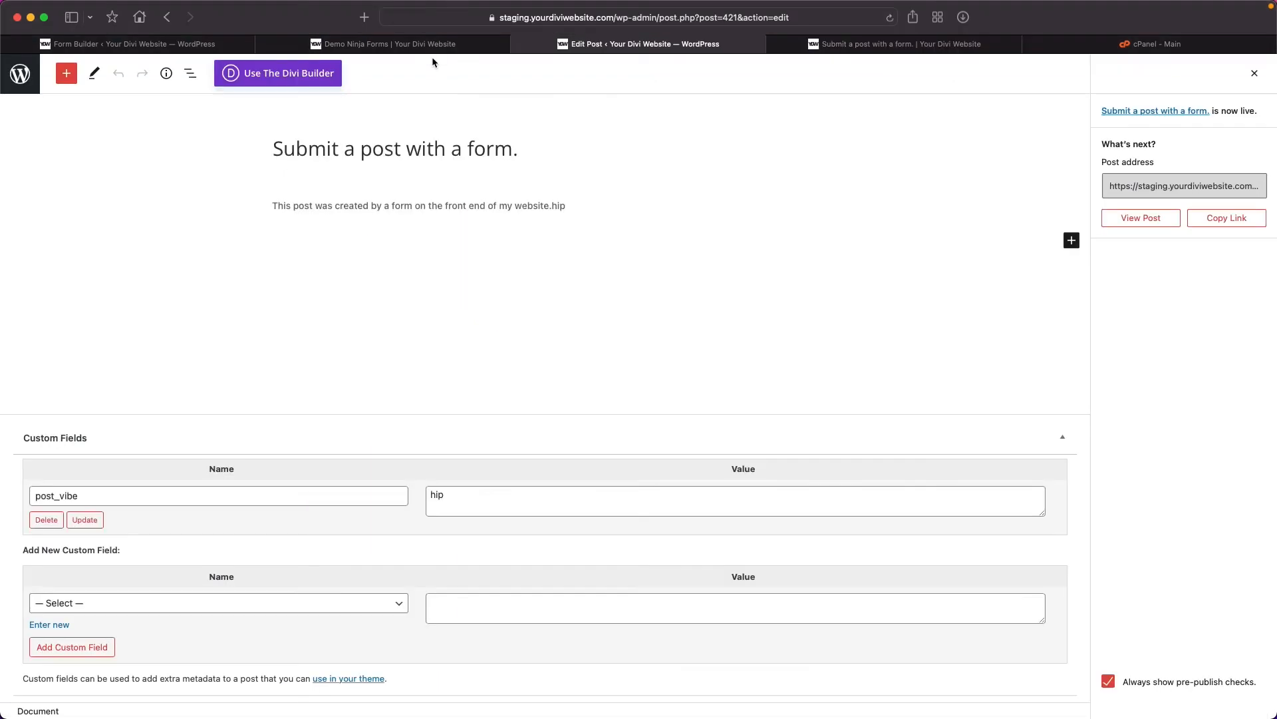
- Remove the which_best_describes_this_post field tag from the Create Post action's Post Content and publish the form
left_click(223, 48)
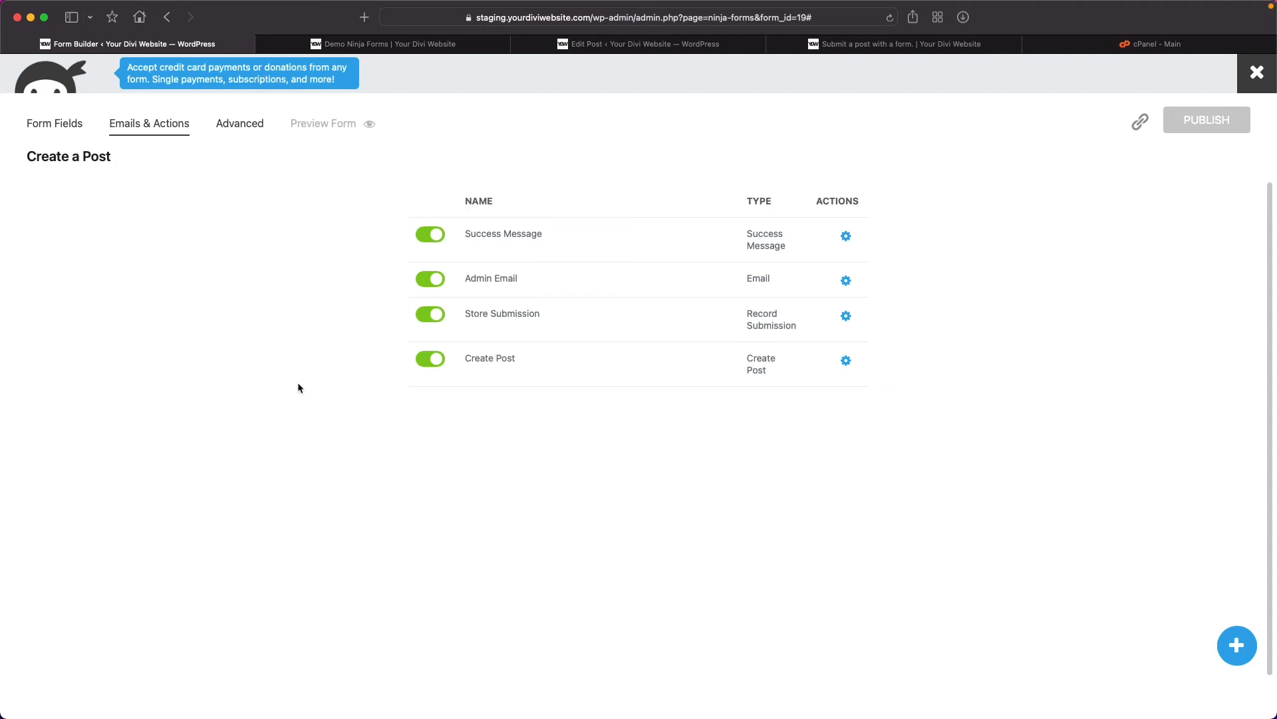
left_click(47, 133)
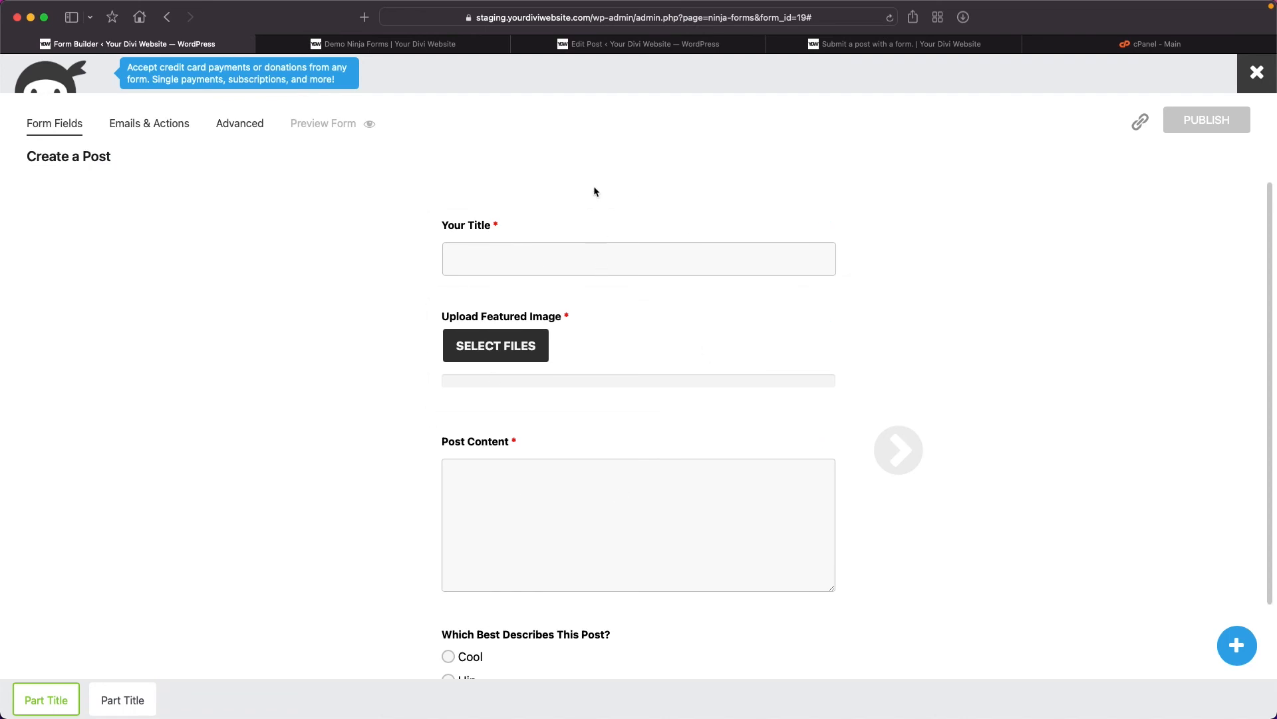
left_click(156, 129)
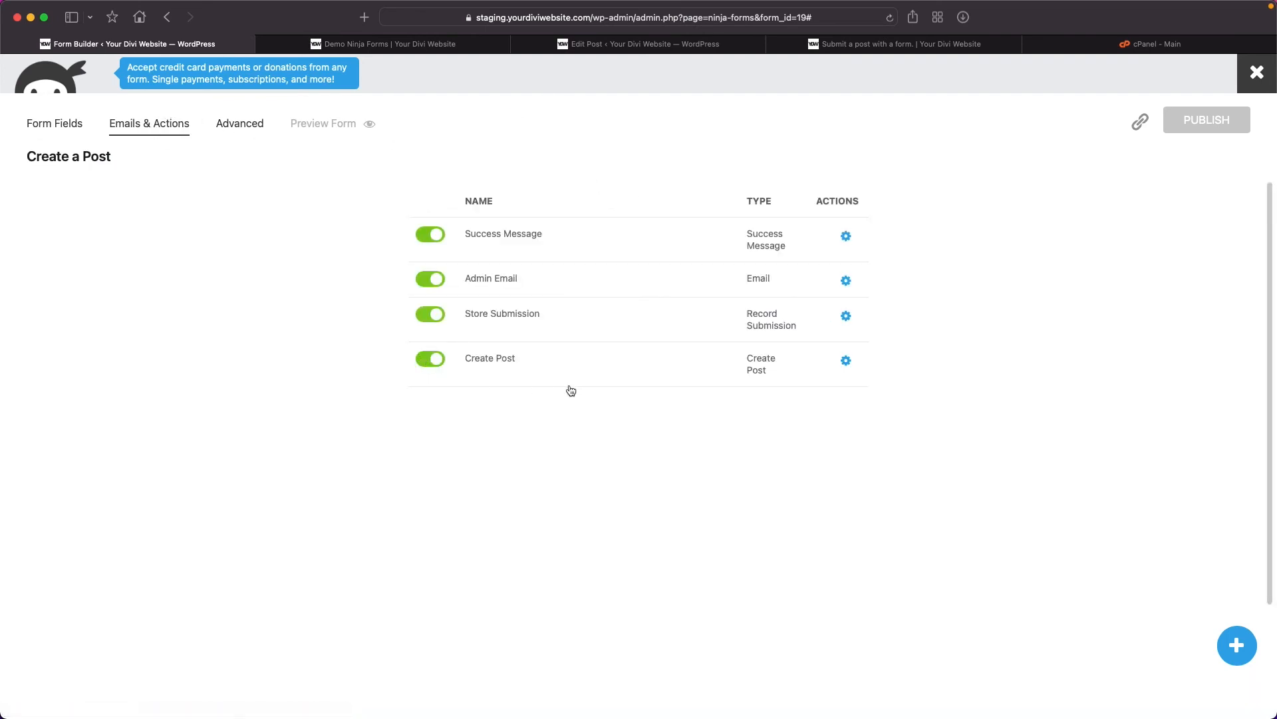
left_click(607, 369)
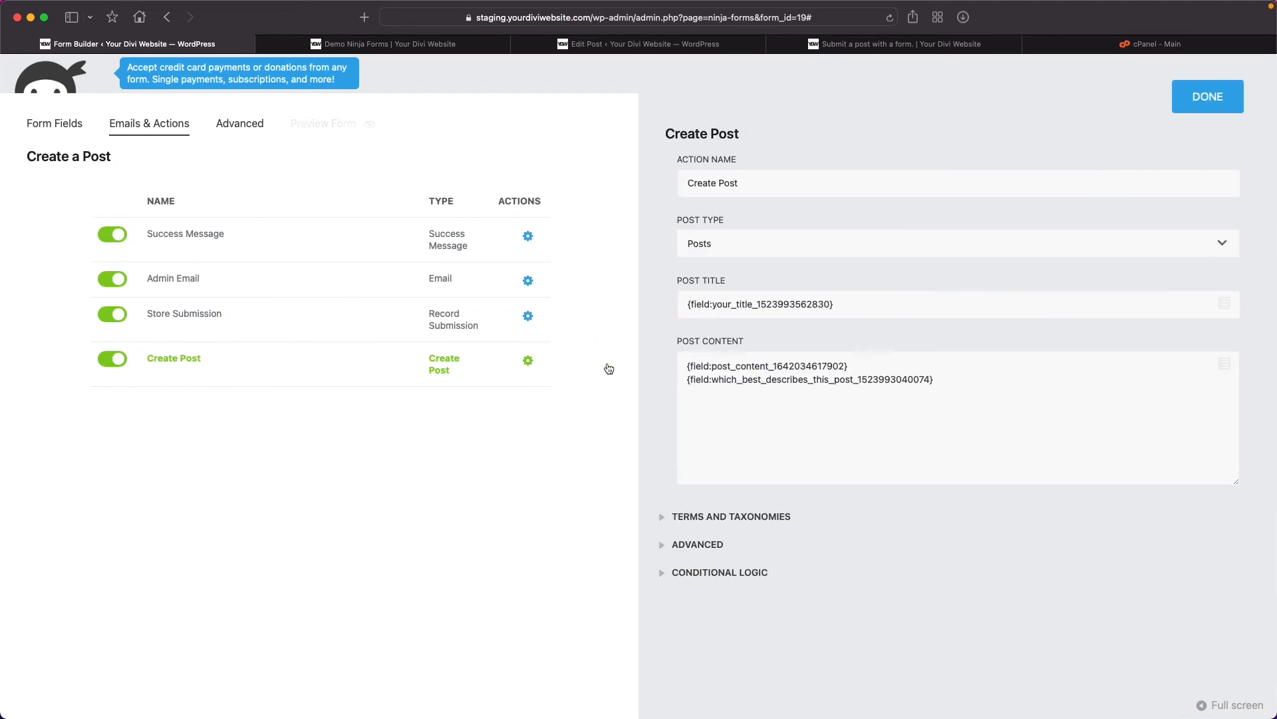
triple_click(685, 382)
key("BackSpace")
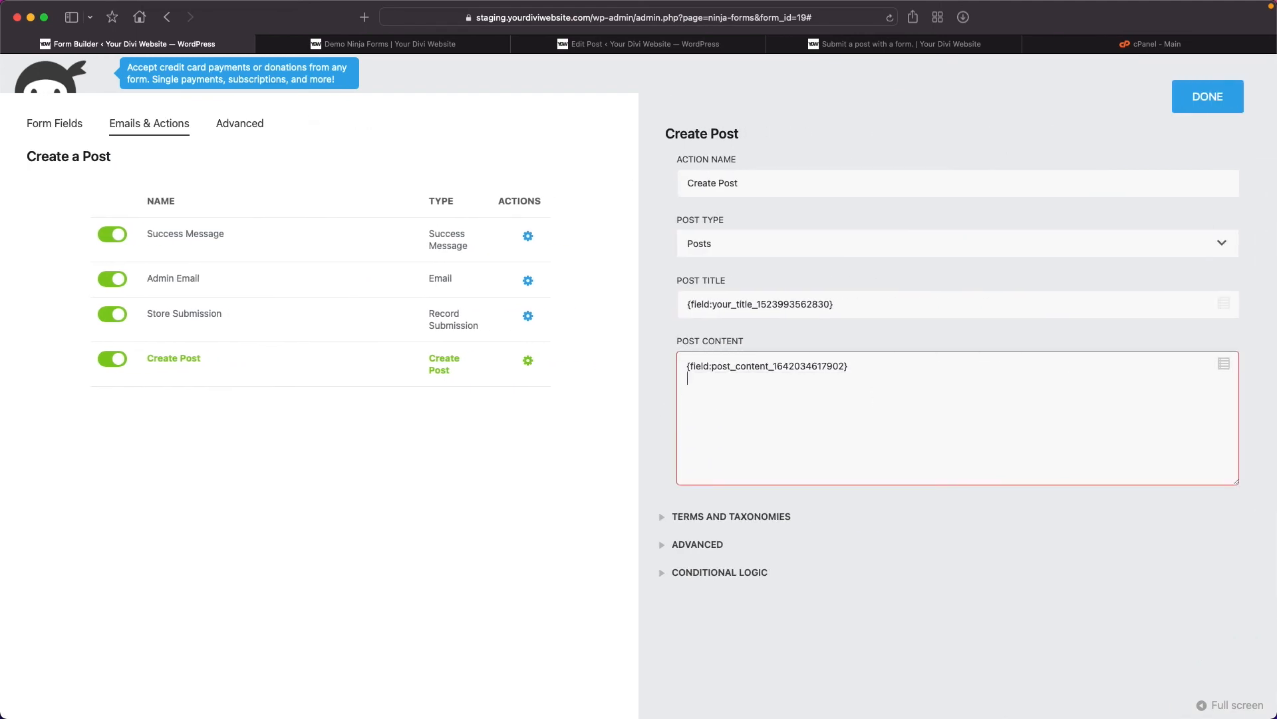
left_click(1190, 108)
left_click(1188, 126)
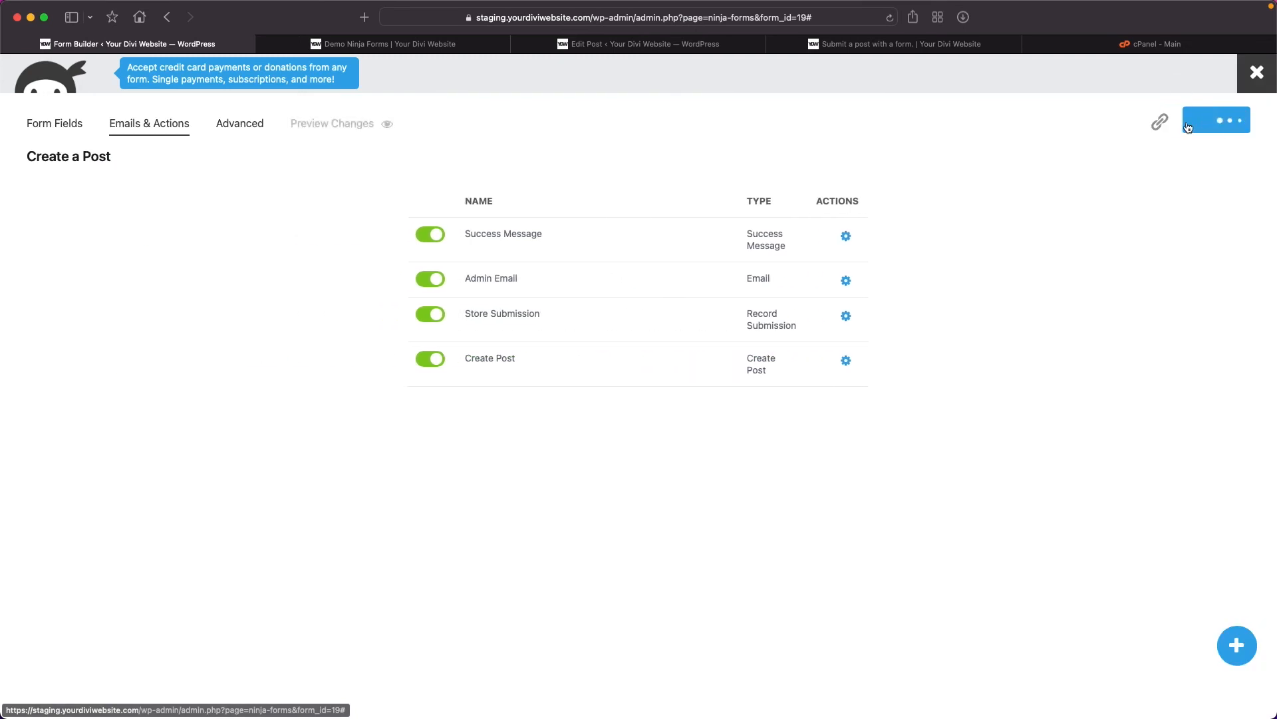
- Review the Create a Post form's fields, including the post description choices and the Submit Post button
left_click(56, 125)
scroll(442, 621, "down", 2)
scroll(443, 622, "down", 2)
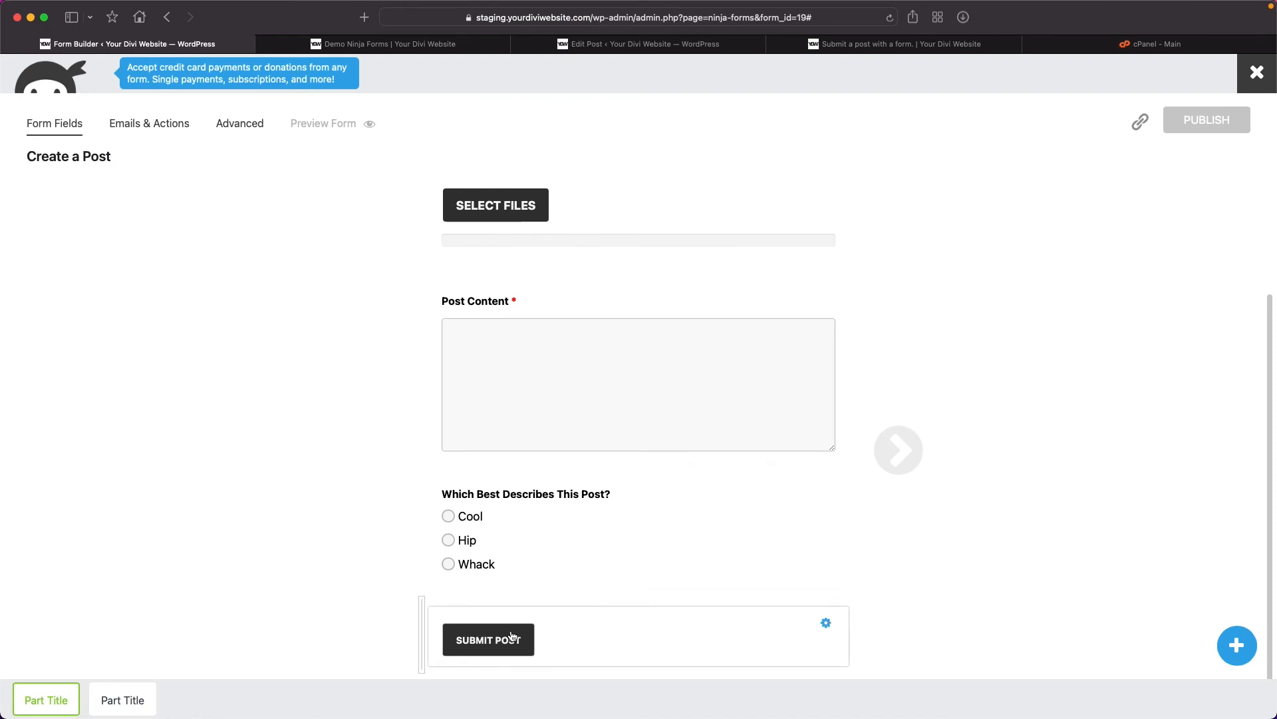
scroll(377, 491, "up", 3)
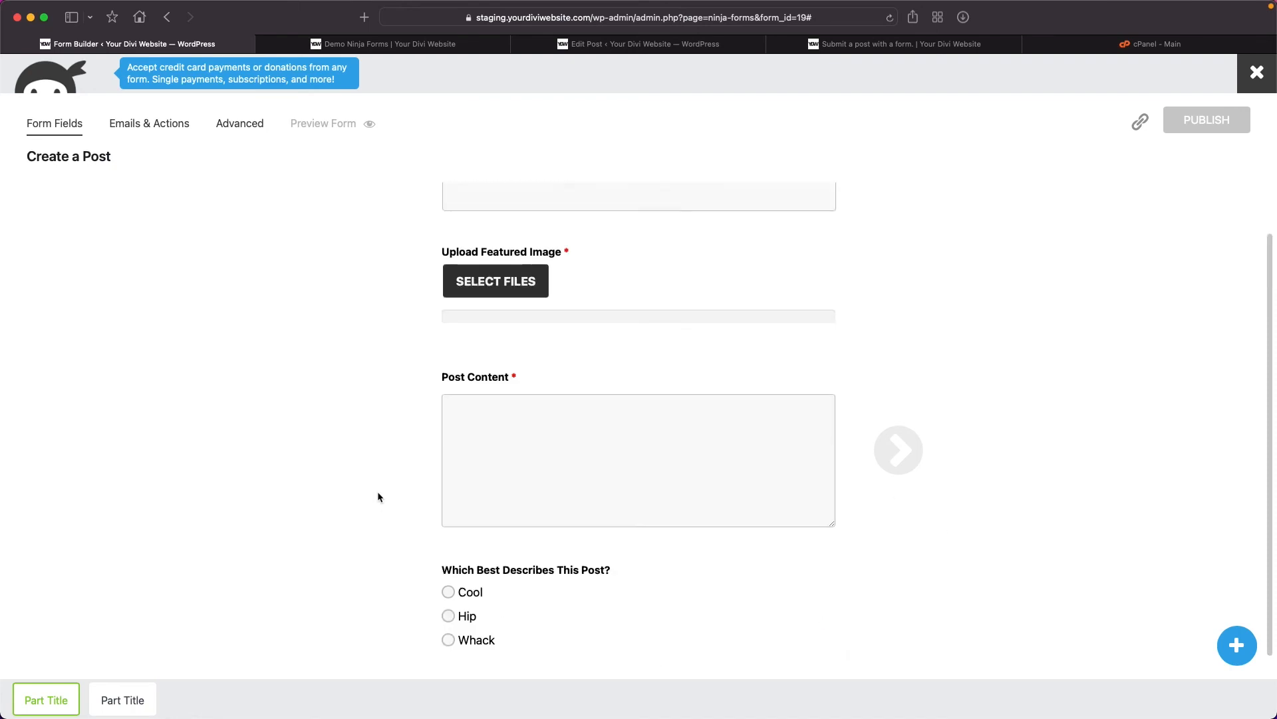
- Review the Create Post action's Terms and Taxonomies and Advanced settings, including its custom meta key and value
left_click(172, 123)
left_click(545, 370)
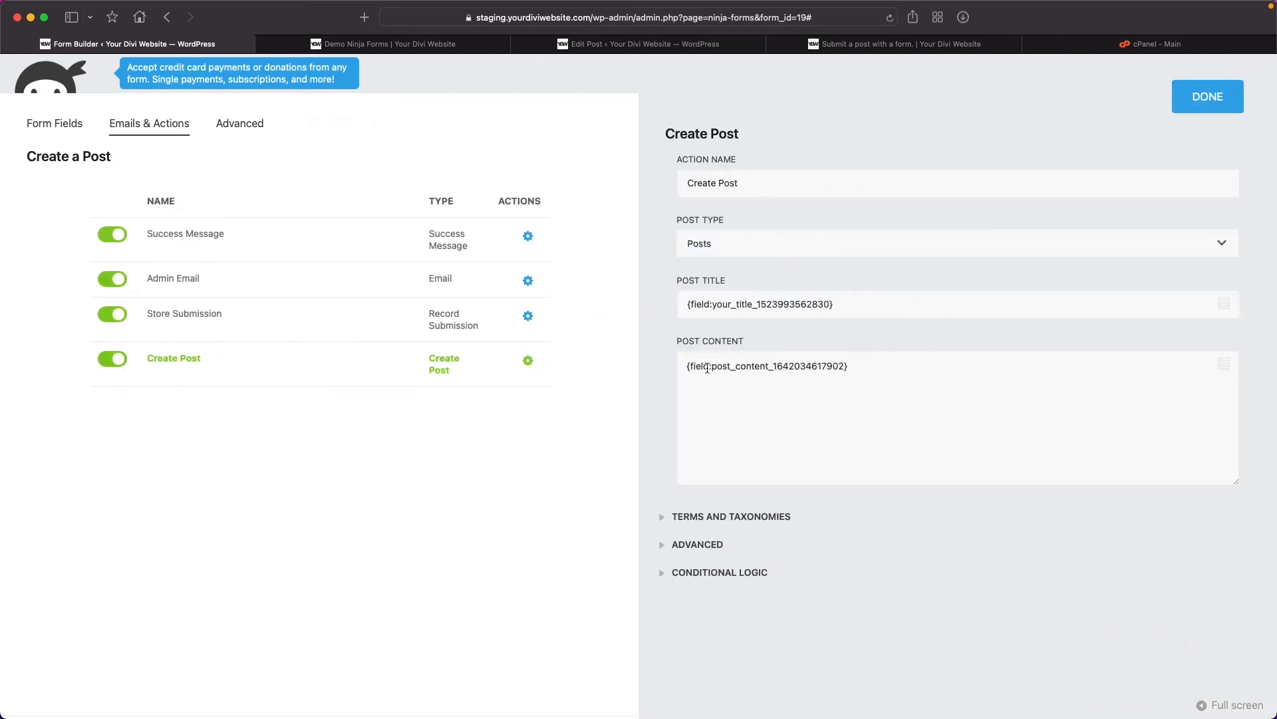
left_click(690, 519)
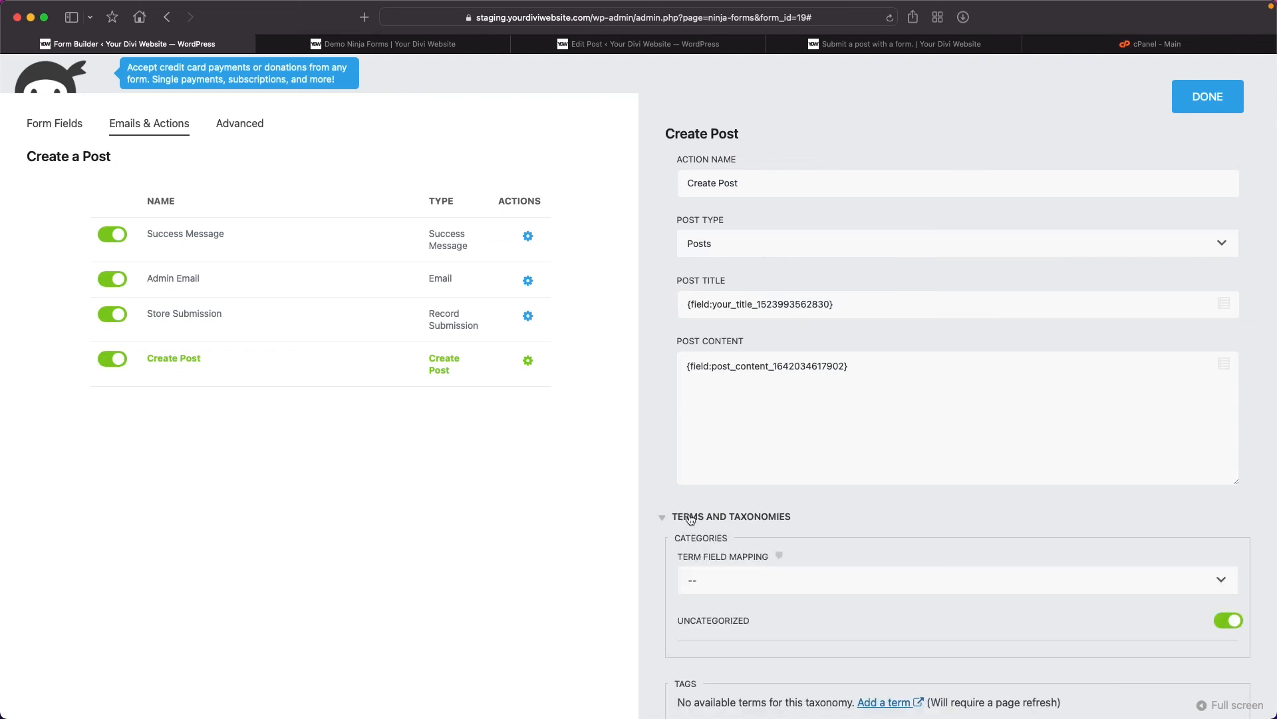
scroll(689, 516, "down", 4)
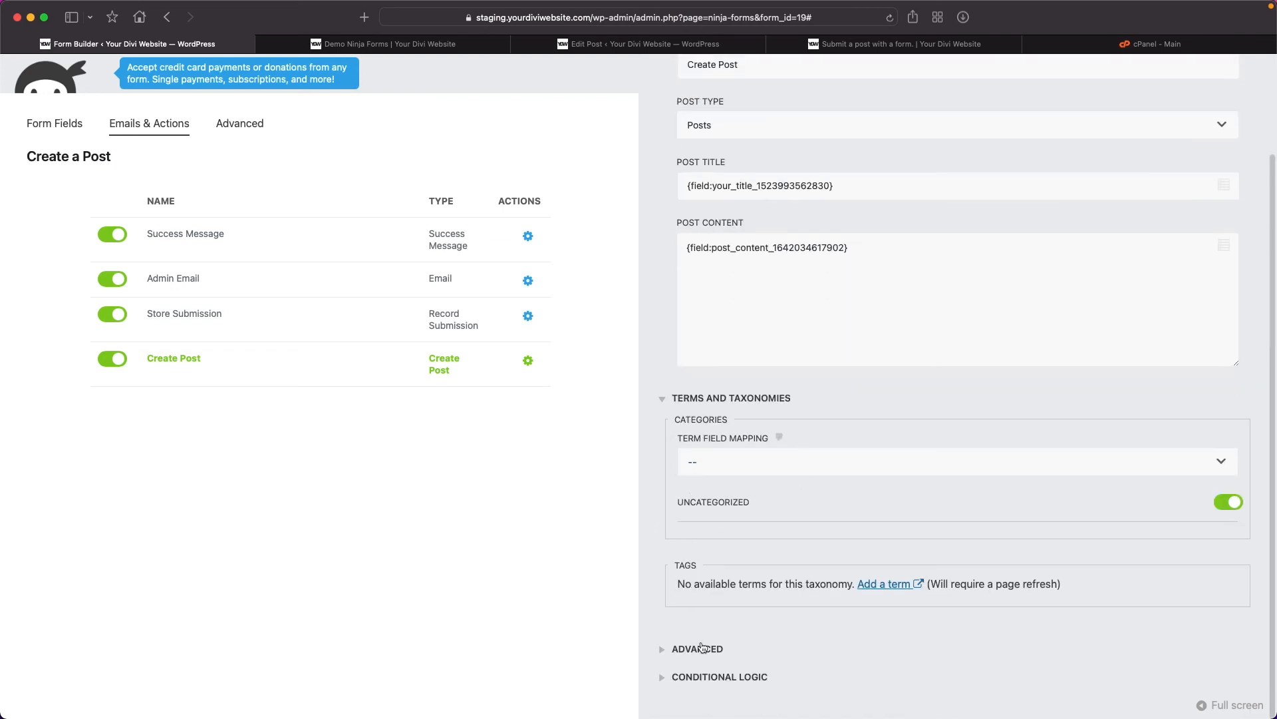
left_click(697, 648)
scroll(895, 572, "down", 15)
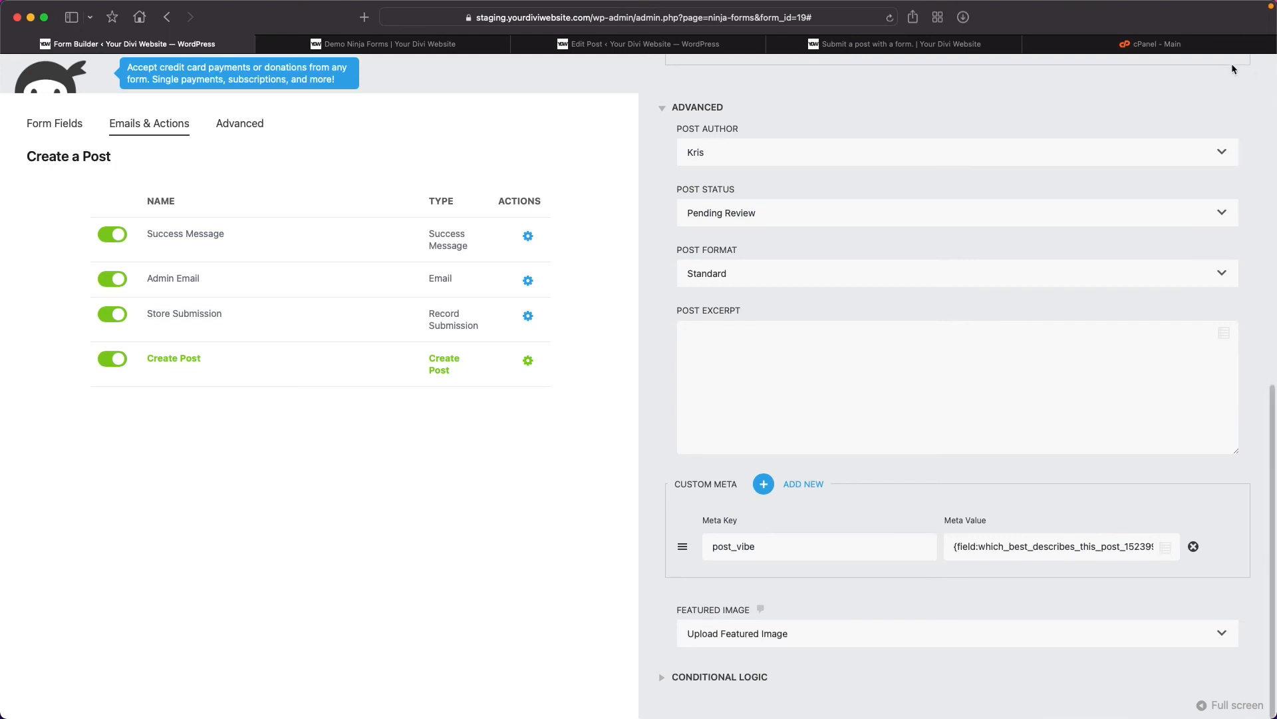
- Switch to cPanel's File Manager and browse to public_html/staging-yourdiviwebsite-com/wp-content/themes/Divi
left_click(1082, 46)
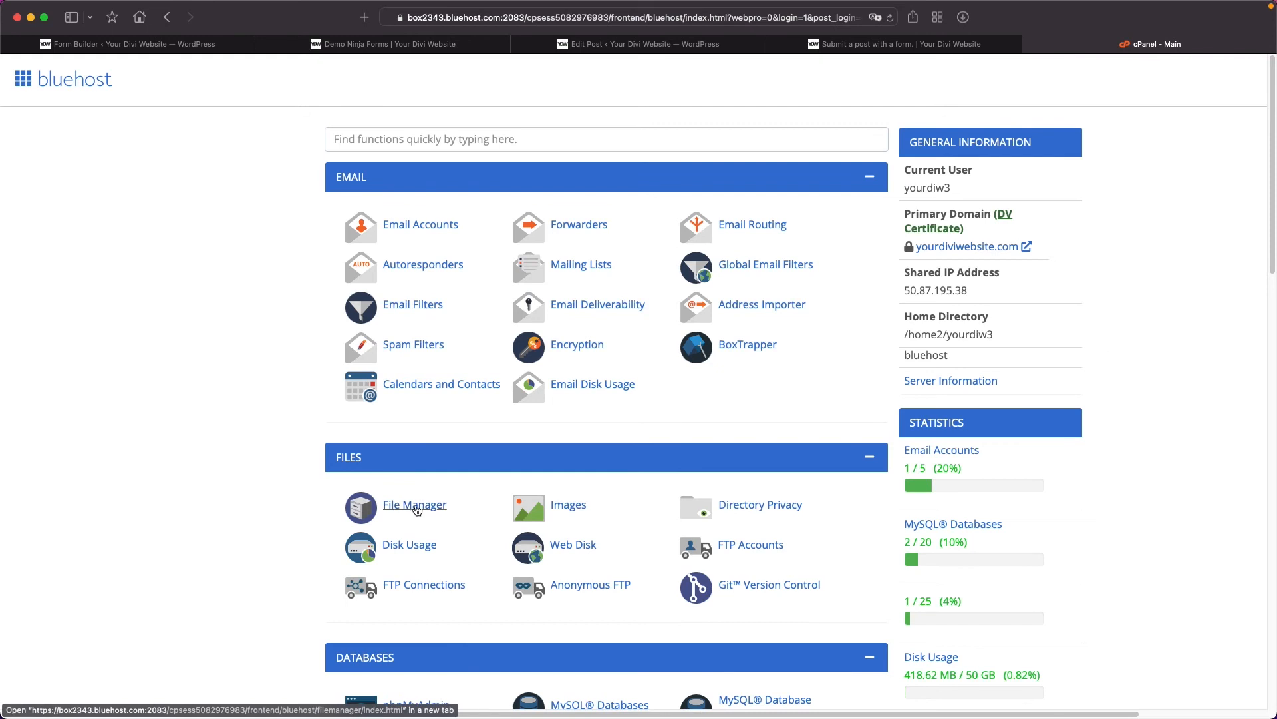
left_click(414, 503)
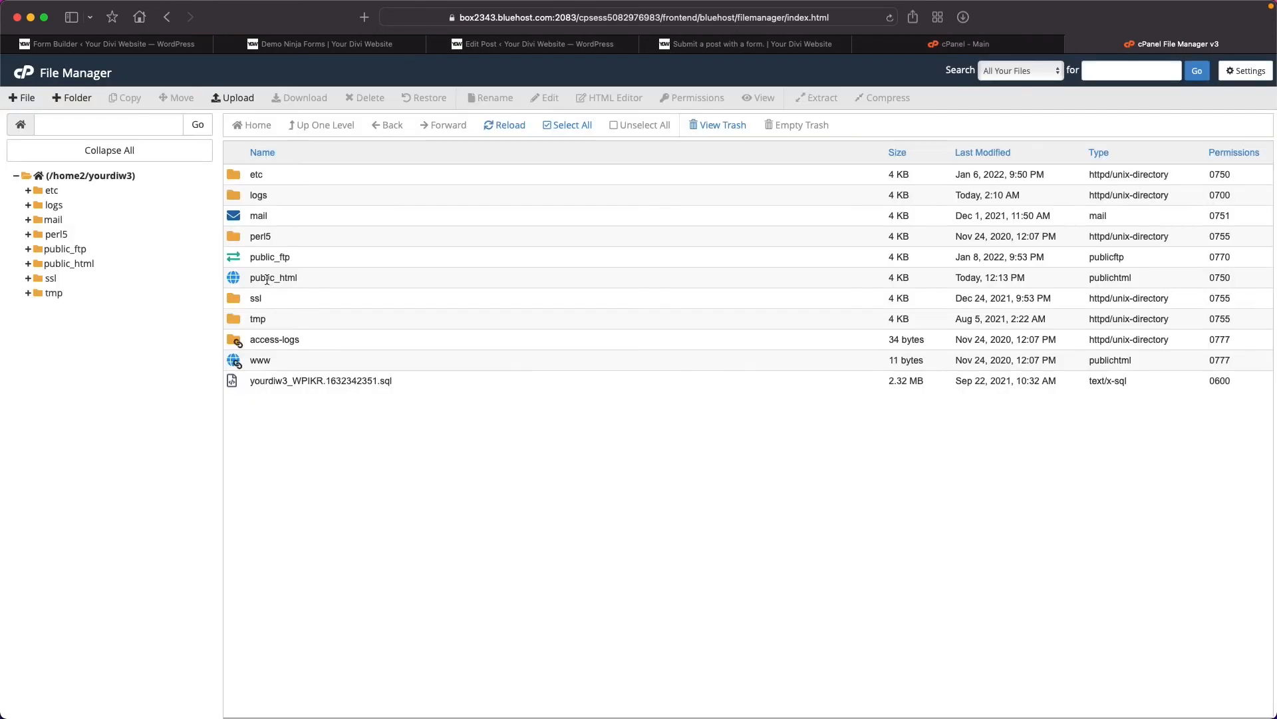
double_click(235, 280)
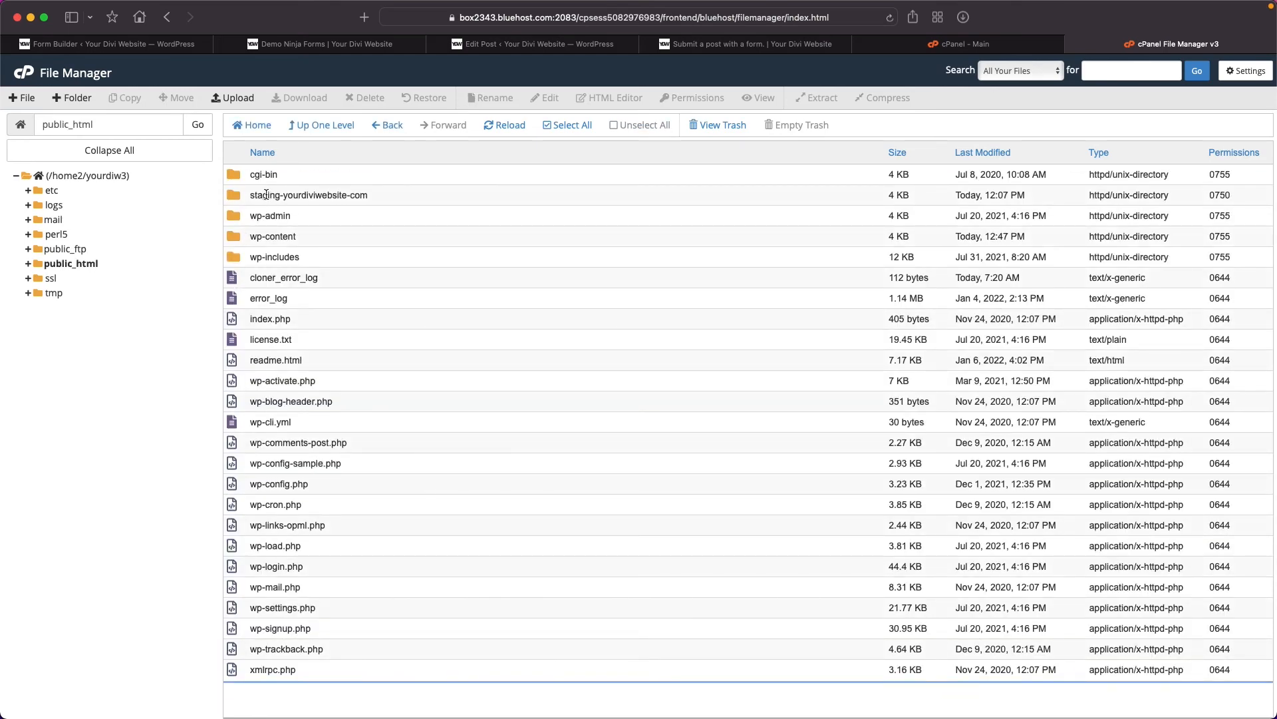
double_click(241, 197)
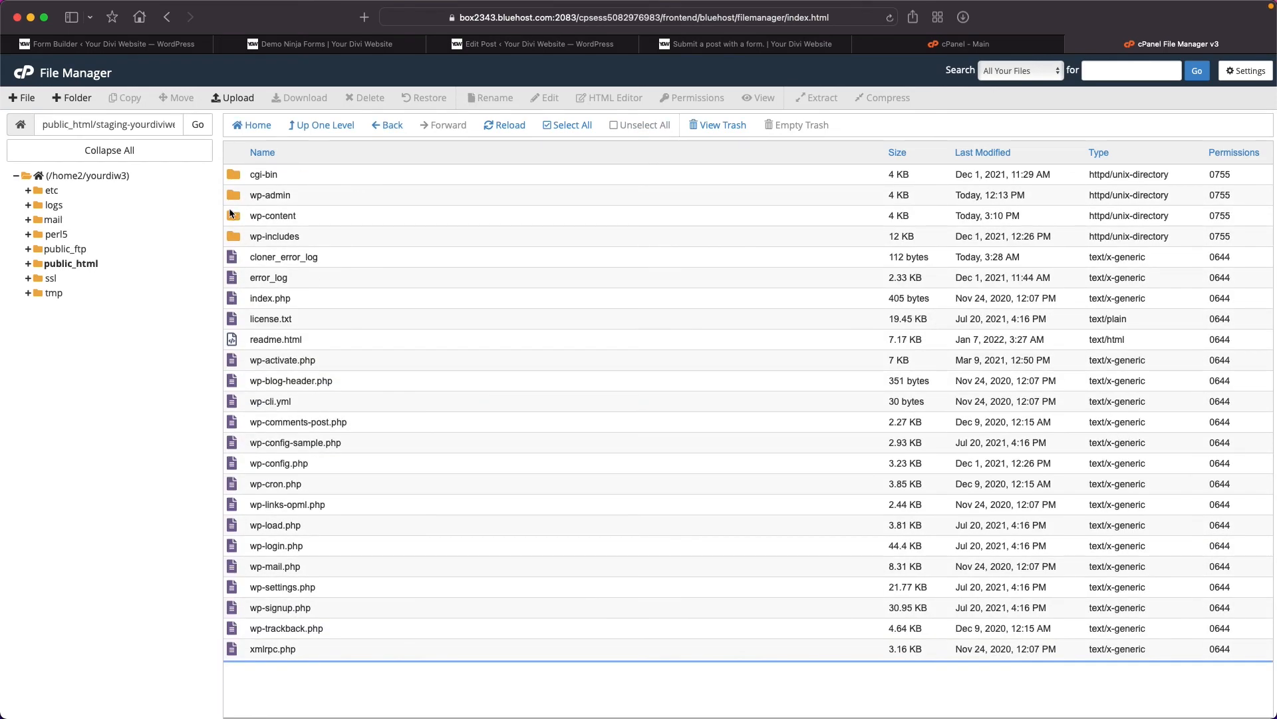
double_click(234, 216)
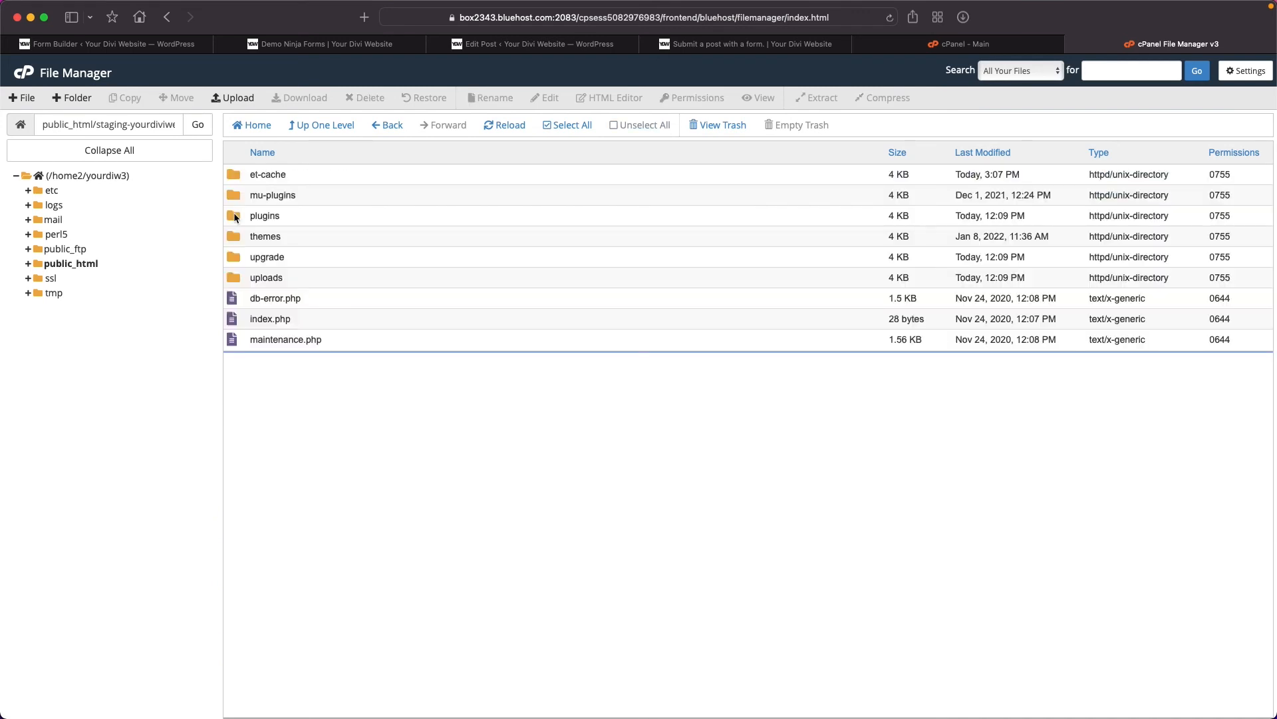
double_click(236, 236)
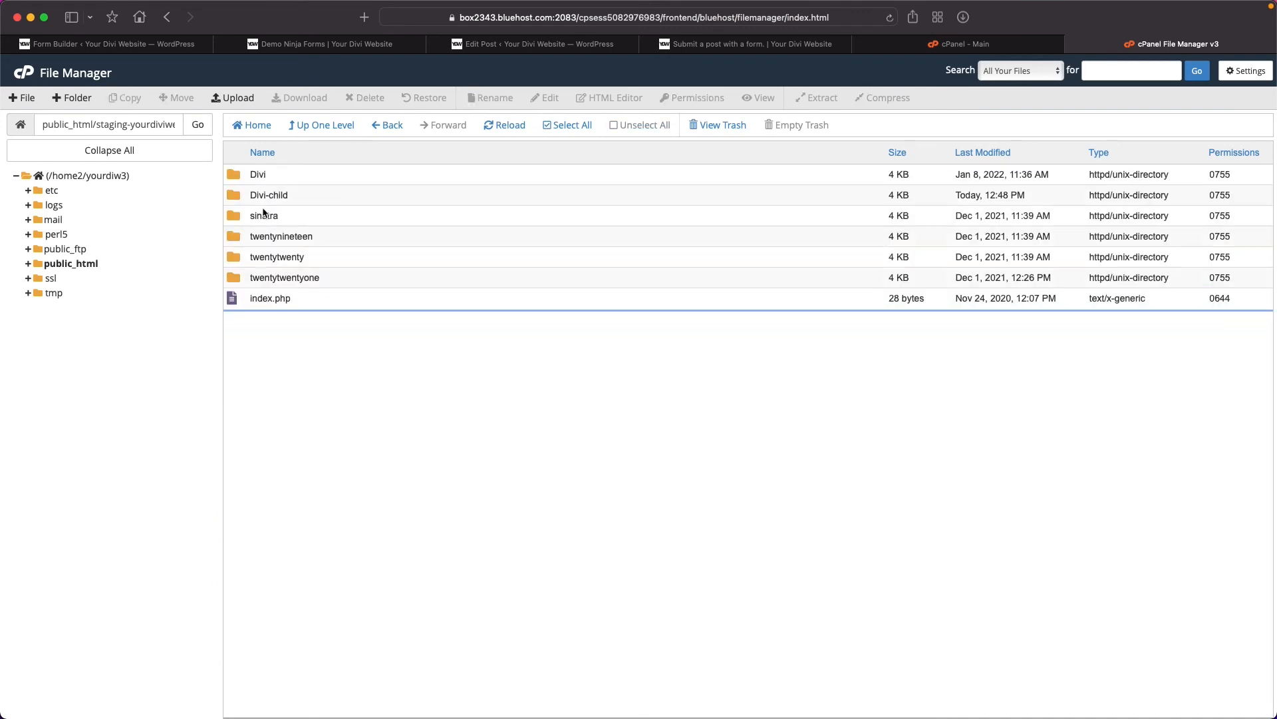
double_click(234, 176)
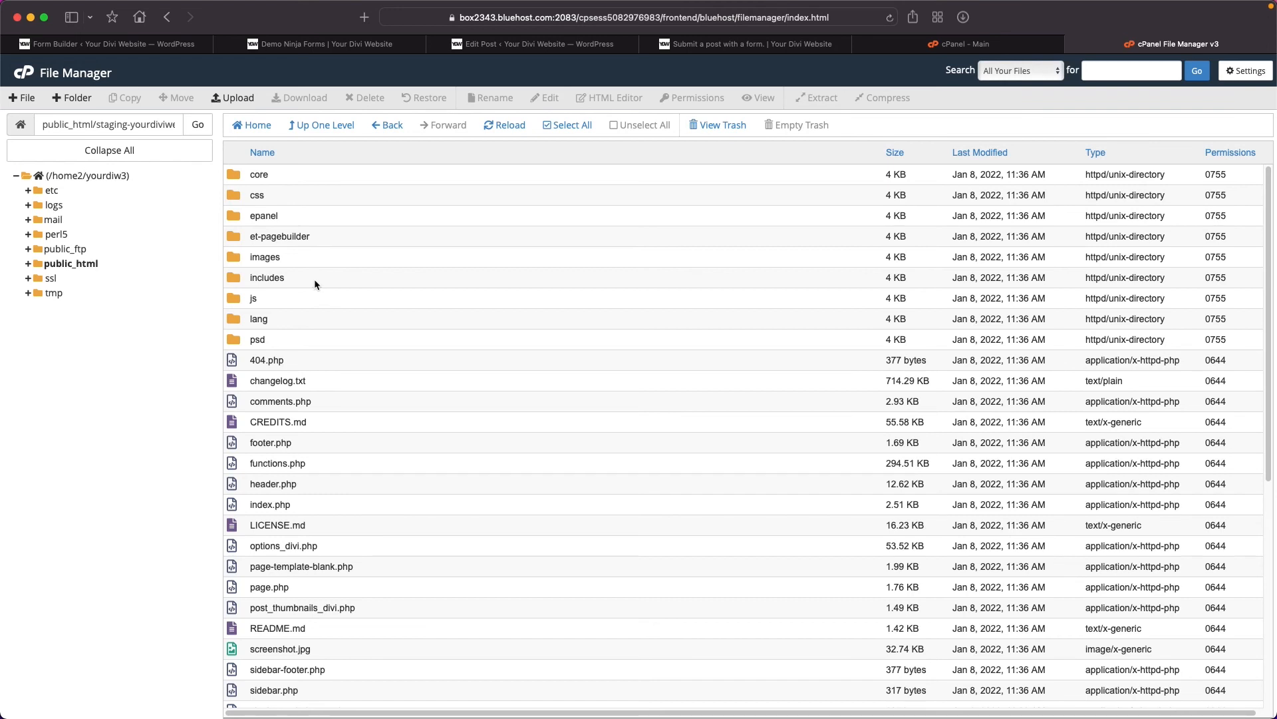
- Copy the Divi theme's single.php into the wp-content/themes/Divi-child folder
scroll(346, 356, "down", 5)
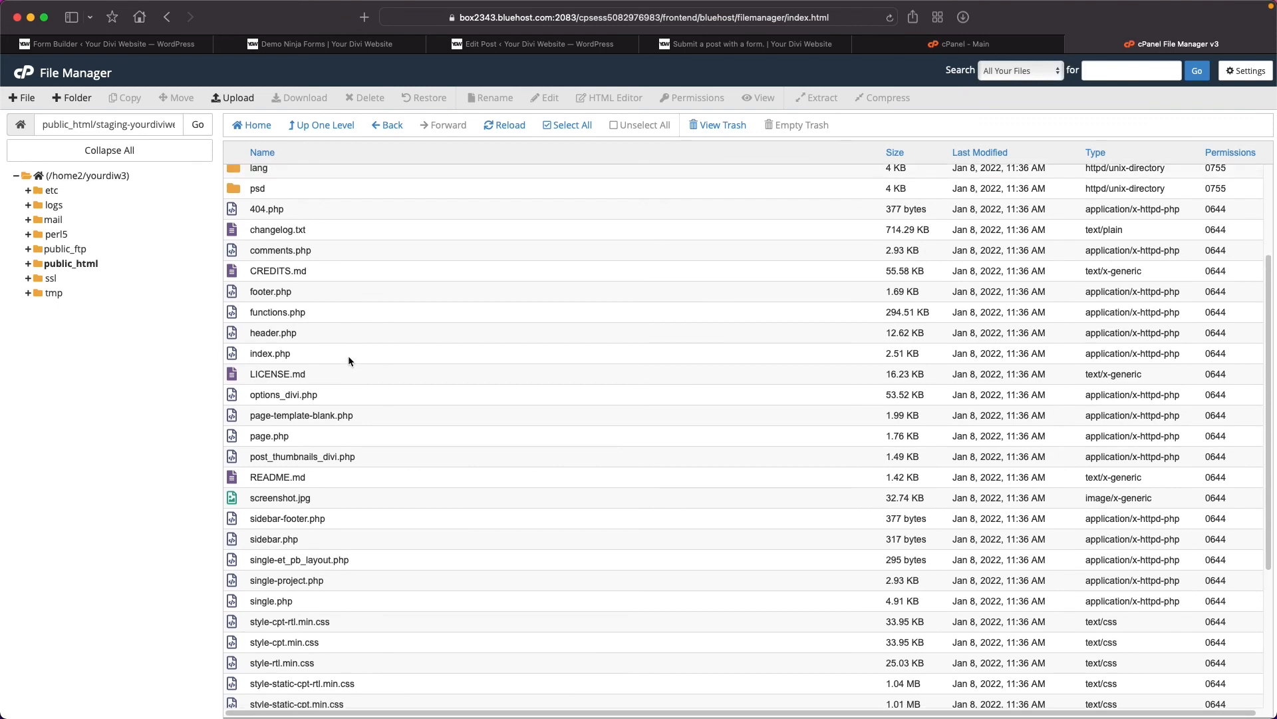
left_click(275, 601)
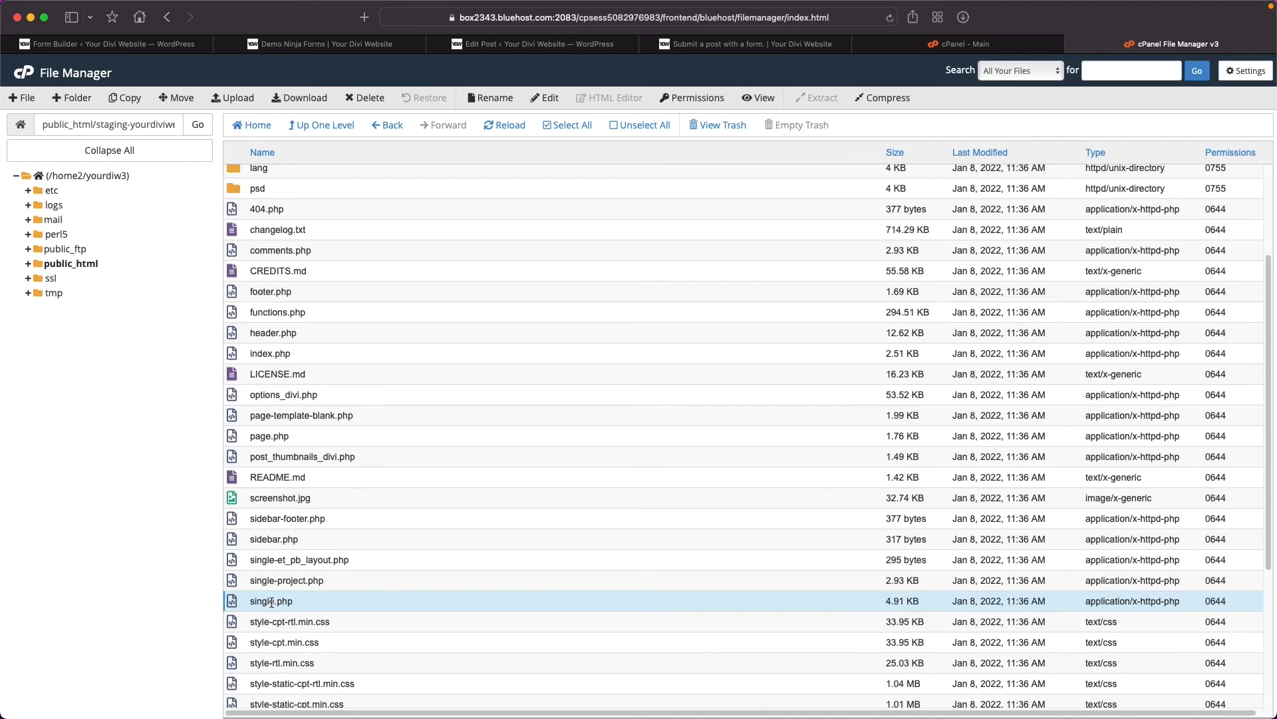
right_click(272, 601)
left_click(303, 621)
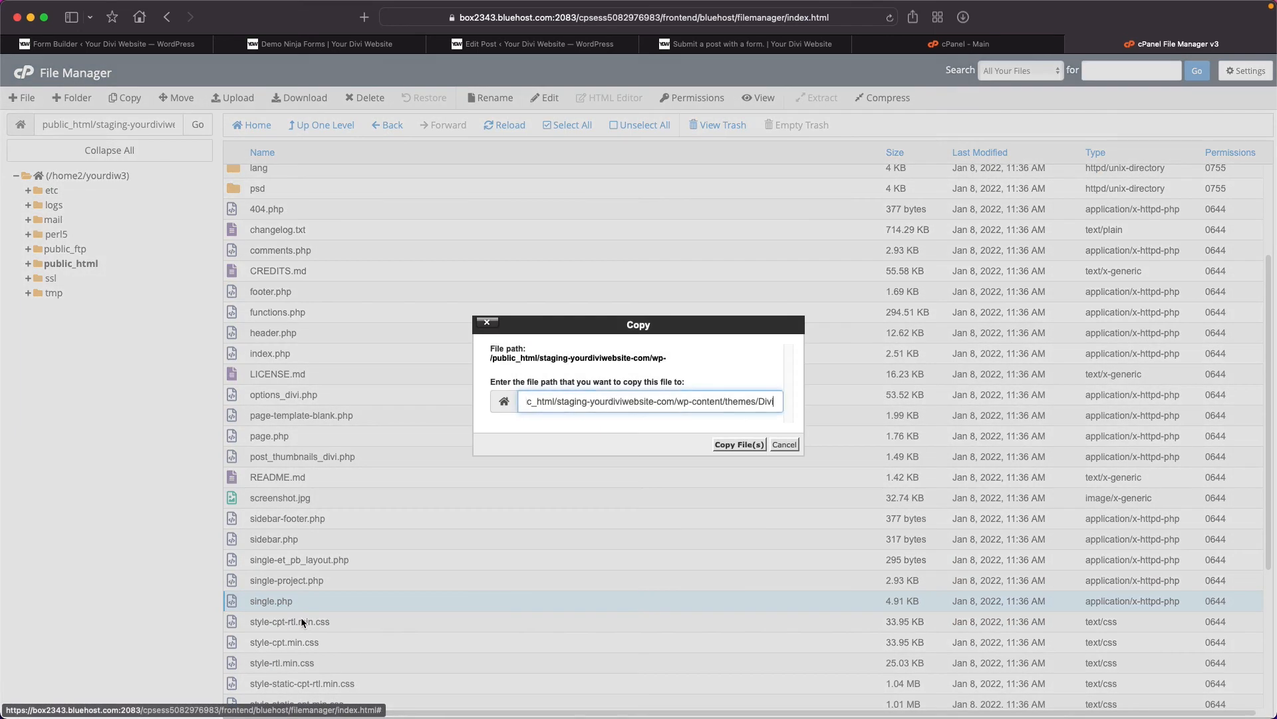
type("-child")
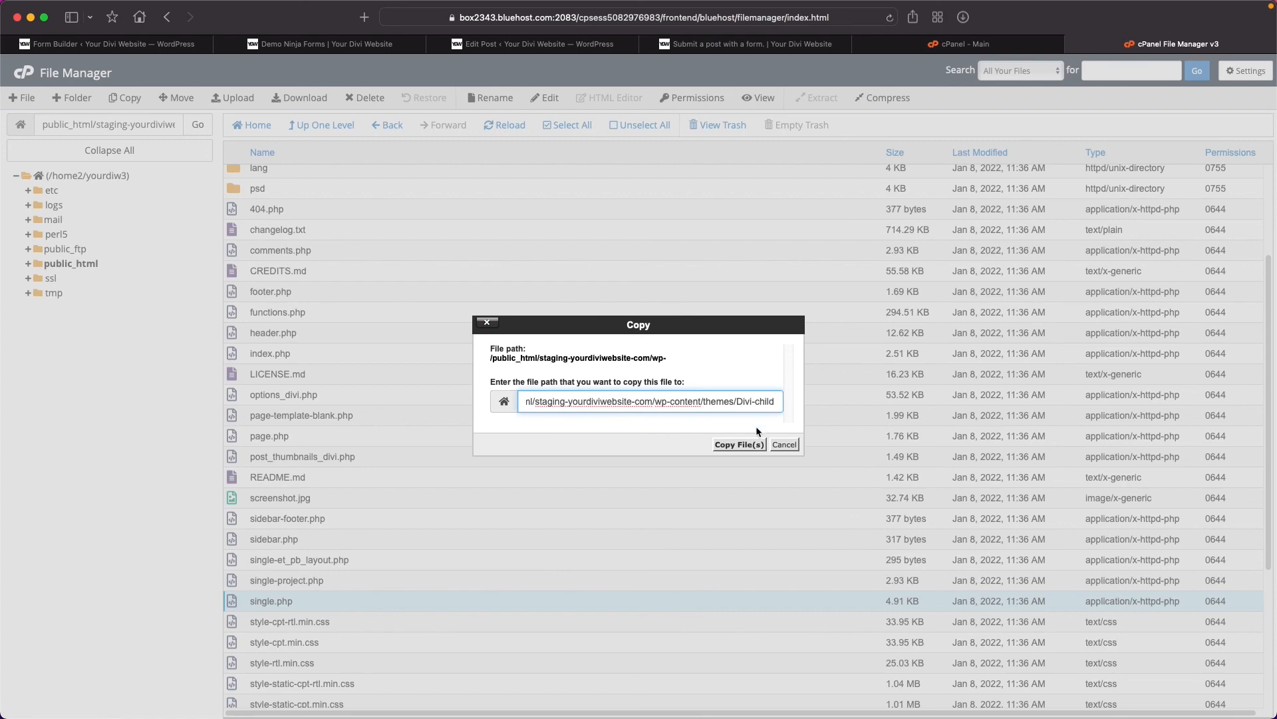
left_click(739, 444)
- Open the Divi-child theme's copy of single.php in the file editor with utf-8 encoding
left_click(315, 125)
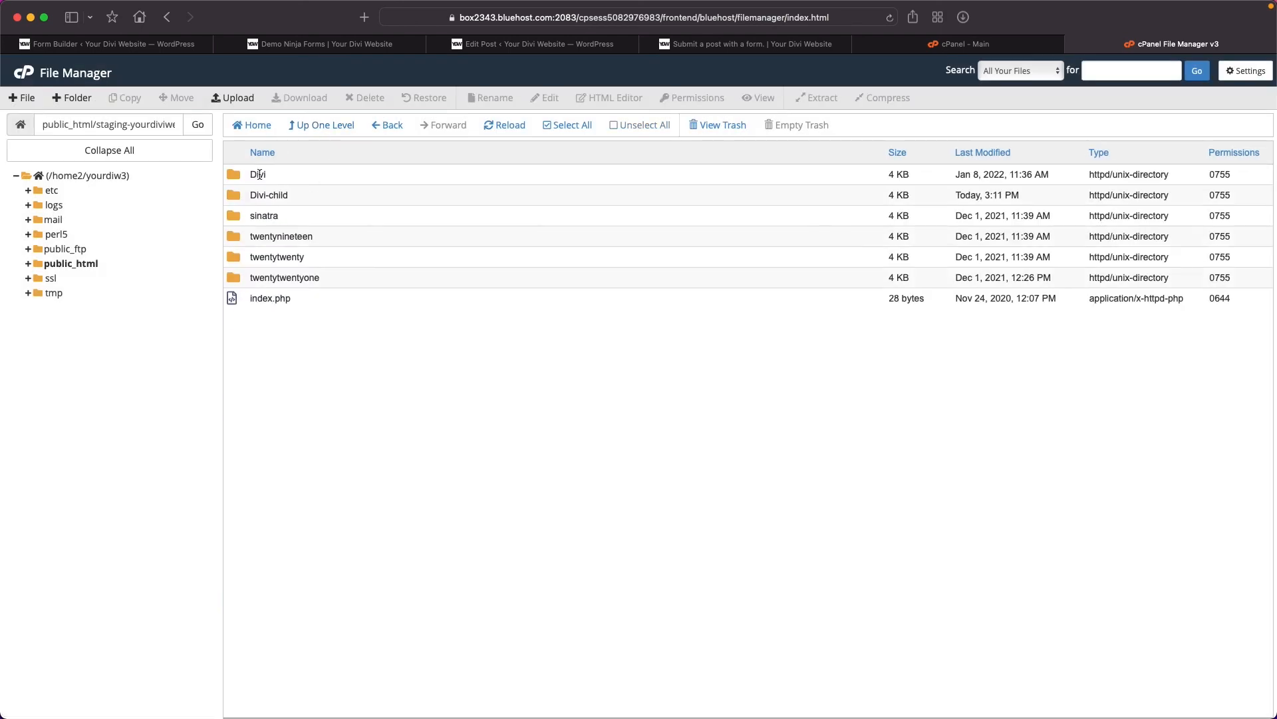
double_click(232, 197)
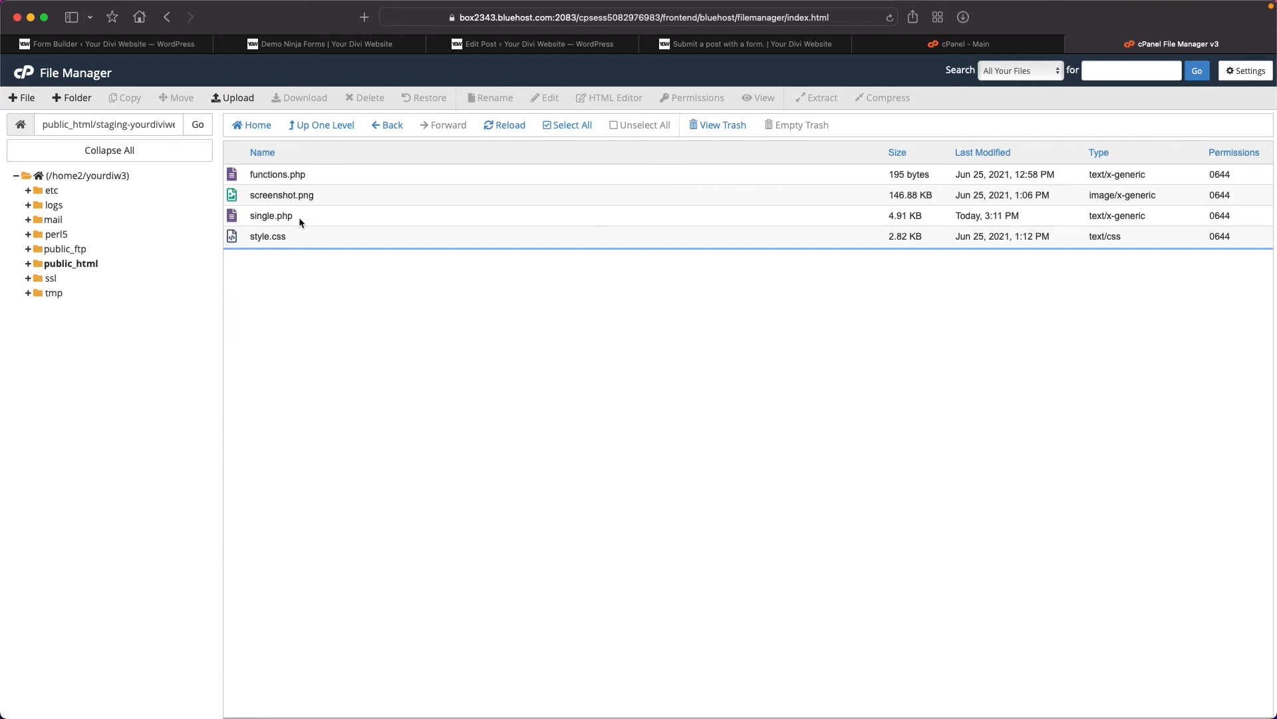
right_click(270, 216)
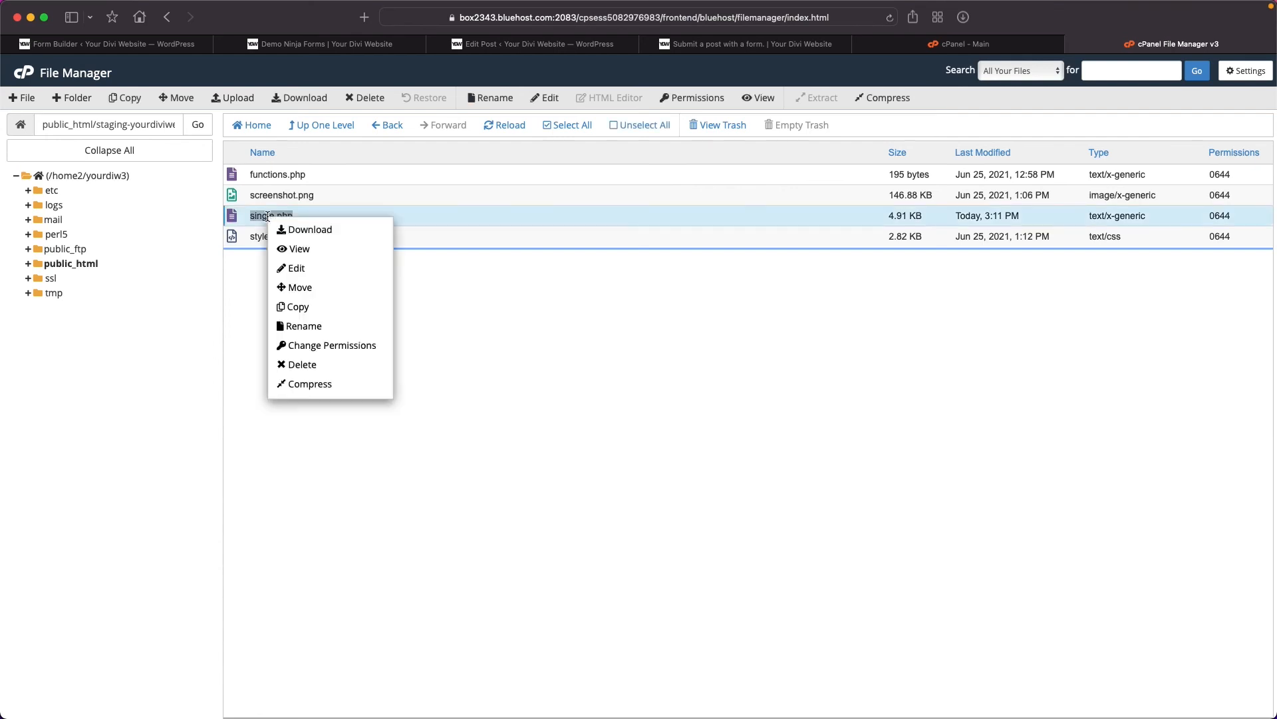
left_click(297, 267)
left_click(759, 489)
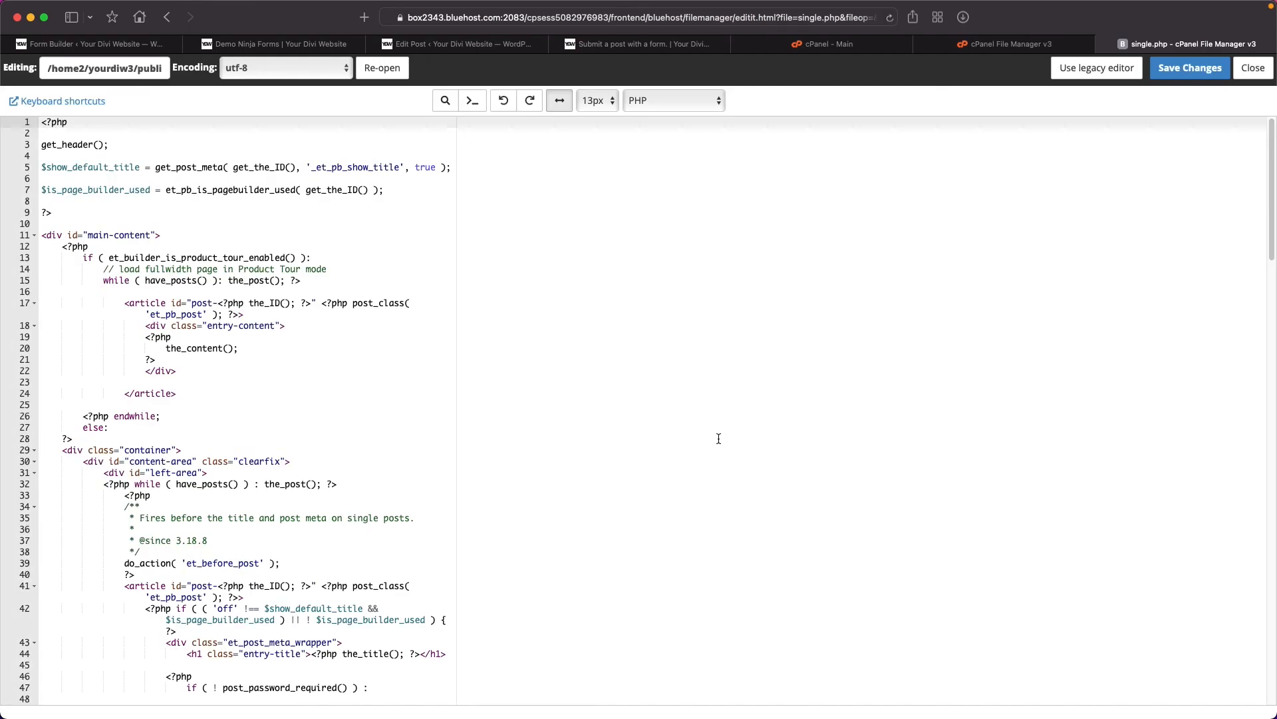
- Add the line echo get_post_meta( get_the_ID(), 'key', true ); below the closing article tag near the end of single.php
scroll(373, 509, "down", 5)
scroll(374, 509, "down", 20)
scroll(373, 509, "down", 15)
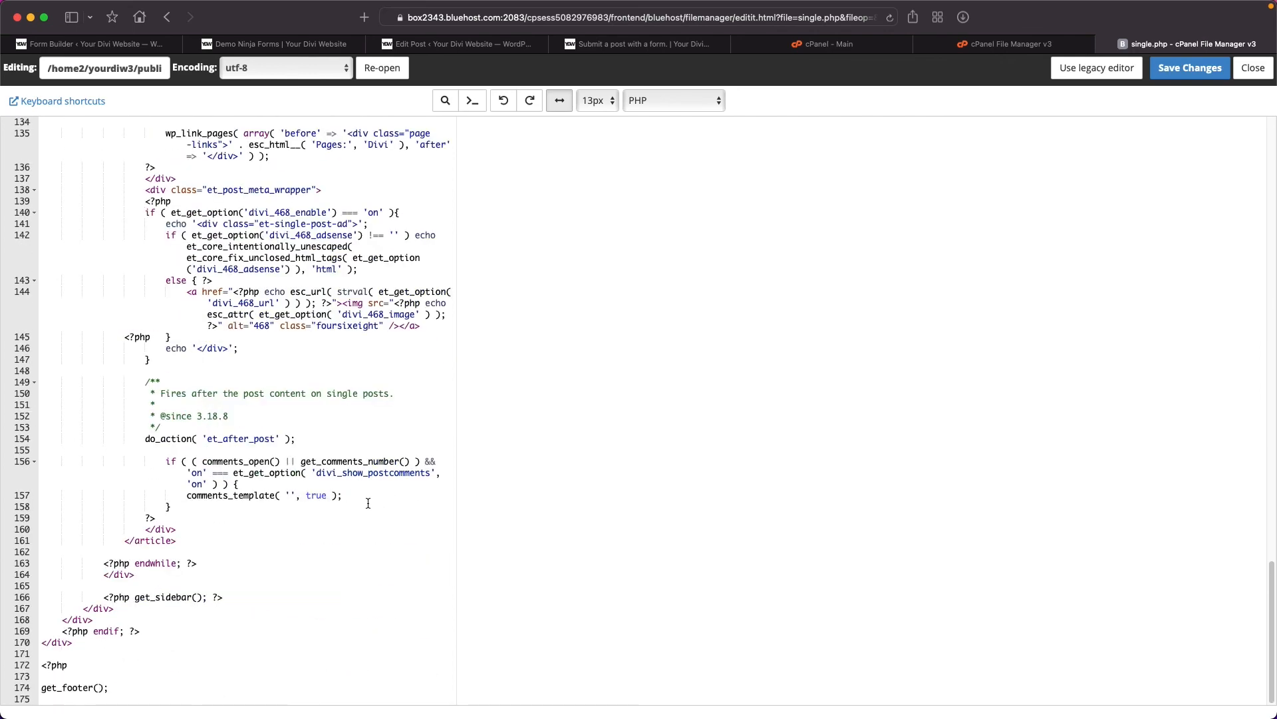
key("super+Tab")
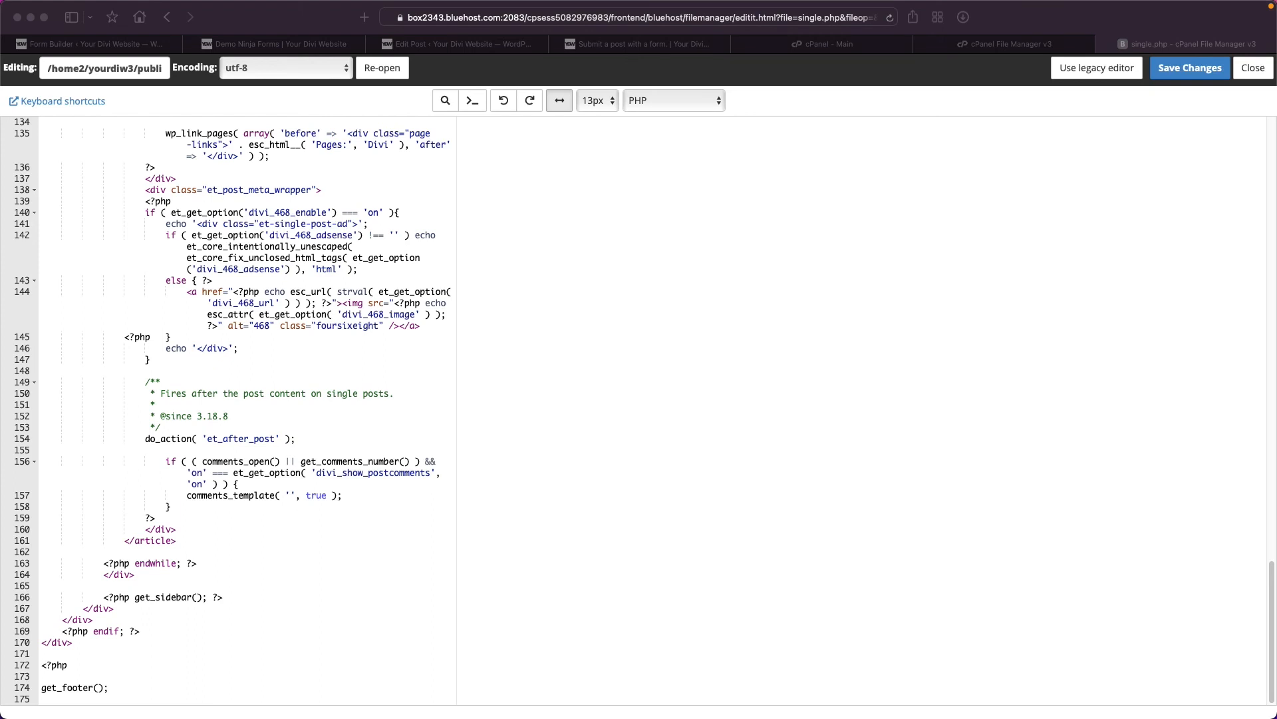
key("super+Tab")
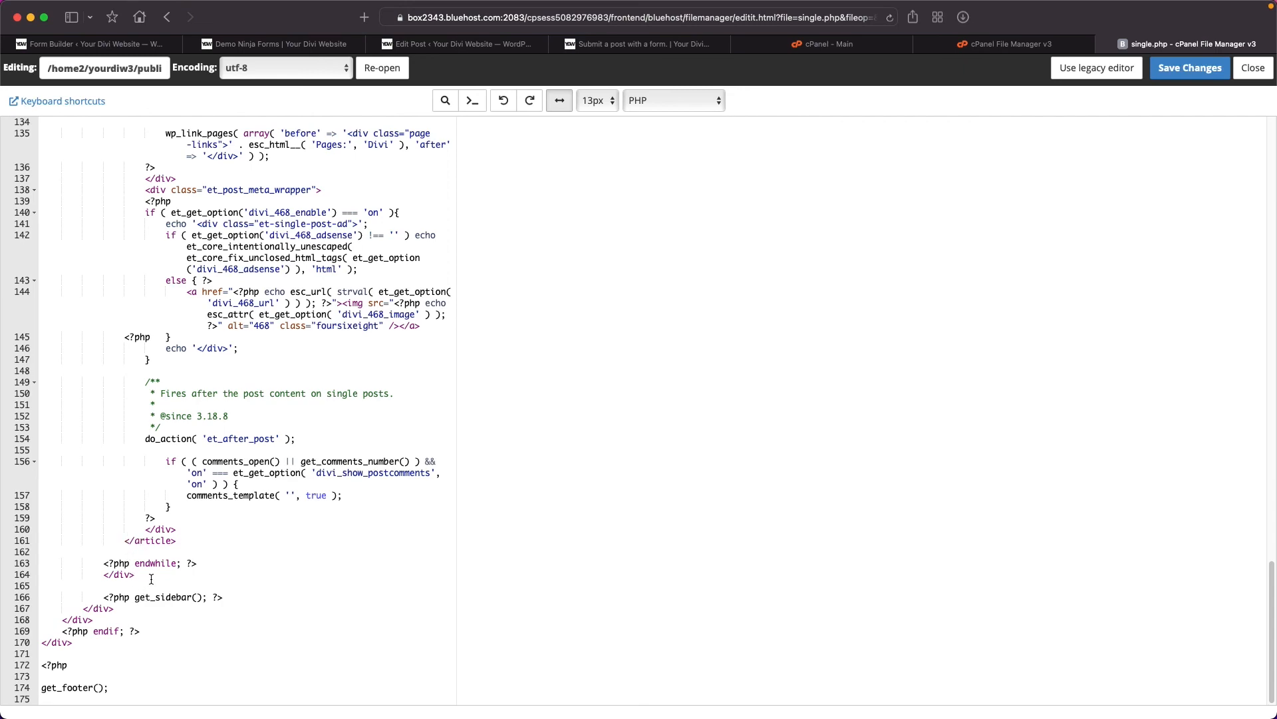
scroll(213, 479, "up", 5)
scroll(230, 495, "down", 5)
left_click(178, 541)
key("Return")
key("Return")
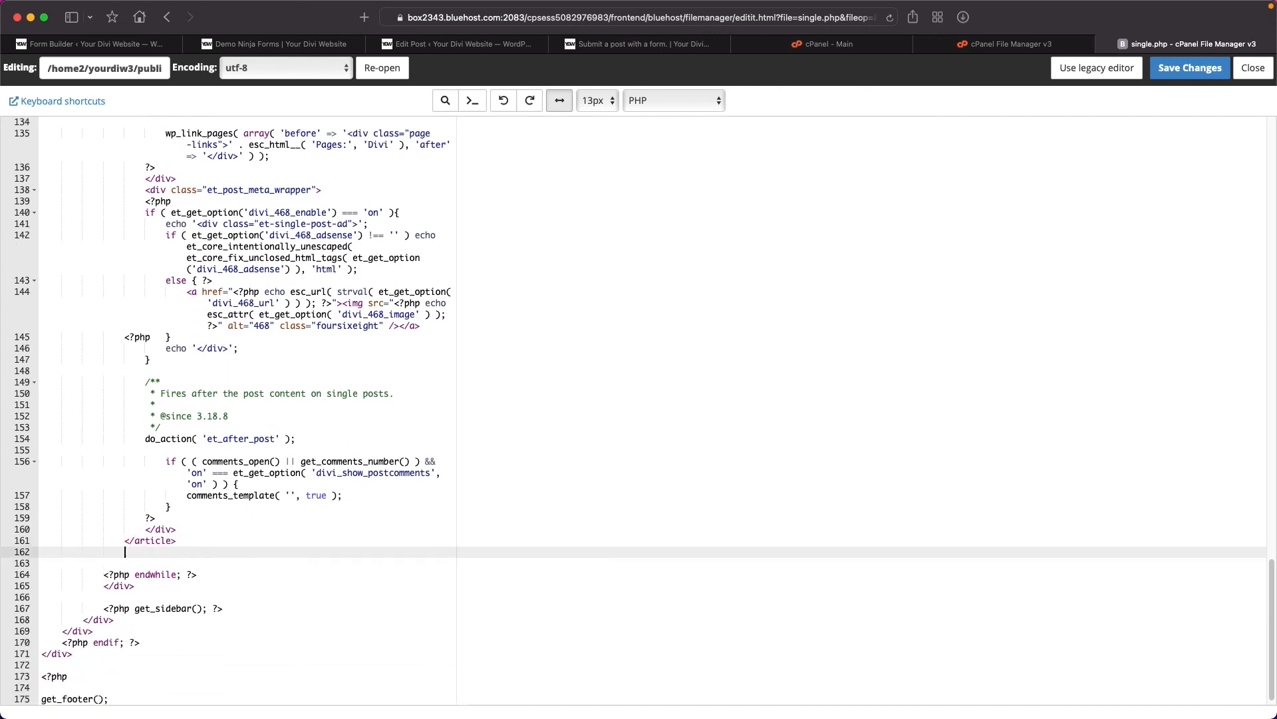
type("echo get_post_meta( get_the_ID(), 'key', true );")
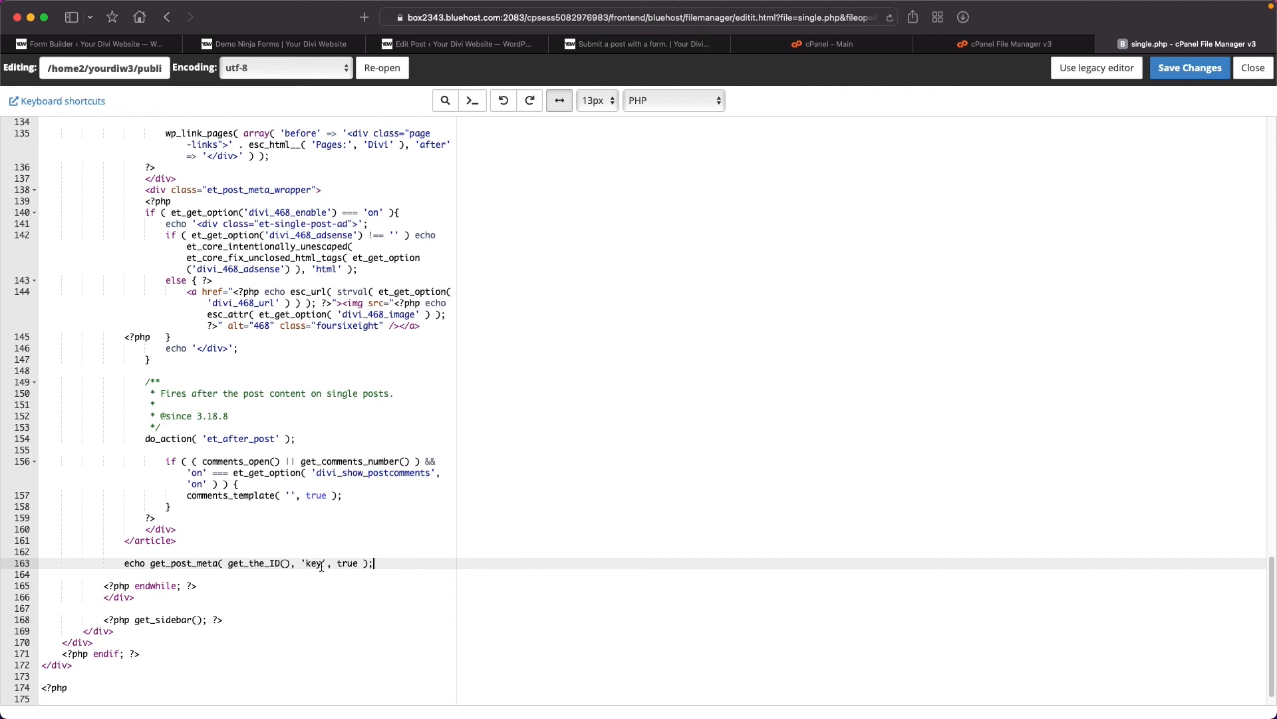
- Replace 'key' in the get_post_meta call with the Create Post action's meta key post_vibe and wrap the statement in <?php ?> tags
left_click(136, 45)
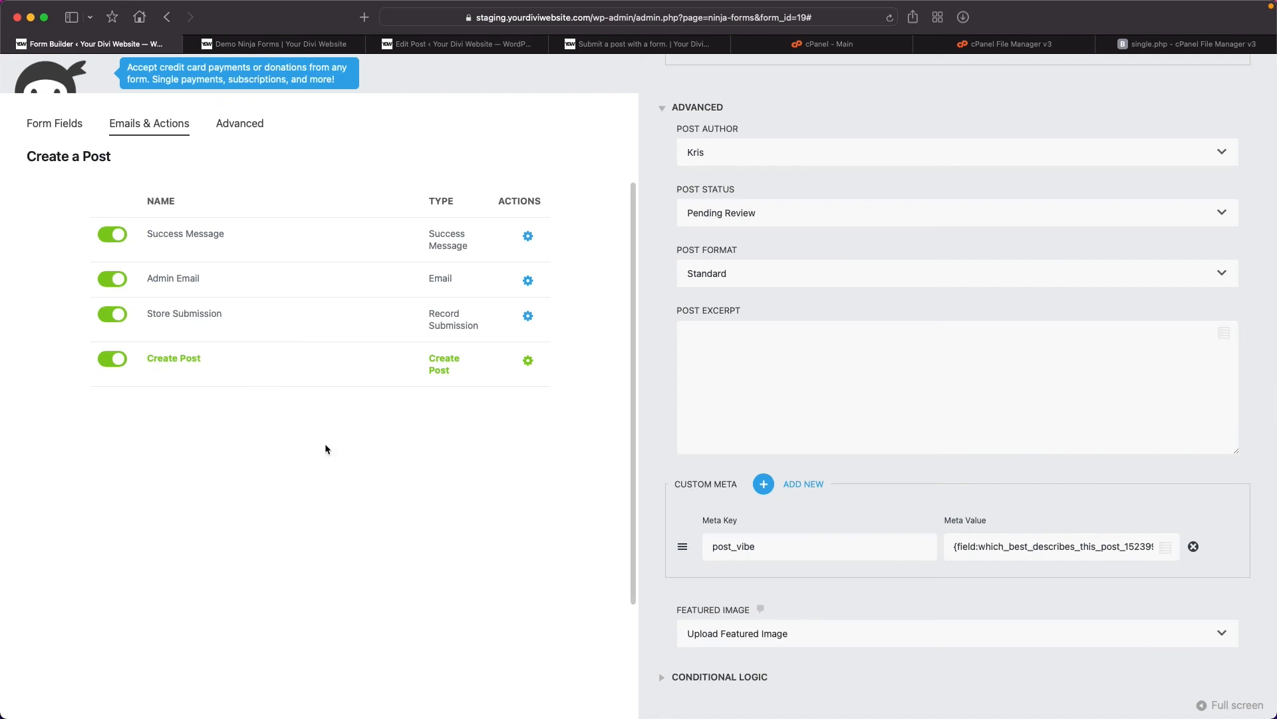
left_click_drag(709, 546, 755, 546)
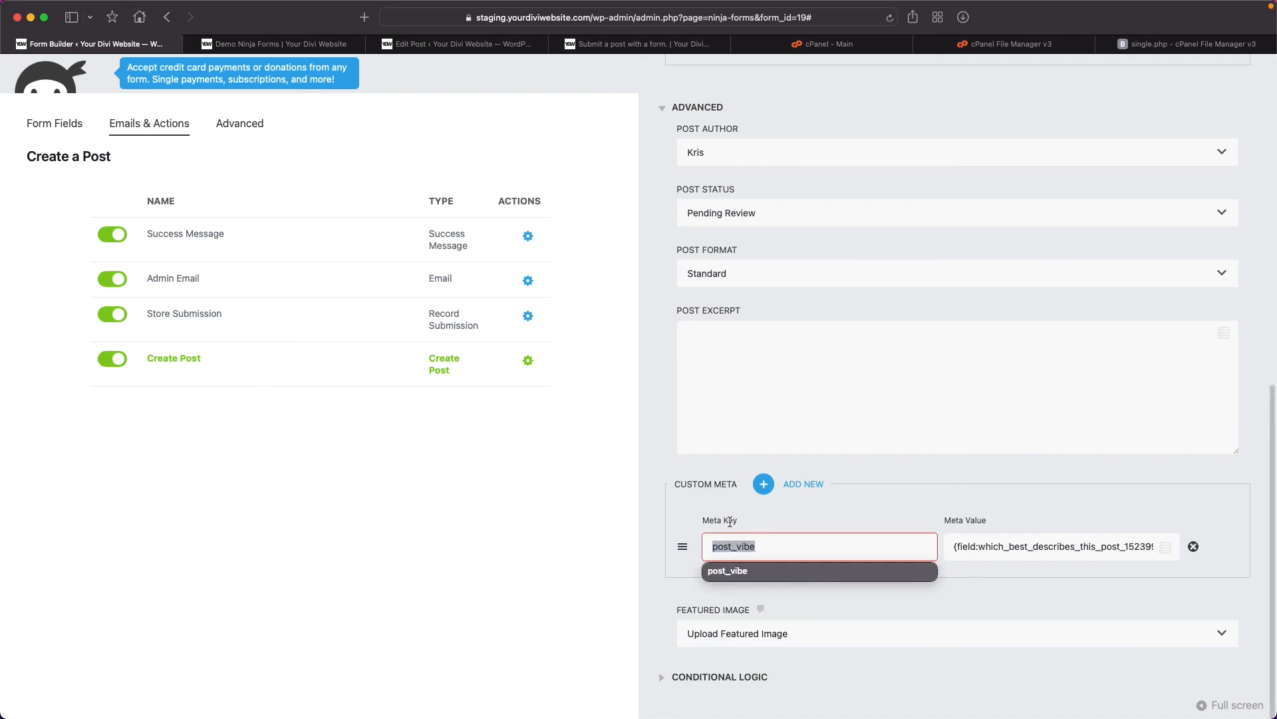
left_click(536, 551)
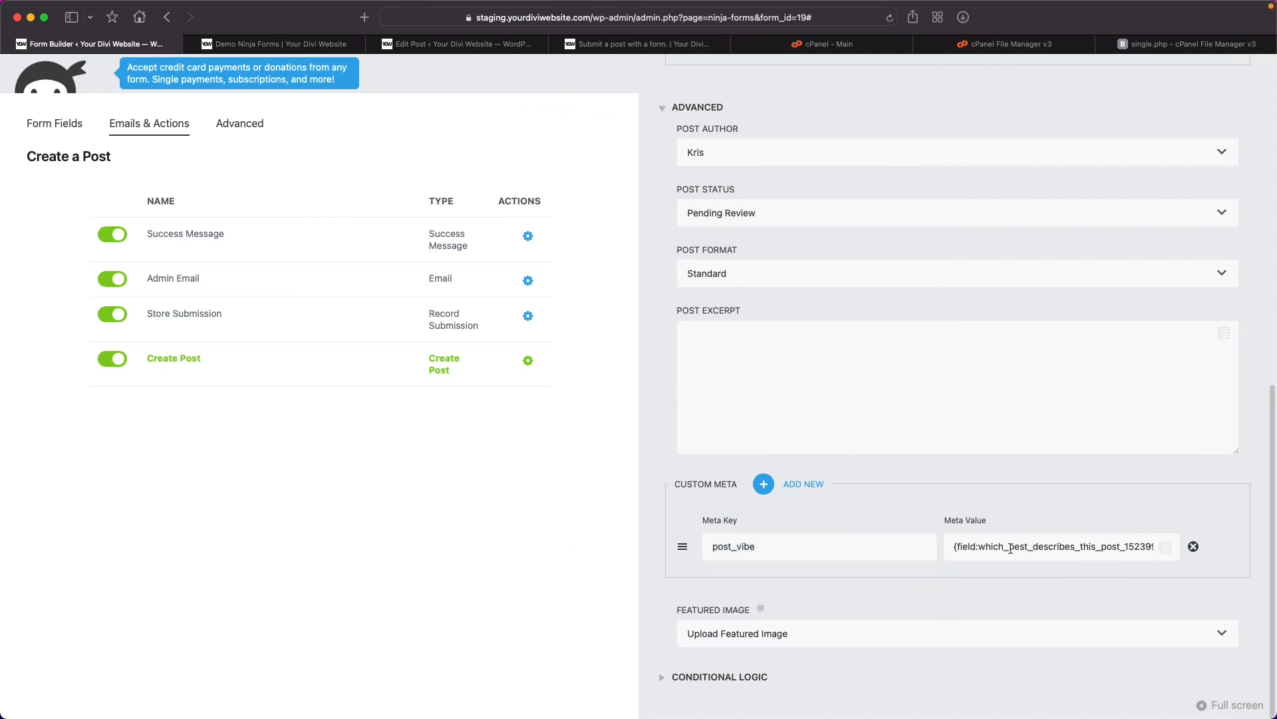
left_click(1155, 47)
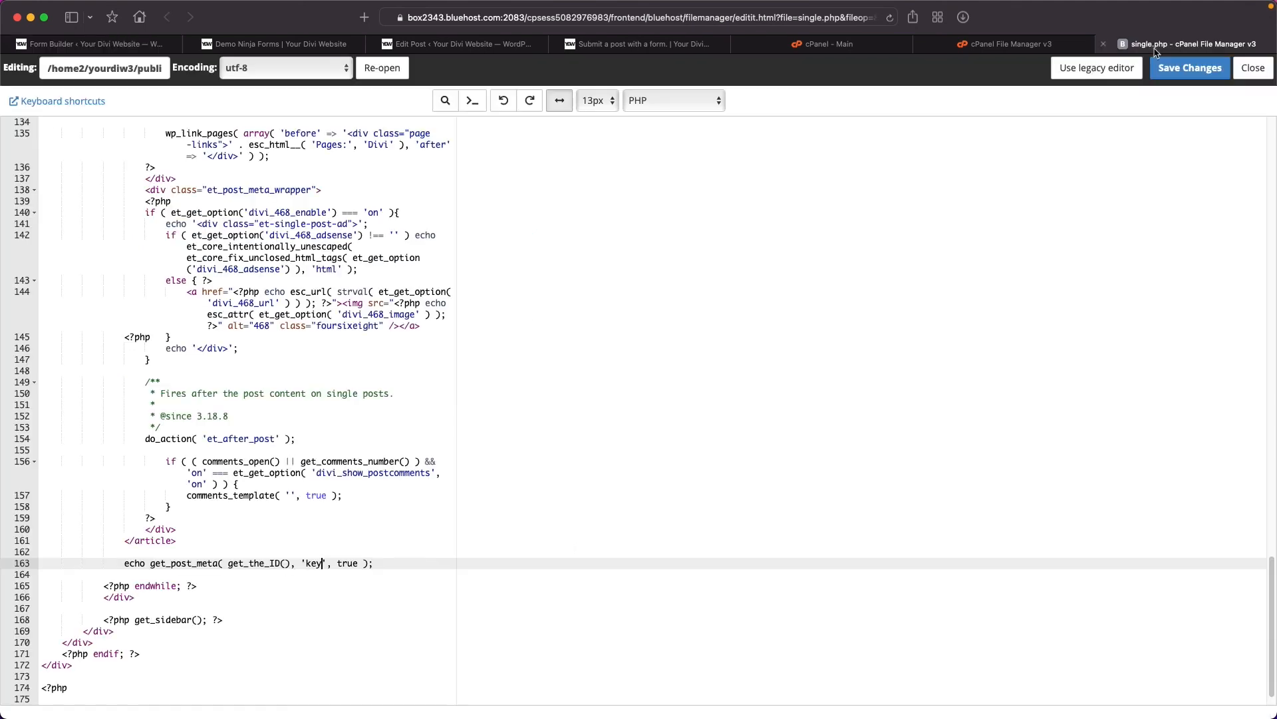
key("BackSpace")
key("BackSpace")
key("BackSpace")
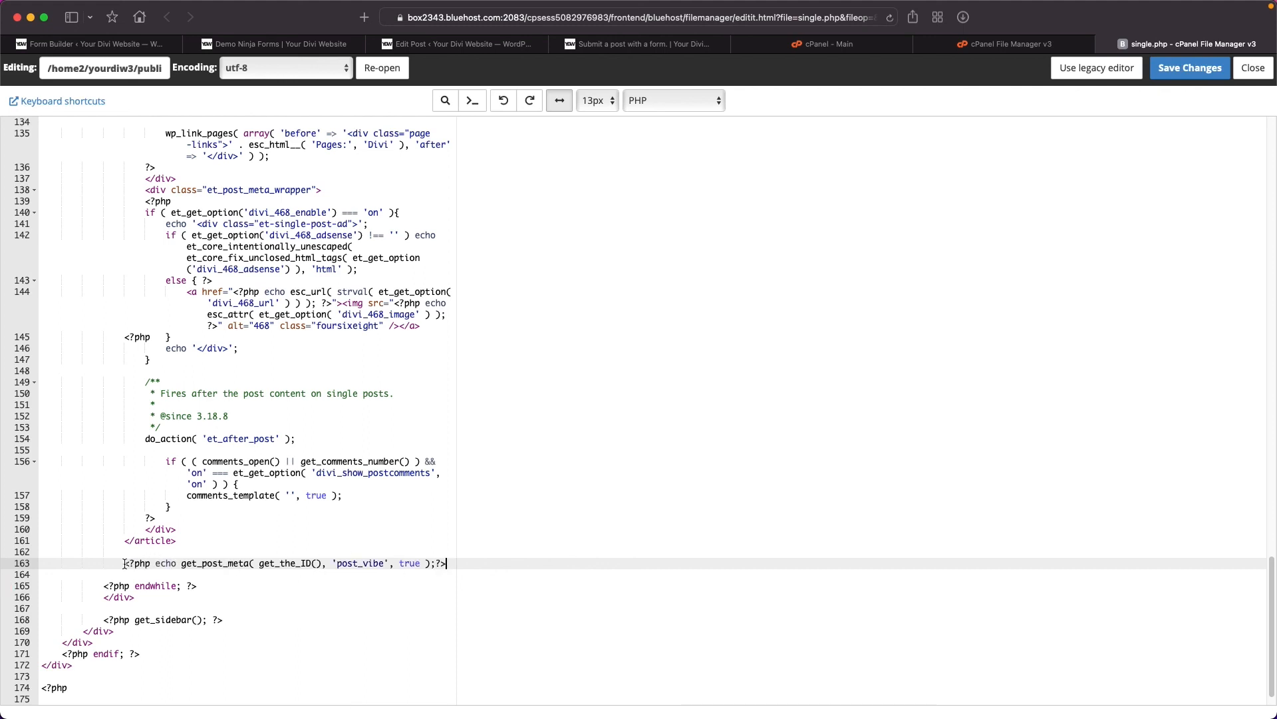
- Save the changes to the child theme's single.php and close its editor
left_click_drag(125, 564, 448, 563)
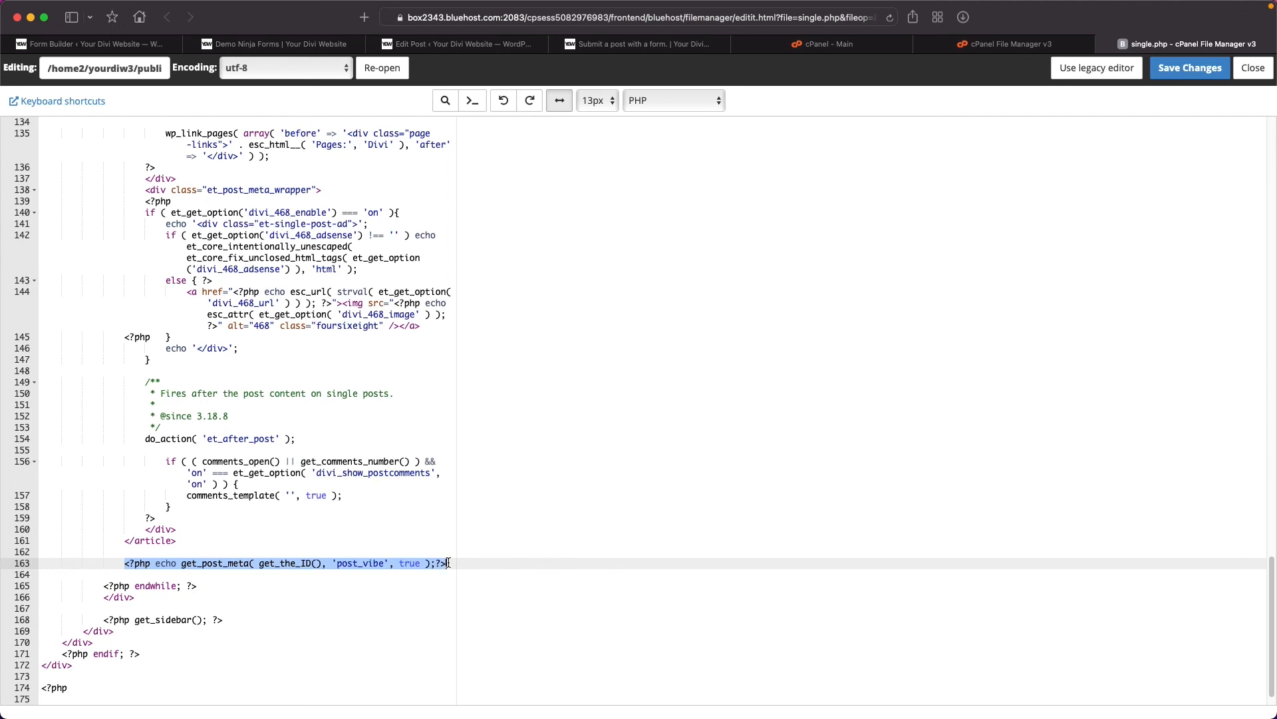
left_click(448, 563)
left_click(1190, 67)
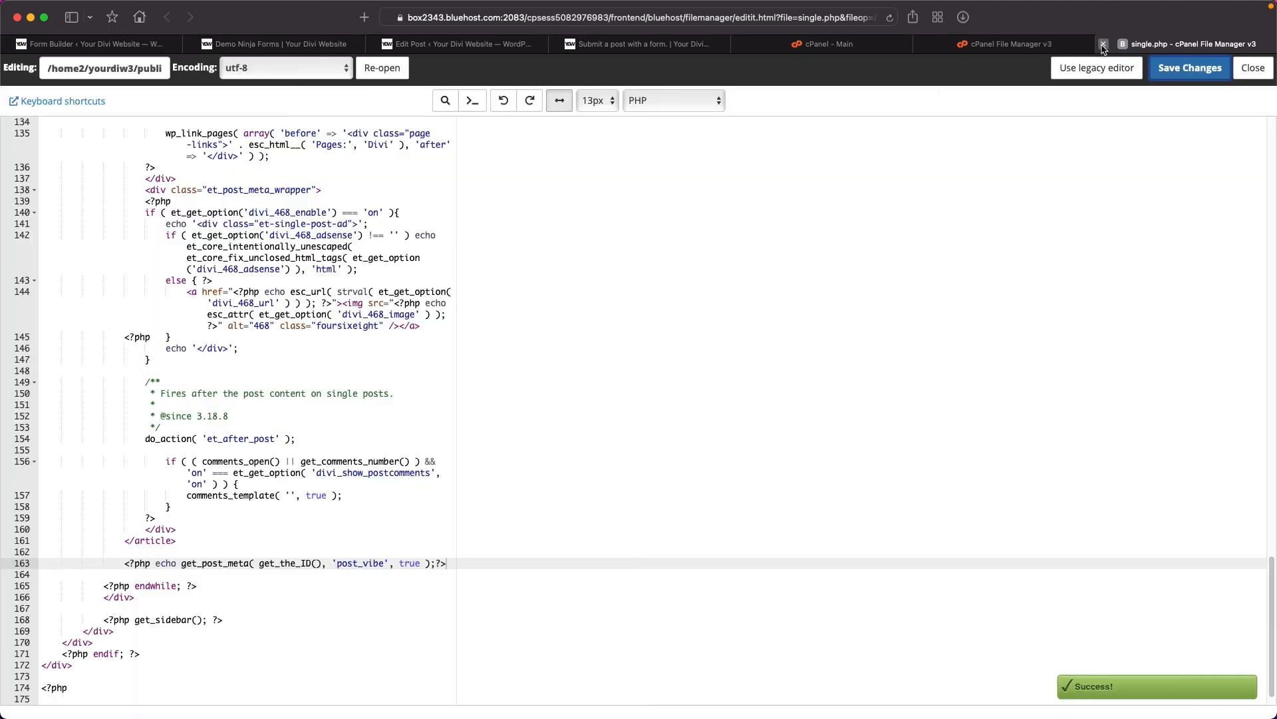
left_click(1104, 44)
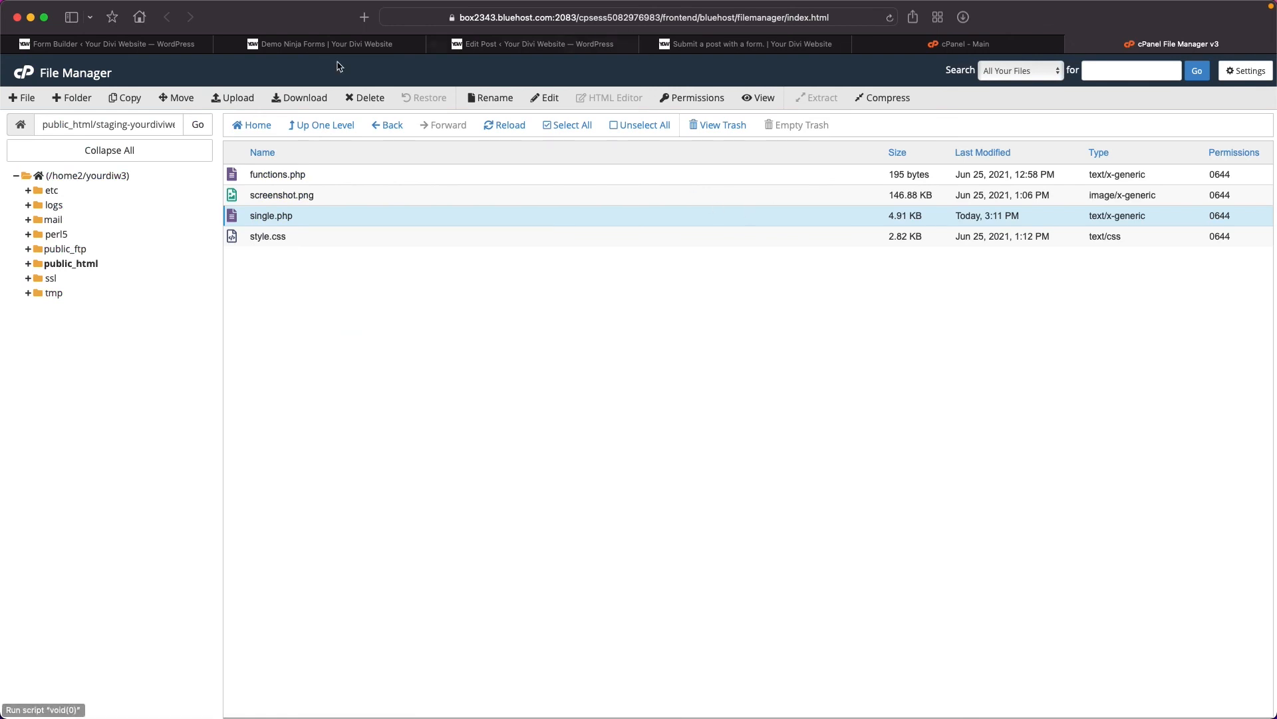
- Reload the published post on the front end and check the area below the comment form for the post_vibe value
left_click(745, 44)
scroll(442, 399, "down", 3)
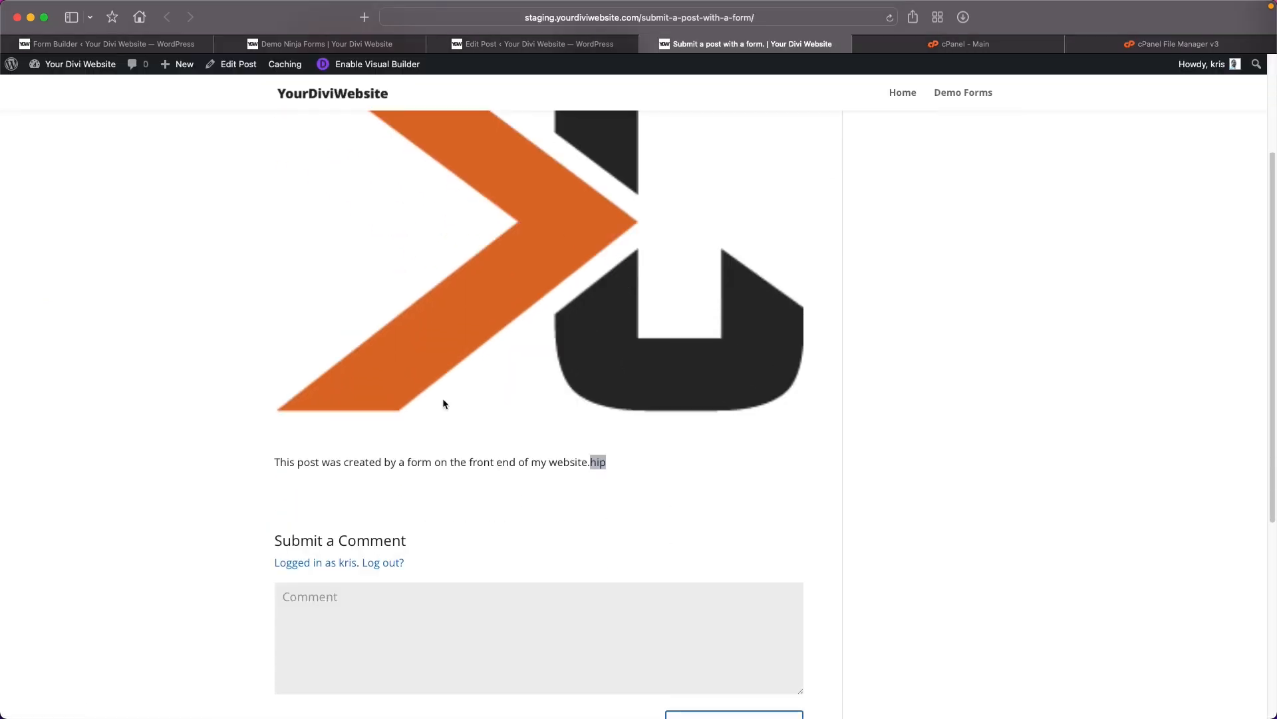
scroll(442, 399, "up", 5)
scroll(443, 403, "down", 3)
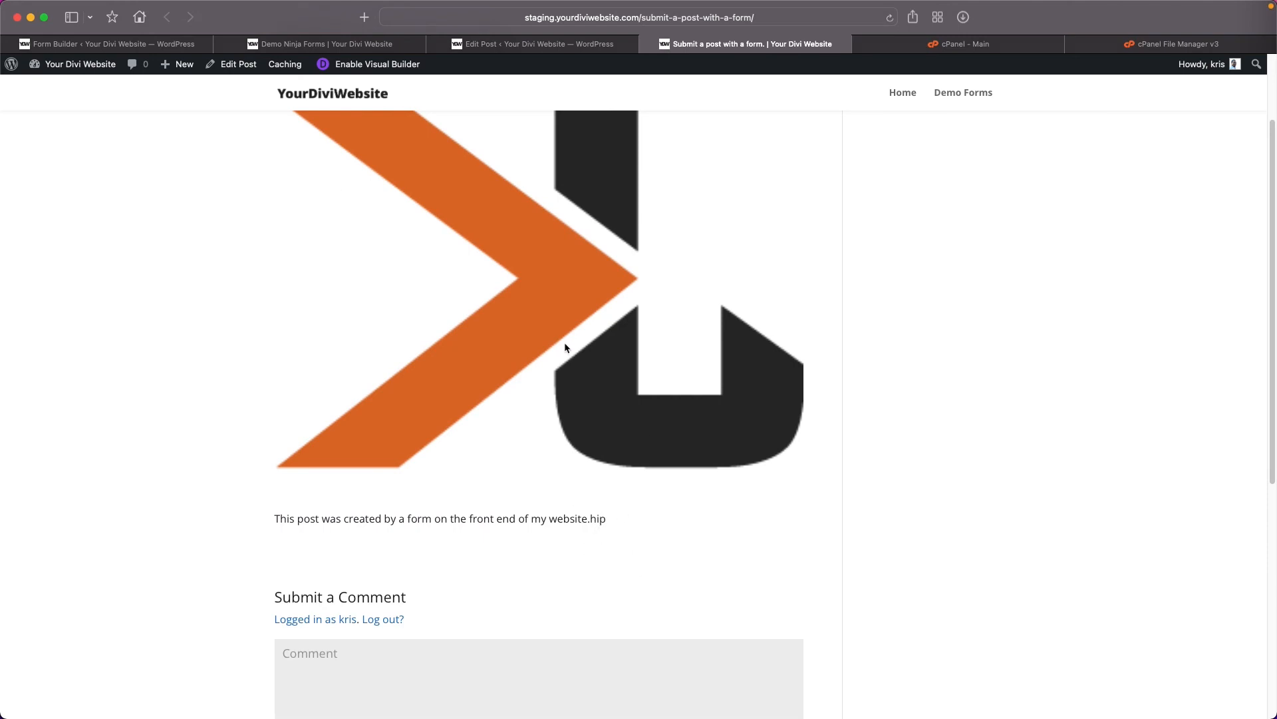
scroll(566, 348, "up", 4)
scroll(548, 428, "down", 7)
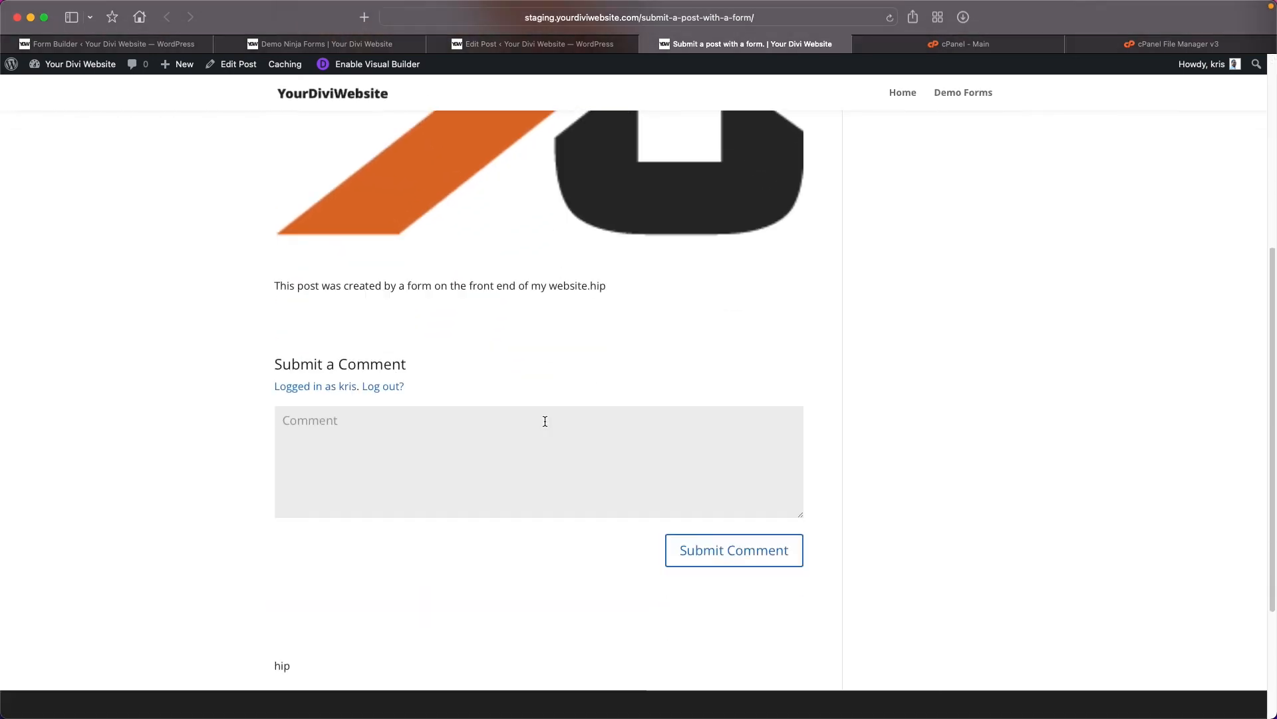
- Add the HTML comment "Custom meta data from create post form" directly above the post_vibe get_post_meta line in the child theme's single.php
scroll(545, 421, "down", 2)
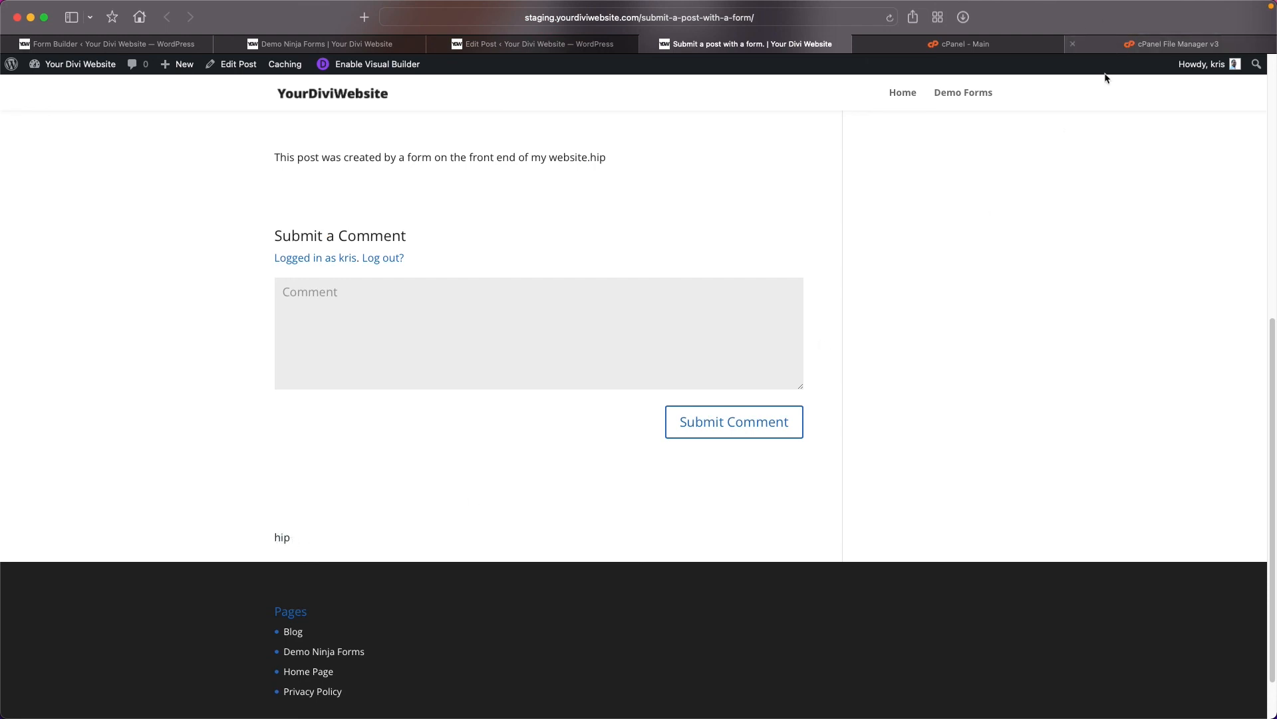
left_click(1237, 45)
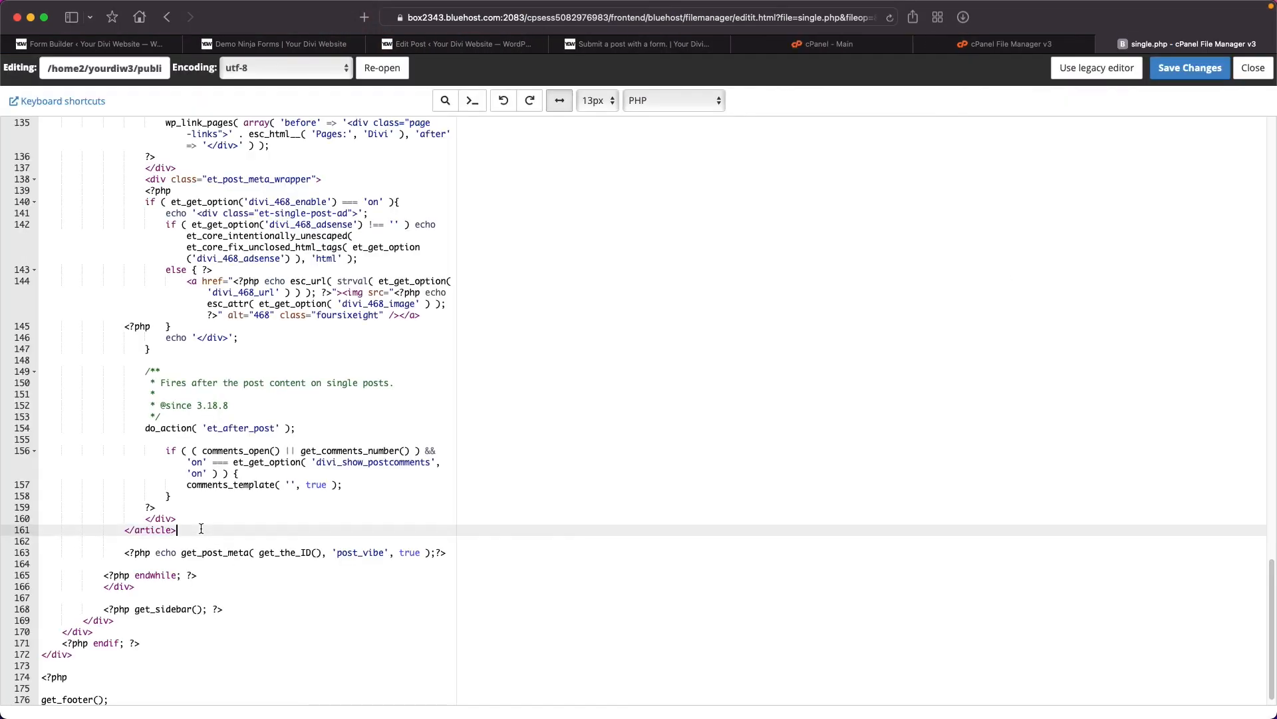
key("Return")
key("Return")
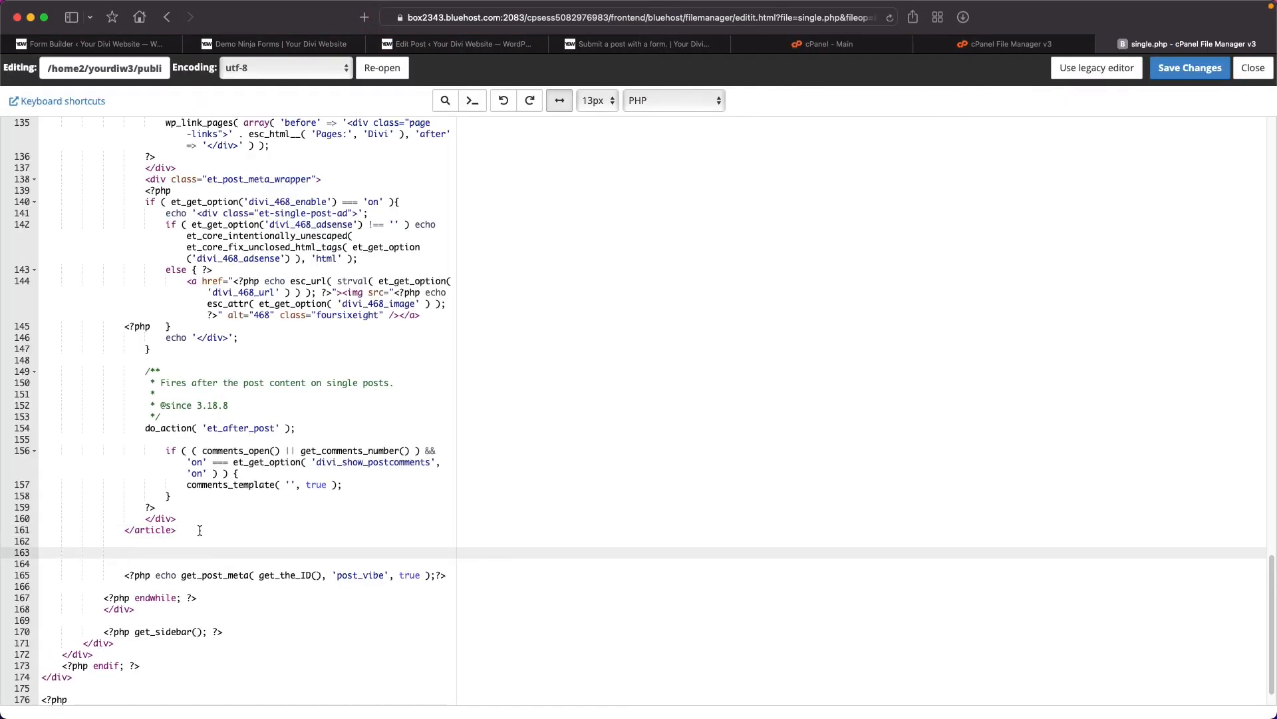
left_click(186, 563)
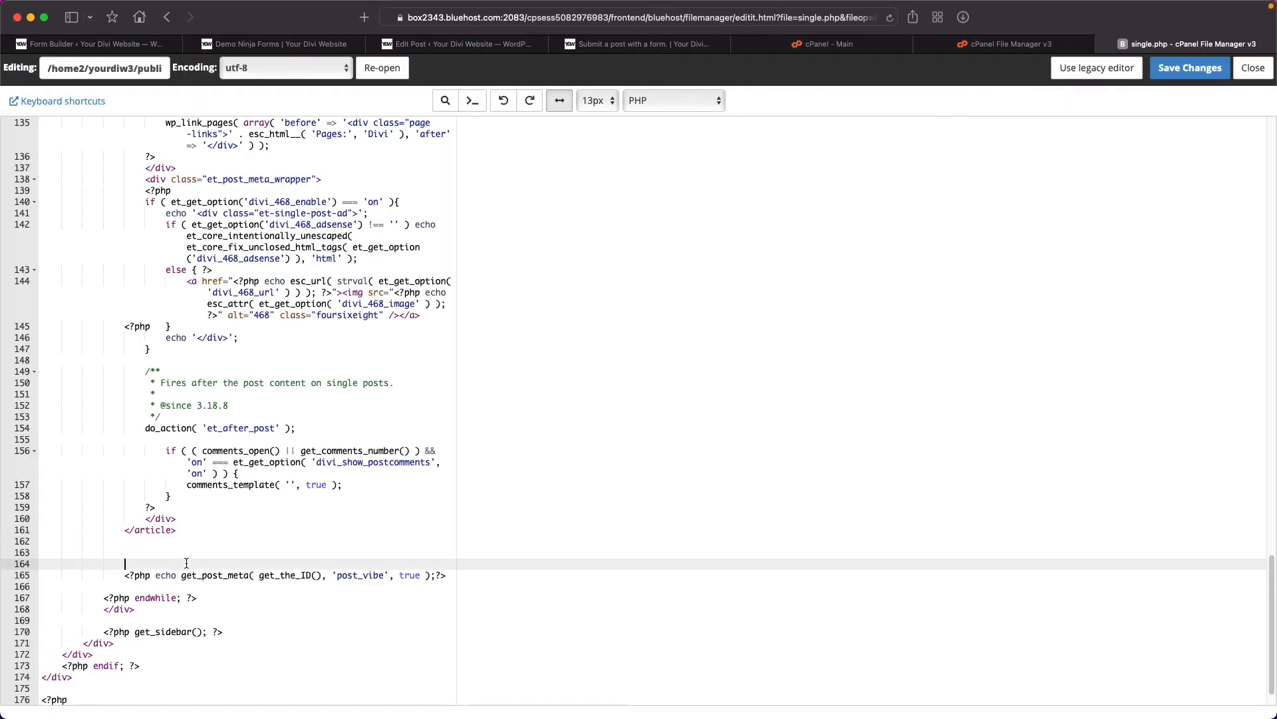
type("Custom meta data from create post form")
left_click_drag(125, 564, 328, 563)
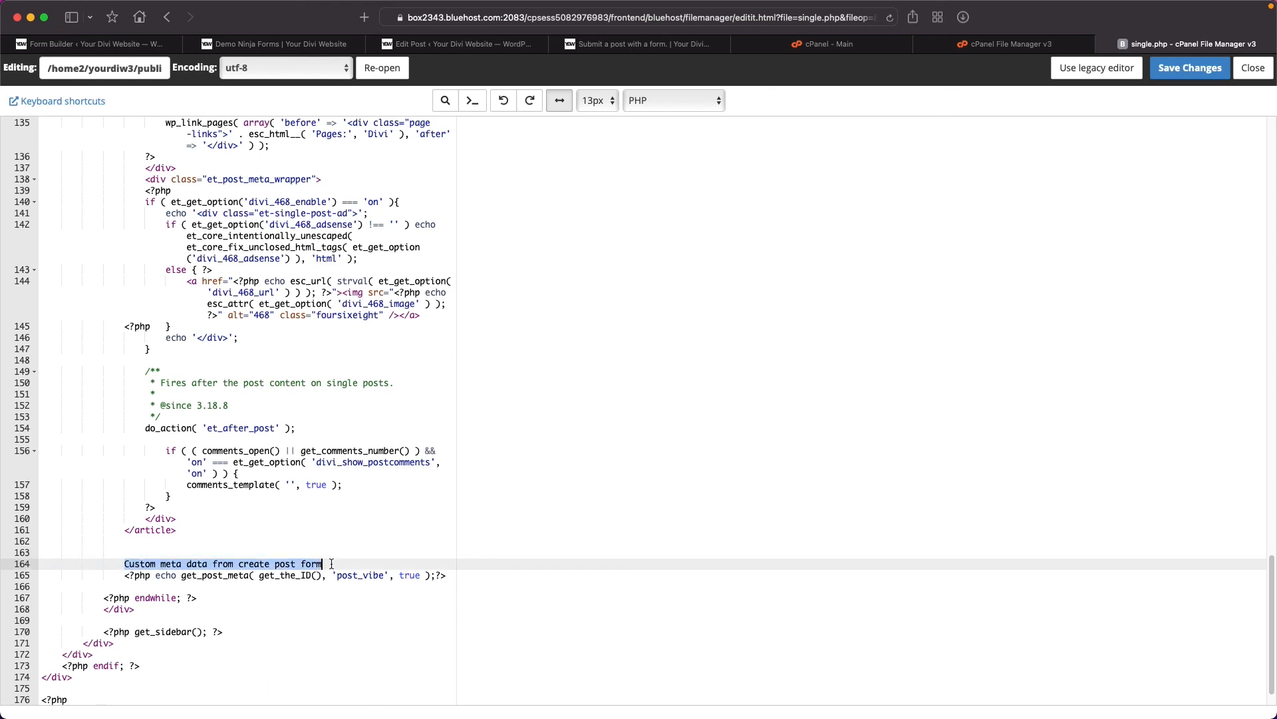
key("super+slash")
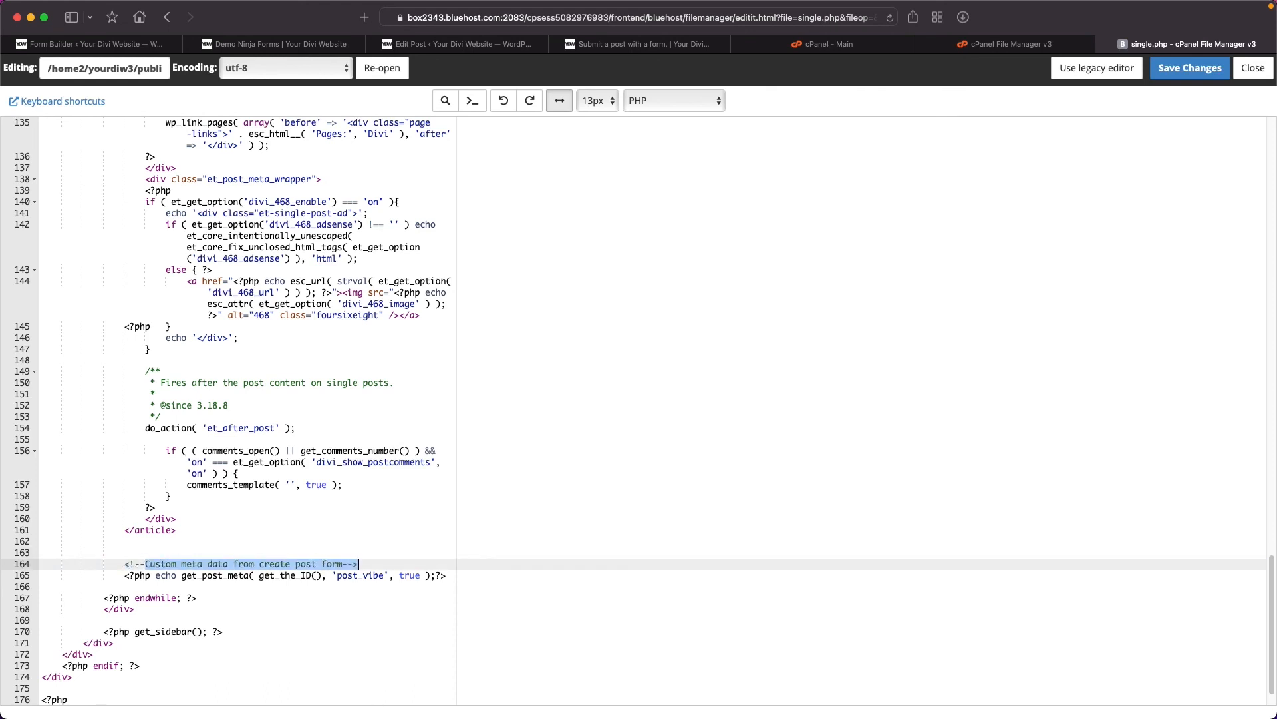
left_click(399, 559)
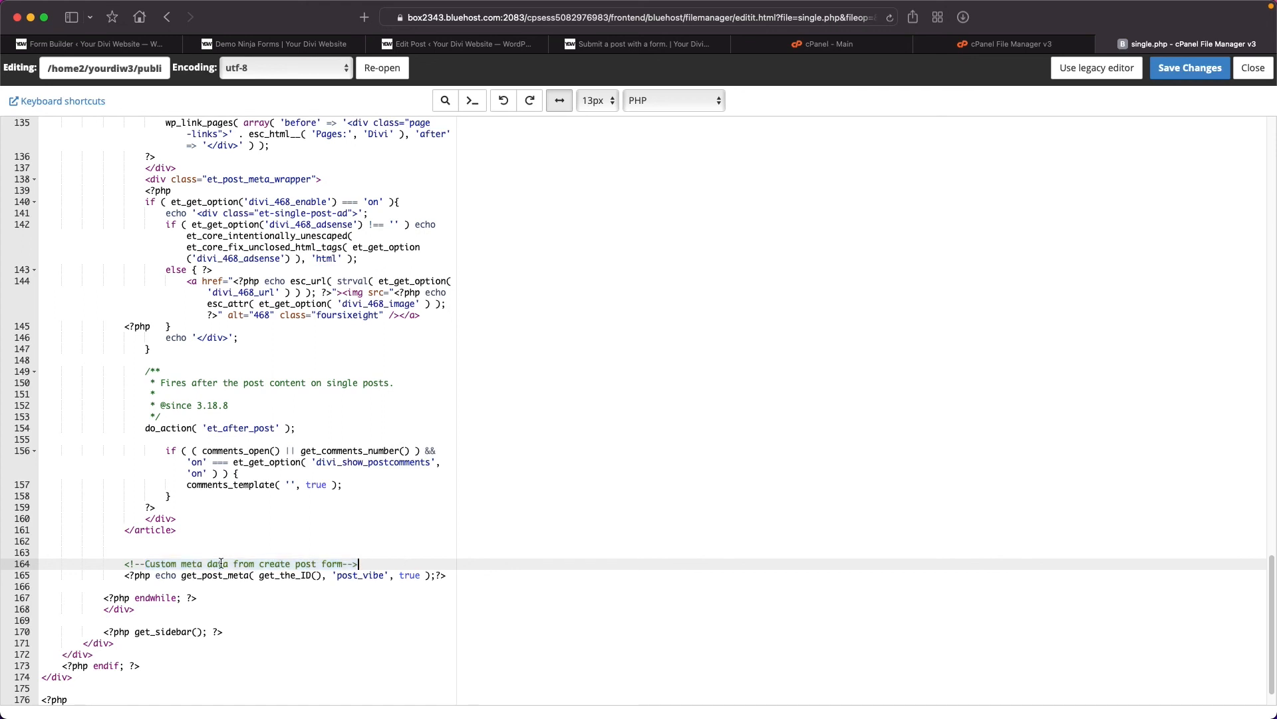
- Add the HTML comment "End custom meta" directly below the post_vibe get_post_meta line
left_click_drag(145, 564, 104, 564)
left_click(359, 564)
left_click_drag(123, 564, 383, 569)
left_click(382, 569)
left_click(446, 576)
key("Return")
key("Return")
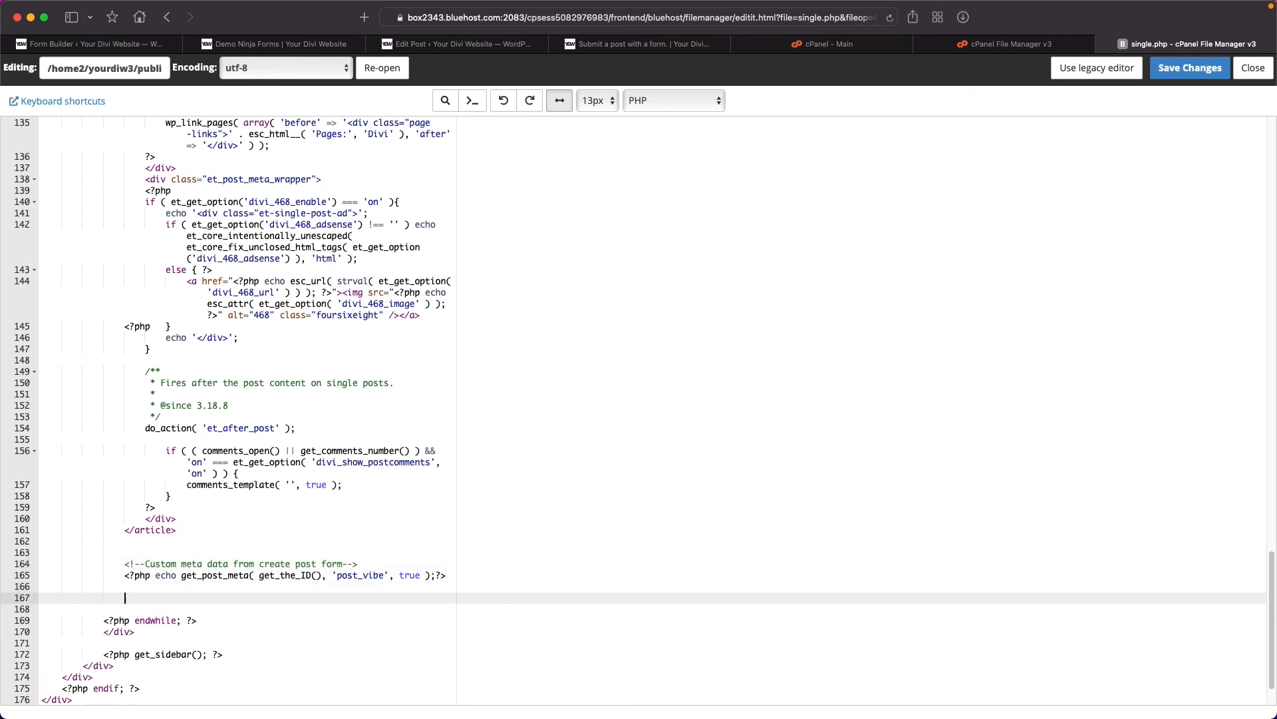
left_click(210, 586)
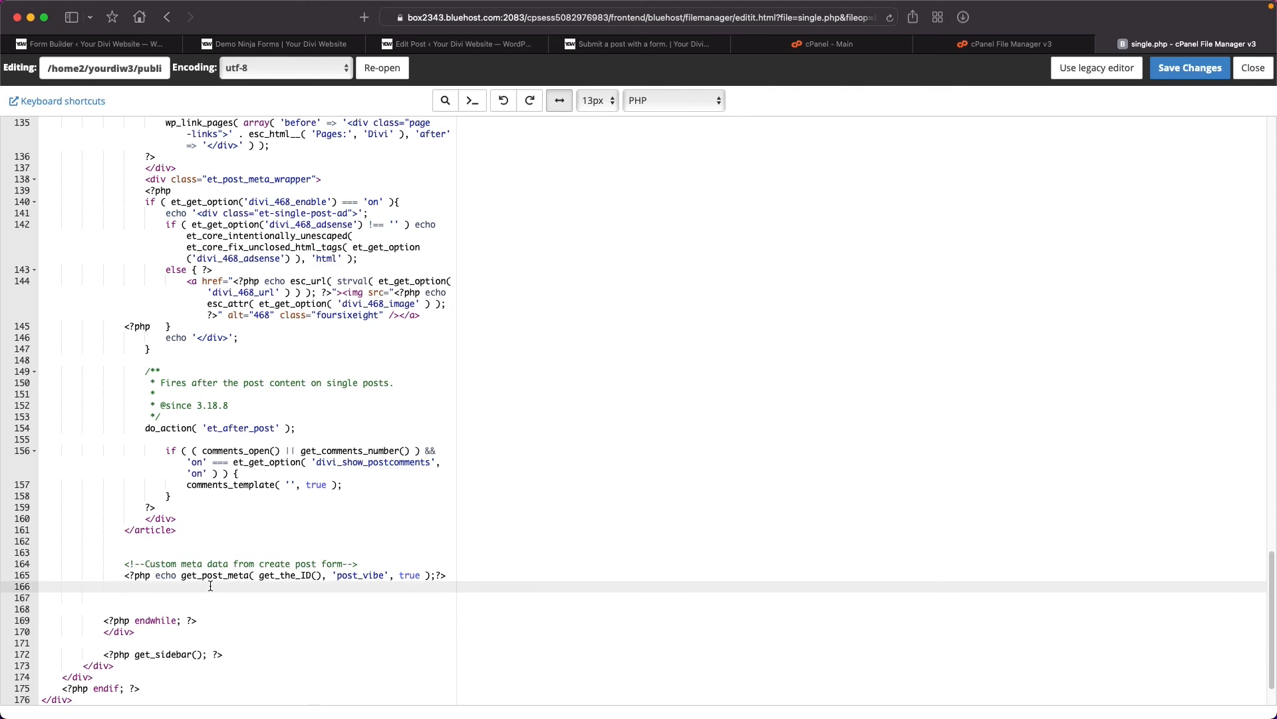
type("End custom meta")
key("super+shift+Left")
key("super+slash")
left_click(251, 589)
- Move the commented post_vibe block to just above the closing article tag, aligning its first line and leaving a blank line after it
left_click_drag(241, 587, 41, 553)
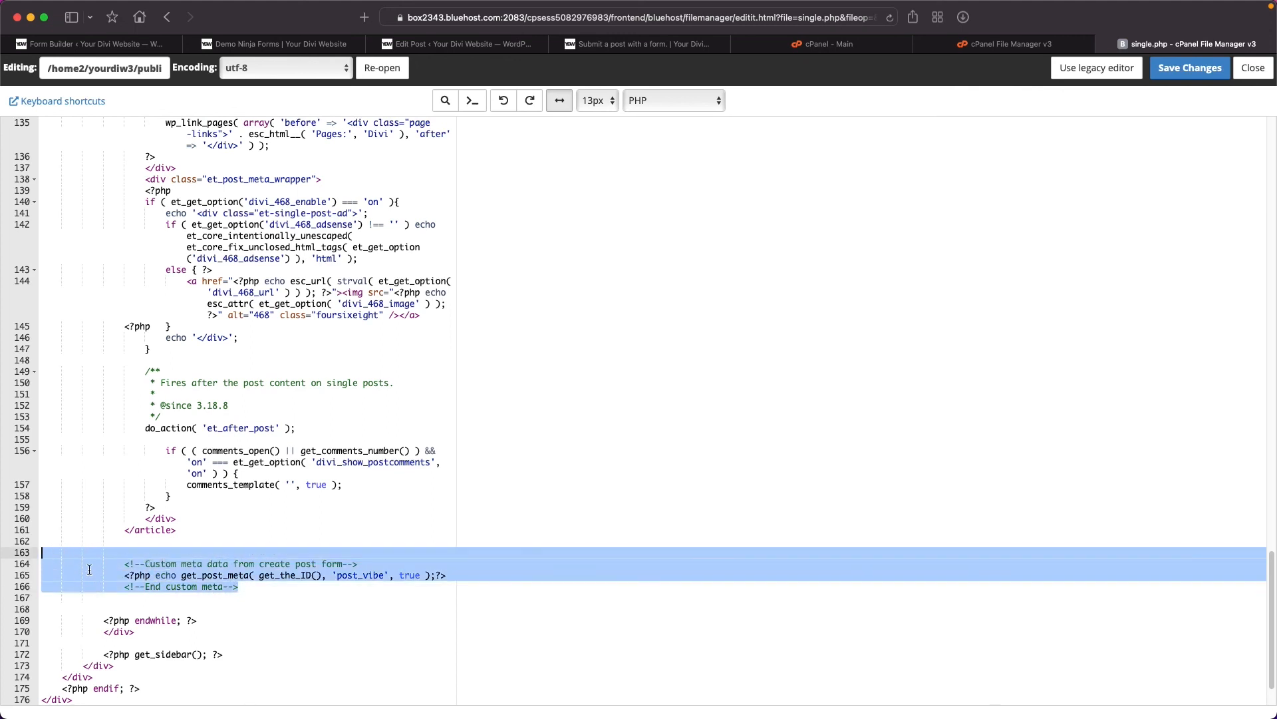
key("super+x")
scroll(174, 560, "up", 1)
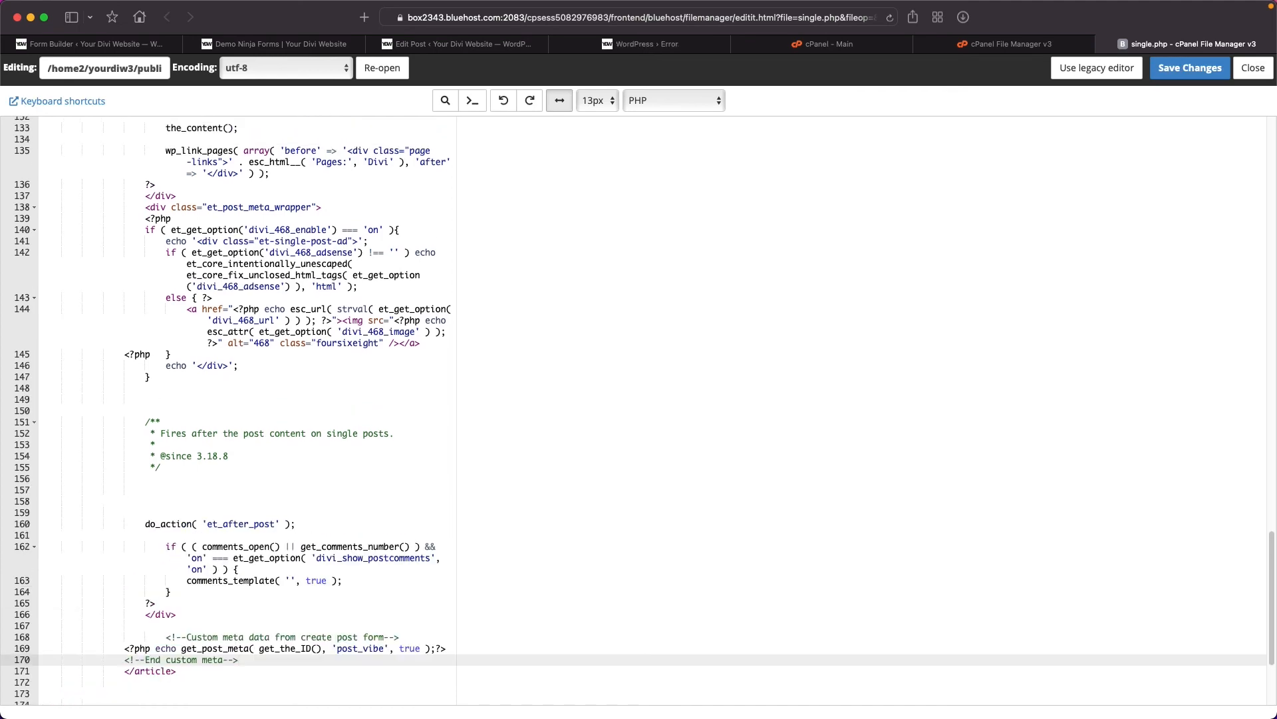
key("Return")
left_click(165, 637)
key("BackSpace")
key("BackSpace")
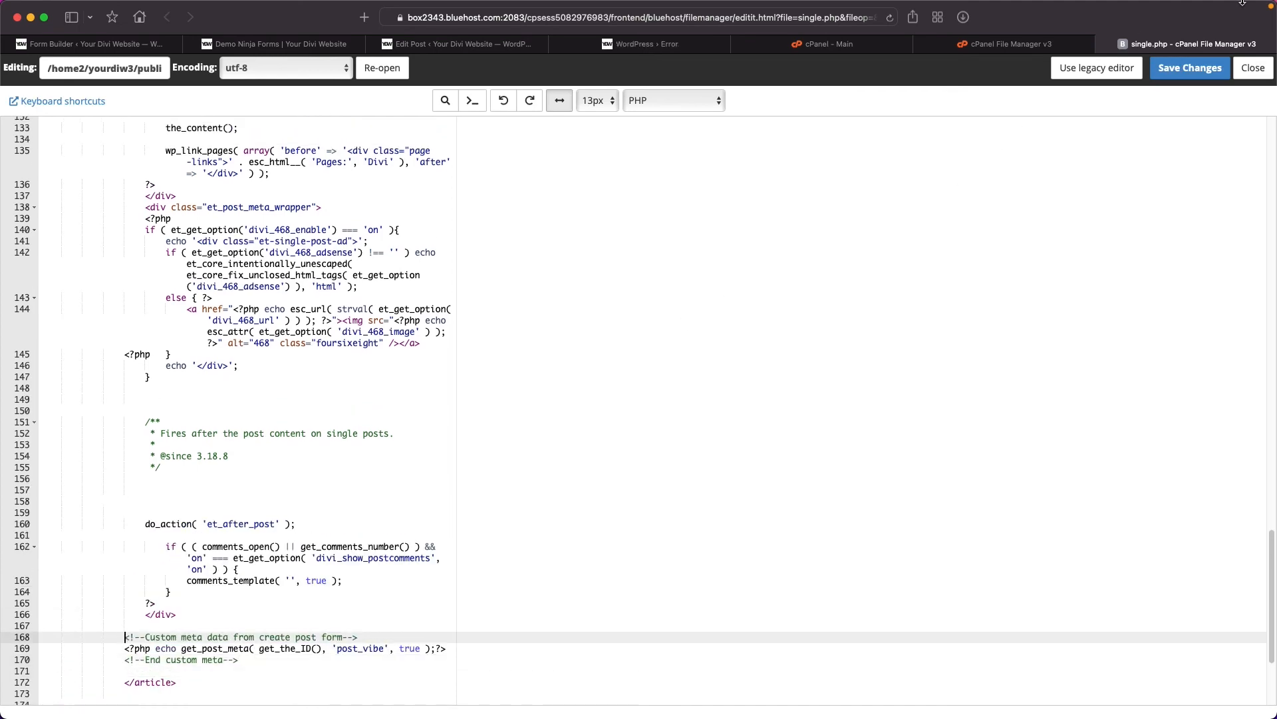
- Save single.php and reload the published post to check the post_vibe value below the comment form
left_click(1211, 67)
left_click(640, 43)
key("super+r")
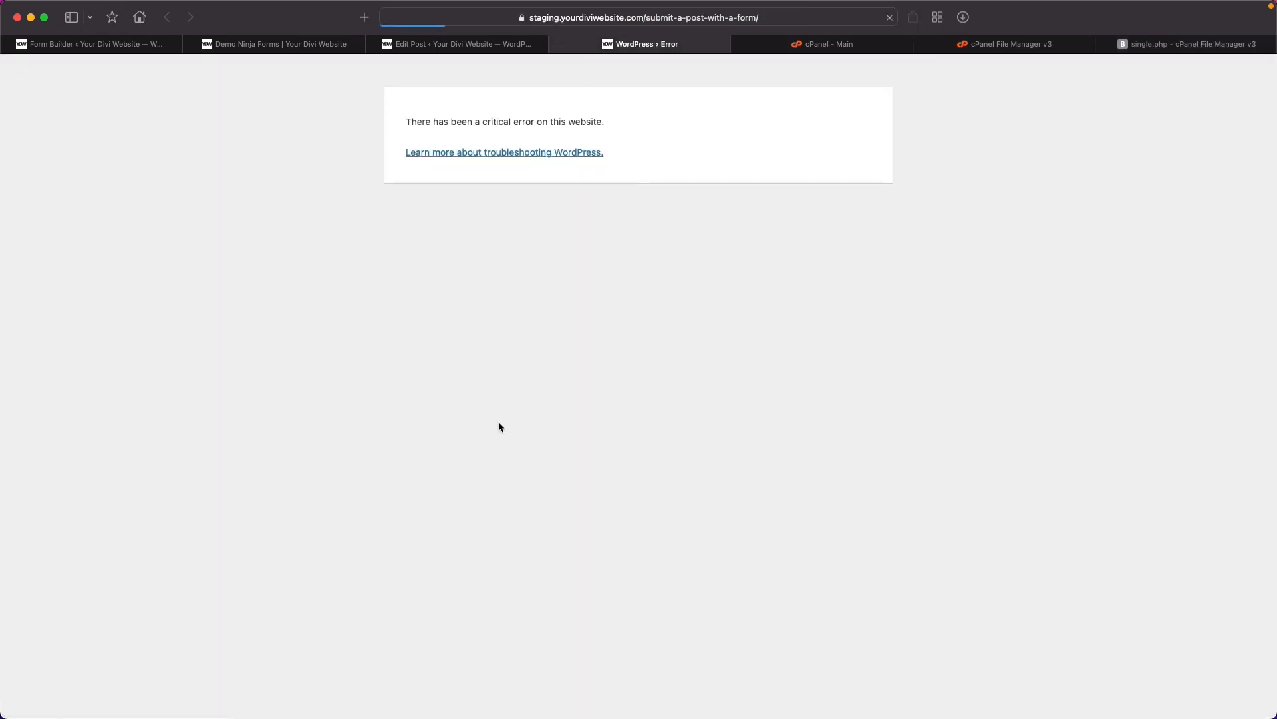
scroll(474, 416, "down", 3)
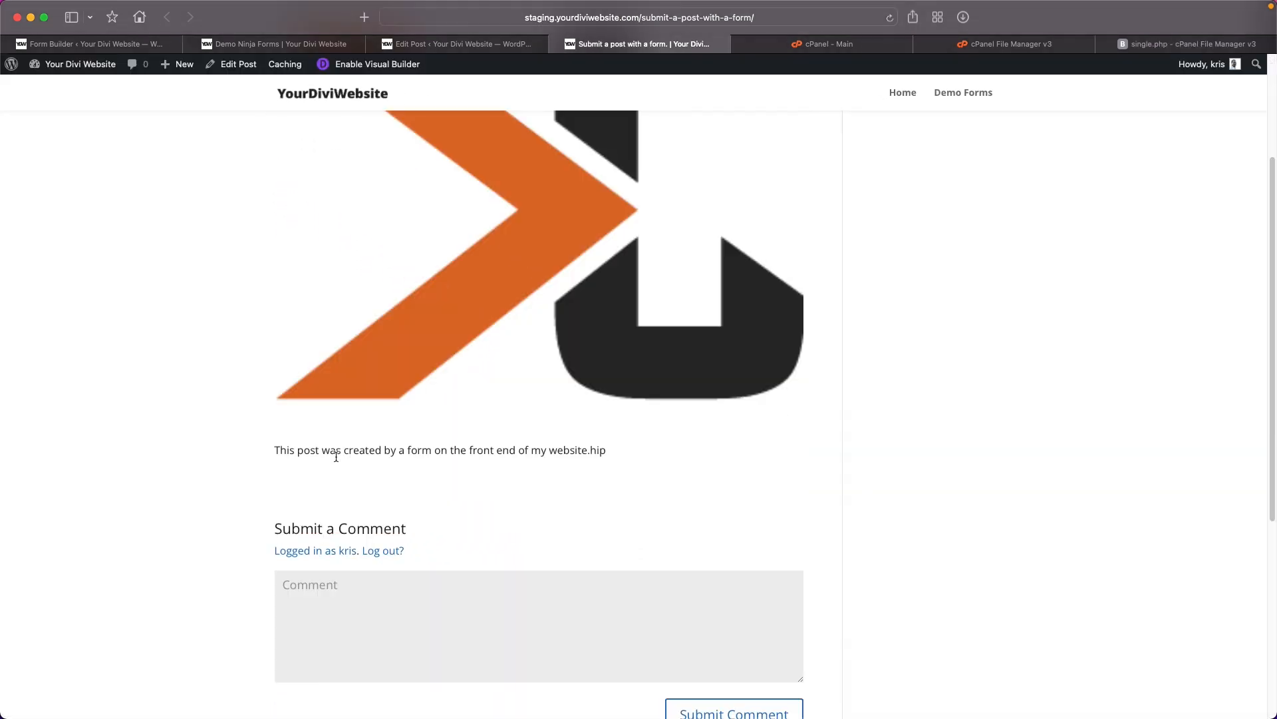
left_click_drag(336, 450, 418, 450)
scroll(414, 451, "down", 4)
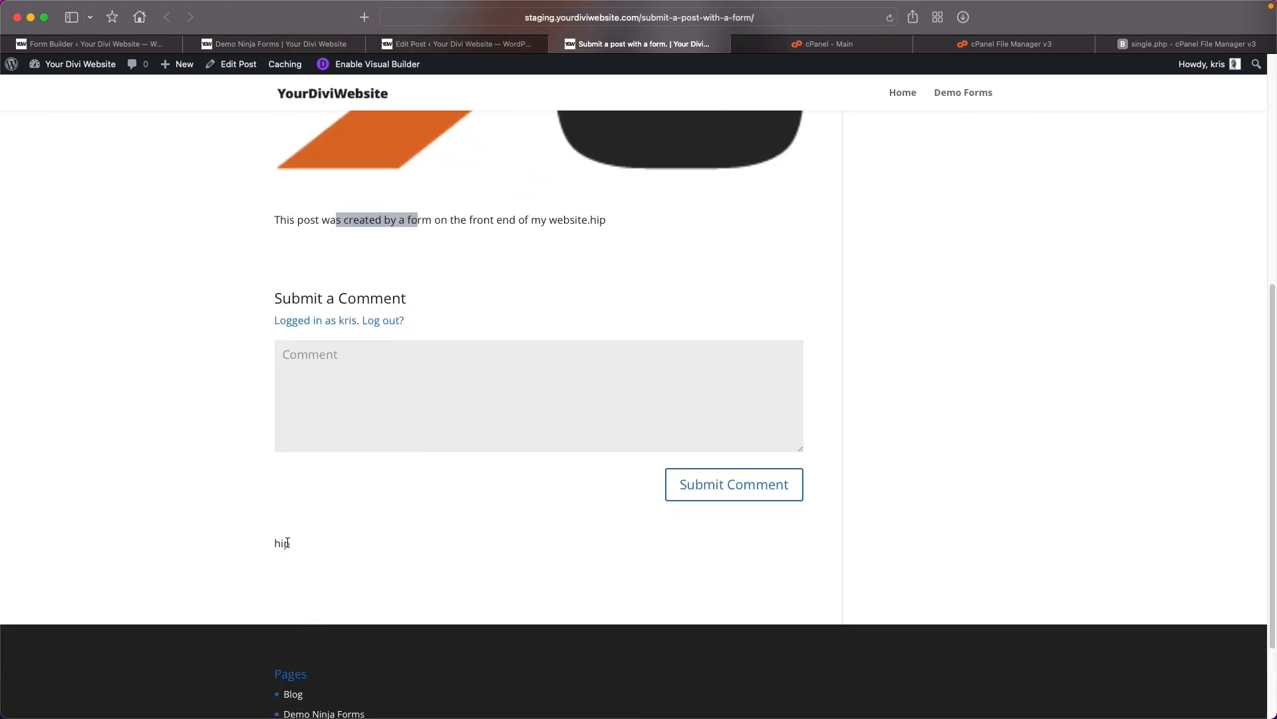
double_click(294, 544)
left_click_drag(293, 544, 267, 529)
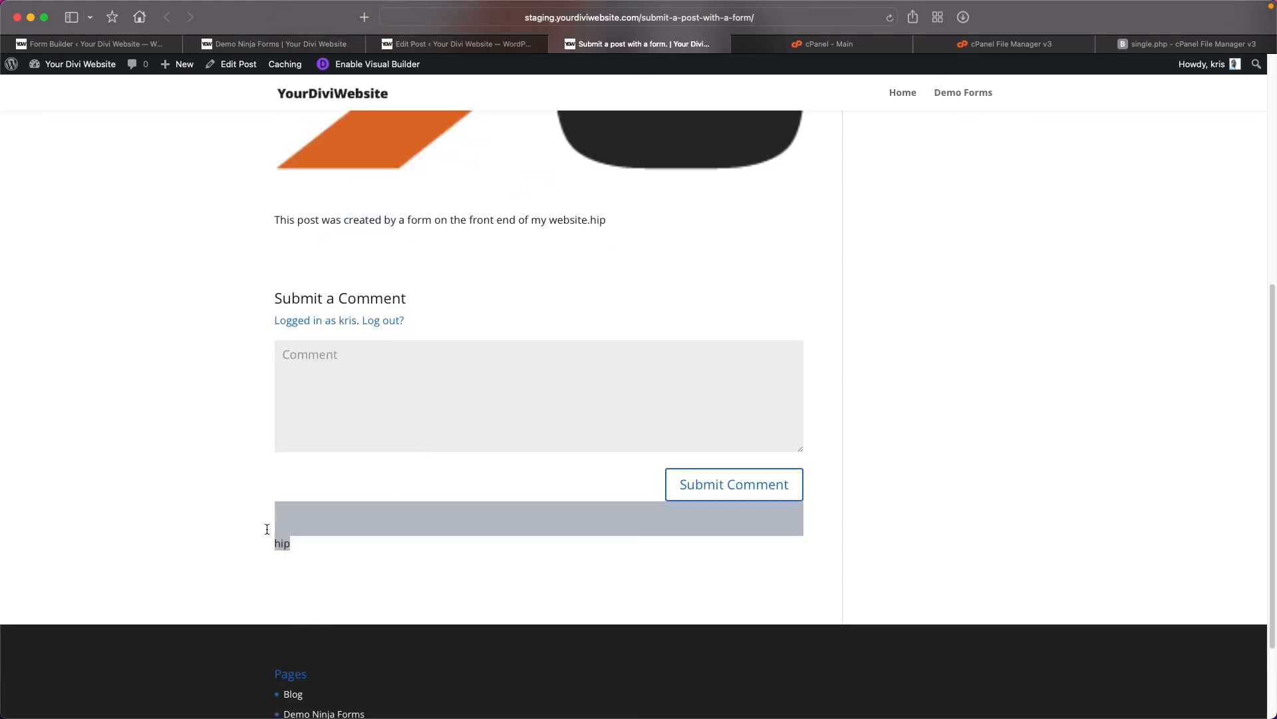
left_click(321, 558)
scroll(359, 525, "up", 1)
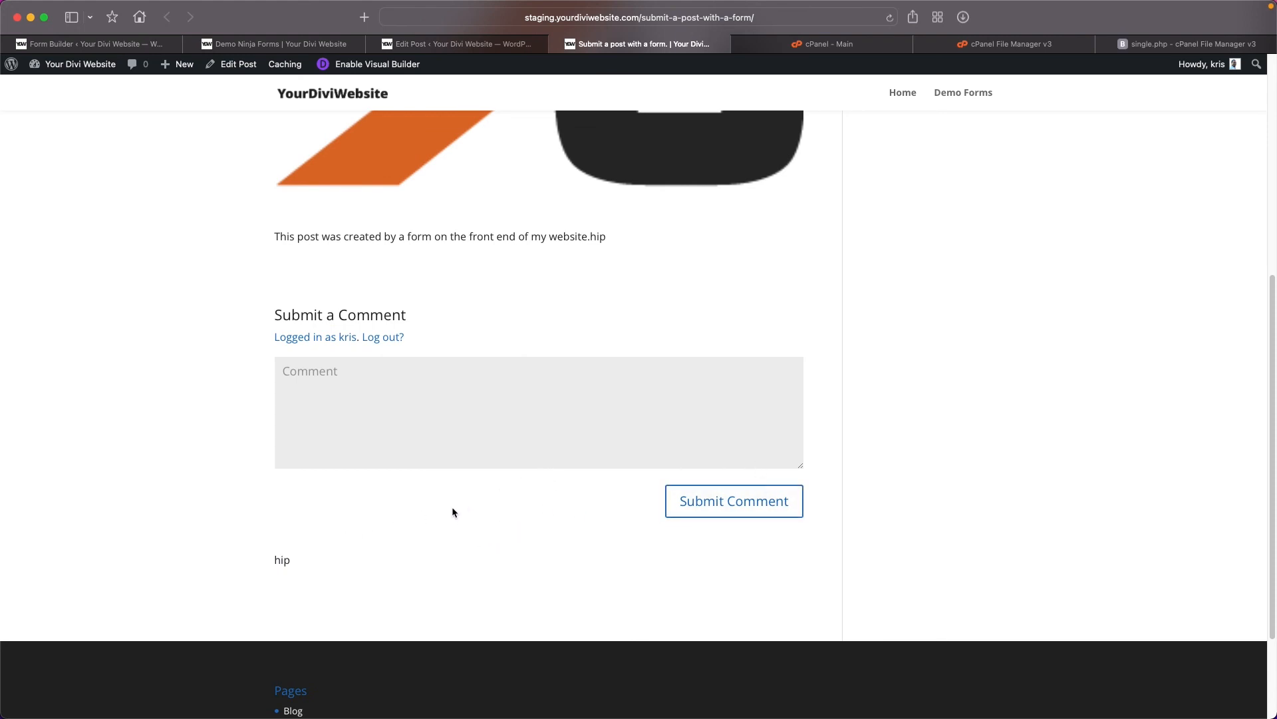
- Review the published post's content and post_vibe value against its custom field in the post editor and the form's Create Post action settings
scroll(433, 508, "up", 10)
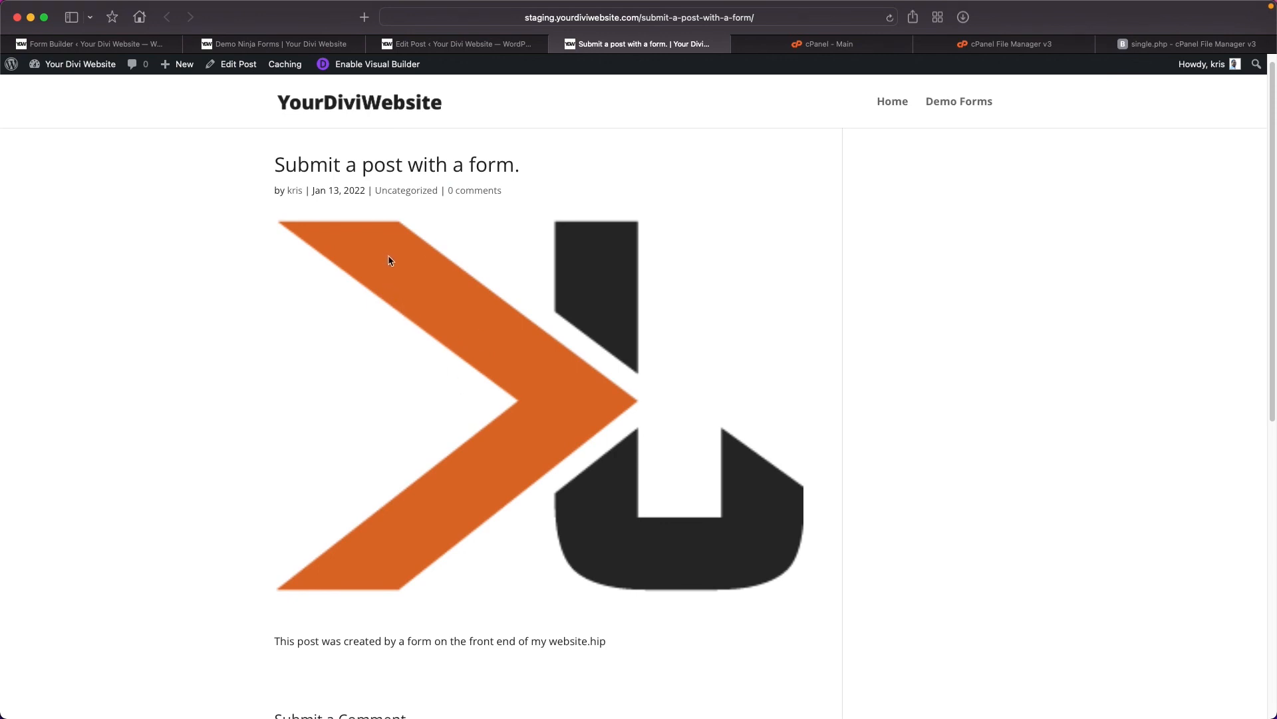
scroll(141, 317, "up", 1)
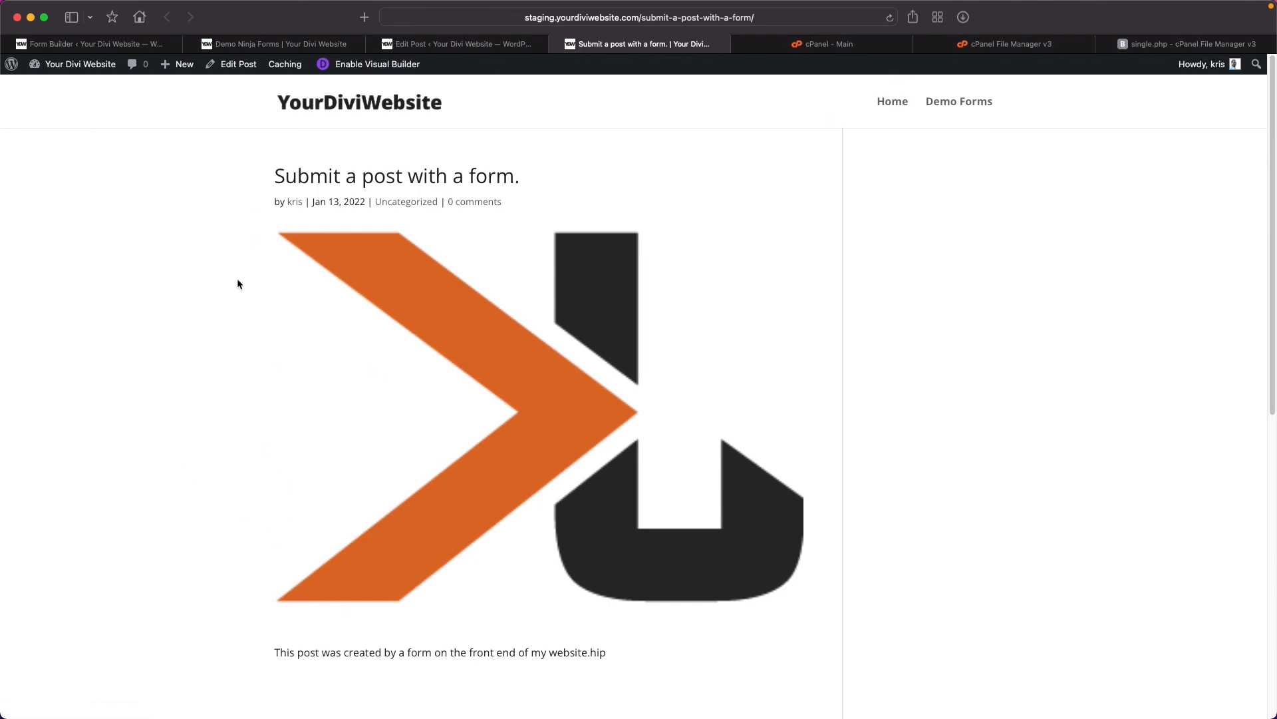
scroll(273, 318, "down", 5)
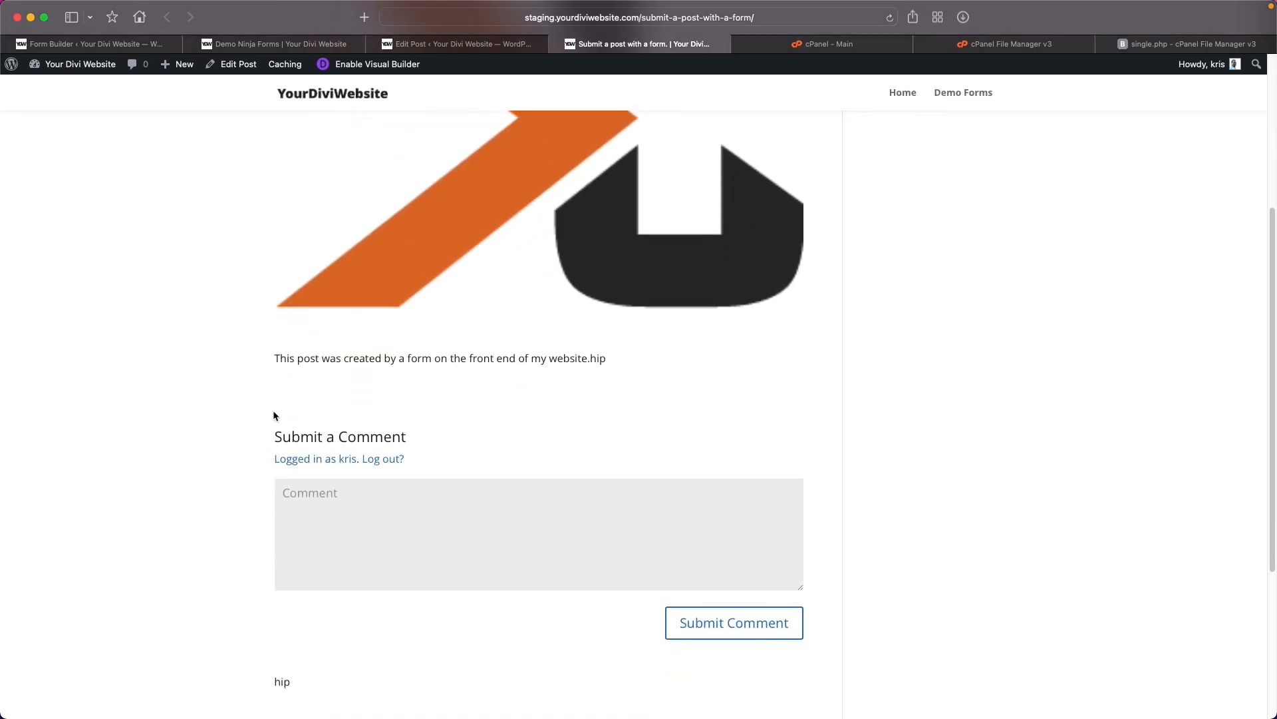
left_click_drag(292, 664, 275, 664)
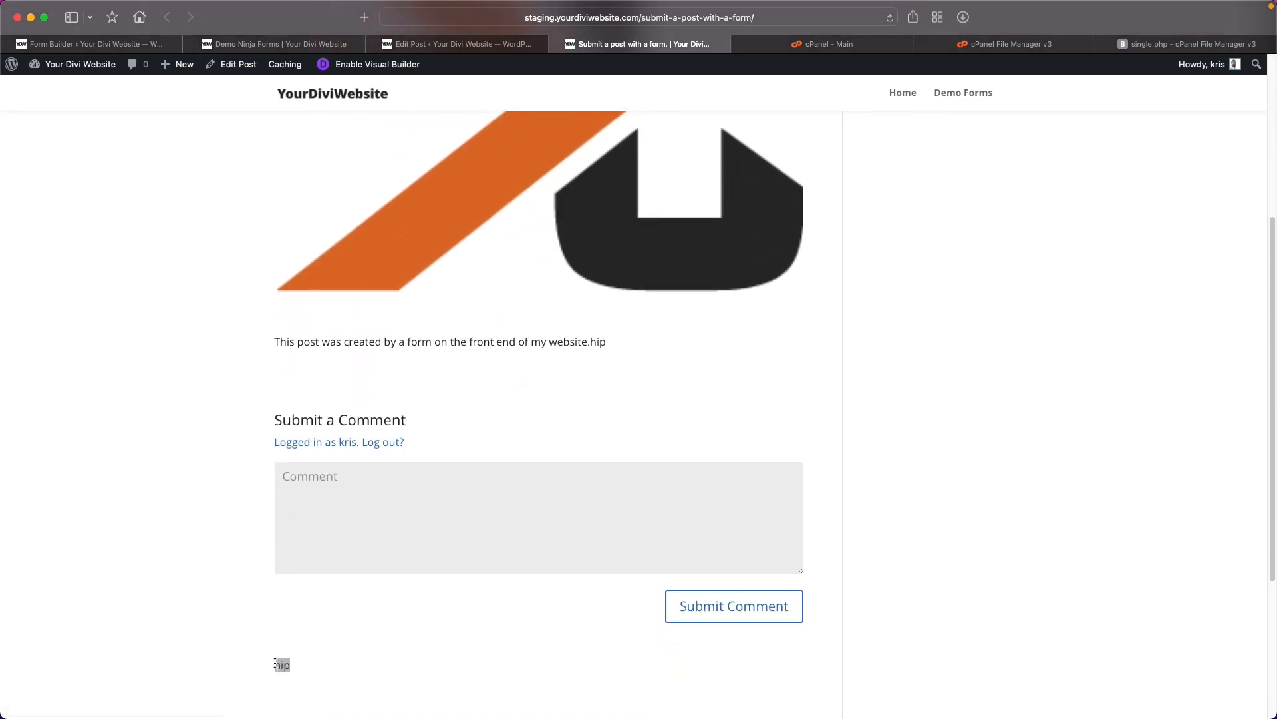
scroll(217, 503, "up", 5)
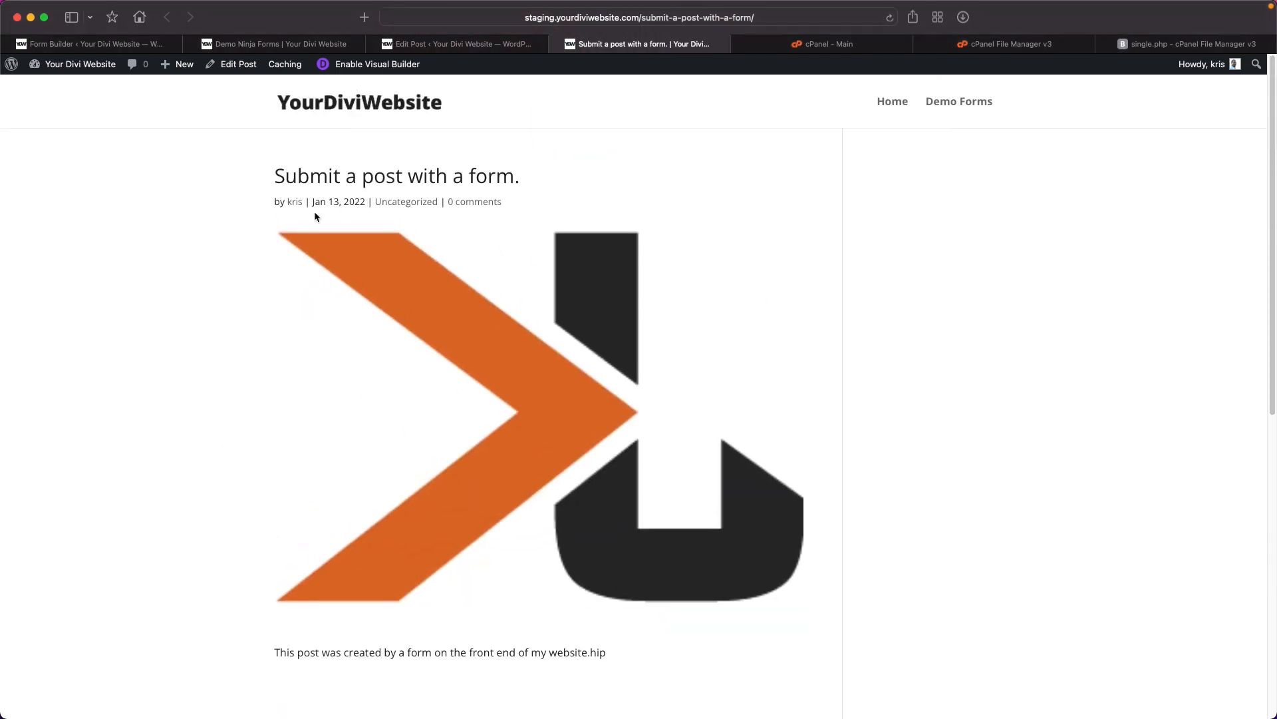
left_click(483, 45)
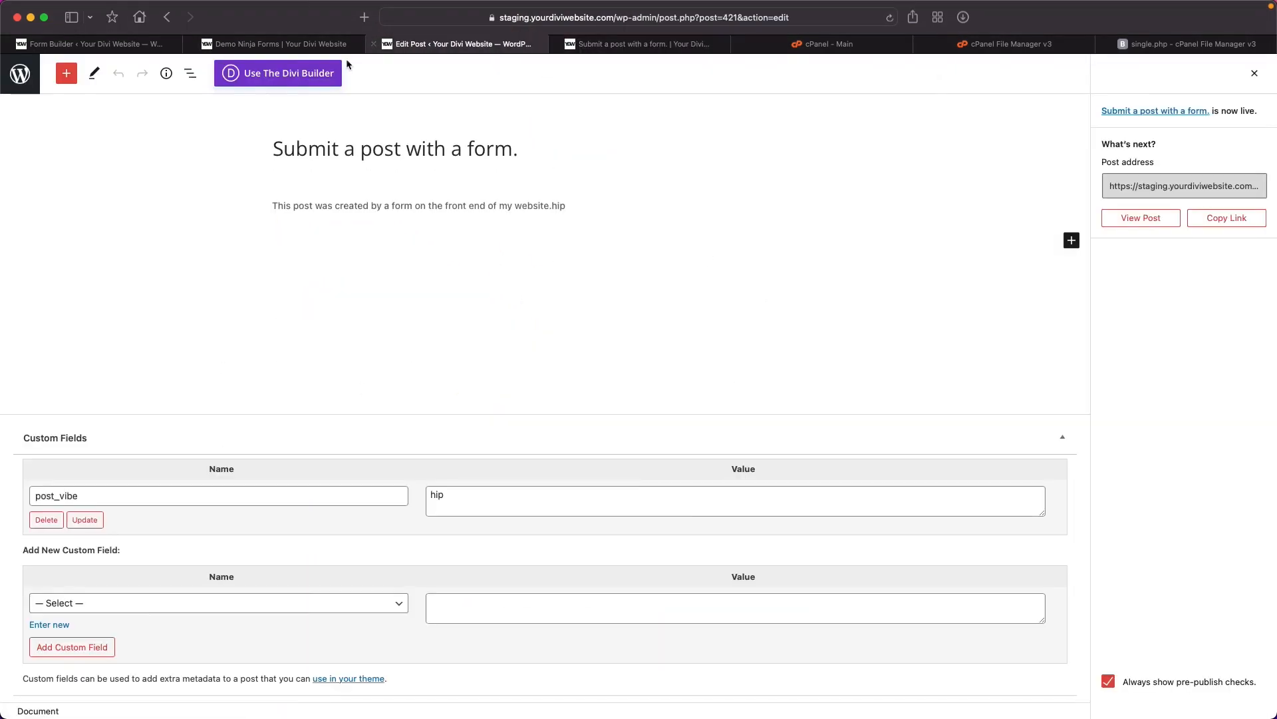
left_click(300, 46)
left_click(93, 44)
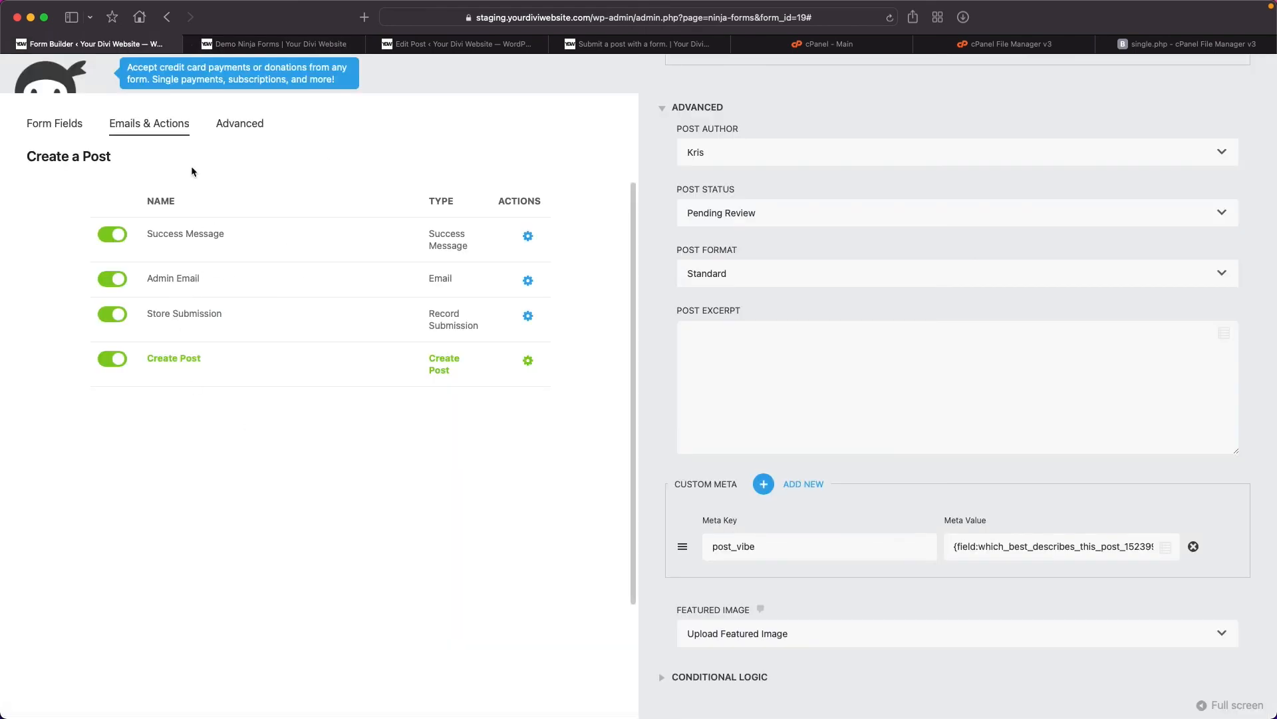